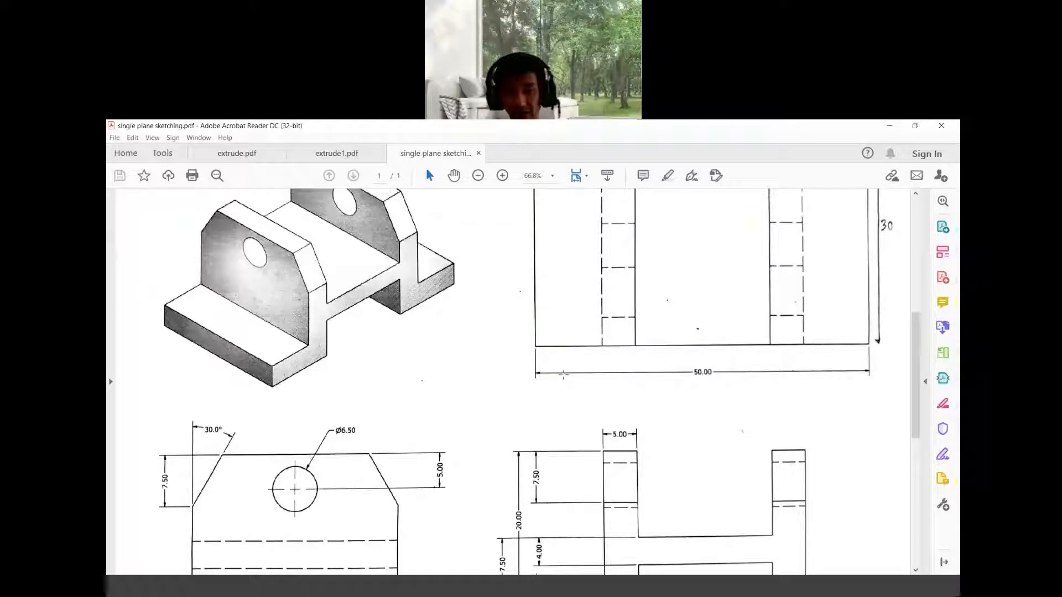
# Examine the front and side views of the bracket in the reference PDF drawing
pyautogui.scroll(-4, 564, 375)
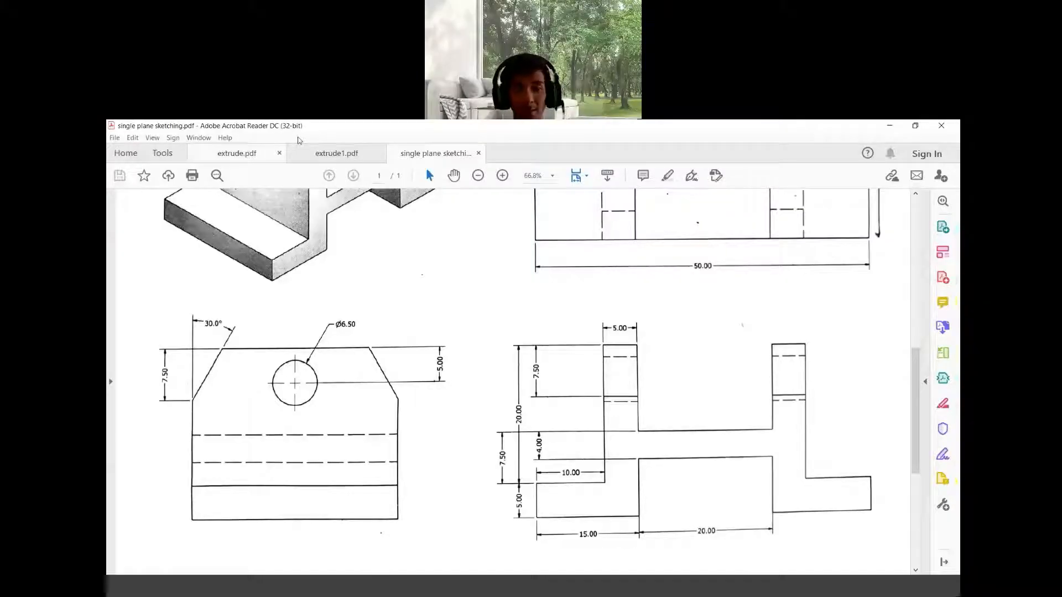
# Switch to Inventor and create a new part from the Standard (mm).ipt metric template
pyautogui.hotkey('alt', 'Tab')
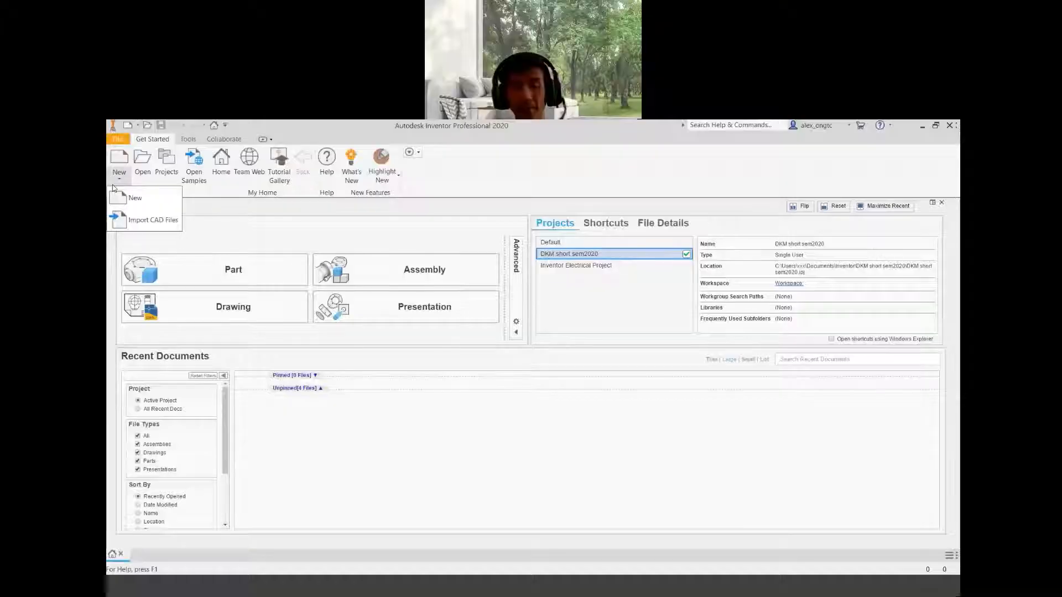
pyautogui.click(146, 200)
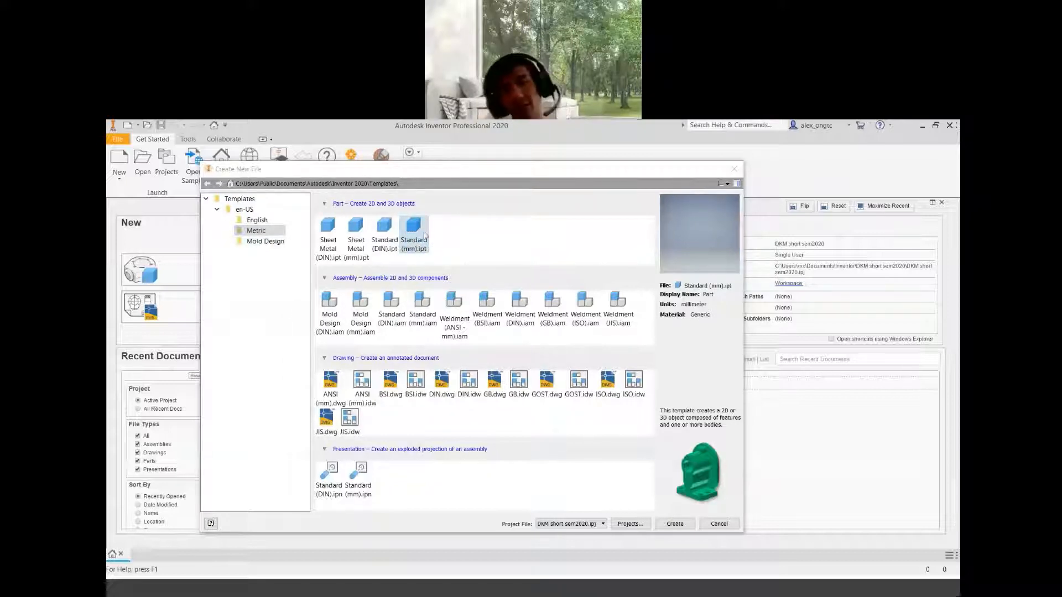
pyautogui.click(681, 526)
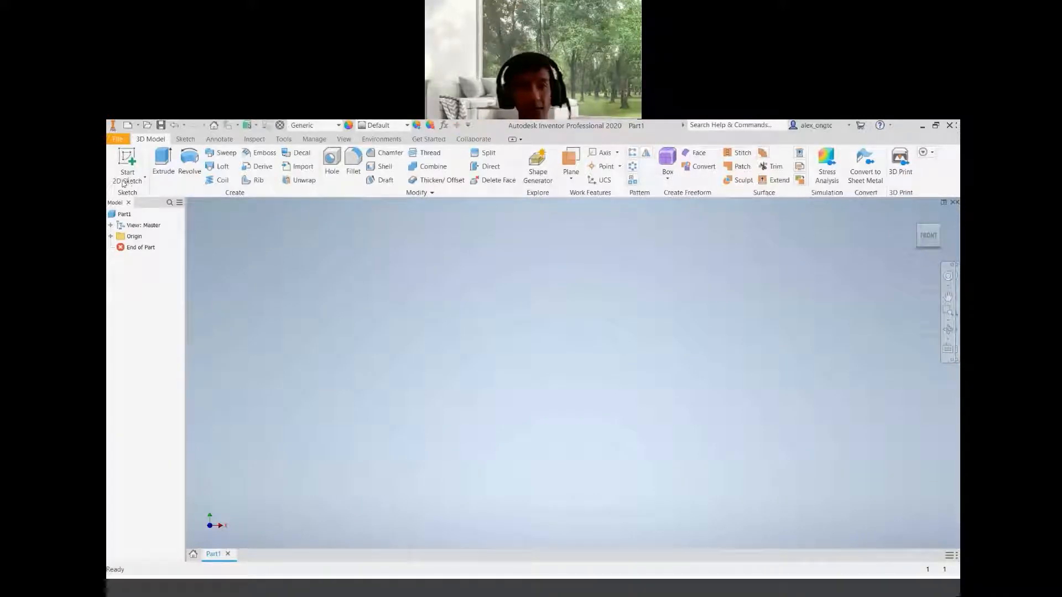
# Start a 2D sketch on the front origin plane
pyautogui.click(132, 181)
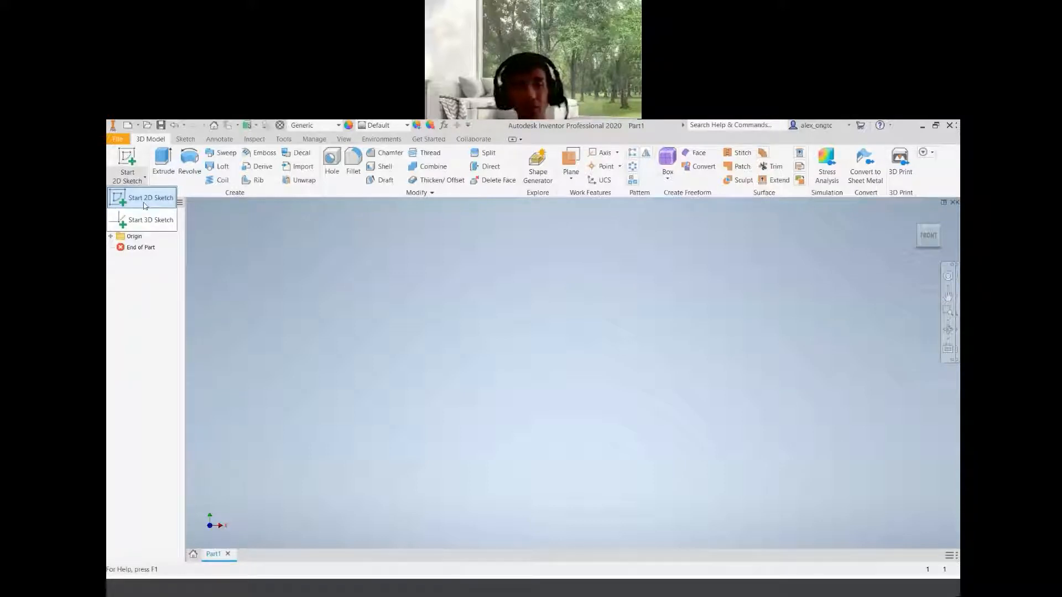
pyautogui.click(145, 200)
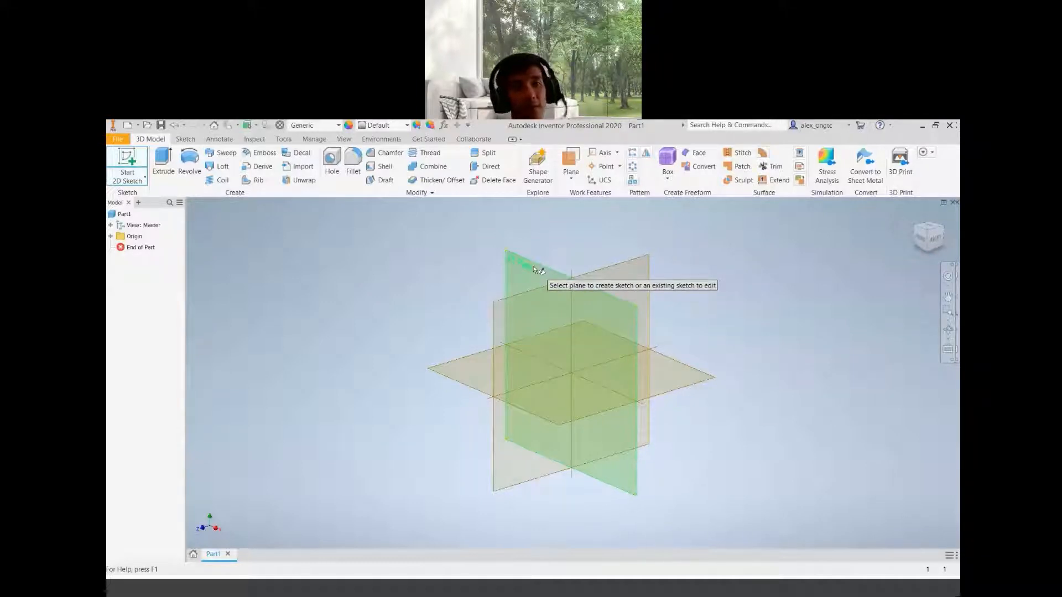
pyautogui.click(533, 266)
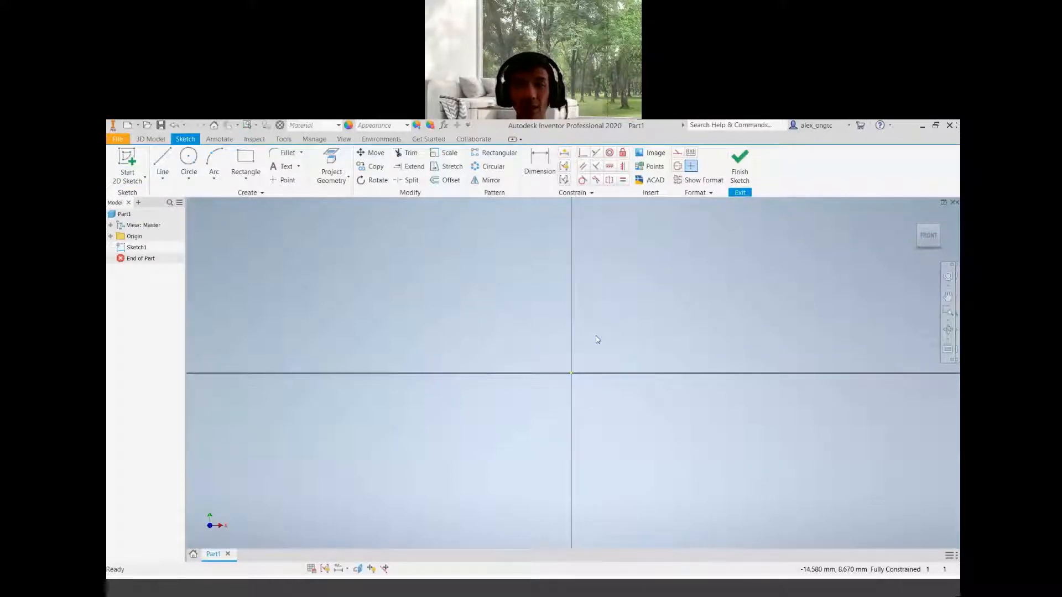
pyautogui.scroll(5, 523, 319)
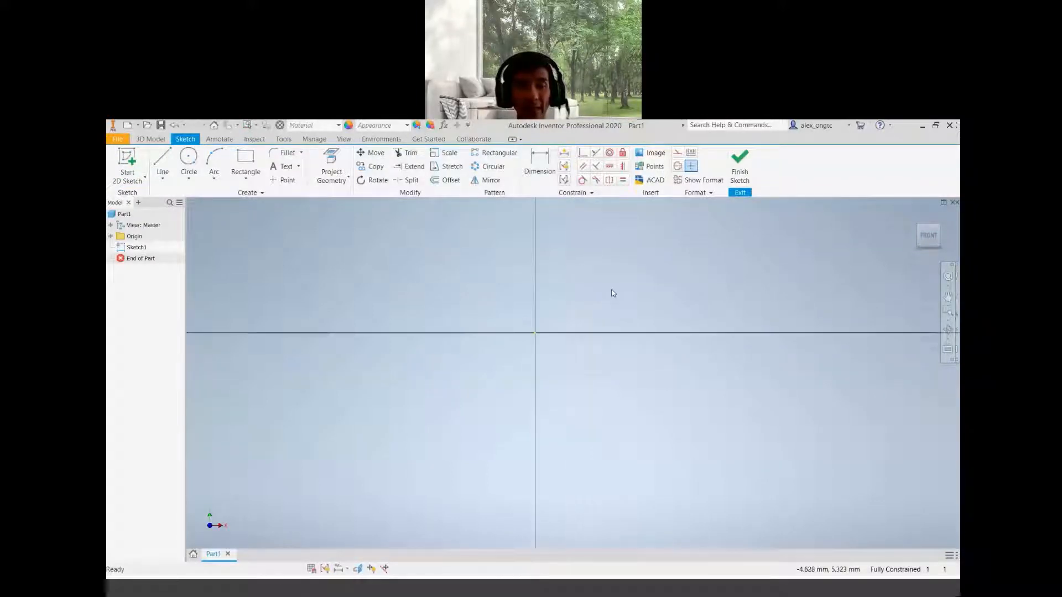
# Draw two tall upright two-point rectangles side by side above the horizontal axis
pyautogui.moveTo(613, 293)
pyautogui.mouseDown(button='middle')
pyautogui.moveTo(524, 422)
pyautogui.moveTo(554, 382)
pyautogui.mouseUp(button='middle')
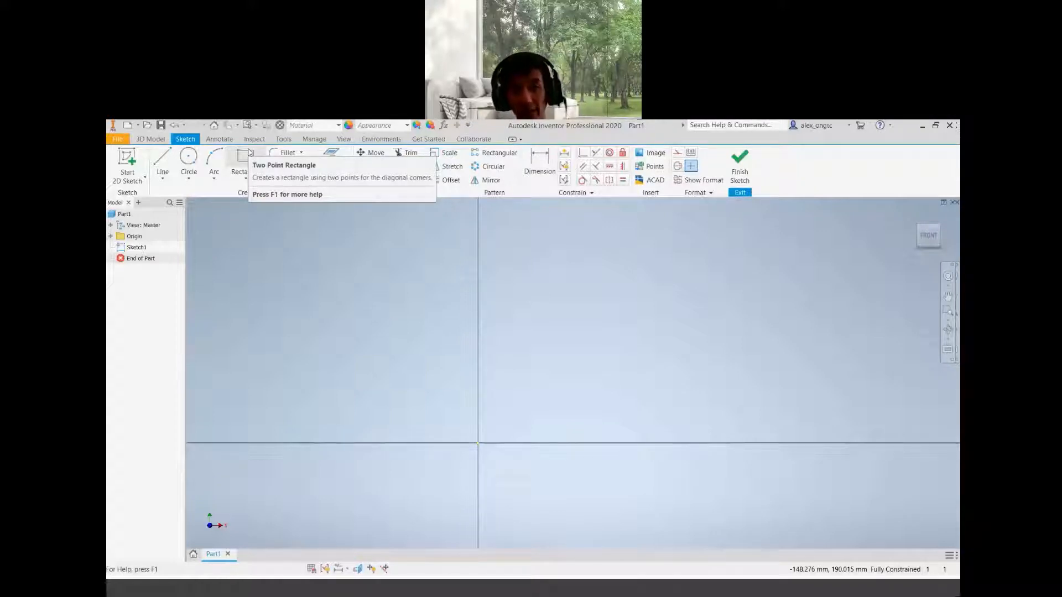
pyautogui.click(241, 161)
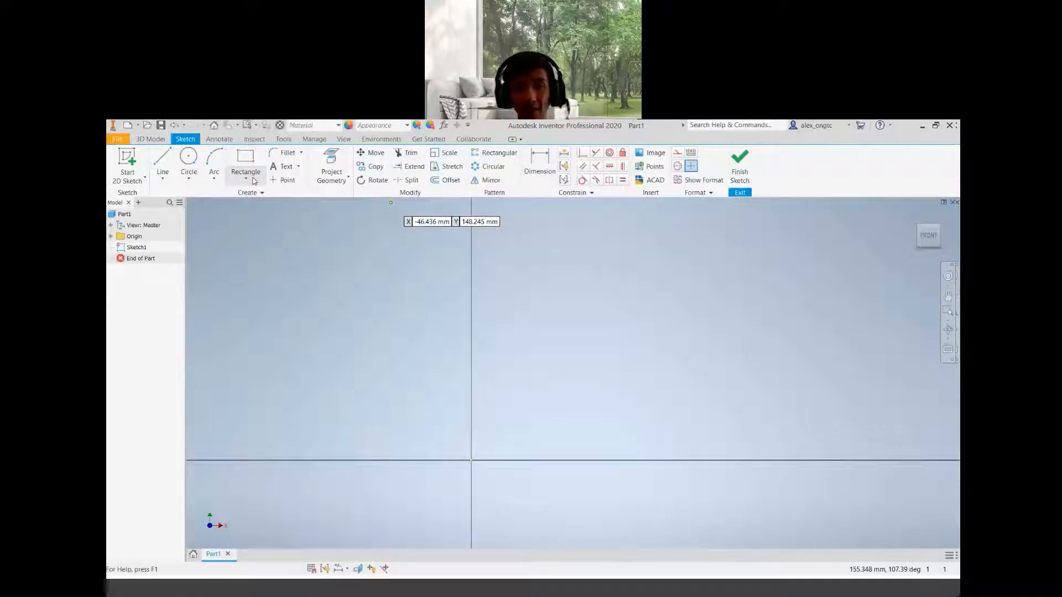
pyautogui.click(254, 181)
pyautogui.click(489, 215)
pyautogui.click(520, 418)
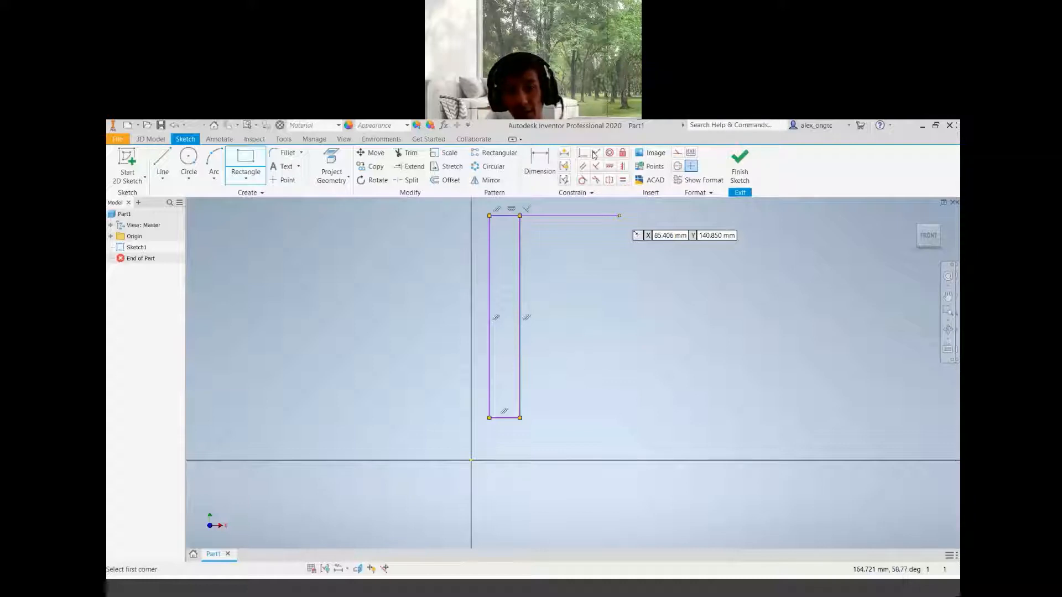
pyautogui.click(613, 217)
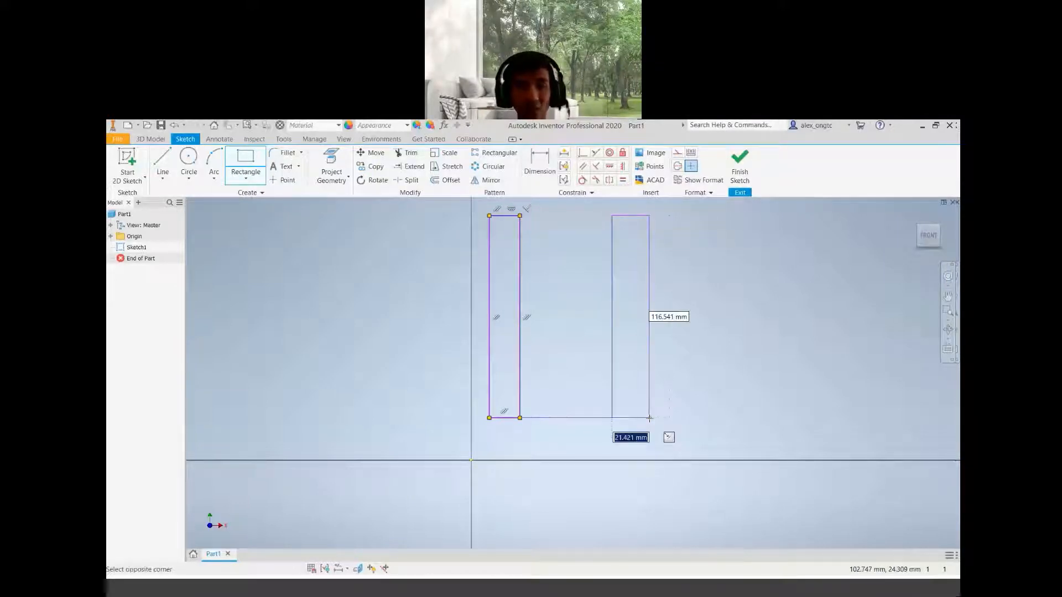
pyautogui.click(649, 417)
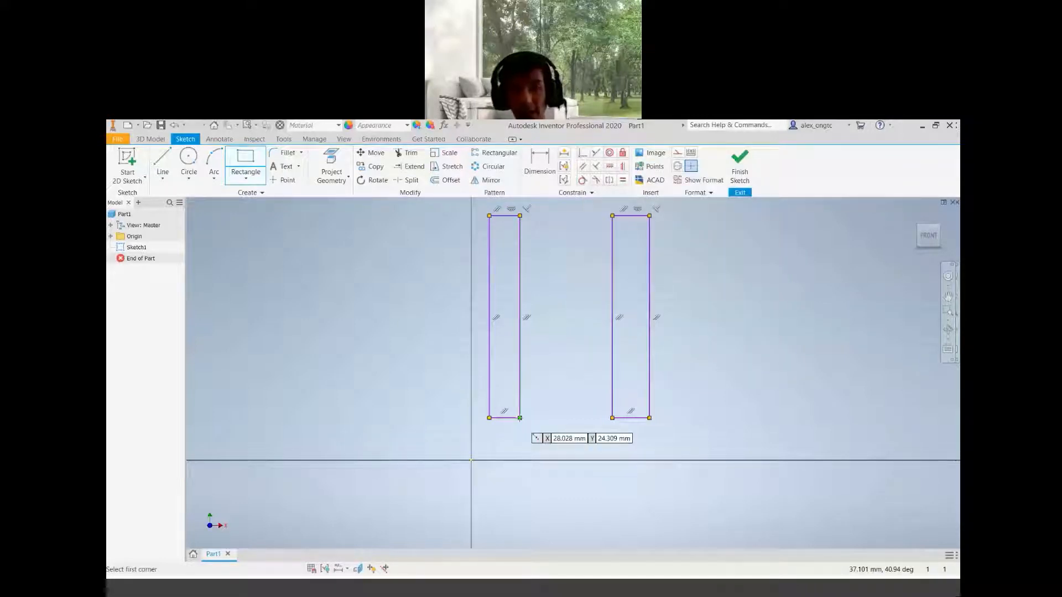
# Add two base rectangles at the uprights' bottoms and a crossbar rectangle bridging the two uprights
pyautogui.click(520, 418)
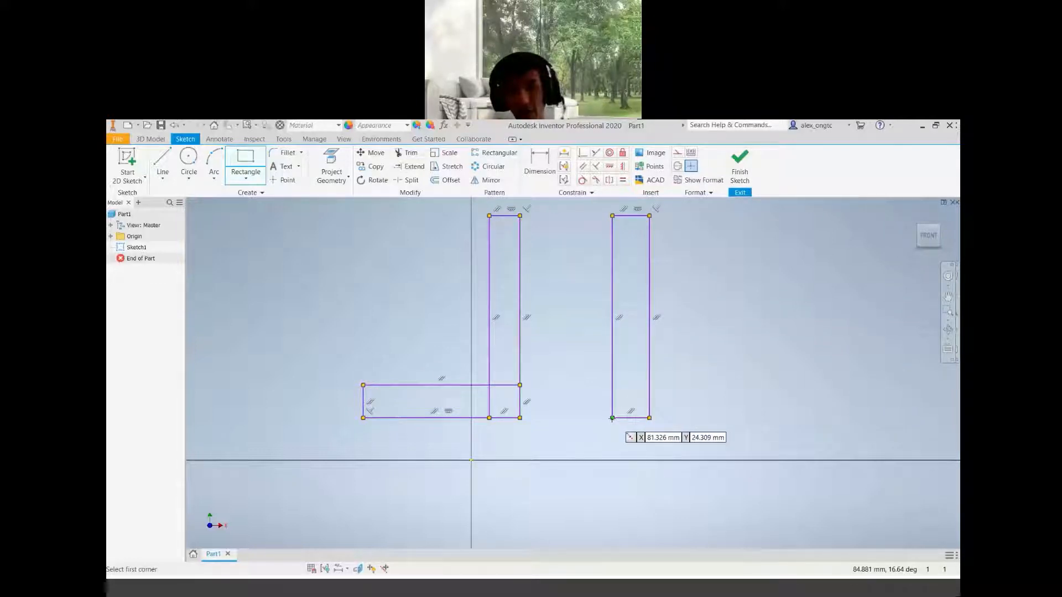
pyautogui.click(612, 418)
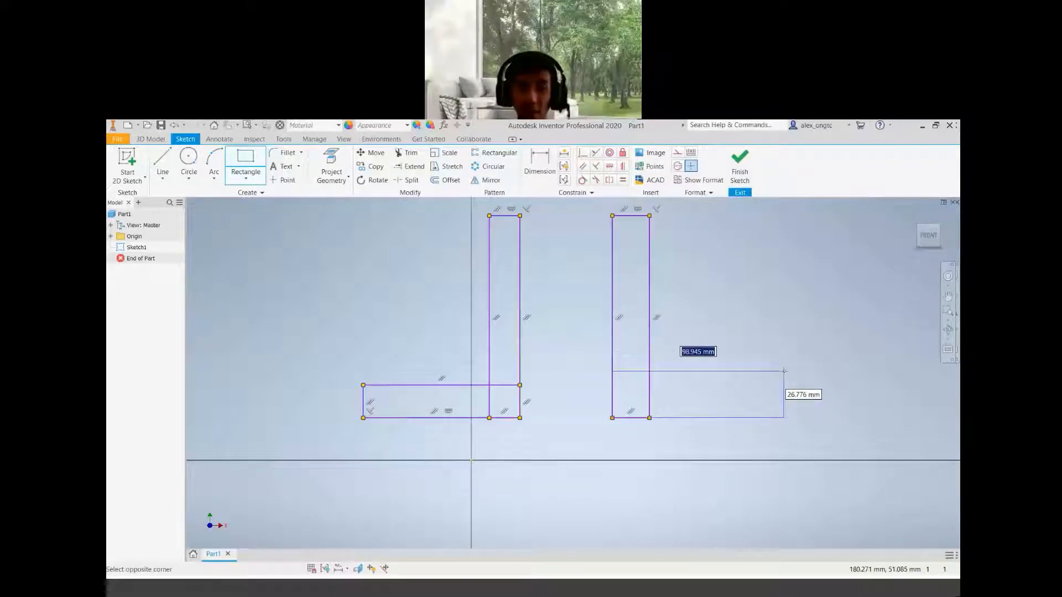
pyautogui.click(784, 371)
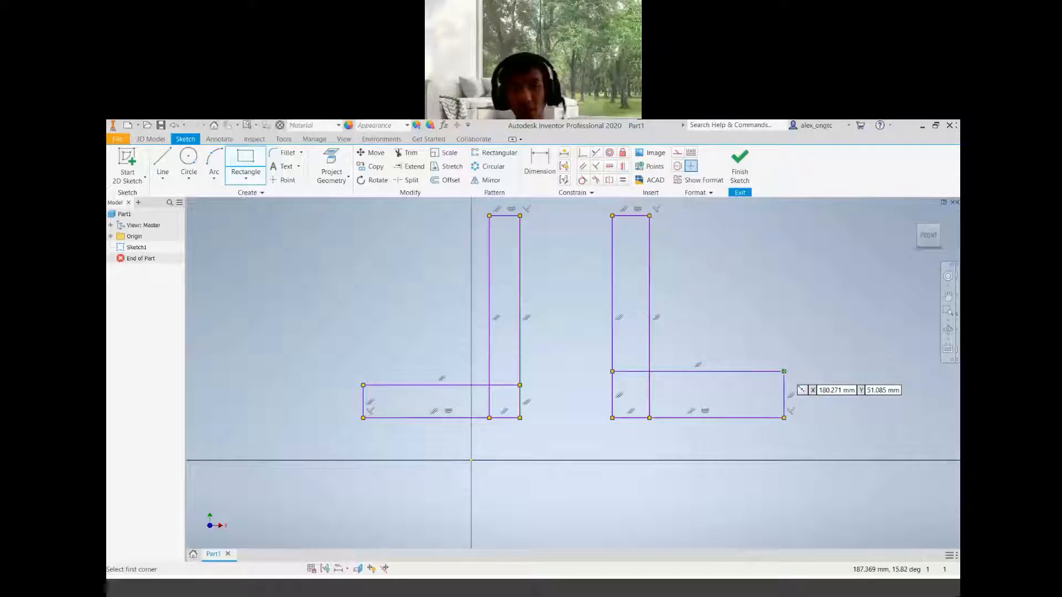
pyautogui.click(504, 314)
pyautogui.click(631, 339)
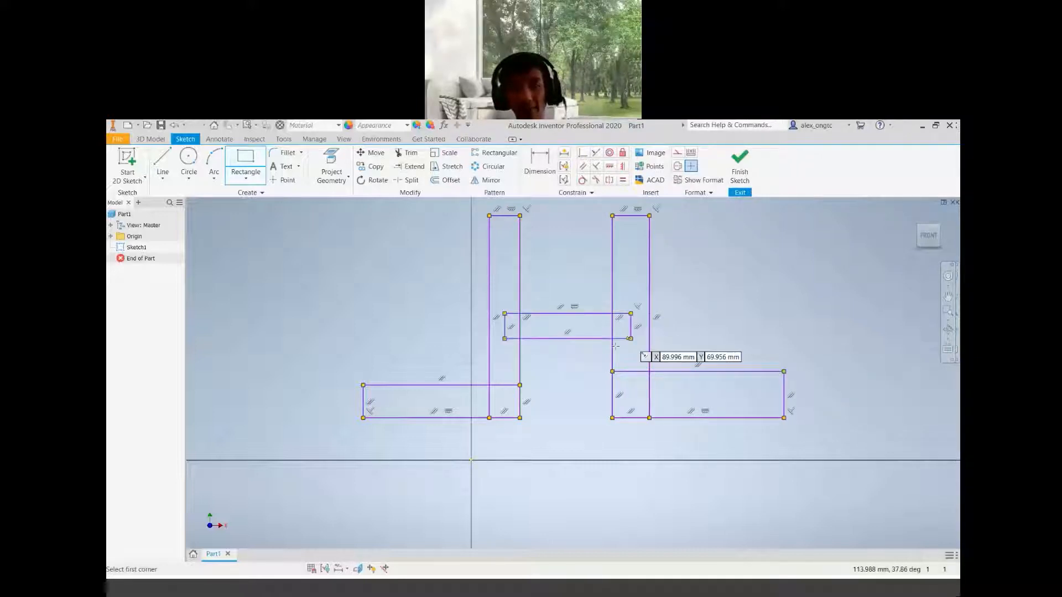
pyautogui.moveTo(574, 419)
pyautogui.mouseDown(button='middle')
pyautogui.moveTo(538, 465)
pyautogui.moveTo(554, 447)
pyautogui.mouseUp(button='middle')
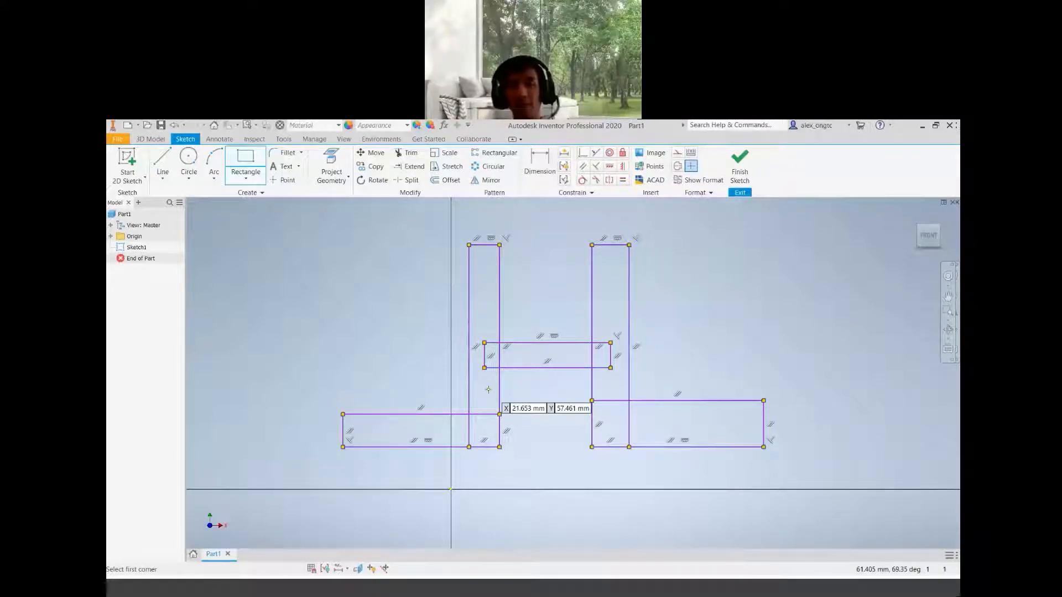
pyautogui.press('Escape')
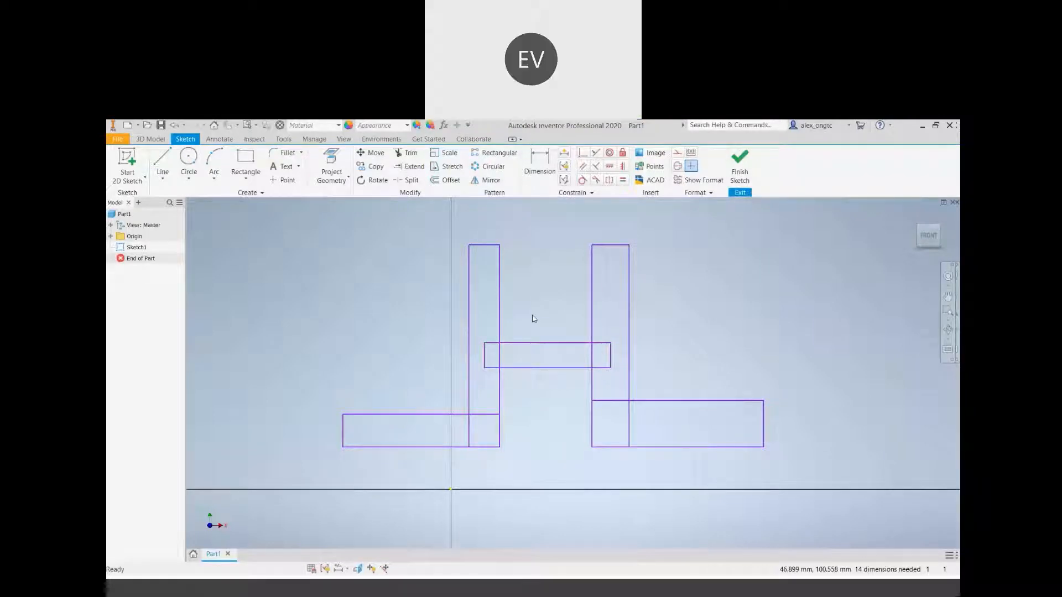
# Select all the sketched rectangles and delete them
pyautogui.moveTo(280, 216)
pyautogui.mouseDown()
pyautogui.moveTo(951, 495)
pyautogui.moveTo(846, 519)
pyautogui.mouseUp()
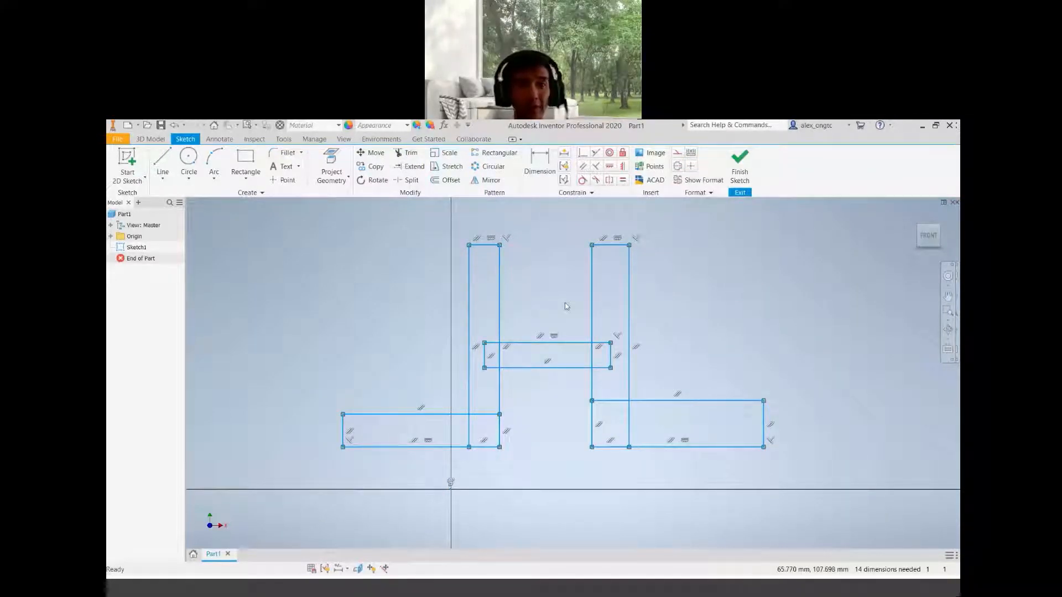
pyautogui.press('Delete')
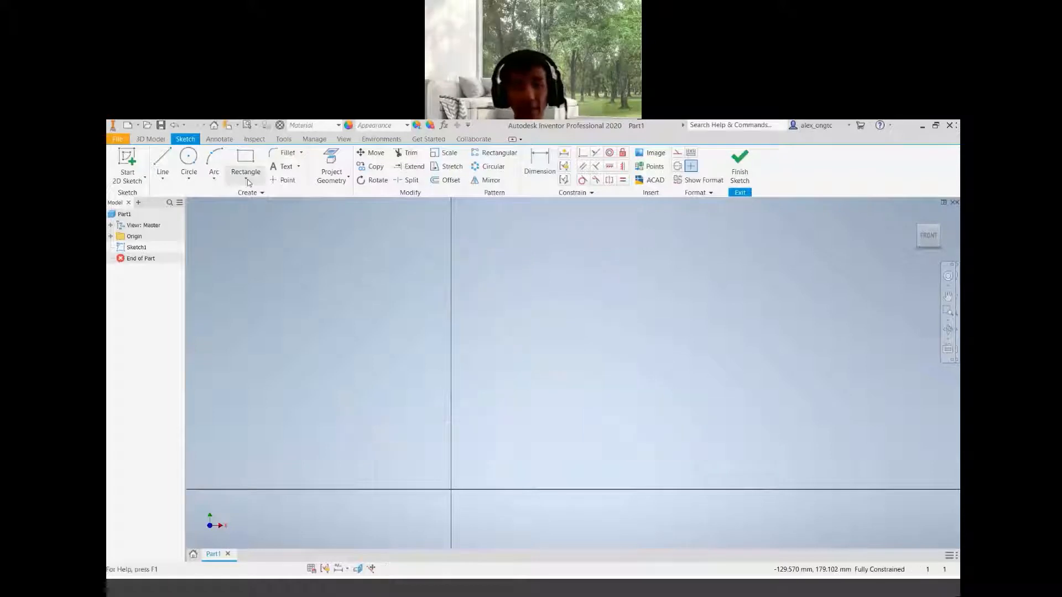
# Redraw two tall upright two-point rectangles side by side above the horizontal axis
pyautogui.click(246, 178)
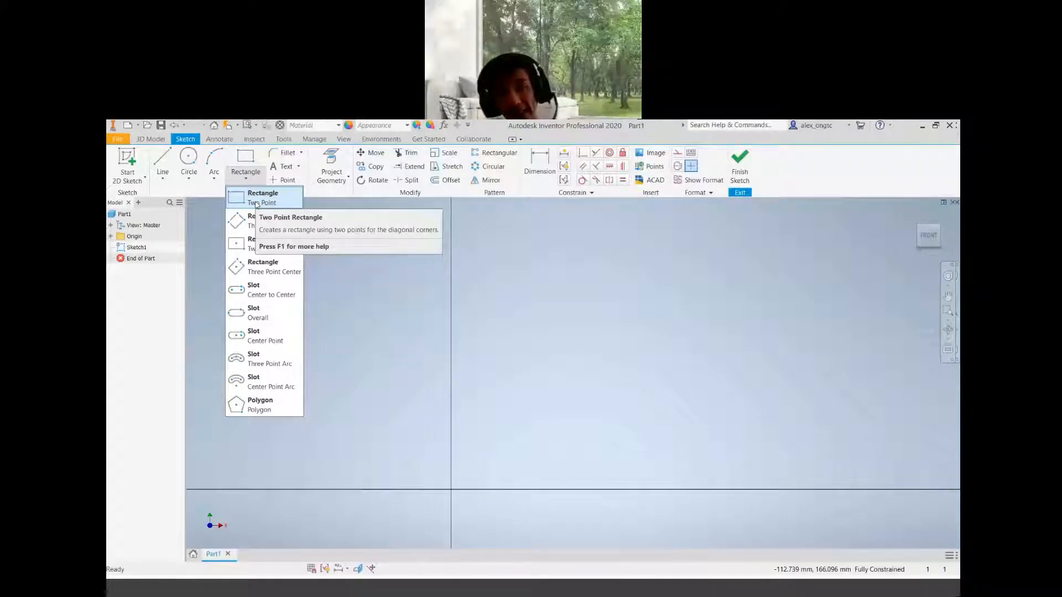
pyautogui.click(256, 205)
pyautogui.click(466, 286)
pyautogui.click(501, 459)
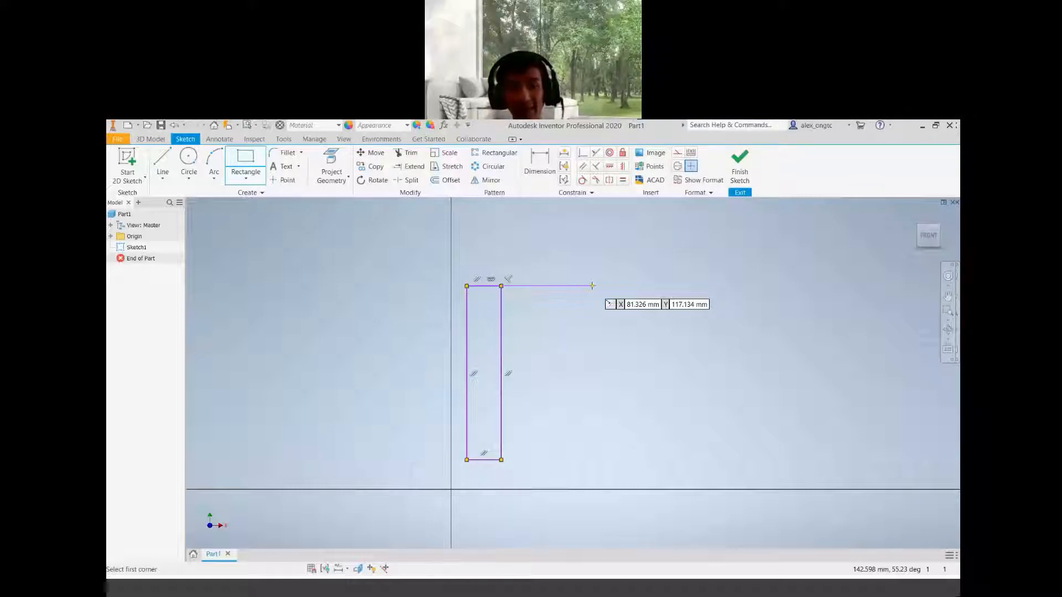
pyautogui.click(569, 278)
pyautogui.click(614, 452)
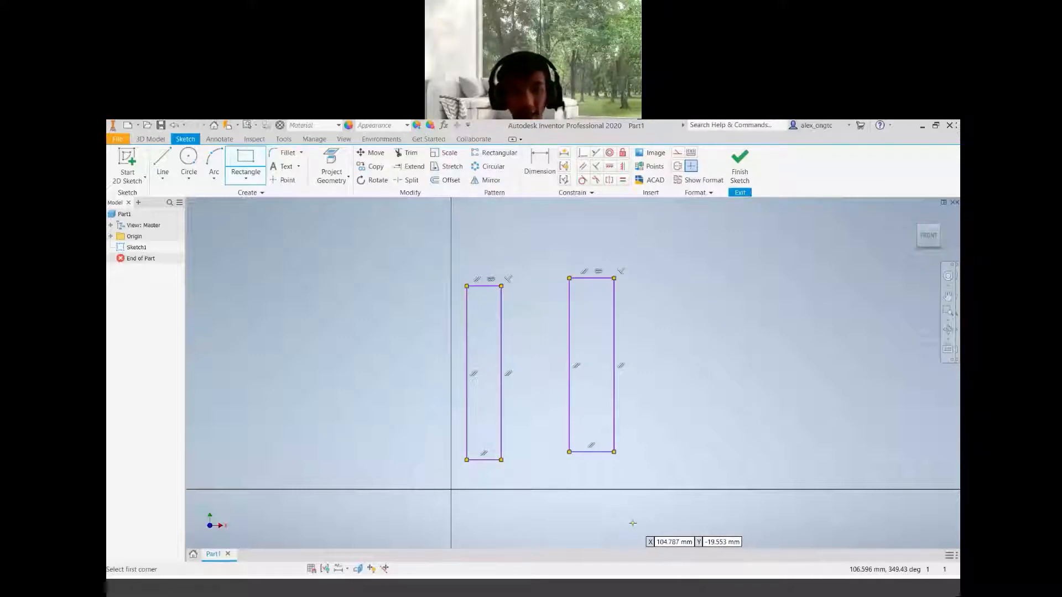
# Draw base rectangles extending outward from both uprights' bottoms and a crossbar rectangle joining the uprights
pyautogui.click(569, 452)
pyautogui.click(707, 420)
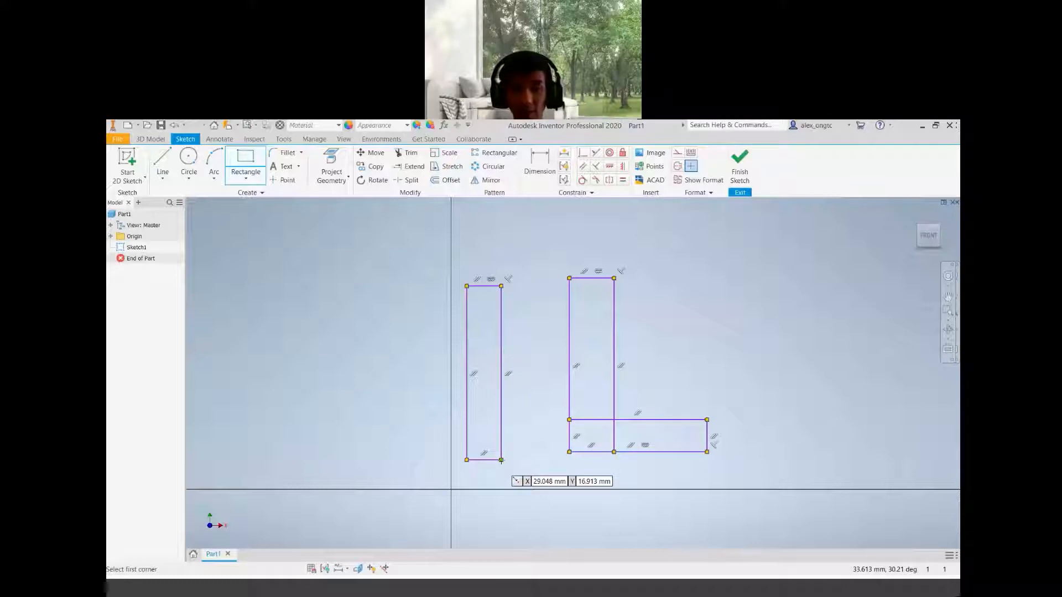
pyautogui.click(501, 460)
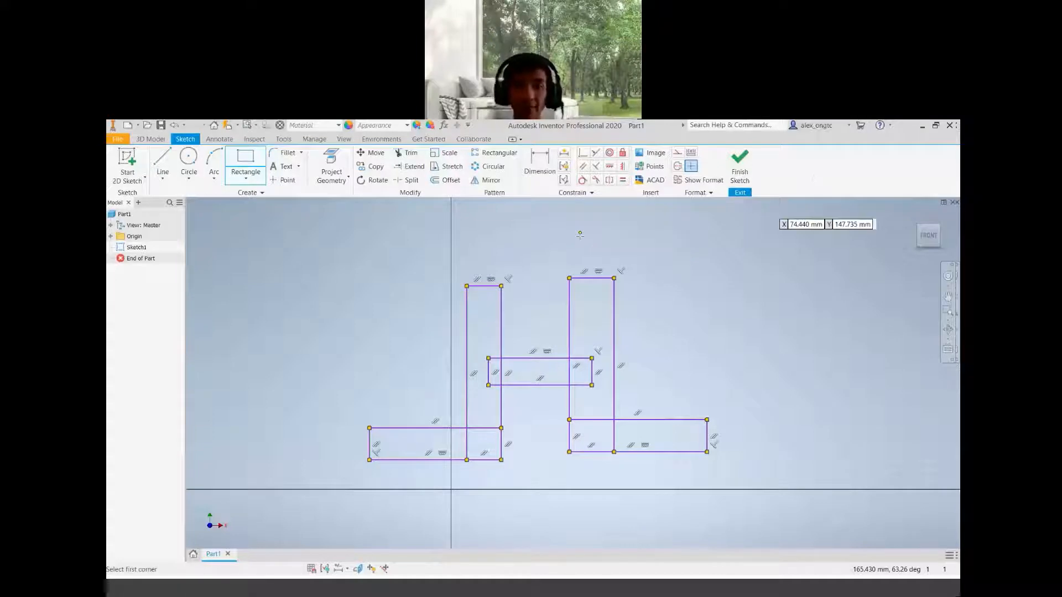
pyautogui.click(233, 175)
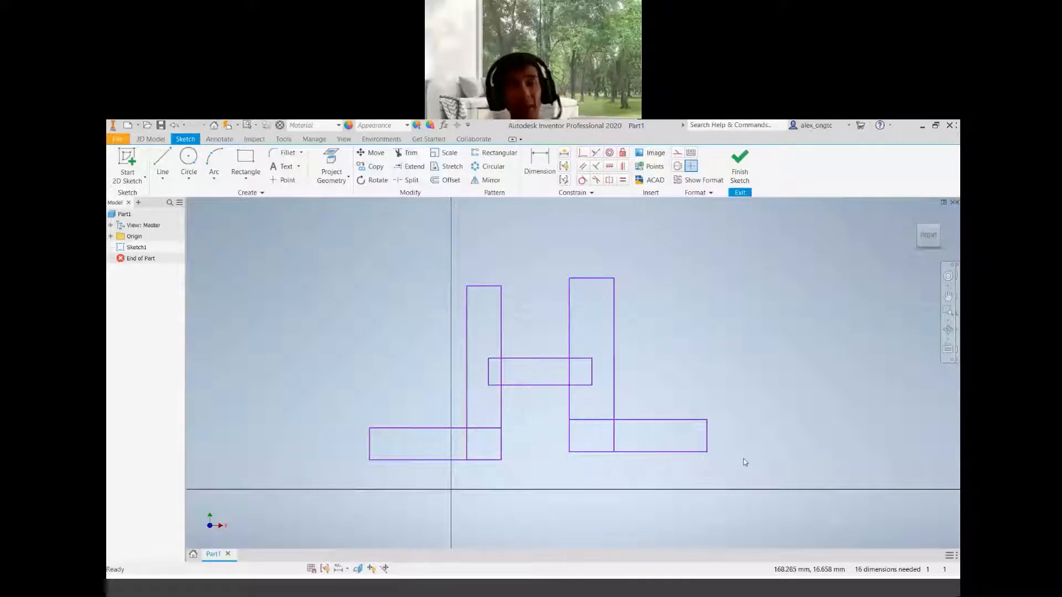
# Apply a collinear constraint between the top edges of the two upright rectangles
pyautogui.click(618, 284)
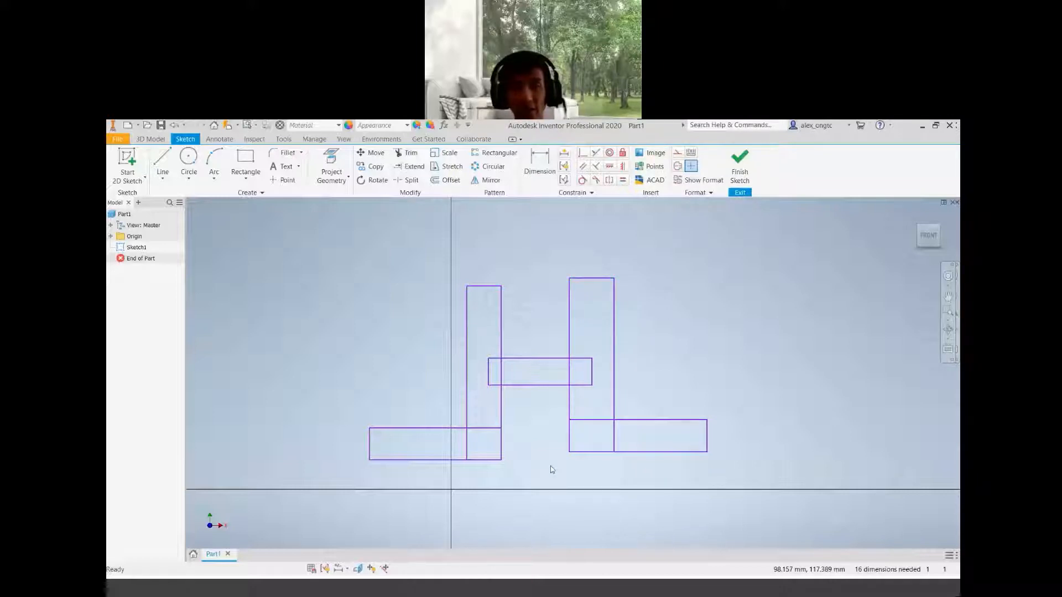
pyautogui.click(596, 153)
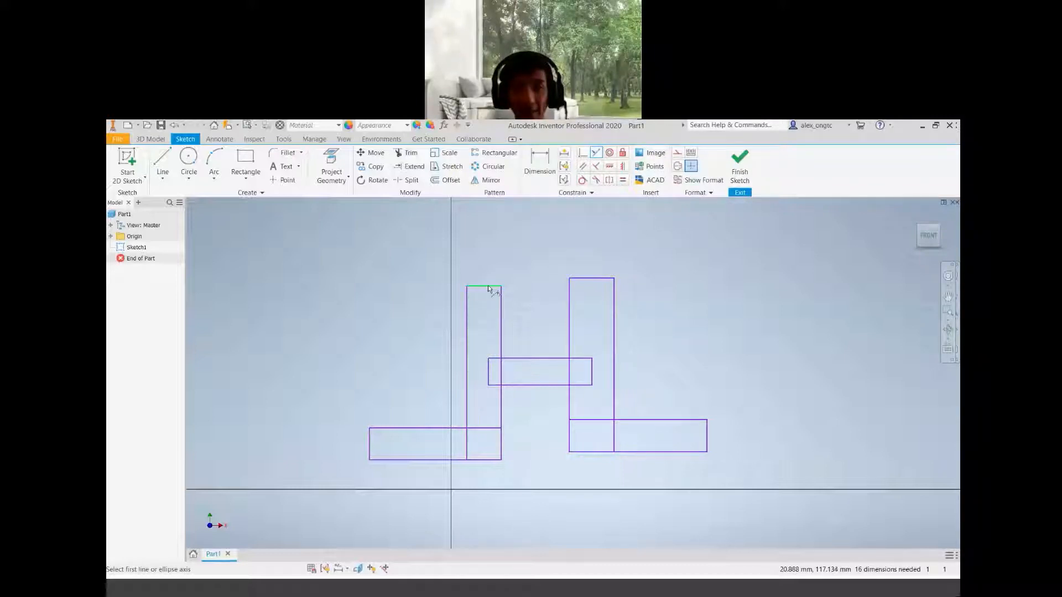
pyautogui.click(489, 287)
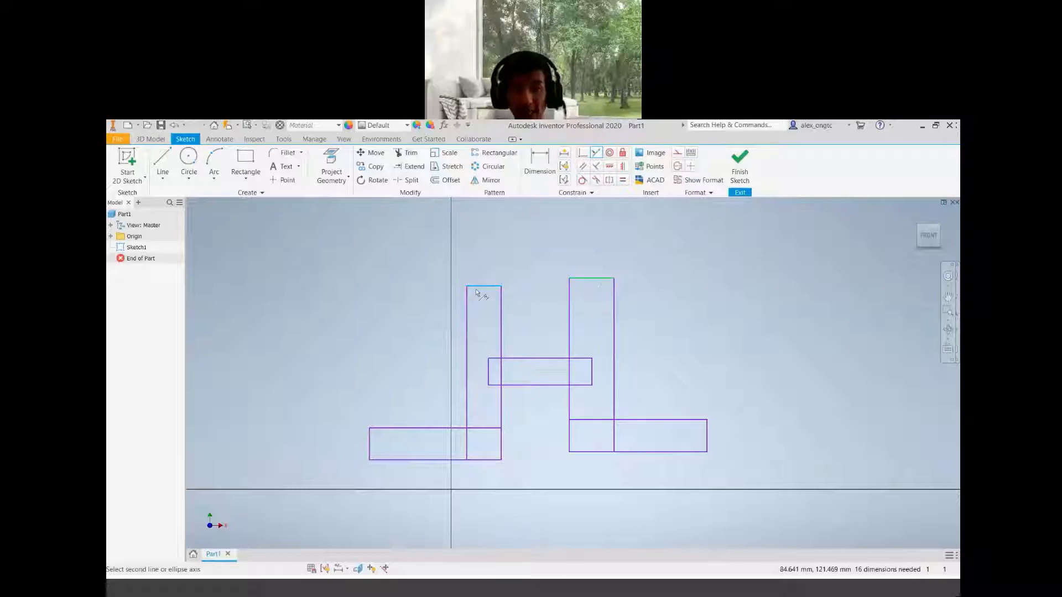
pyautogui.click(603, 279)
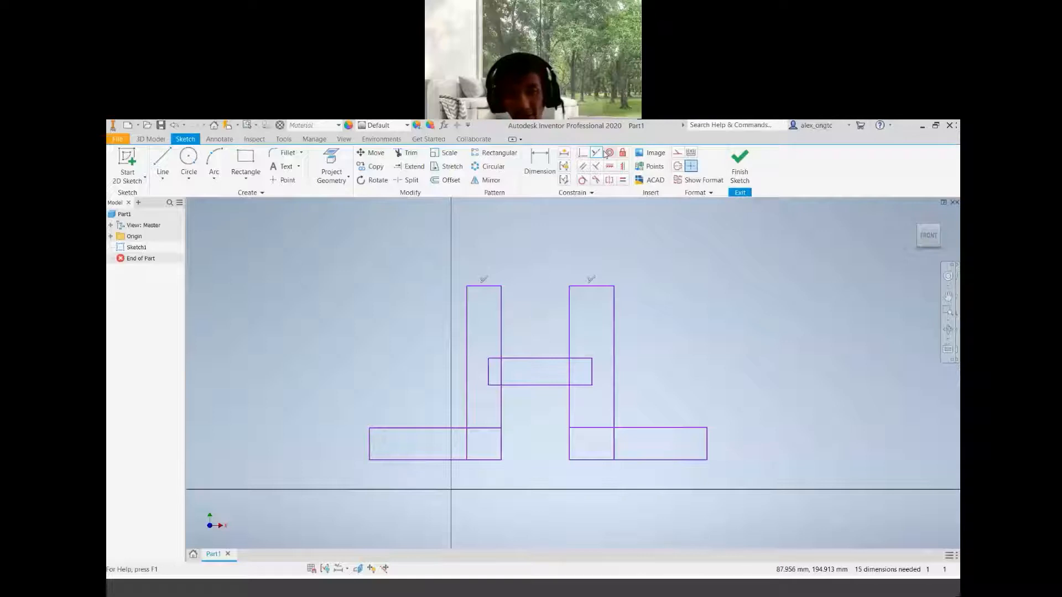
# Make the bottom edges, and then the top edges, of the two base rectangles collinear
pyautogui.click(654, 461)
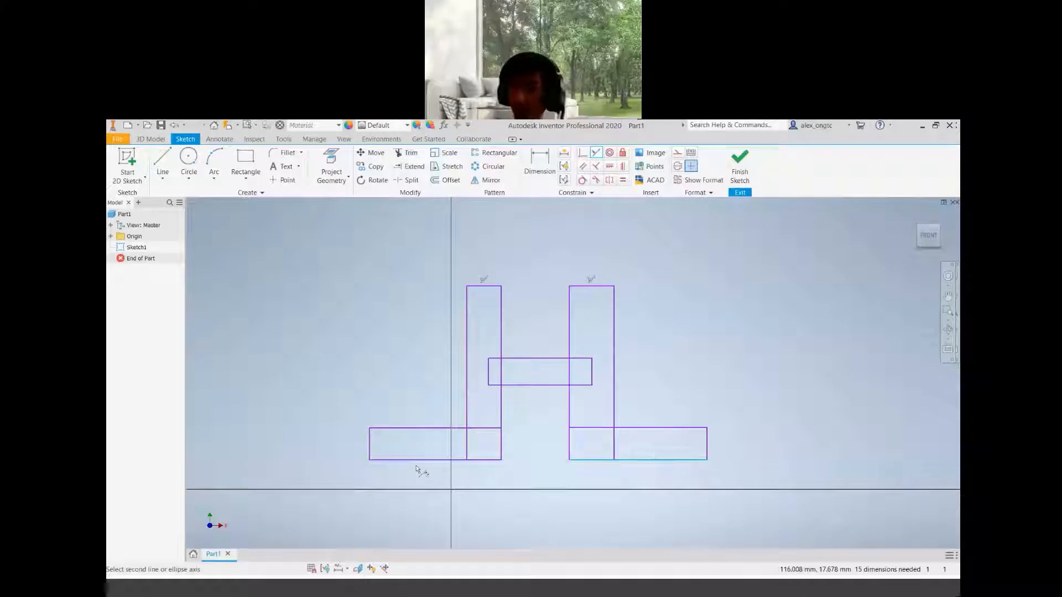
pyautogui.click(420, 460)
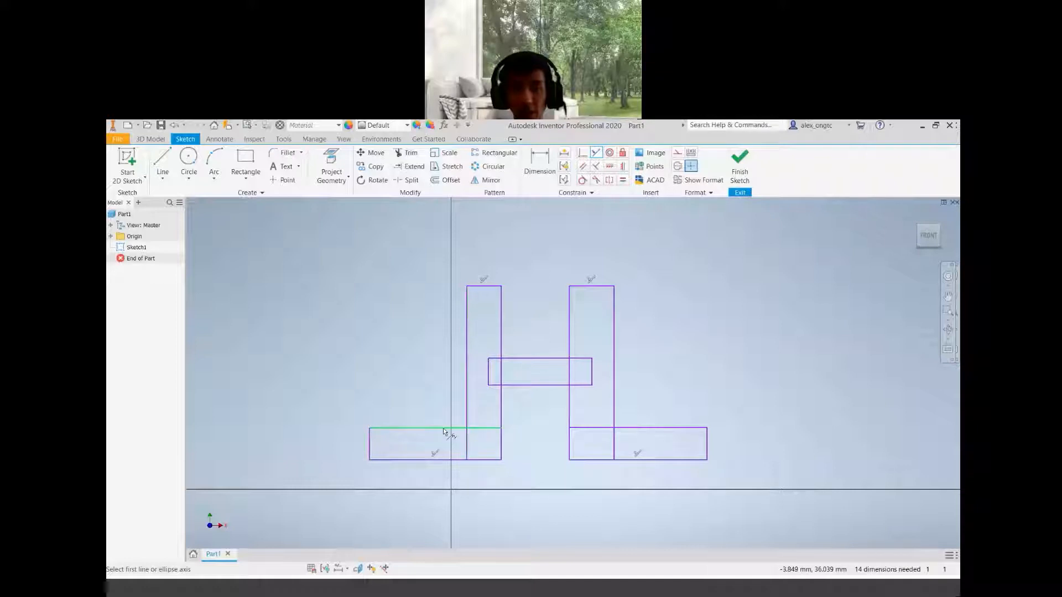
pyautogui.click(659, 427)
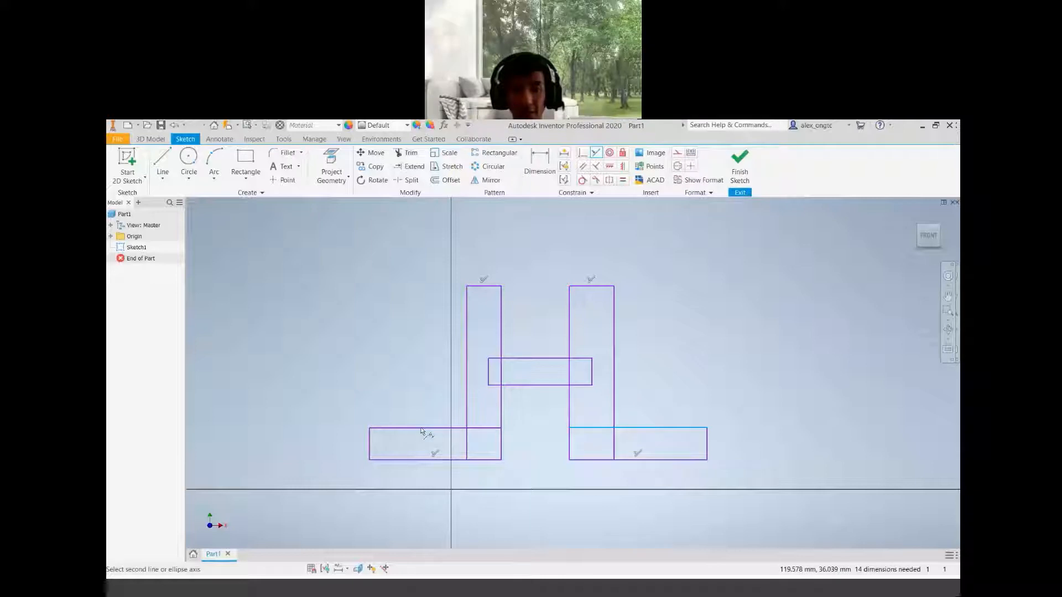
pyautogui.click(455, 424)
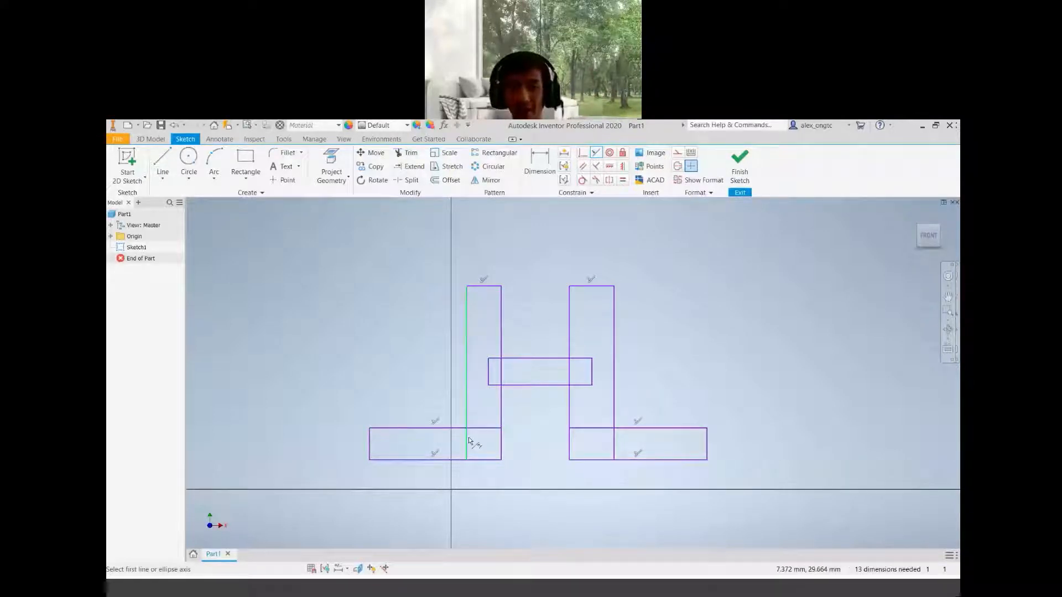
# Trim away the overlapping inner segments where the uprights, crossbar and base rectangles cross, leaving a single closed outline
pyautogui.click(634, 430)
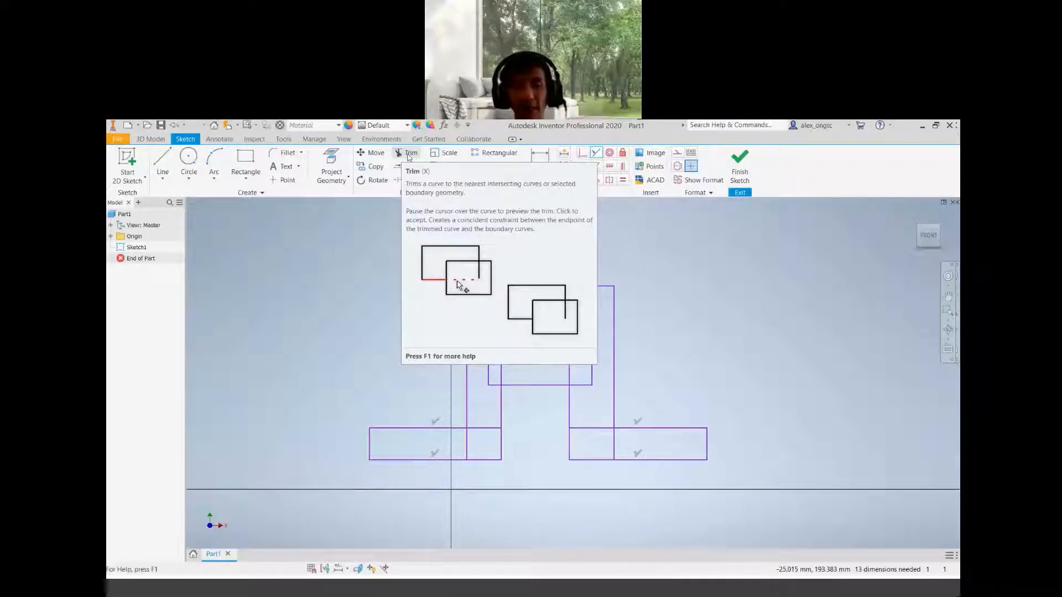
pyautogui.click(411, 157)
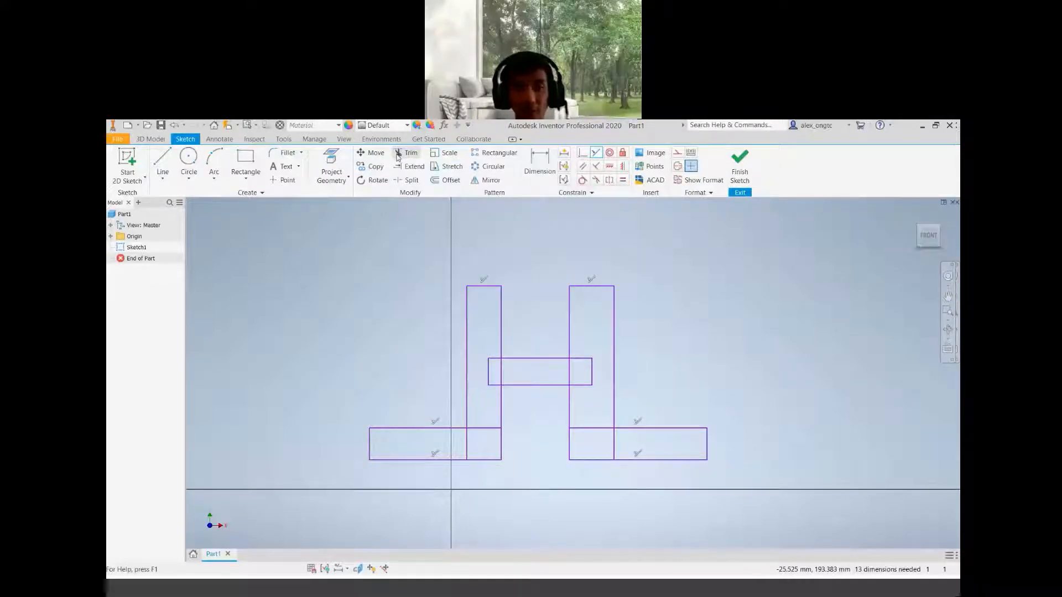
pyautogui.click(398, 156)
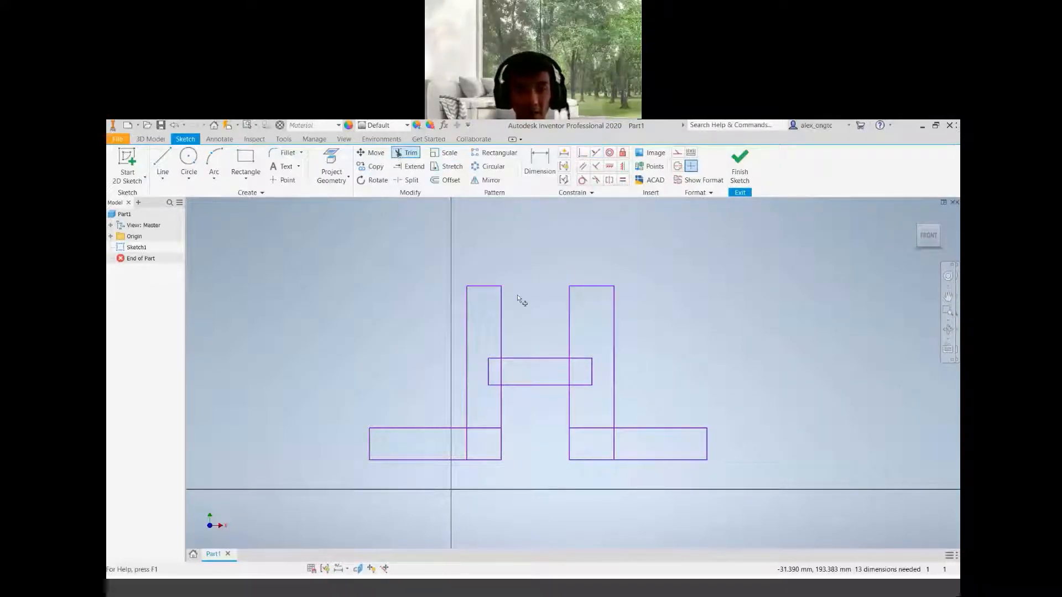
pyautogui.click(501, 371)
pyautogui.click(491, 359)
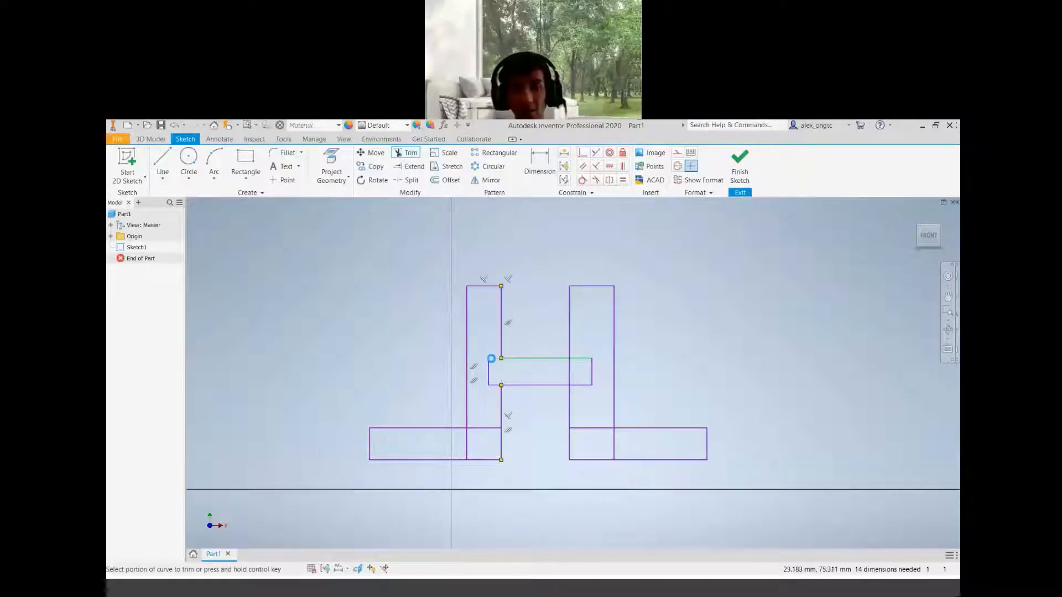
pyautogui.click(494, 385)
pyautogui.click(488, 373)
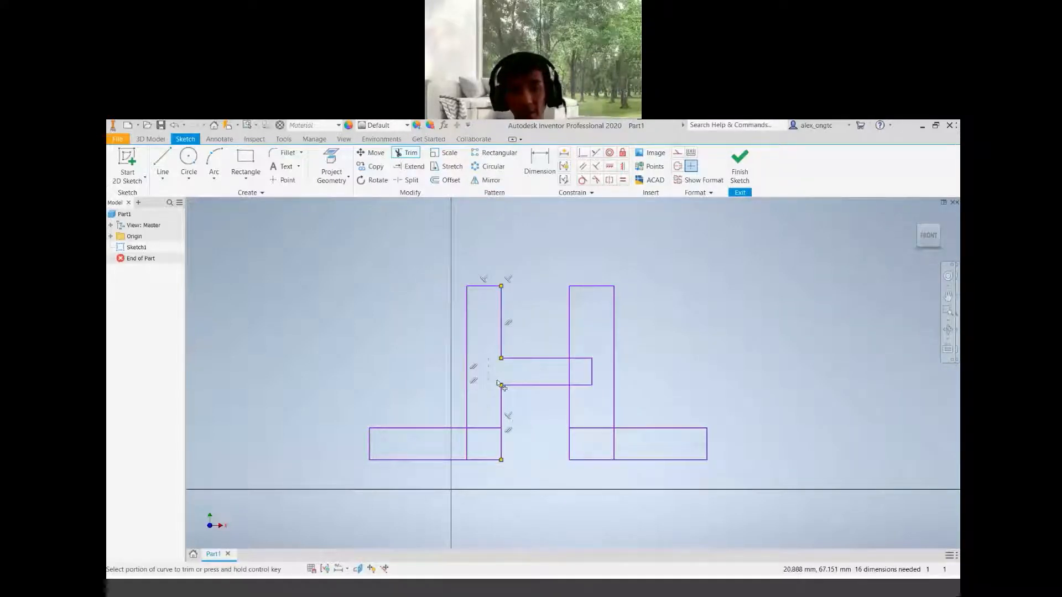
pyautogui.click(570, 370)
pyautogui.click(580, 359)
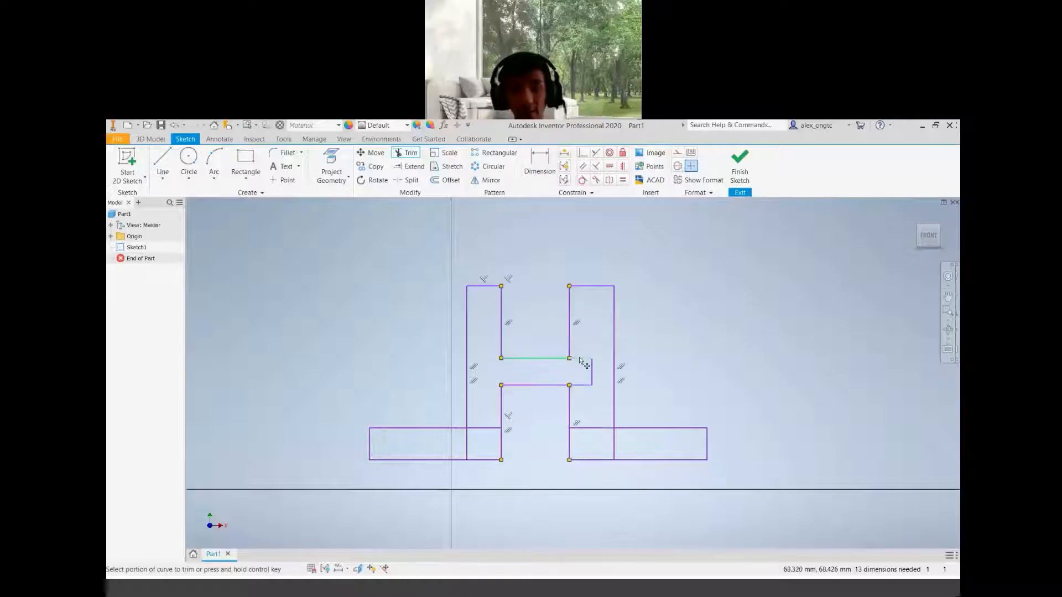
pyautogui.click(592, 371)
pyautogui.click(583, 386)
pyautogui.click(583, 387)
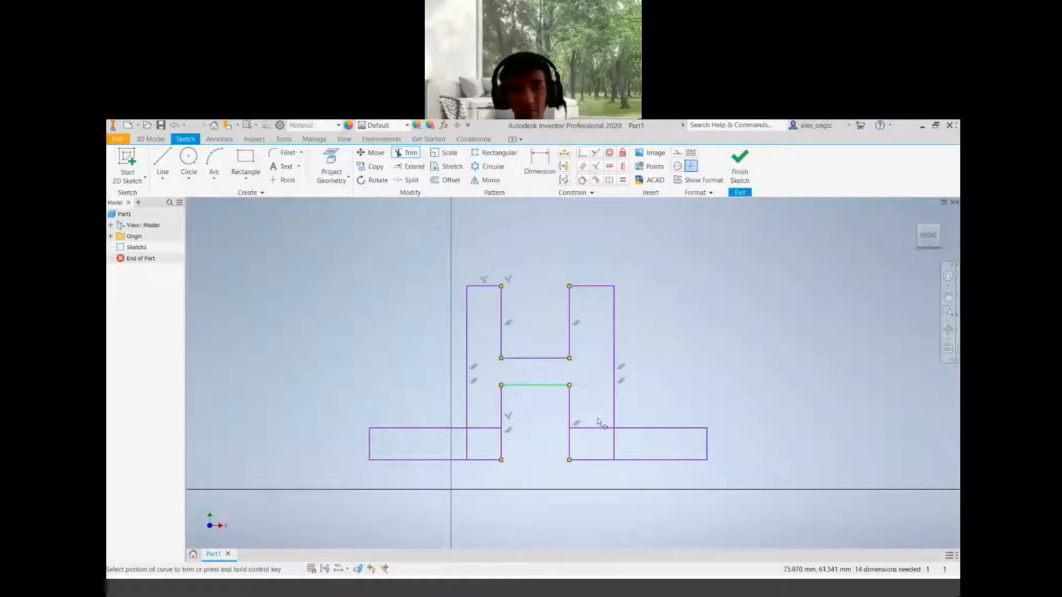
pyautogui.click(617, 453)
pyautogui.click(615, 446)
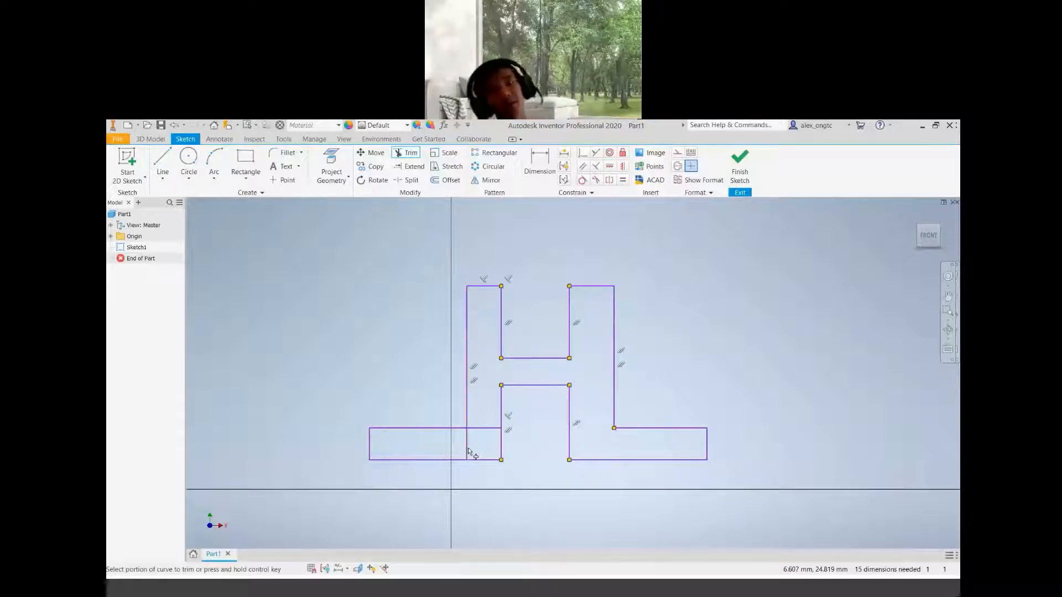
pyautogui.click(480, 427)
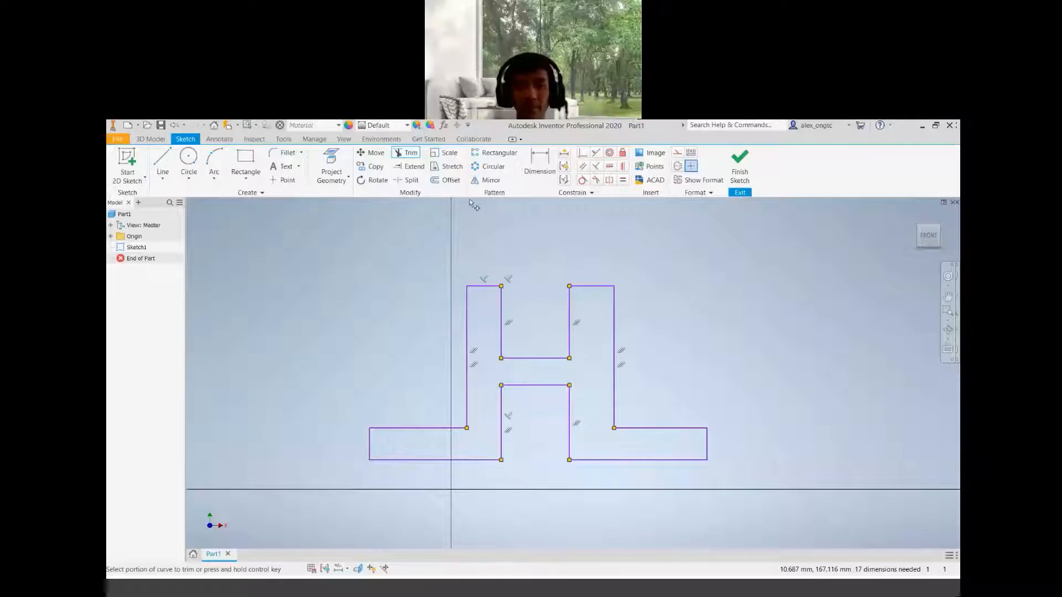
pyautogui.click(409, 153)
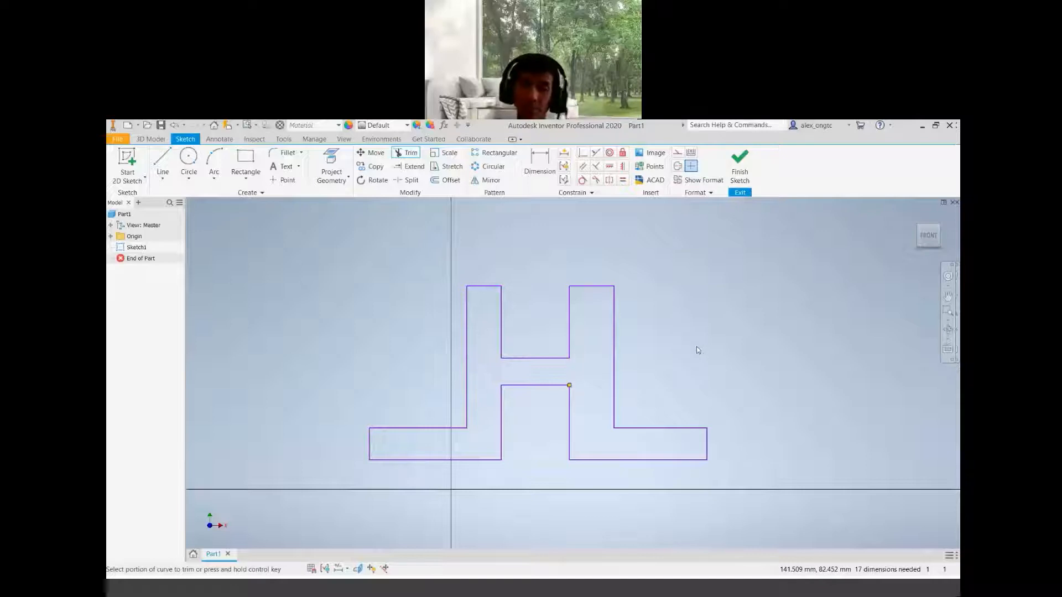
pyautogui.press('Escape')
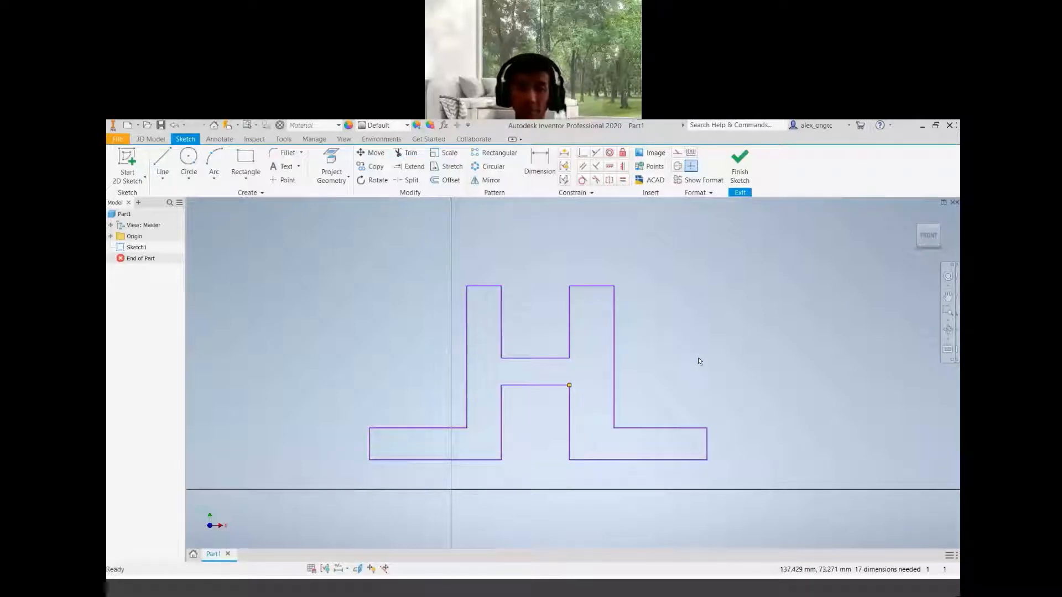
# Examine the front-view dimensions on the reference drawing PDF
pyautogui.click(570, 395)
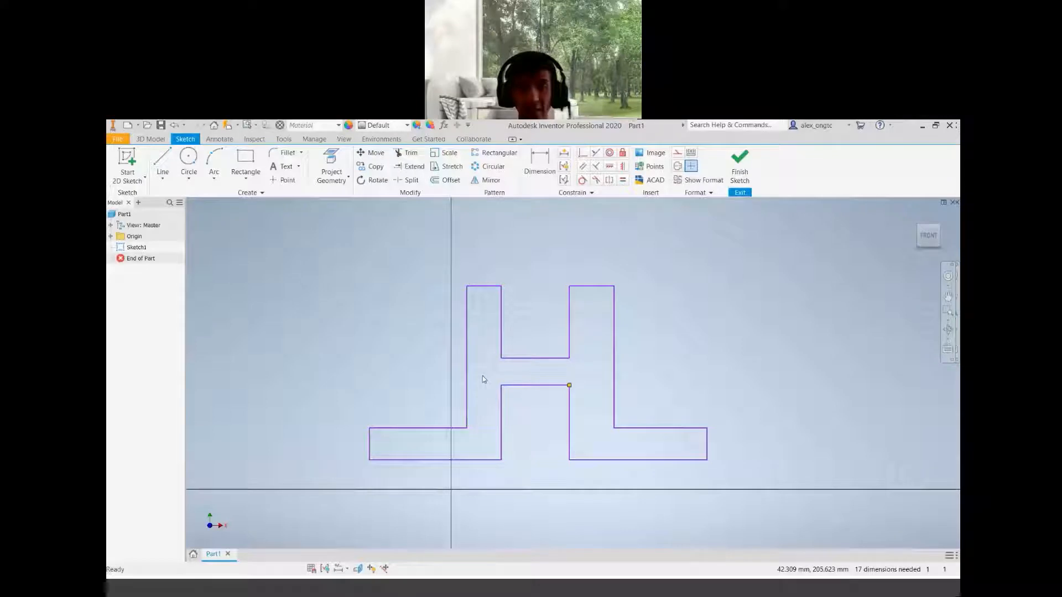
pyautogui.hotkey('alt', 'Tab')
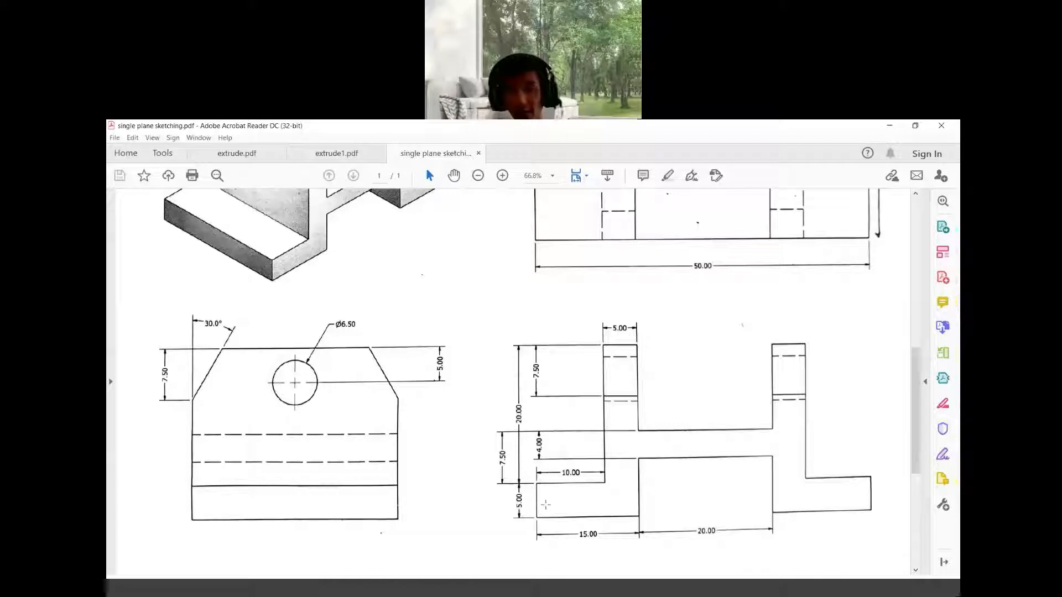
pyautogui.moveTo(793, 364); pyautogui.dragTo(797, 367)
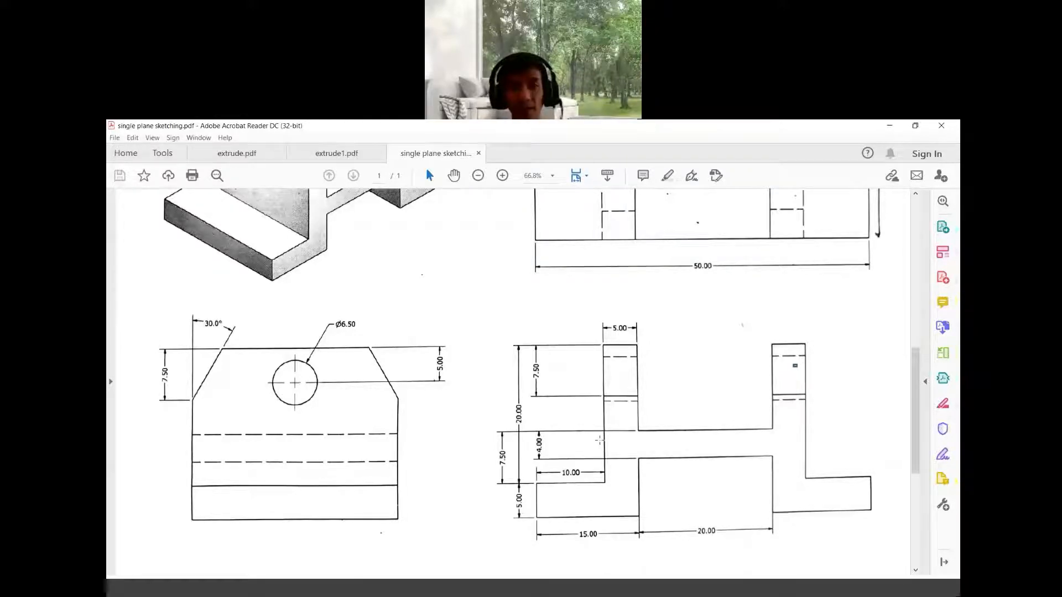
pyautogui.hotkey('alt', 'Tab')
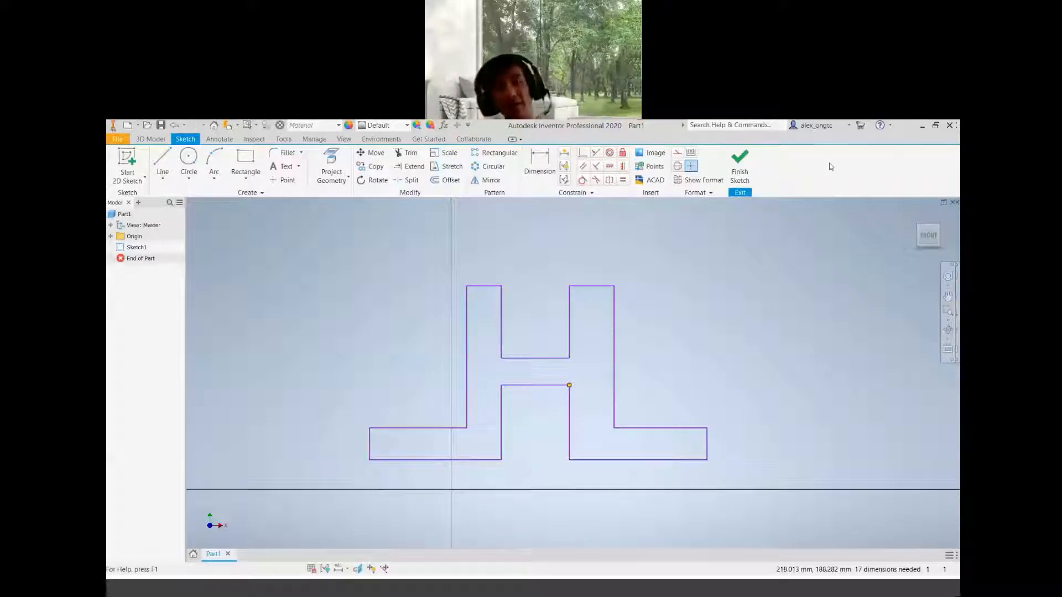
pyautogui.click(570, 390)
pyautogui.press('Escape')
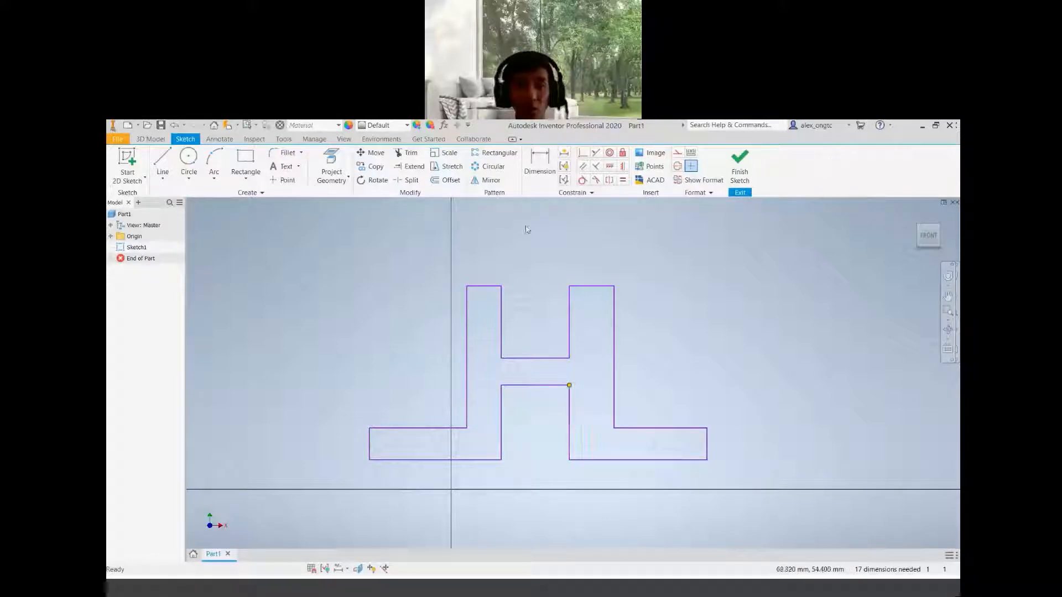
# Dimension the height from the left upright's top edge to the left base's top edge as 20 mm
pyautogui.click(541, 184)
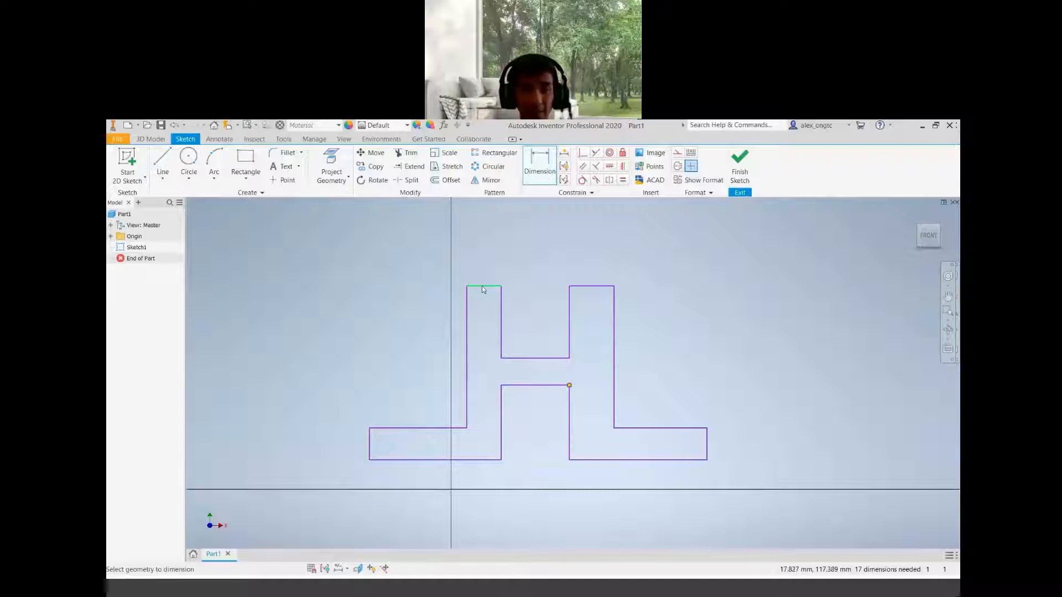
pyautogui.click(482, 286)
pyautogui.click(404, 427)
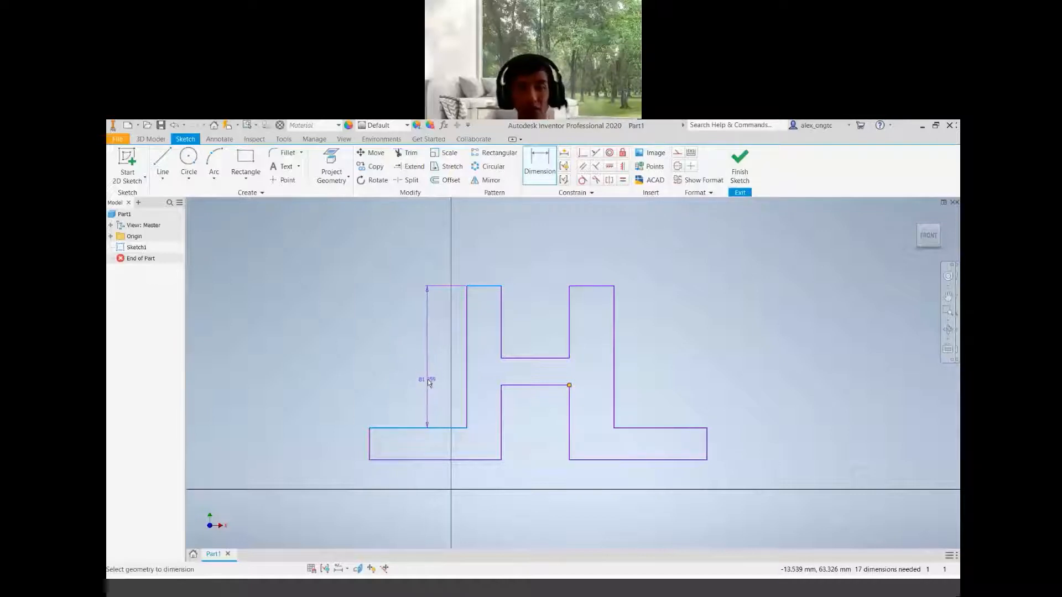
pyautogui.click(427, 380)
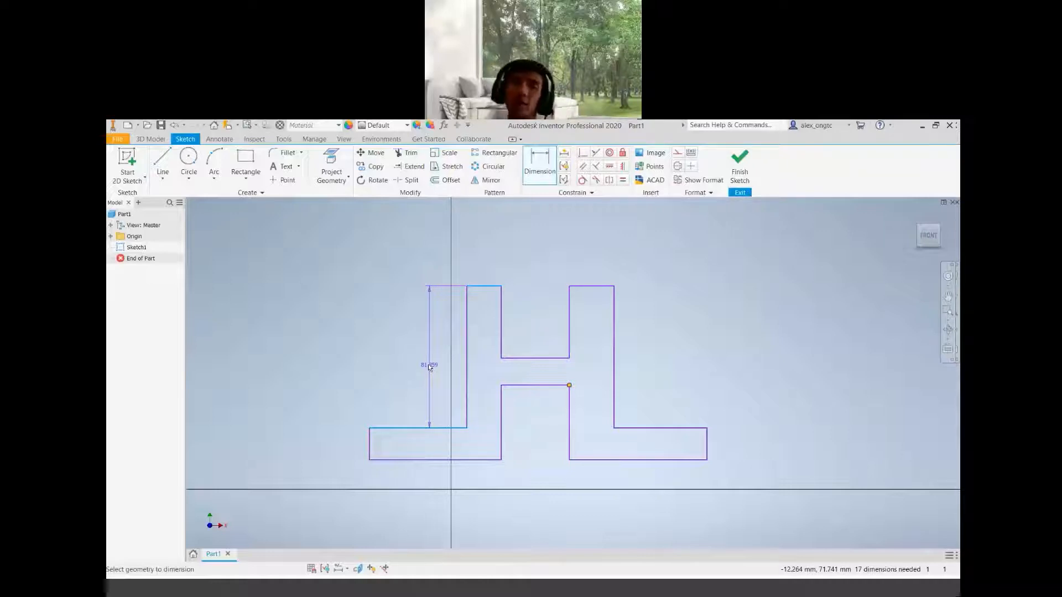
pyautogui.click(429, 364)
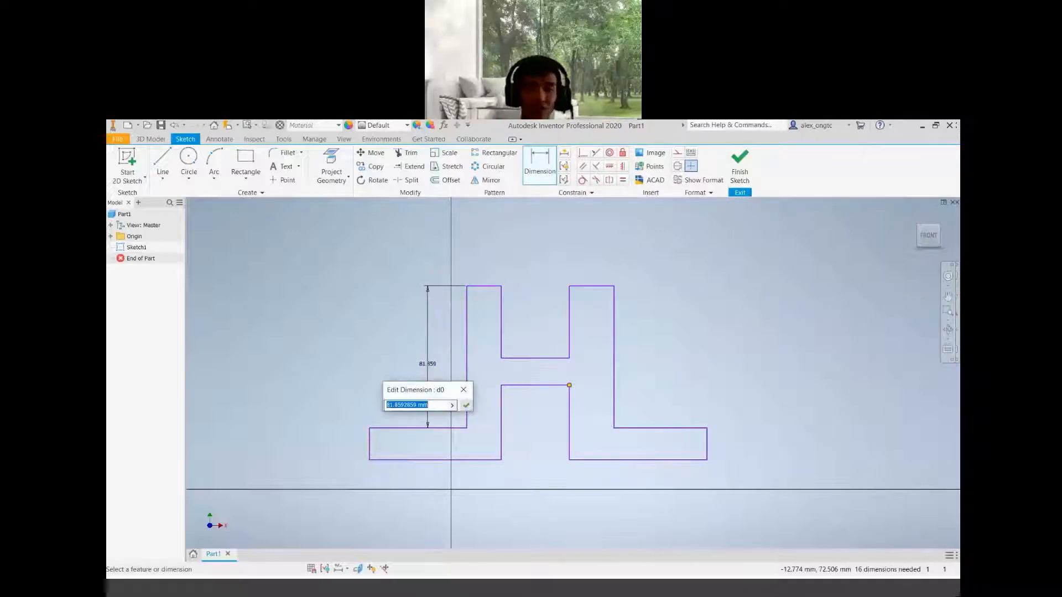
pyautogui.write('20')
pyautogui.press('Return')
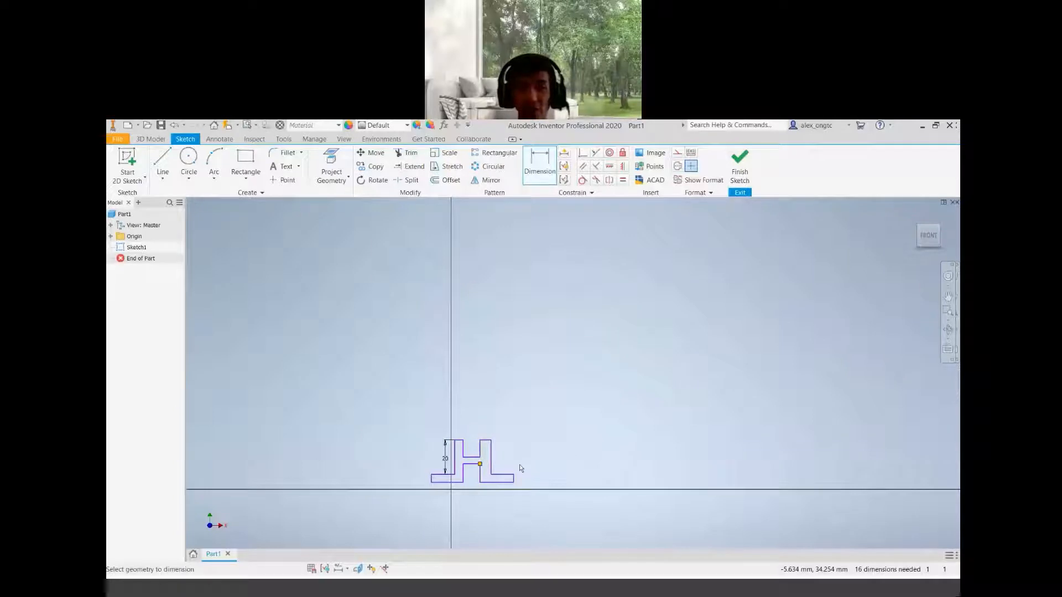
# Delete the 20 mm height dimension
pyautogui.moveTo(528, 495)
pyautogui.mouseDown(button='middle')
pyautogui.moveTo(657, 374)
pyautogui.moveTo(629, 393)
pyautogui.mouseUp(button='middle')
pyautogui.scroll(-5, 592, 361)
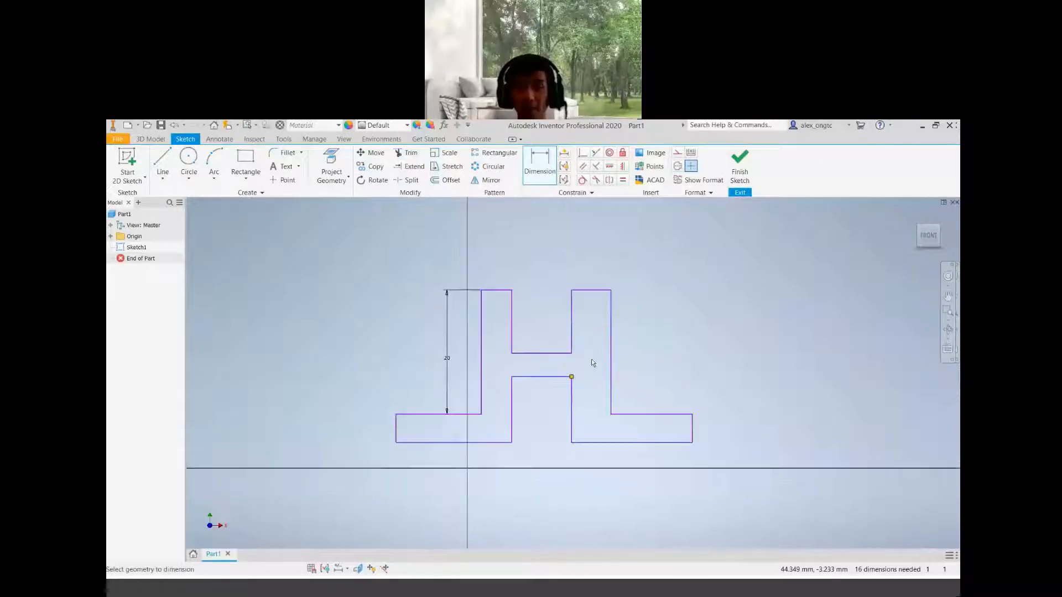
pyautogui.scroll(-3, 592, 361)
pyautogui.scroll(3, 595, 358)
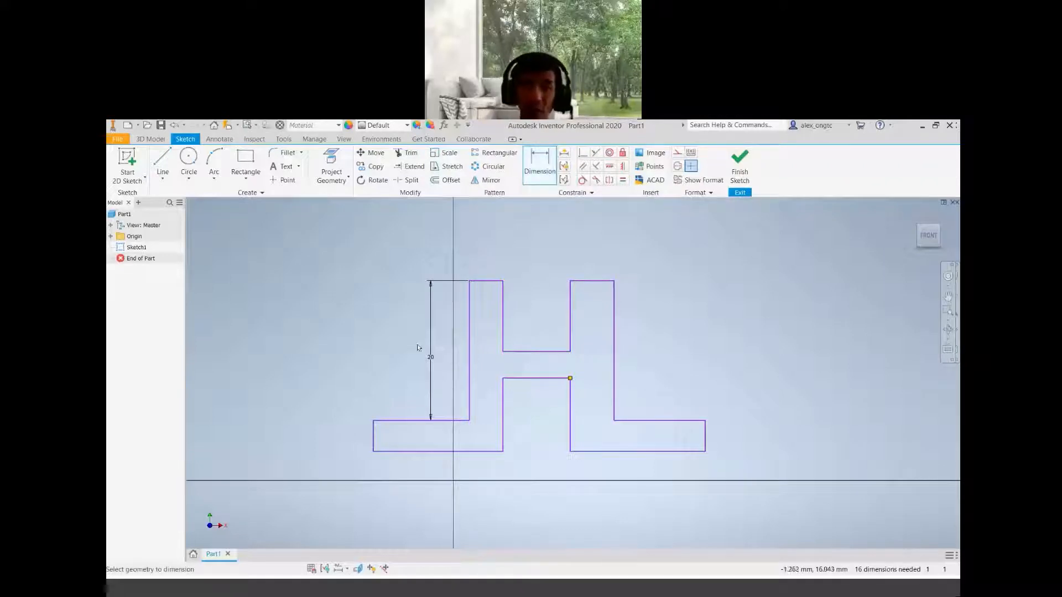
pyautogui.press('Escape')
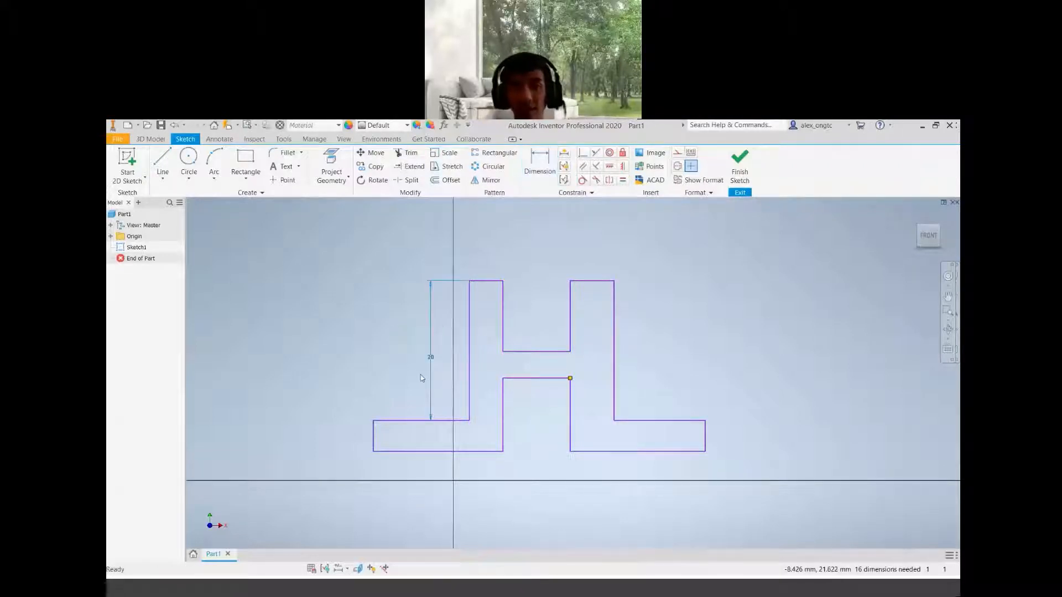
pyautogui.press('Delete')
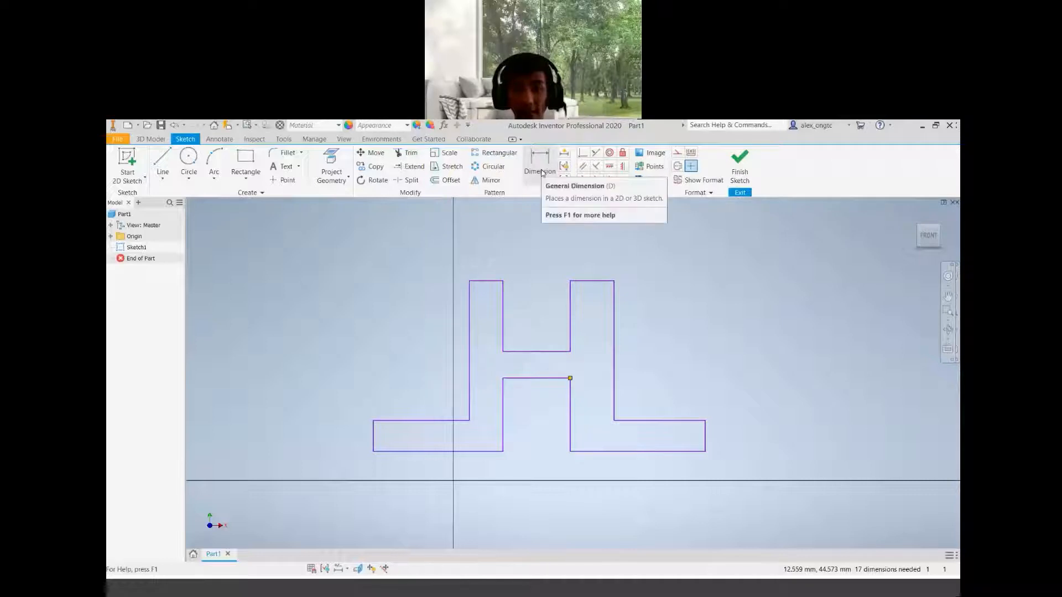
# Re-add the vertical dimension from the left upright's top edge to the left base's top edge at 20 mm
pyautogui.click(540, 169)
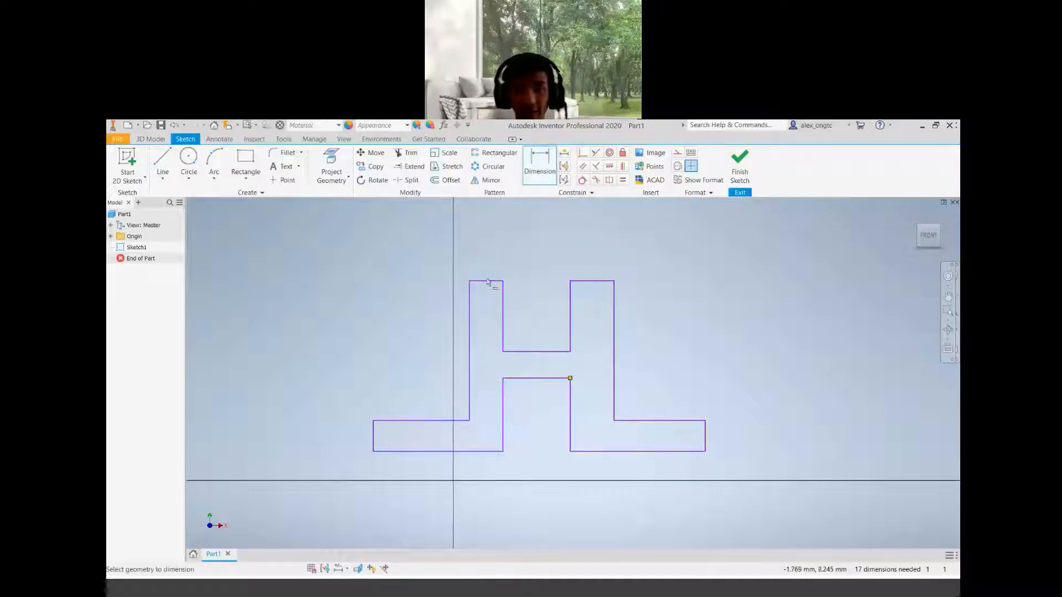
pyautogui.click(489, 281)
pyautogui.click(438, 421)
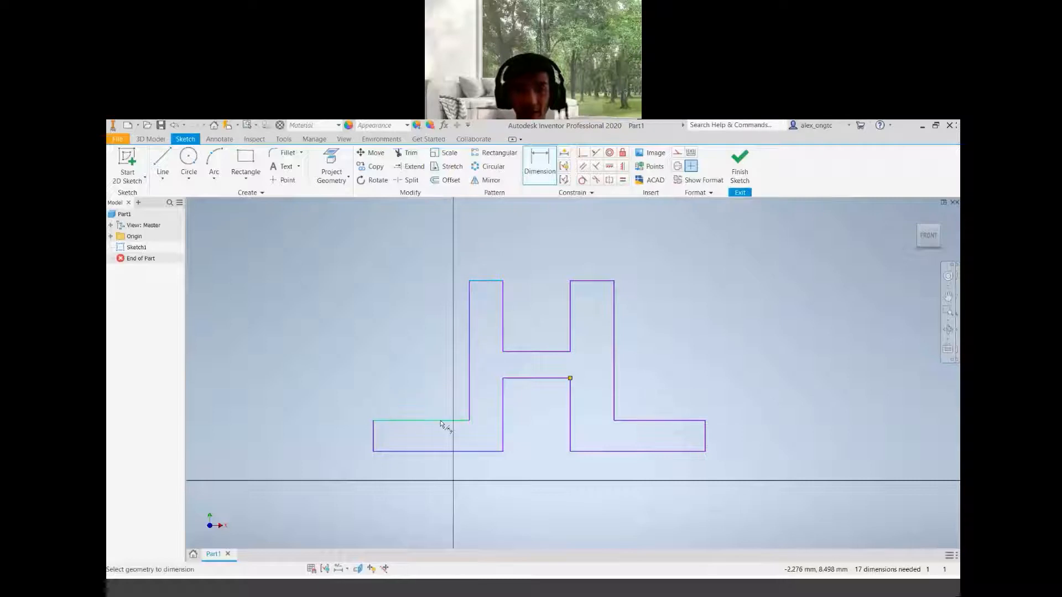
pyautogui.click(429, 362)
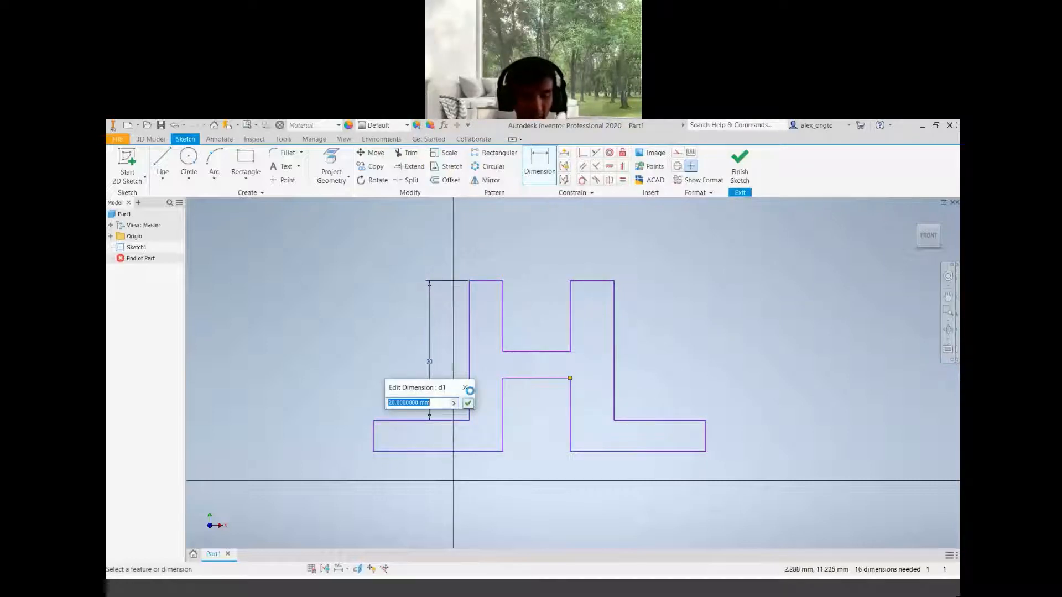
pyautogui.press('Return')
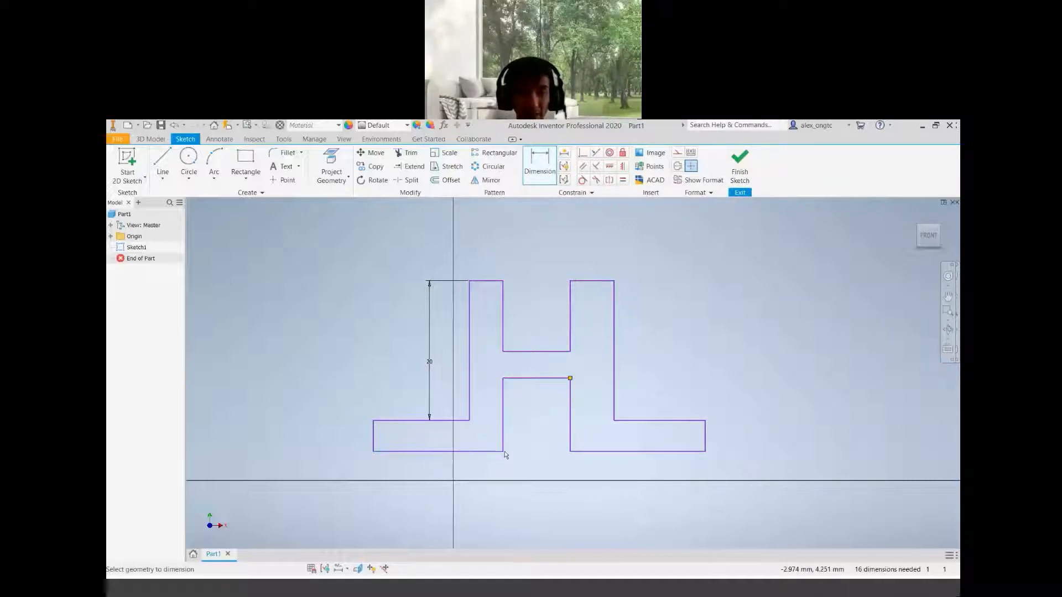
# Dimension the left base's bottom edge length to 20 mm
pyautogui.click(434, 466)
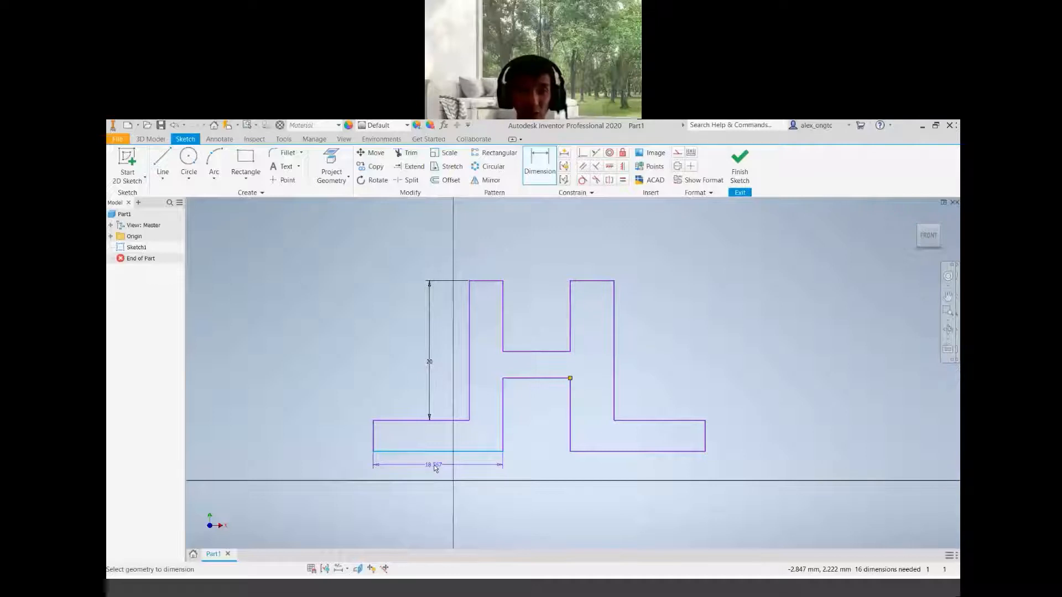
pyautogui.press('Escape')
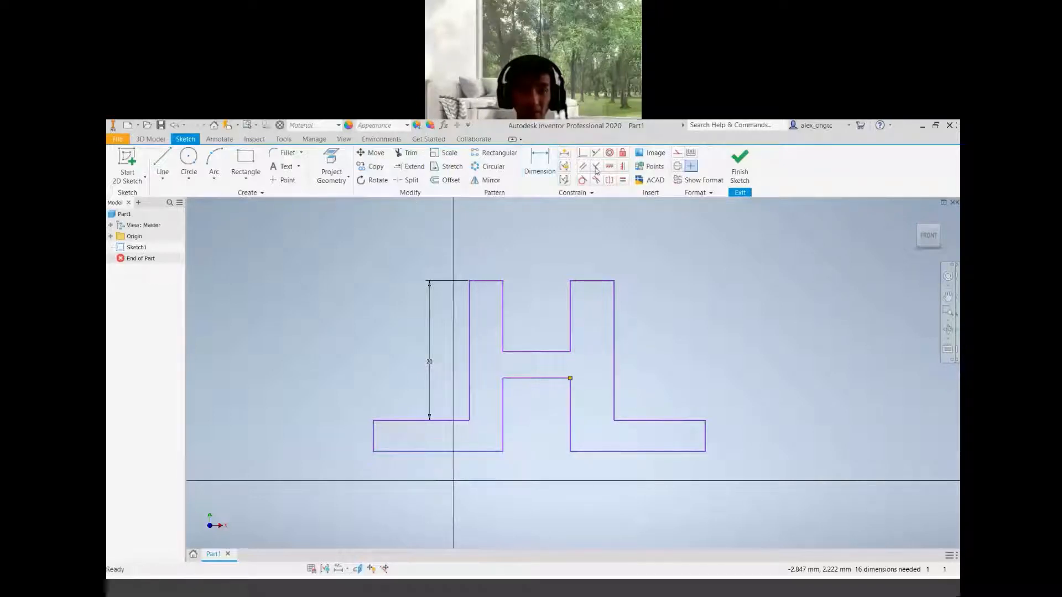
pyautogui.press('d')
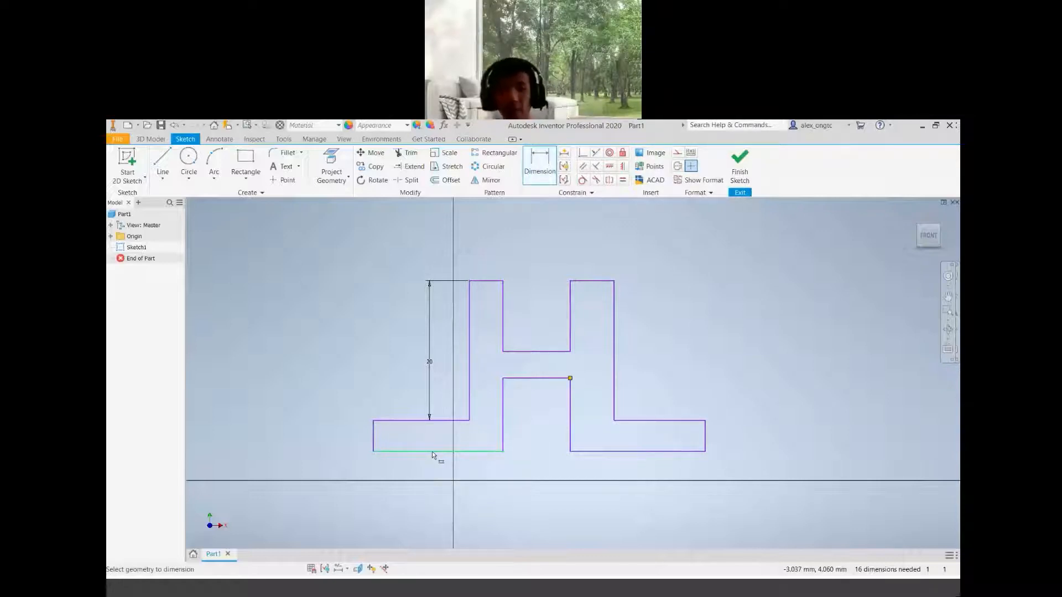
pyautogui.click(433, 451)
pyautogui.click(433, 465)
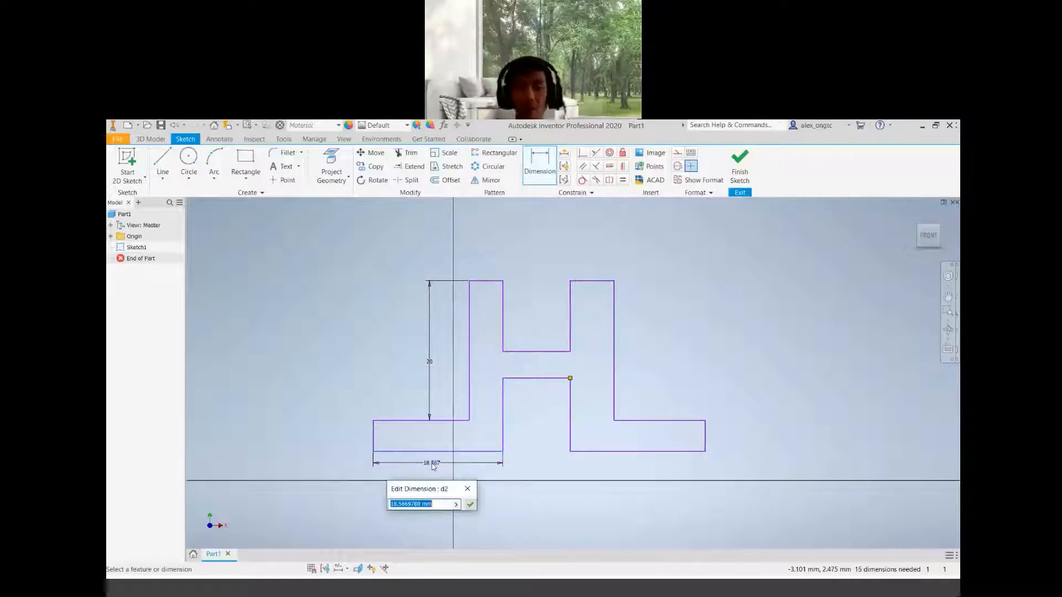
pyautogui.write('20')
pyautogui.press('Return')
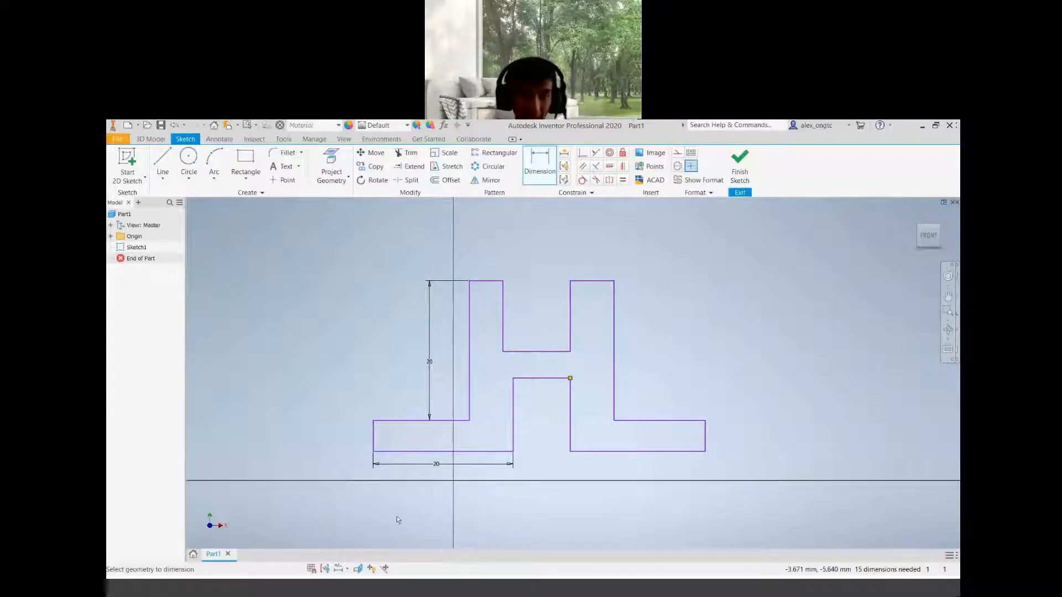
# Dimension the left base's left edge height to 5 mm
pyautogui.click(365, 438)
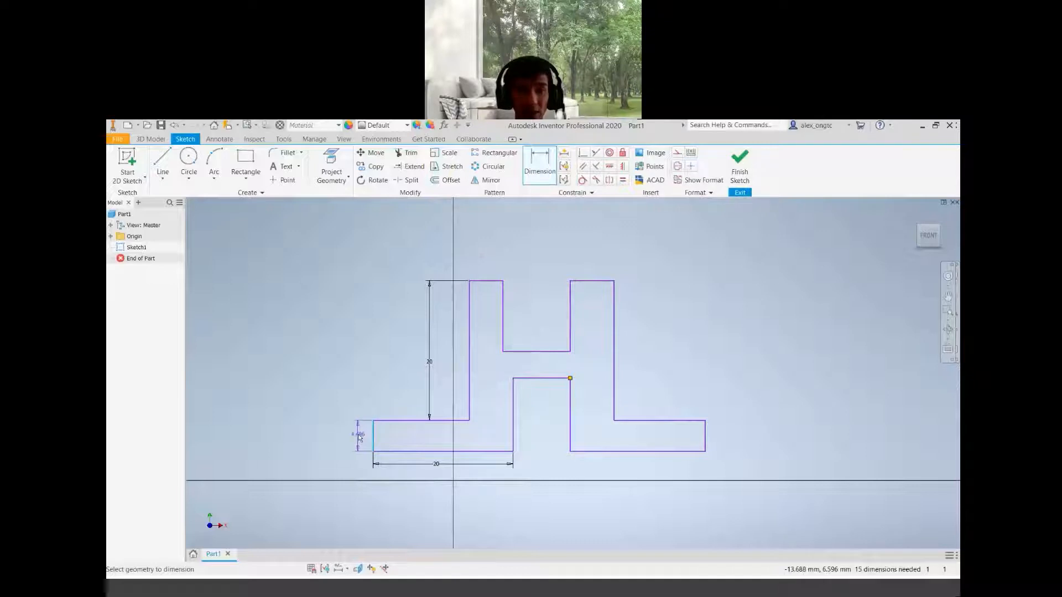
pyautogui.click(358, 438)
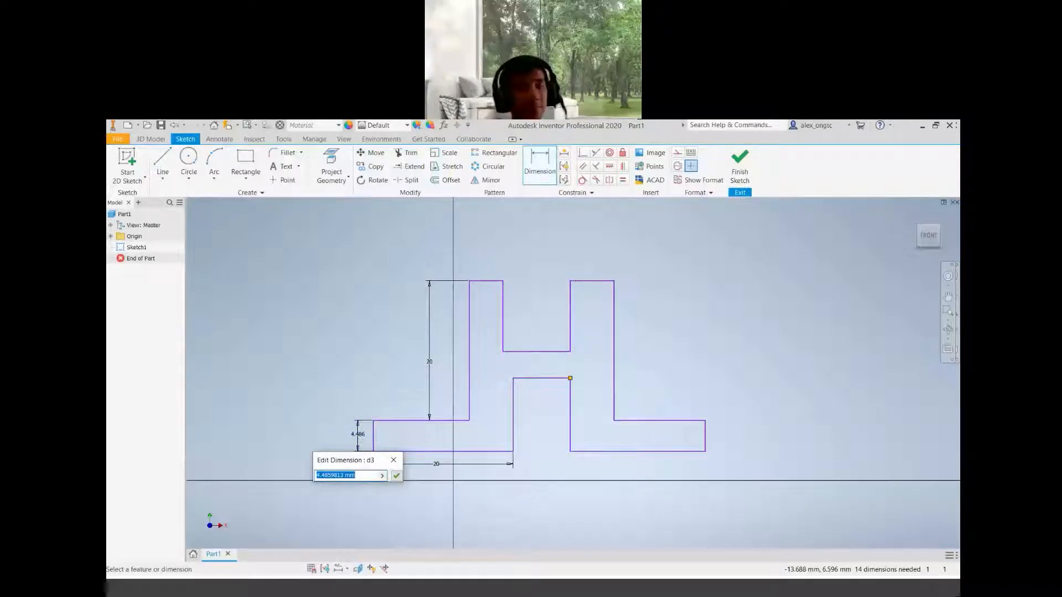
pyautogui.write('5')
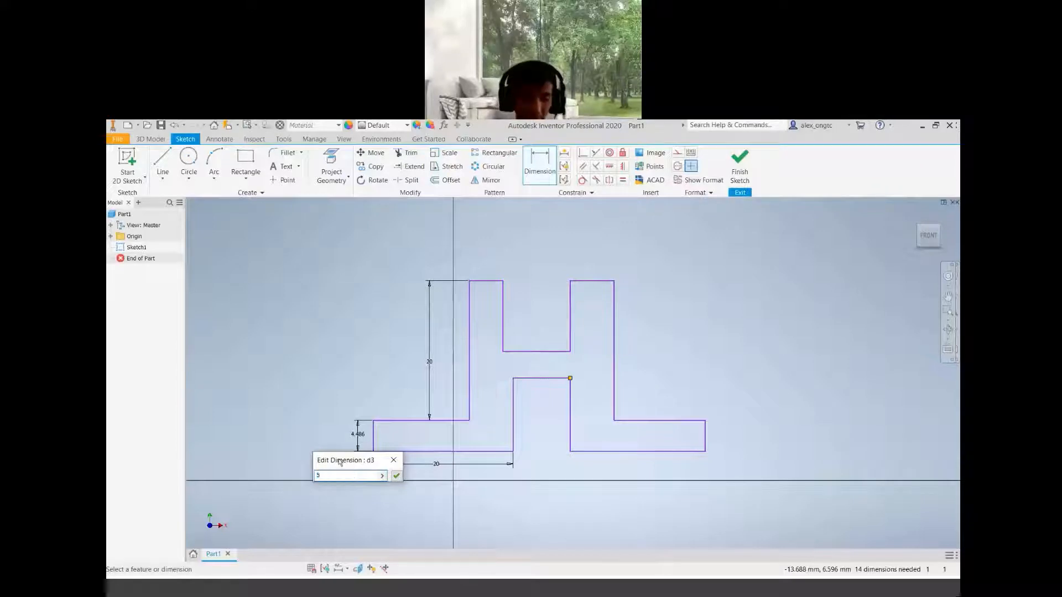
pyautogui.press('Return')
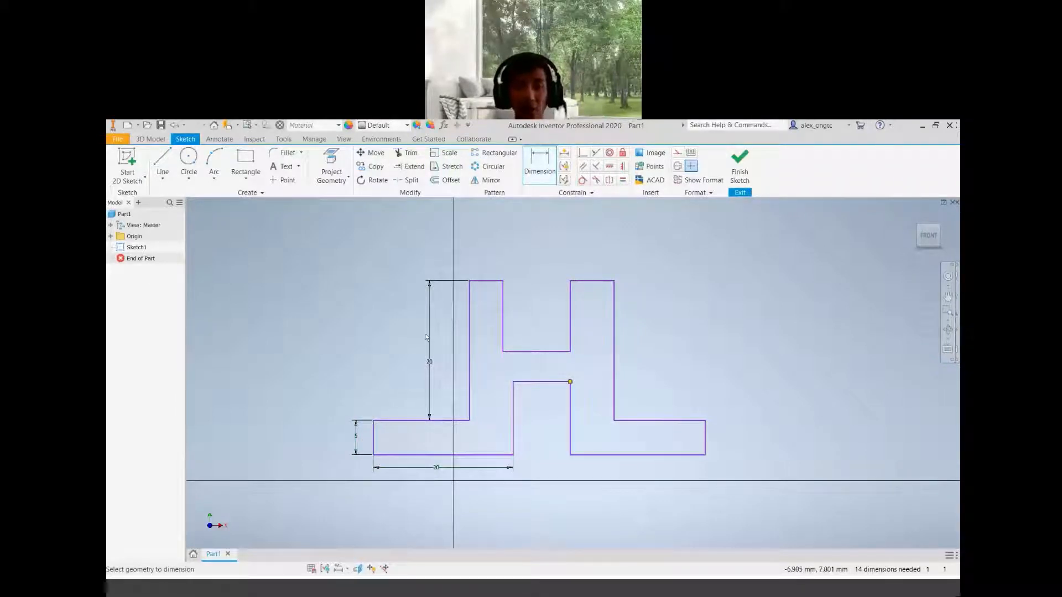
# Dimension the vertical distance from the notch floor between the uprights to the left base's top edge as 7.5 mm
pyautogui.click(537, 351)
pyautogui.click(530, 350)
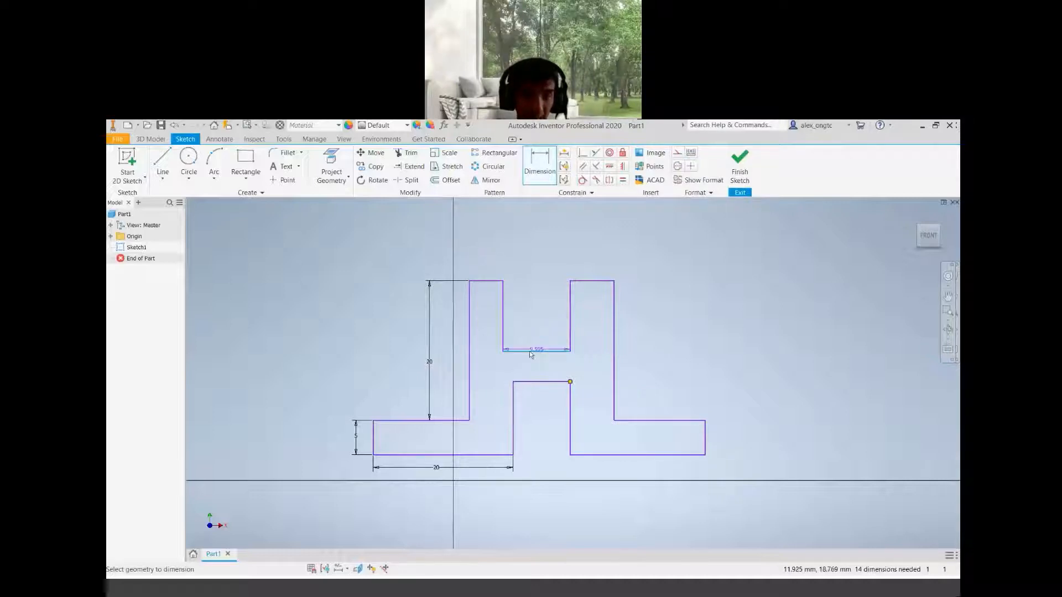
pyautogui.click(398, 423)
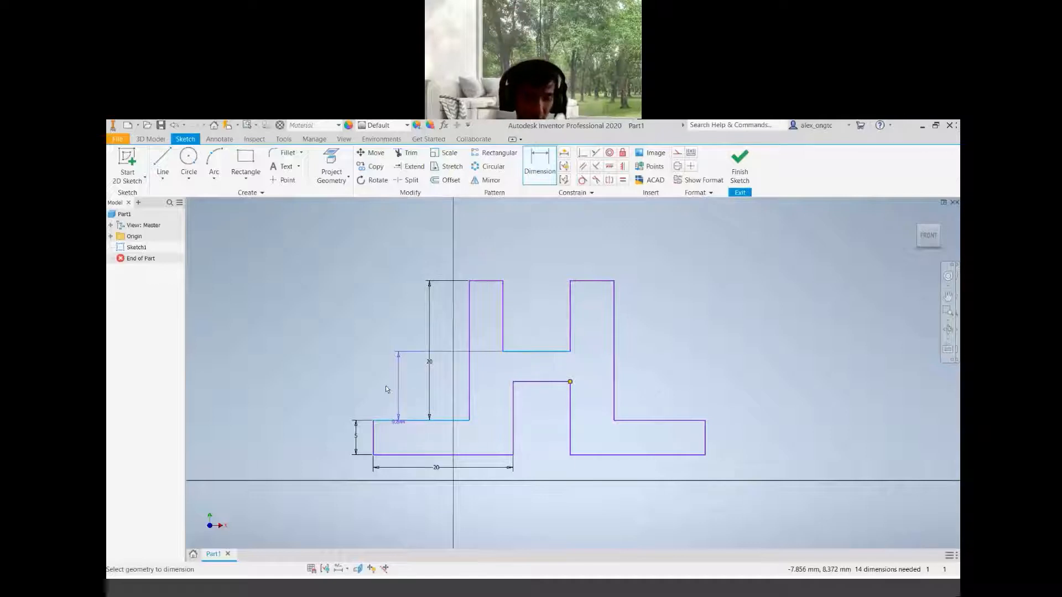
pyautogui.click(389, 385)
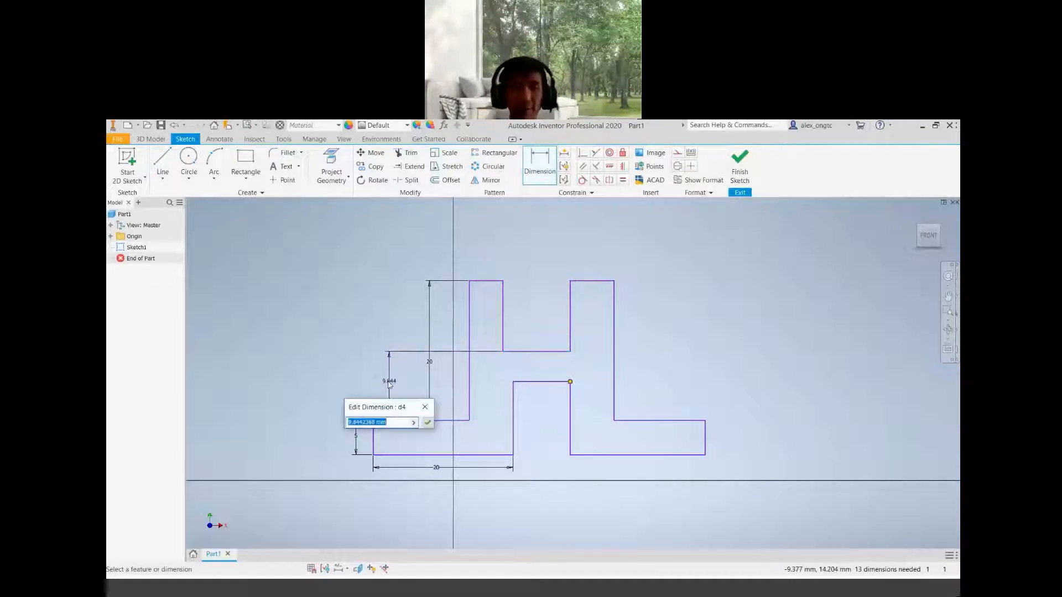
pyautogui.write('7.')
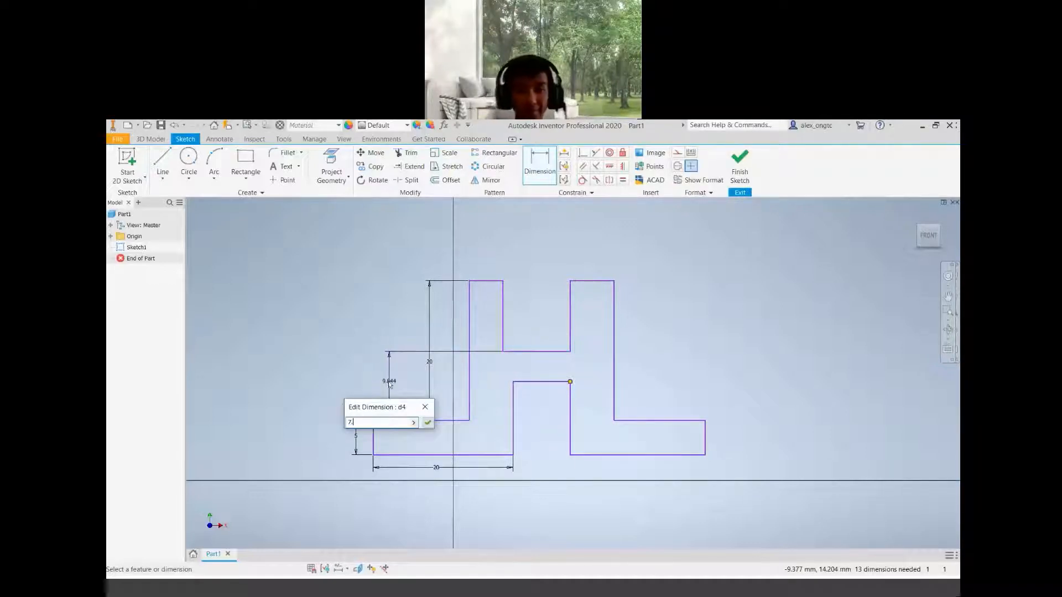
pyautogui.write('5')
pyautogui.press('Return')
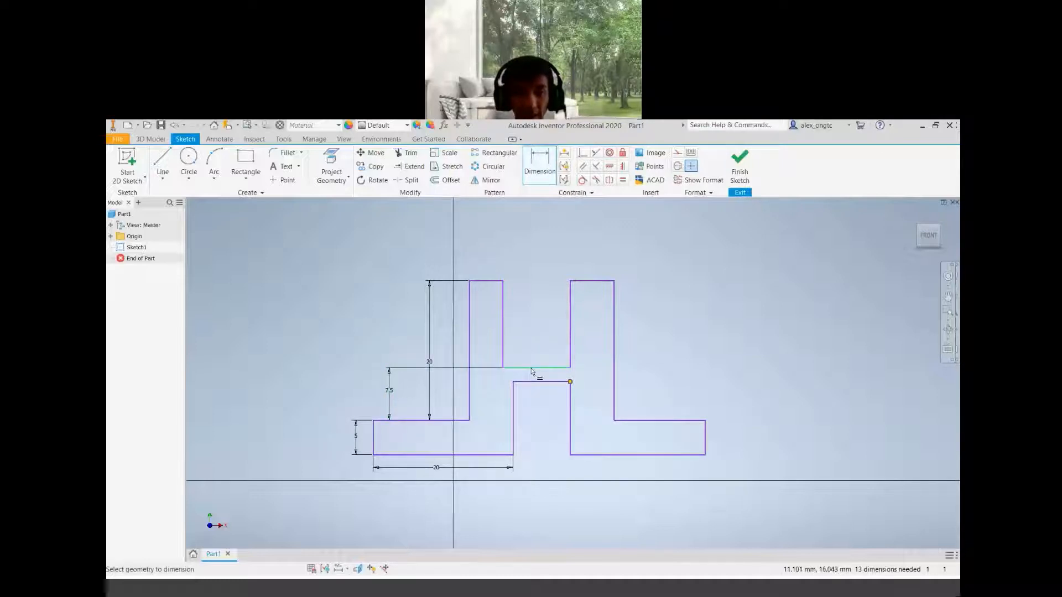
# Dimension the vertical gap between the notch floor and the middle block's top edge as 4 mm
pyautogui.click(536, 382)
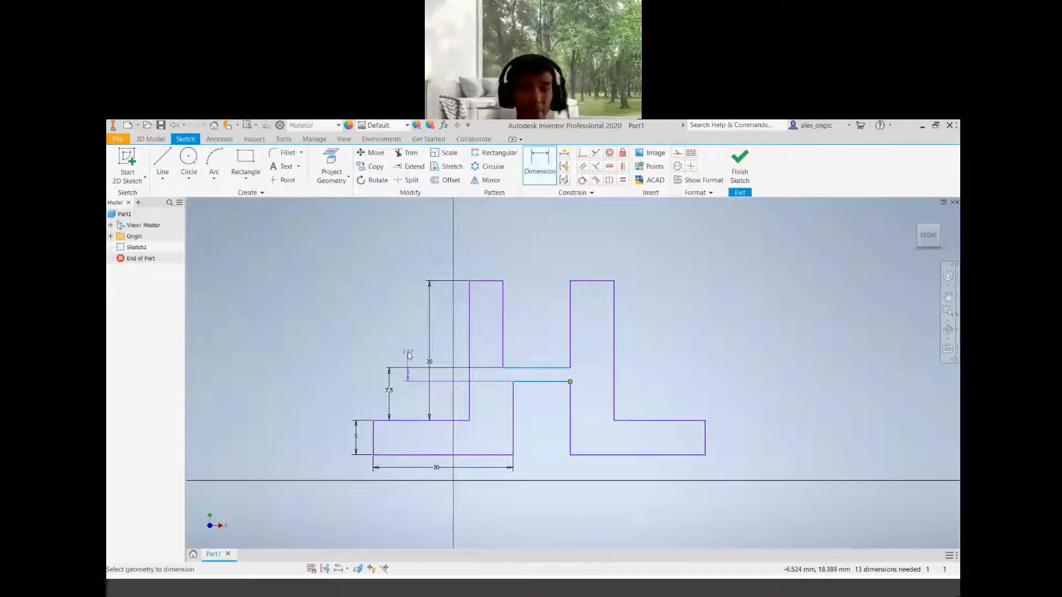
pyautogui.click(408, 356)
pyautogui.write('4')
pyautogui.press('Return')
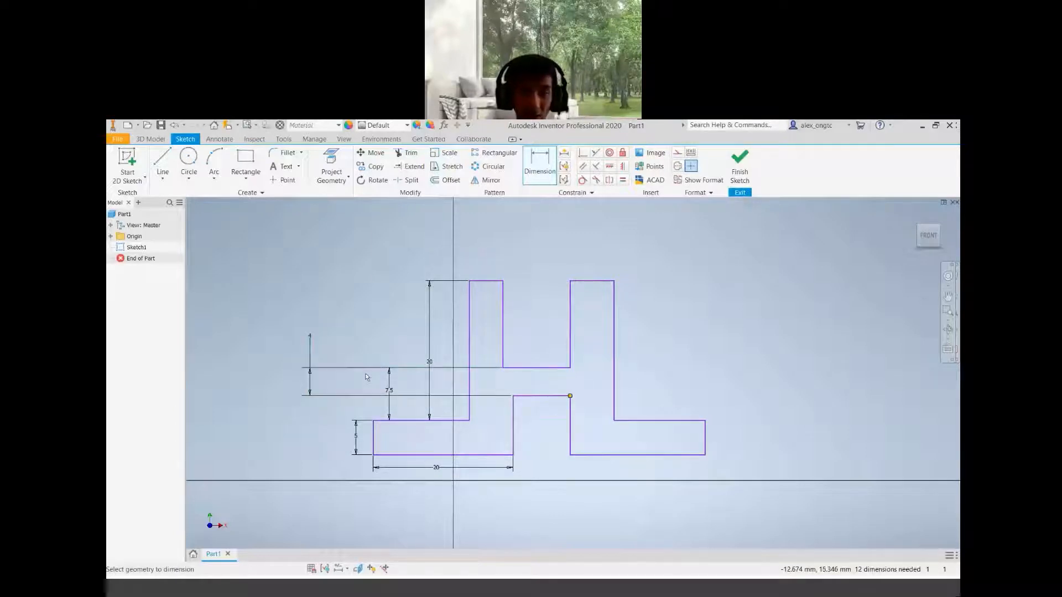
# Dimension the left upright's top edge width to 5 mm
pyautogui.click(489, 268)
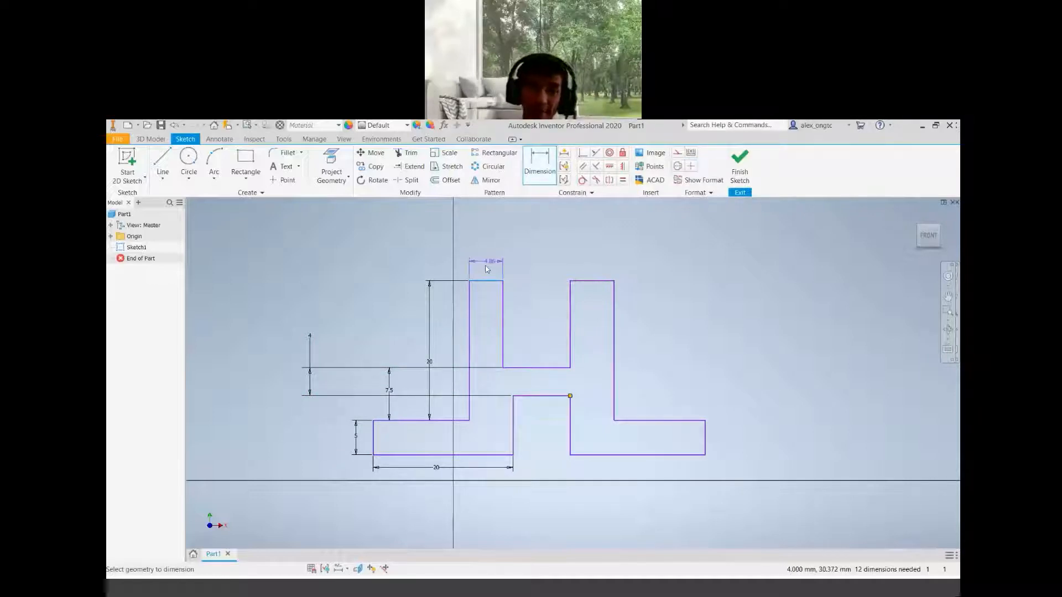
pyautogui.click(487, 270)
pyautogui.write('5')
pyautogui.press('Return')
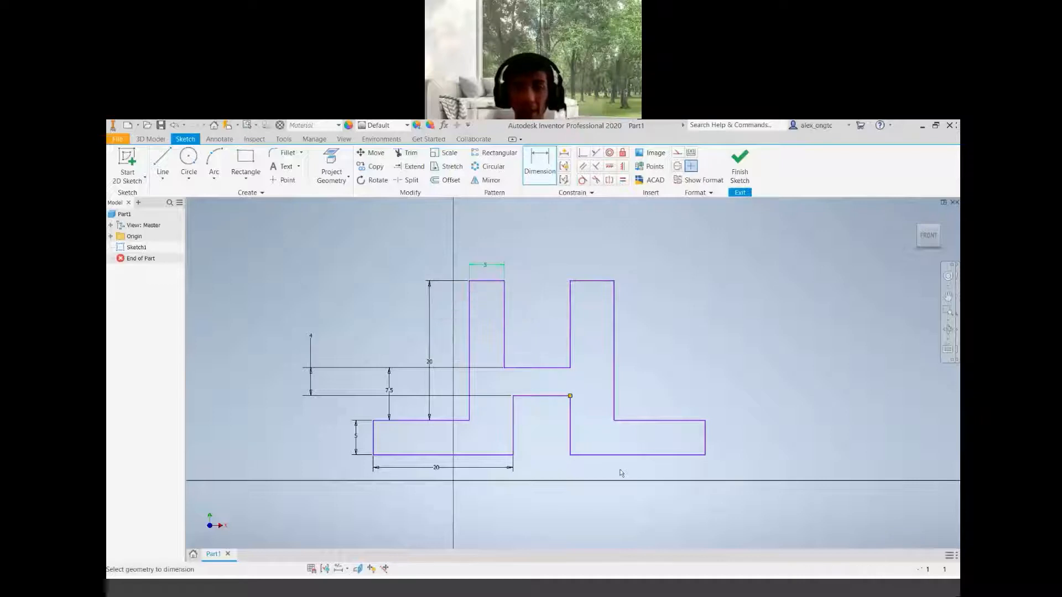
# Try dimensioning the middle block's width to 20 mm, then undo it and delete that dimension
pyautogui.moveTo(595, 451); pyautogui.dragTo(686, 452, button='middle')
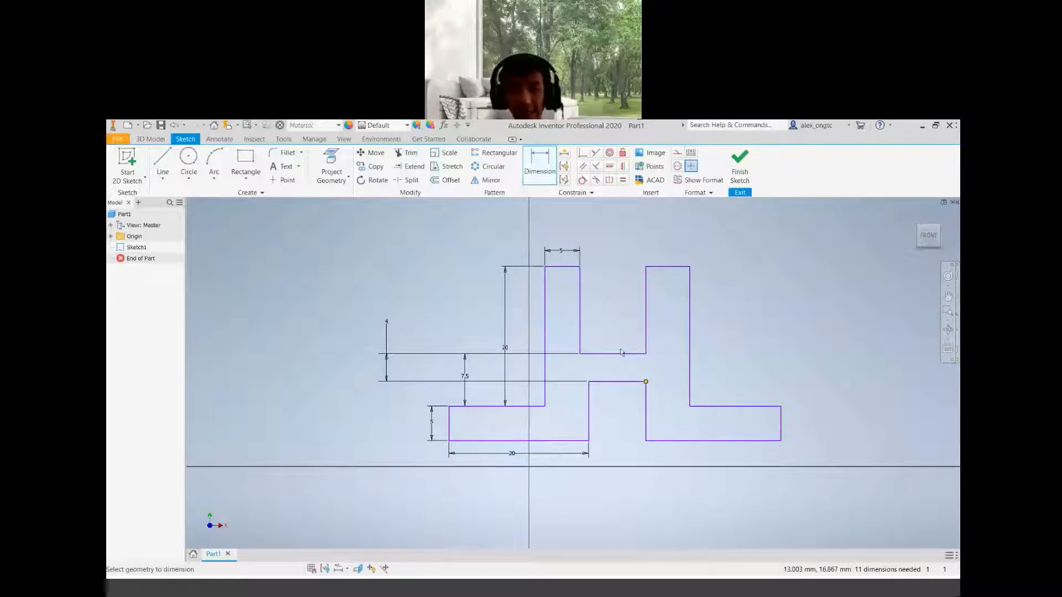
pyautogui.click(581, 314)
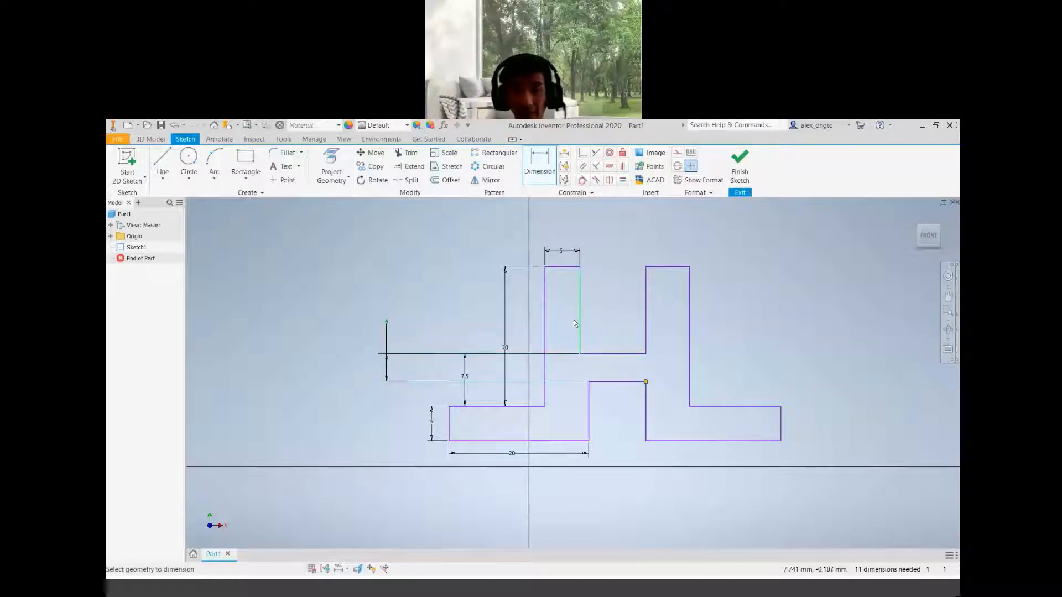
pyautogui.click(584, 353)
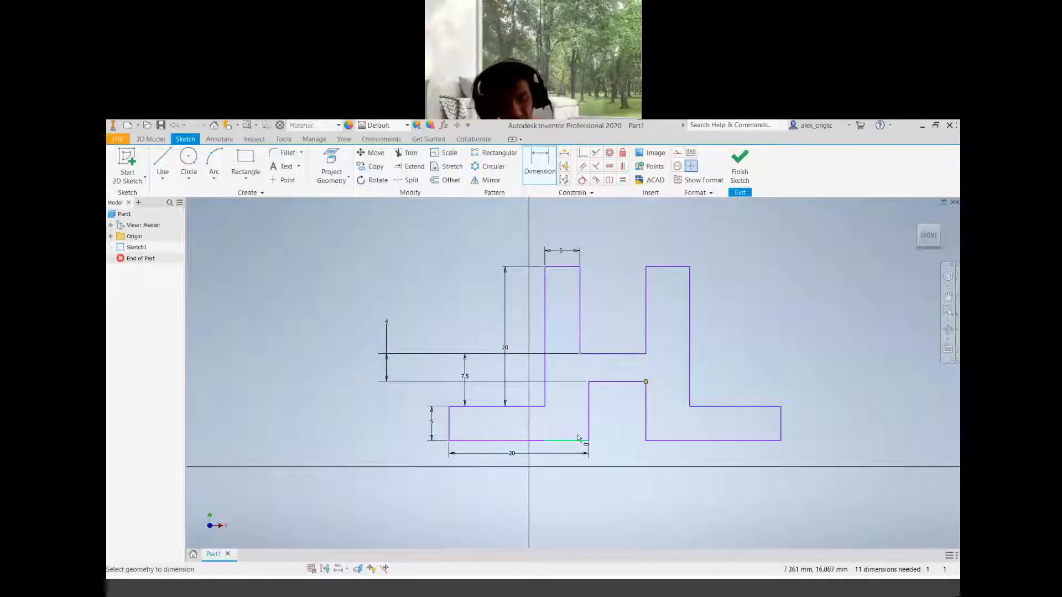
pyautogui.click(578, 440)
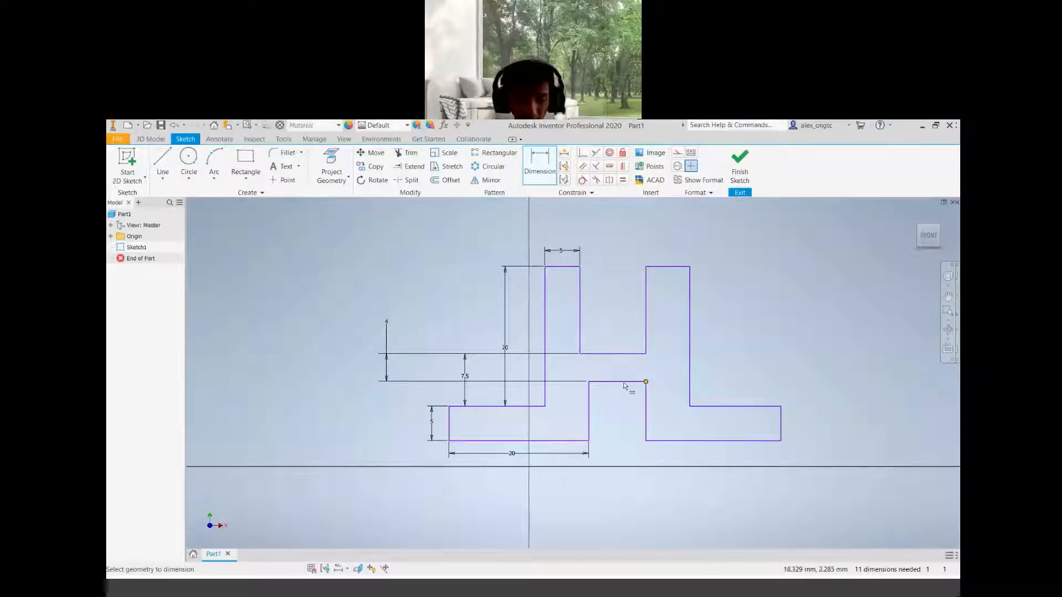
pyautogui.click(616, 453)
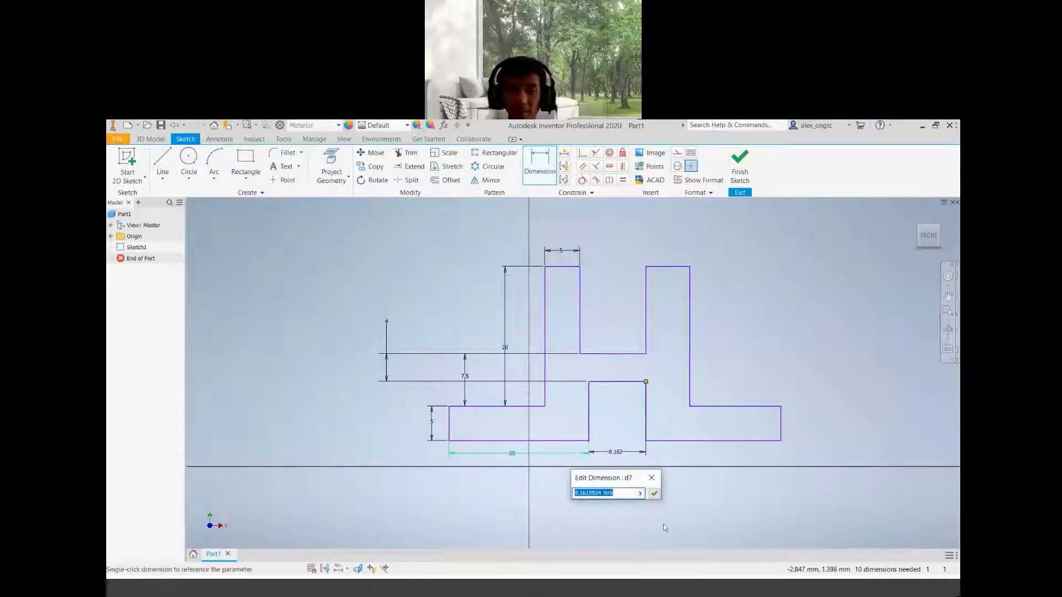
pyautogui.write('20')
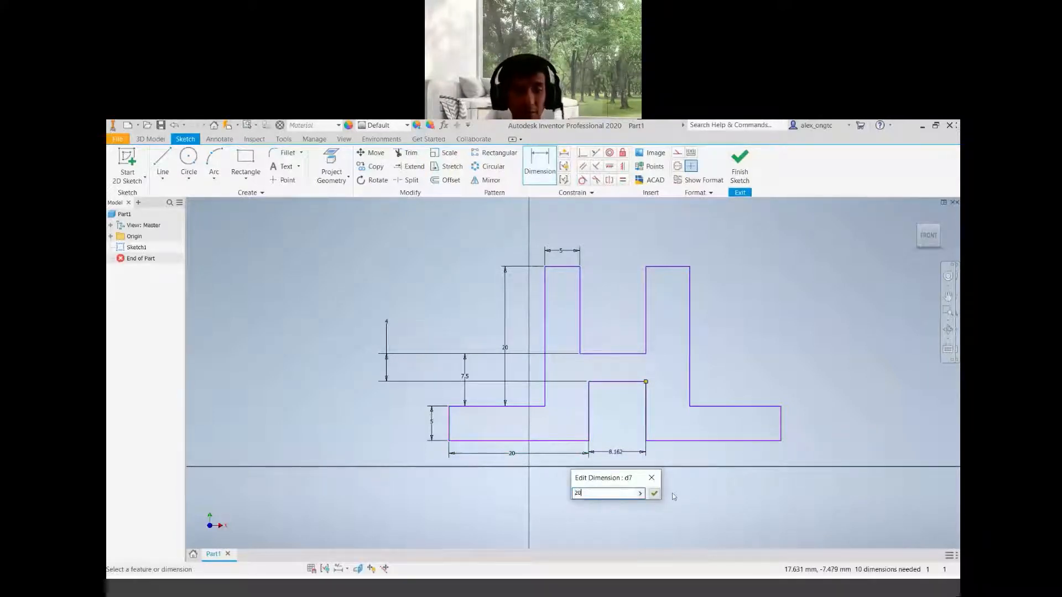
pyautogui.press('Return')
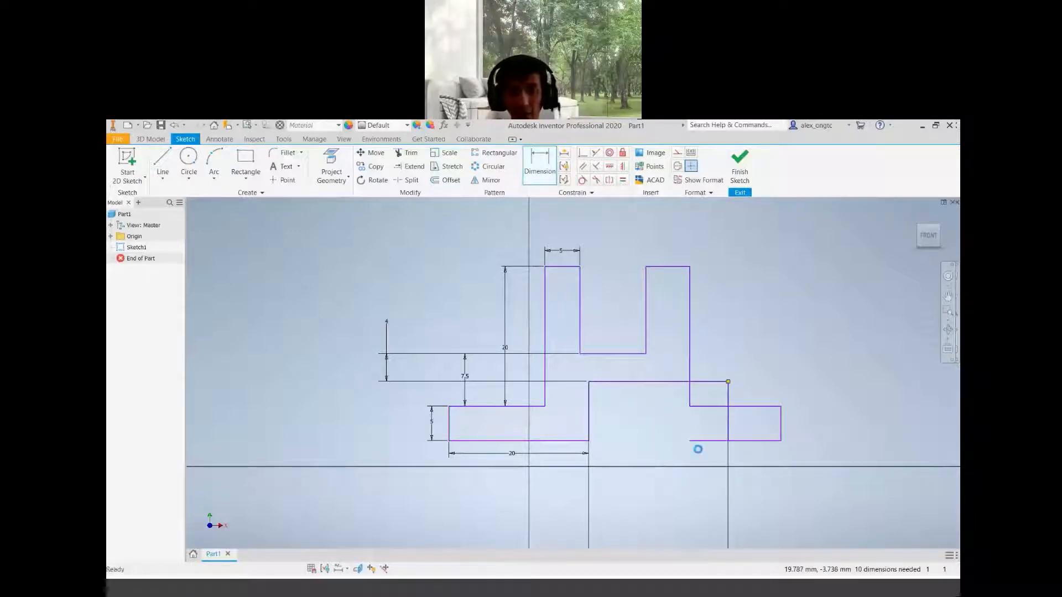
pyautogui.press('Escape')
pyautogui.hotkey('ctrl', 'z')
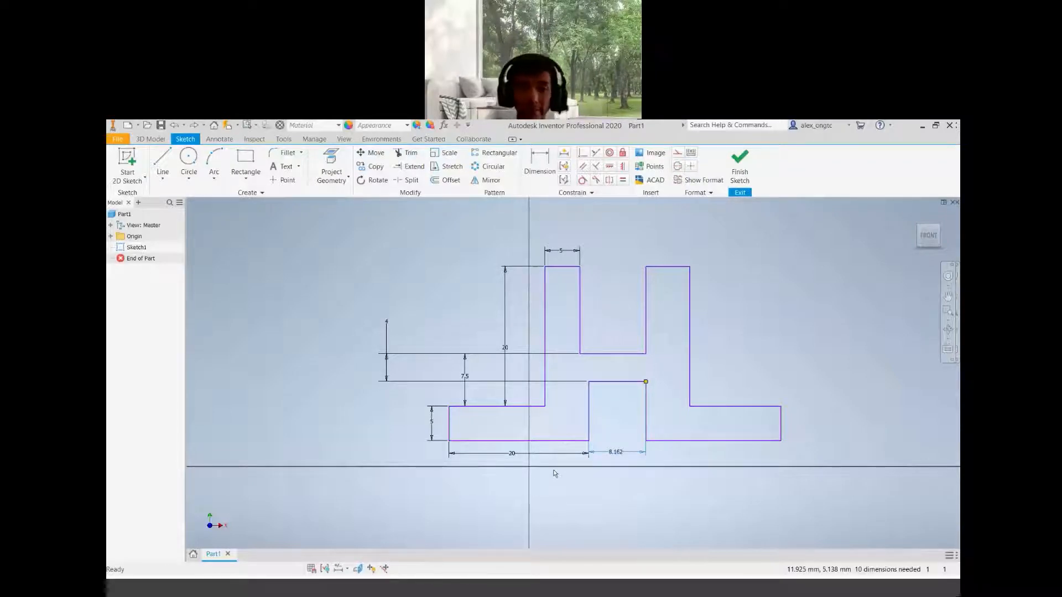
pyautogui.press('Delete')
# Set the left base's bottom edge length to 15 mm
pyautogui.doubleClick(510, 455)
pyautogui.write('15')
pyautogui.press('Return')
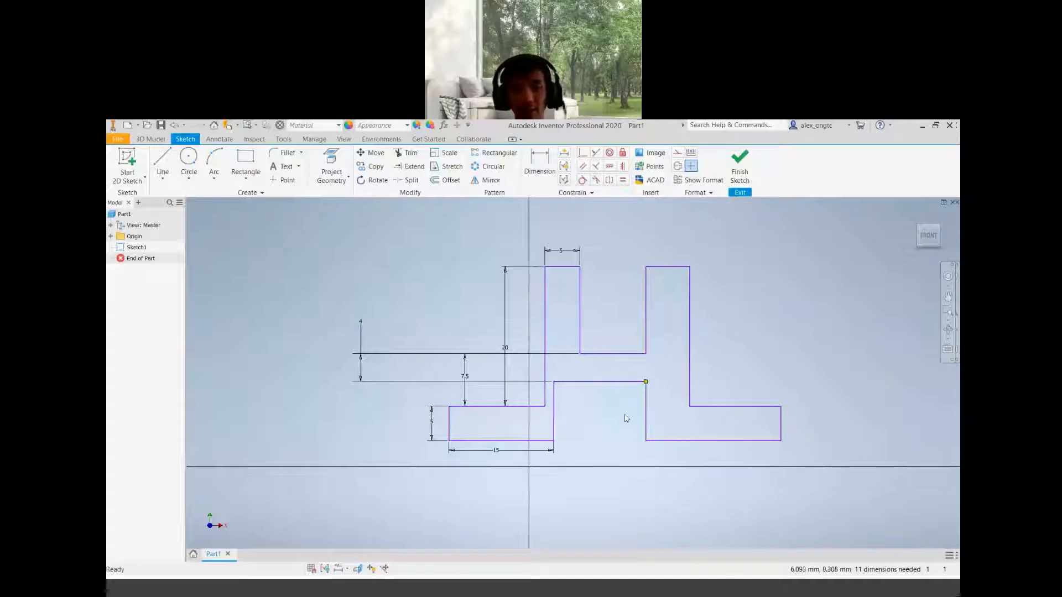
pyautogui.moveTo(623, 416); pyautogui.dragTo(569, 409, button='middle')
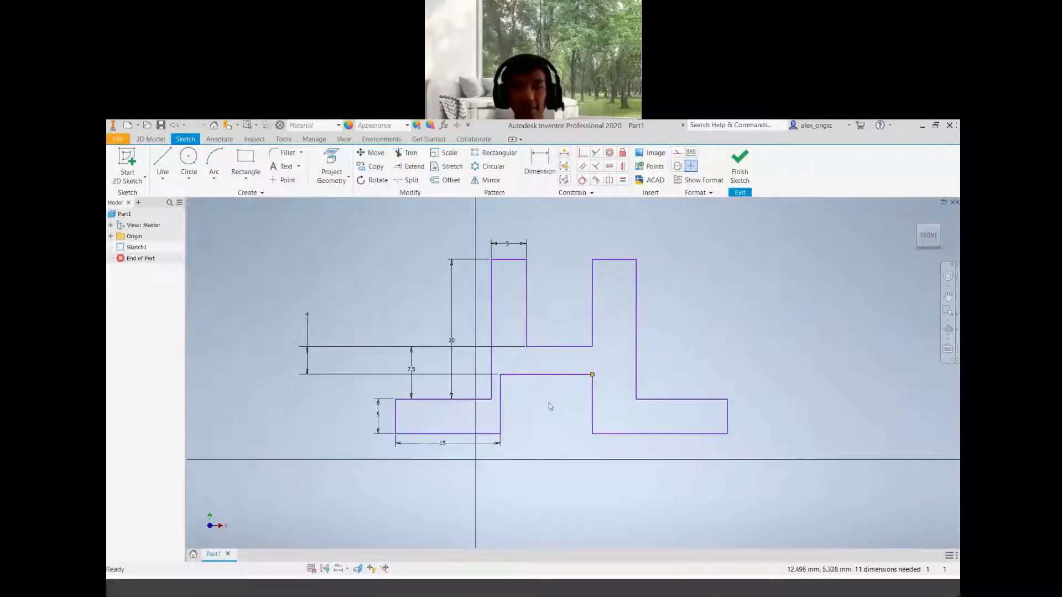
pyautogui.click(528, 335)
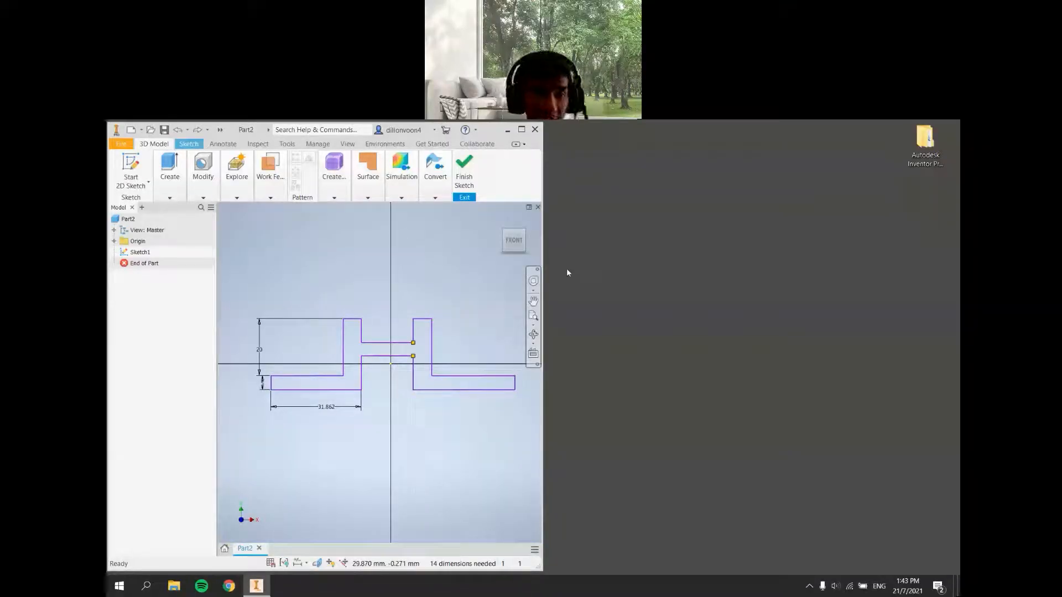
# In the Part2 sketch, set the bottom base length dimension to 15 mm
pyautogui.doubleClick(322, 408)
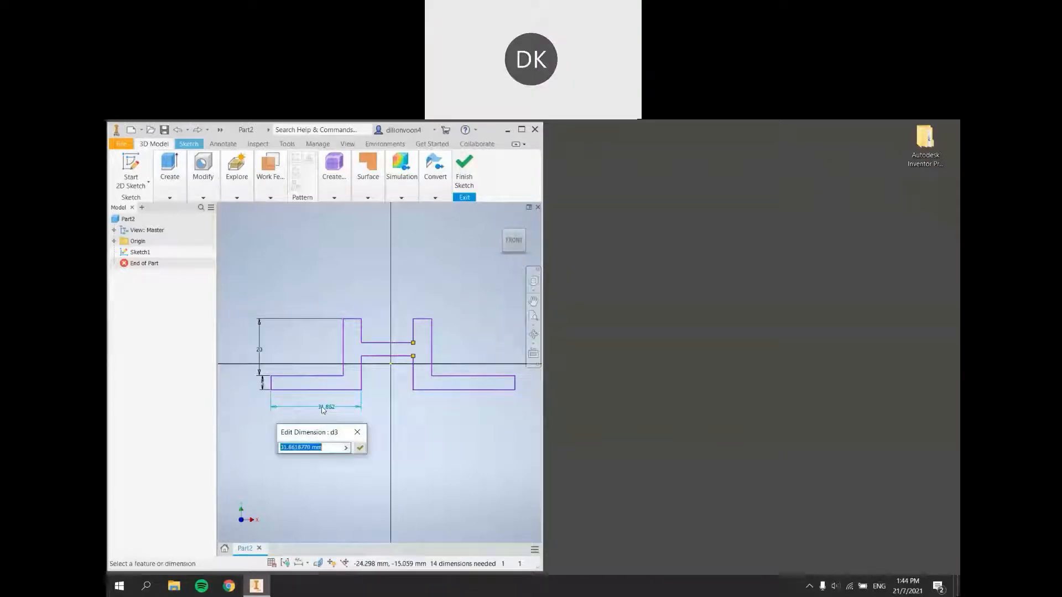
pyautogui.write('15')
pyautogui.press('Return')
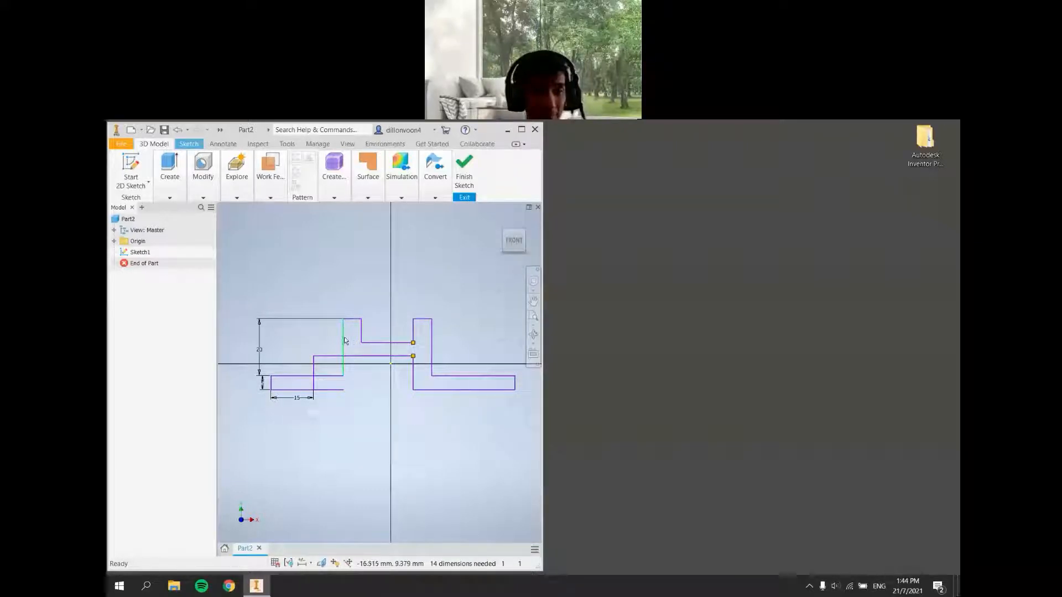
# Drag the left upright's inner vertical edge leftward to line up with the shortened base's right end
pyautogui.moveTo(344, 340); pyautogui.dragTo(316, 344)
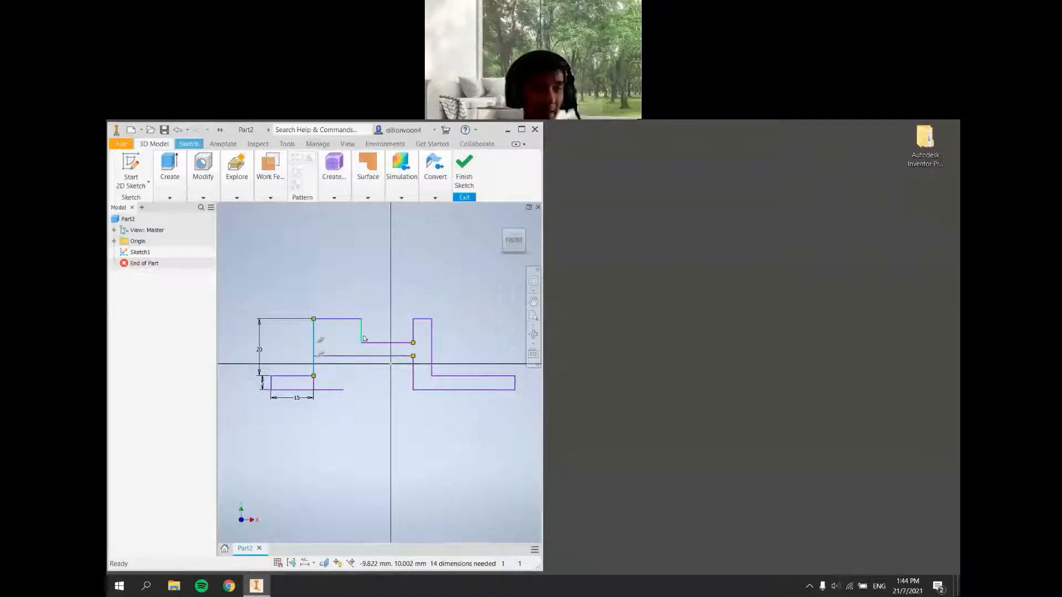
pyautogui.click(363, 386)
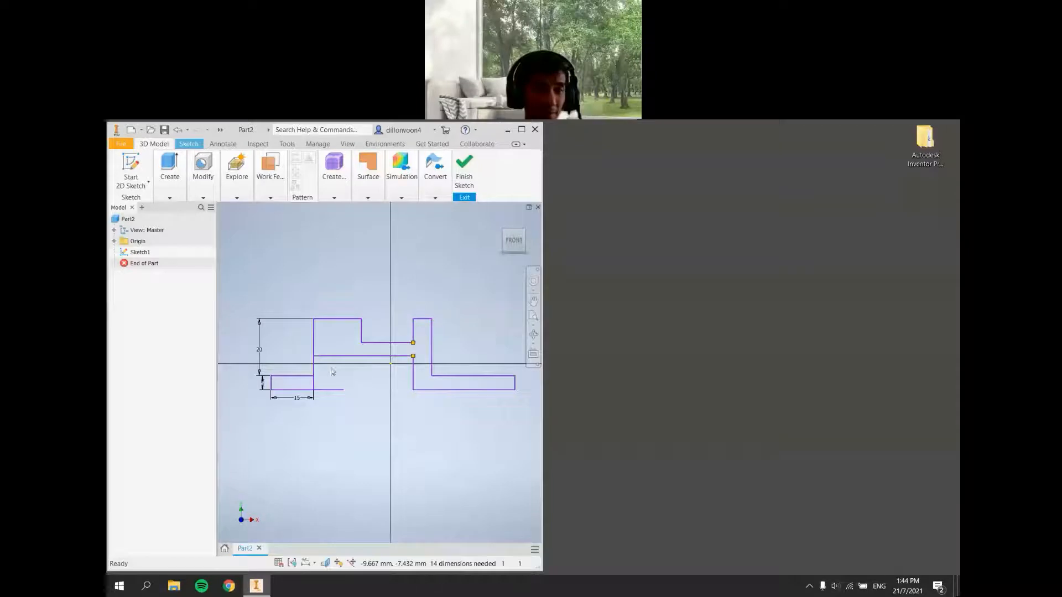
pyautogui.hotkey('ctrl', 'z')
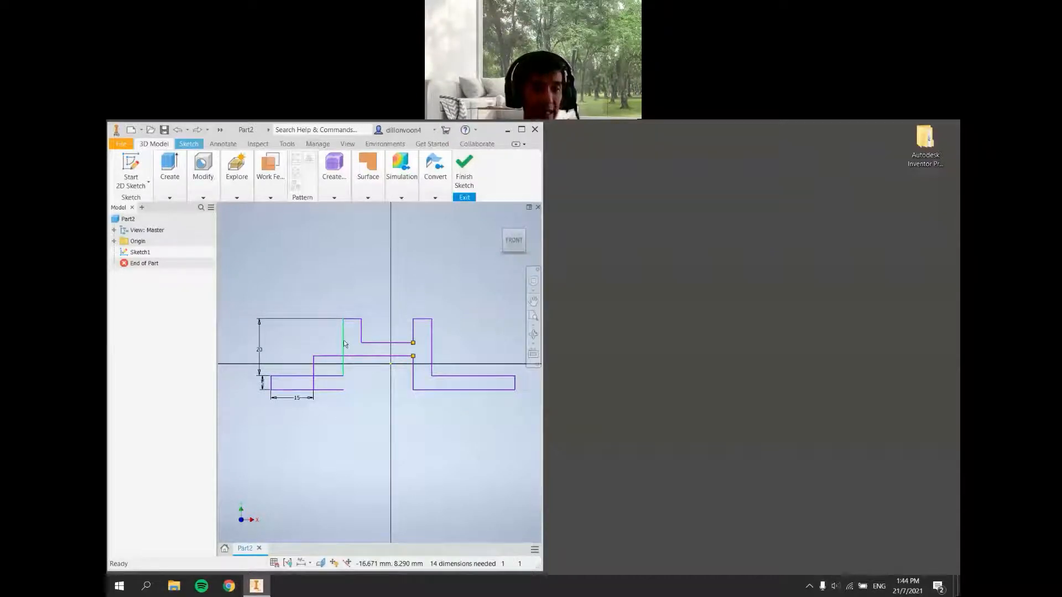
pyautogui.moveTo(344, 342); pyautogui.dragTo(308, 351)
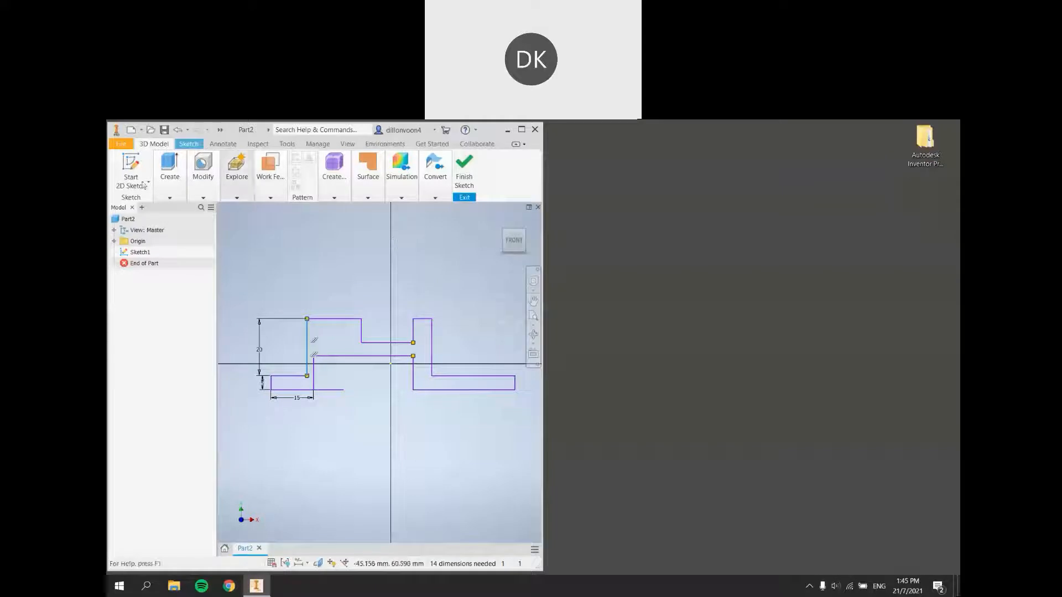
# Try to apply a Coincident constraint between the base's bottom line end and the upright's lower corner
pyautogui.click(170, 168)
pyautogui.click(189, 144)
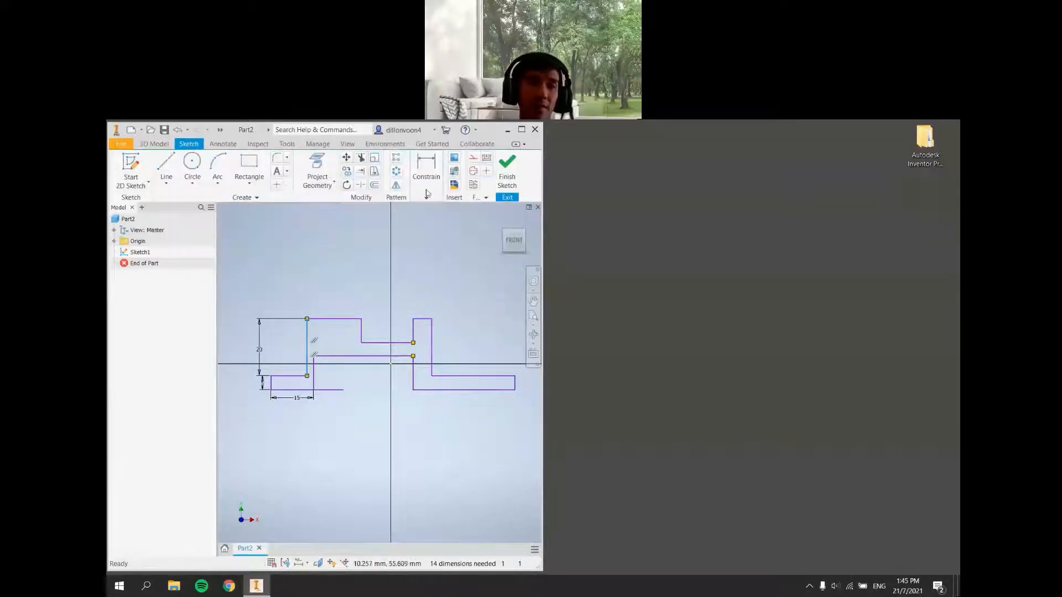
pyautogui.click(426, 169)
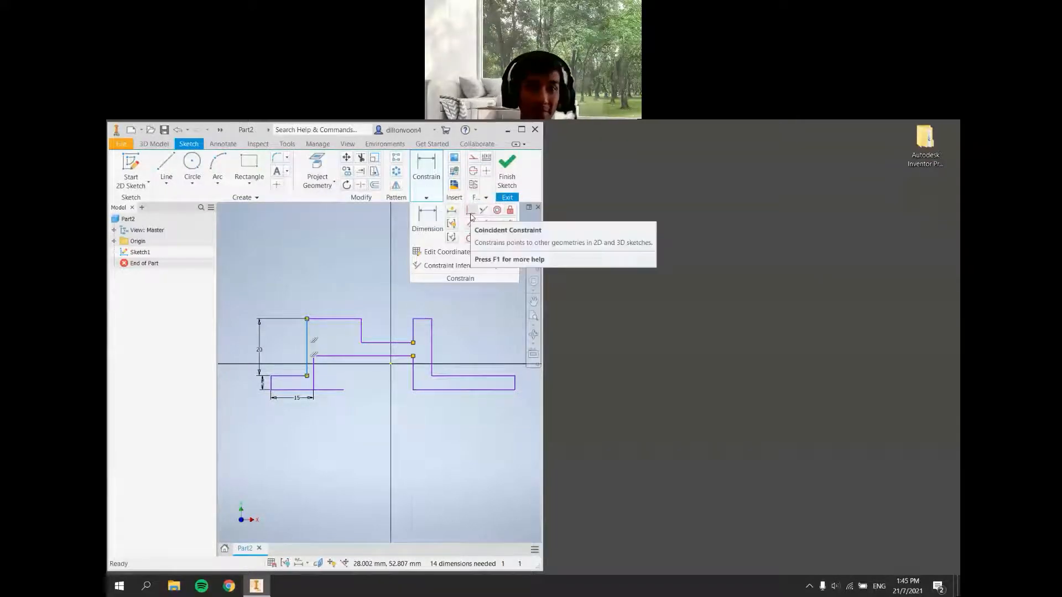
pyautogui.click(470, 217)
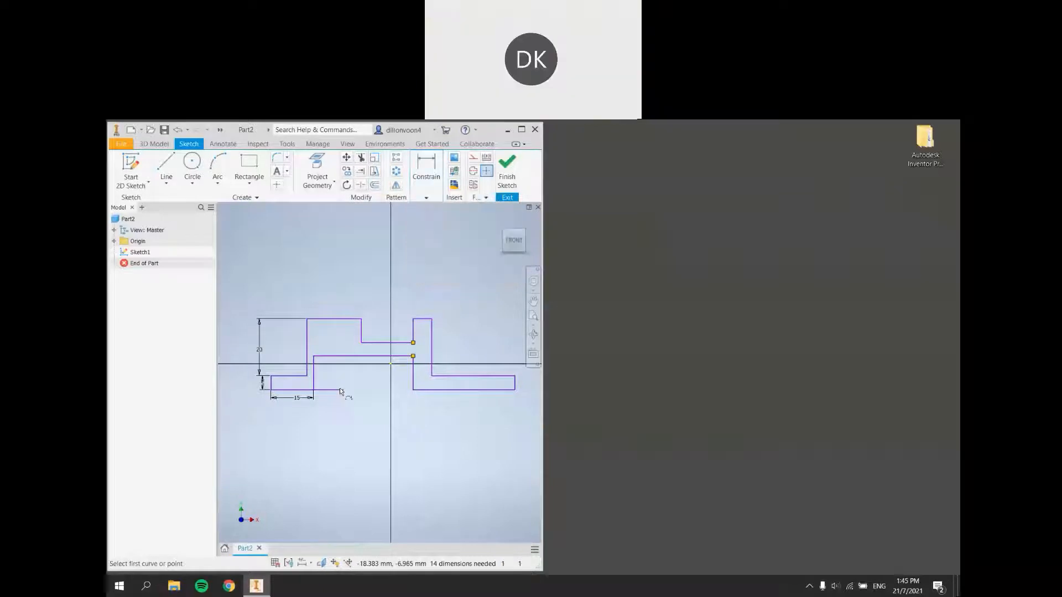
pyautogui.click(342, 391)
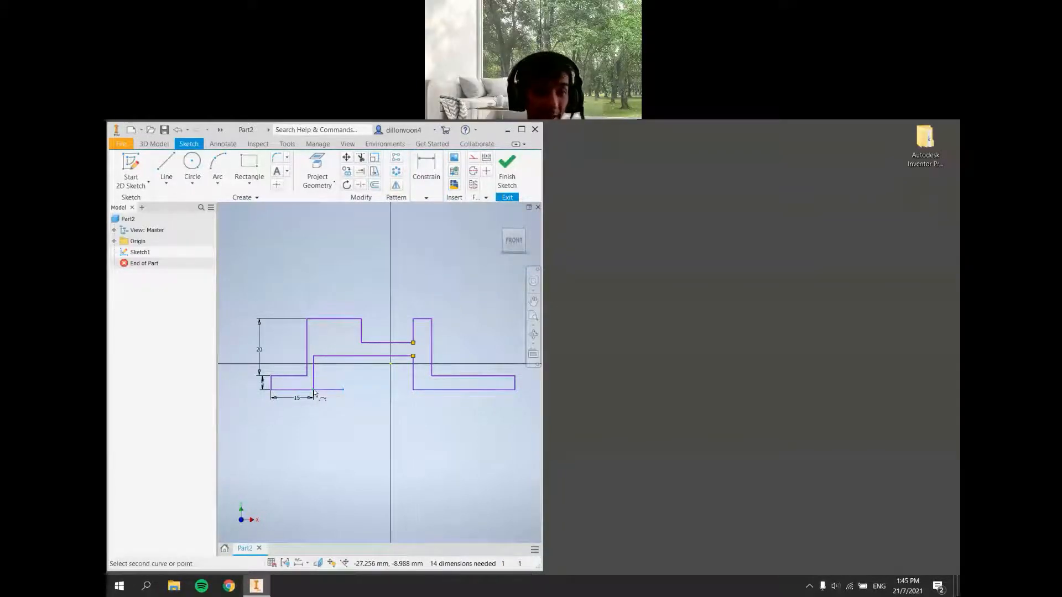
pyautogui.click(313, 391)
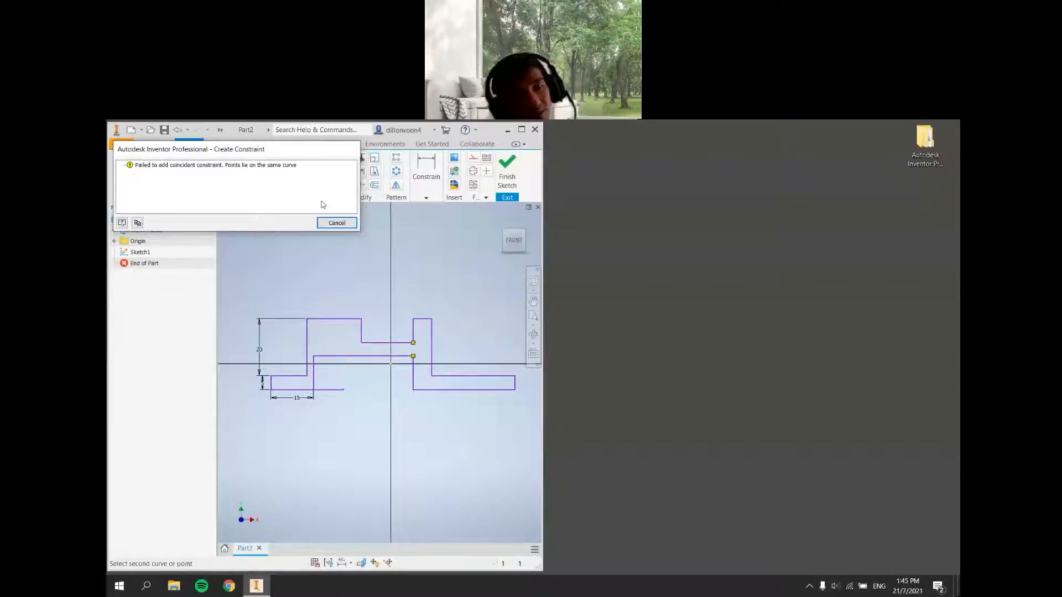
pyautogui.click(346, 225)
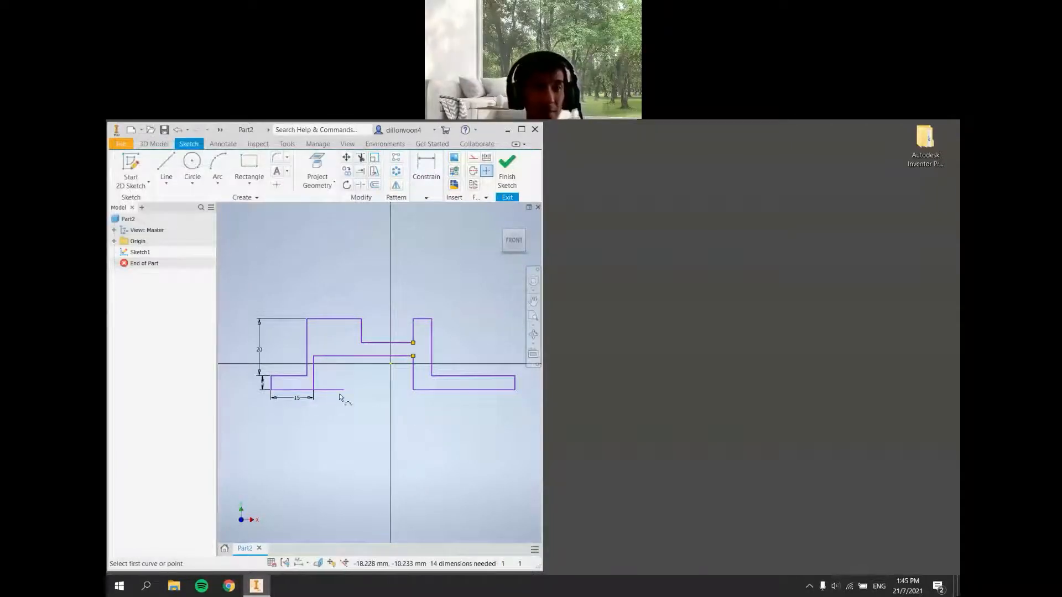
pyautogui.press('Escape')
pyautogui.doubleClick(297, 398)
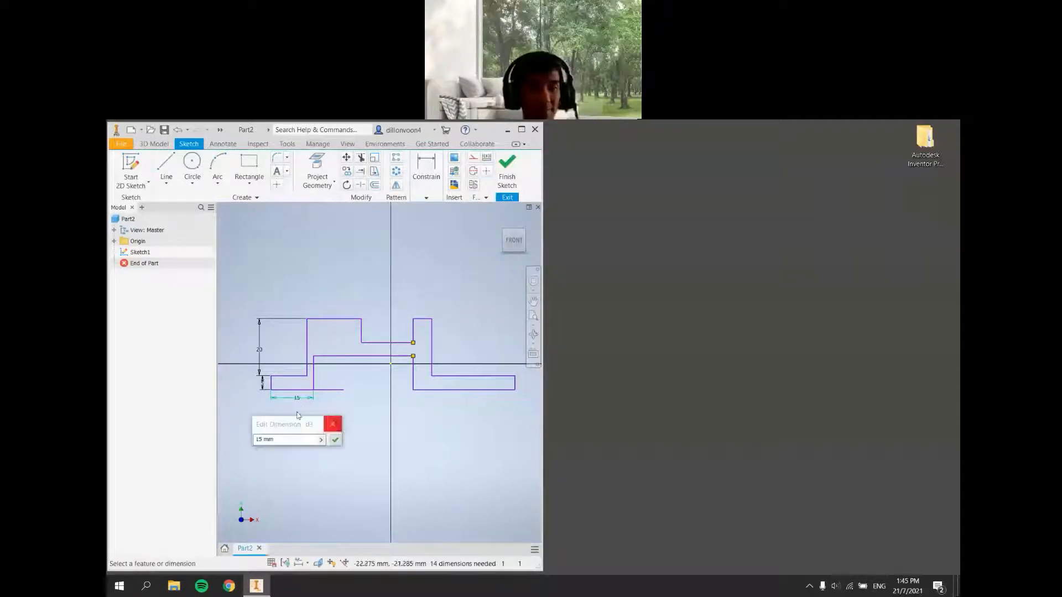
pyautogui.doubleClick(284, 441)
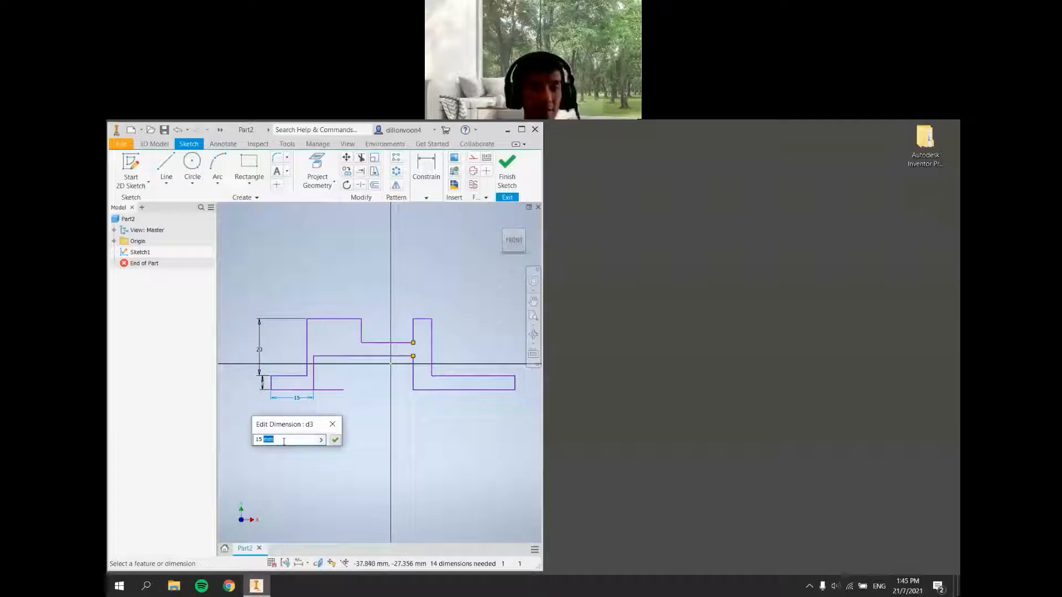
pyautogui.press('BackSpace')
pyautogui.press('BackSpace')
pyautogui.press('BackSpace')
pyautogui.press('BackSpace')
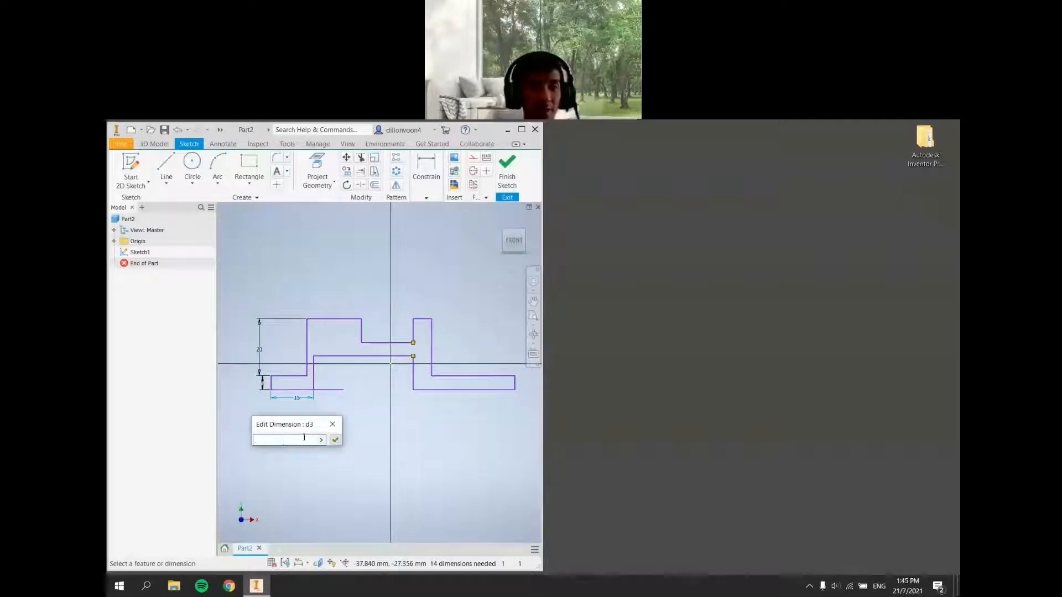
pyautogui.click(334, 440)
pyautogui.click(338, 460)
pyautogui.press('Escape')
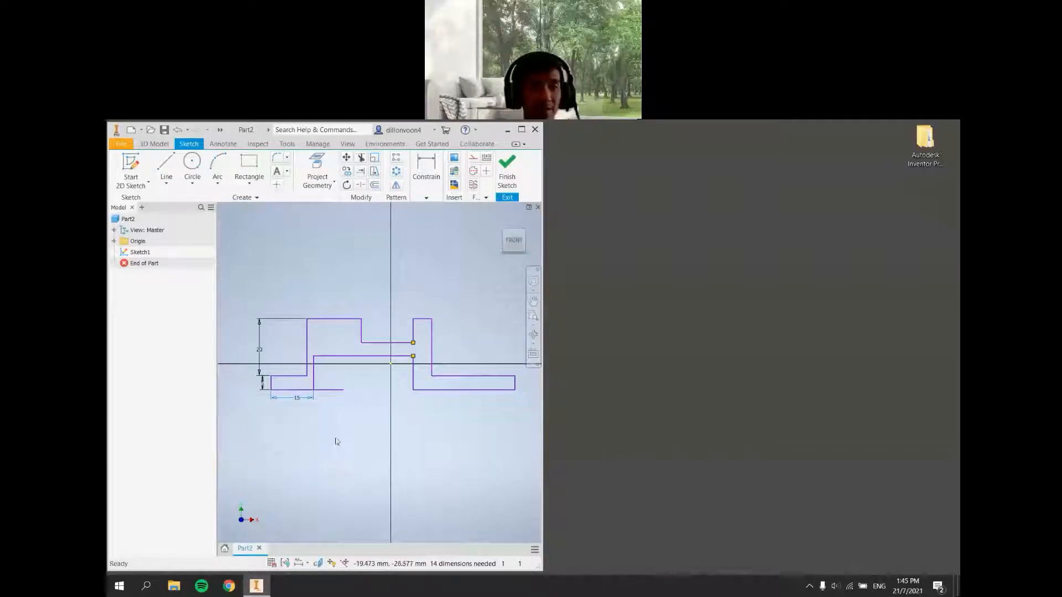
# Delete the 15 mm bottom base length dimension
pyautogui.click(293, 396)
pyautogui.press('Delete')
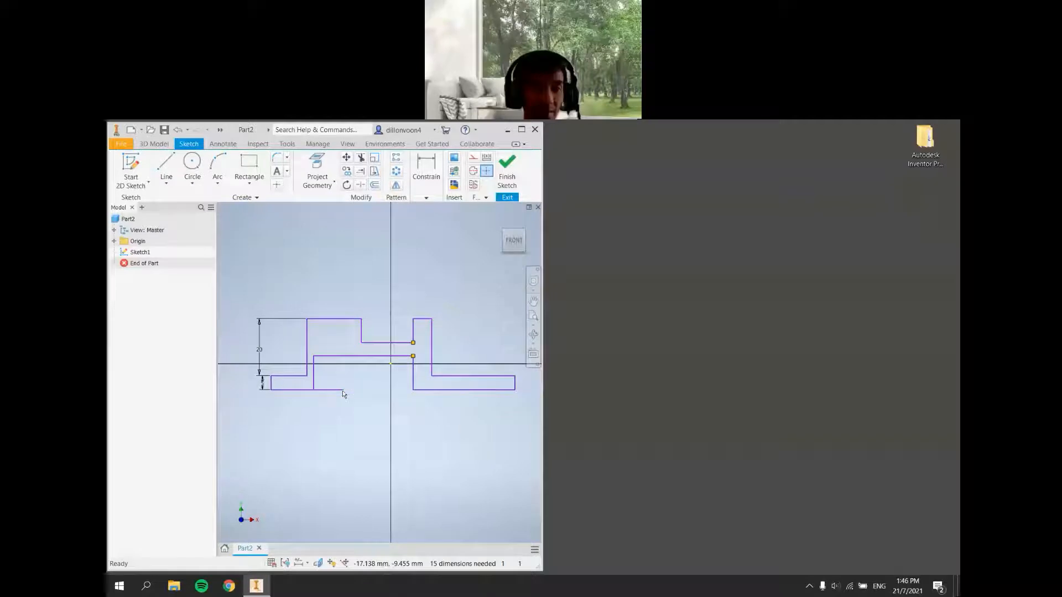
# Try to drag the base's bottom line end onto the left upright's lower corner
pyautogui.moveTo(342, 390); pyautogui.dragTo(313, 390)
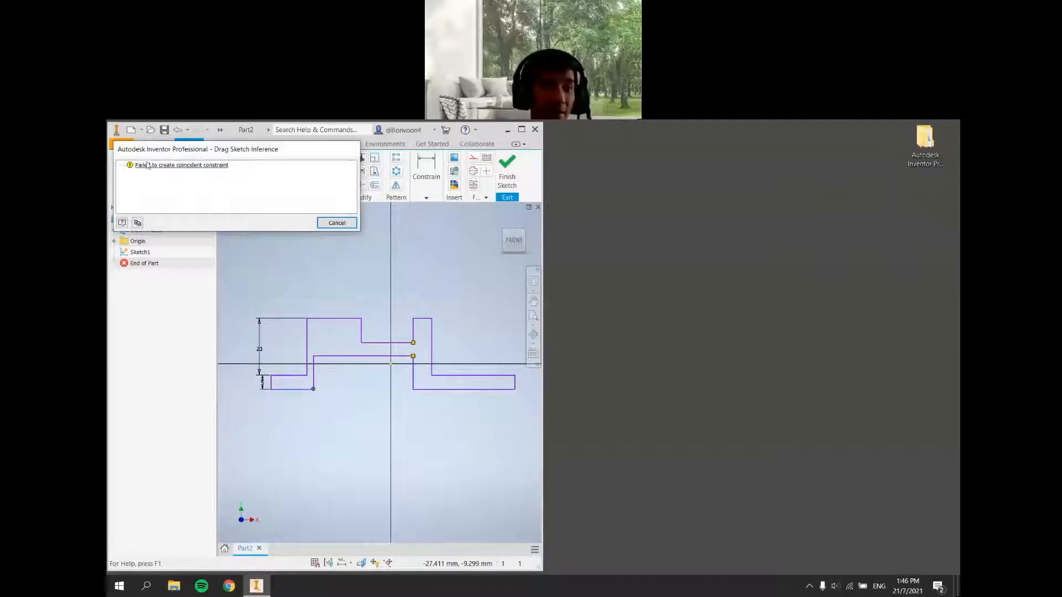
pyautogui.click(336, 223)
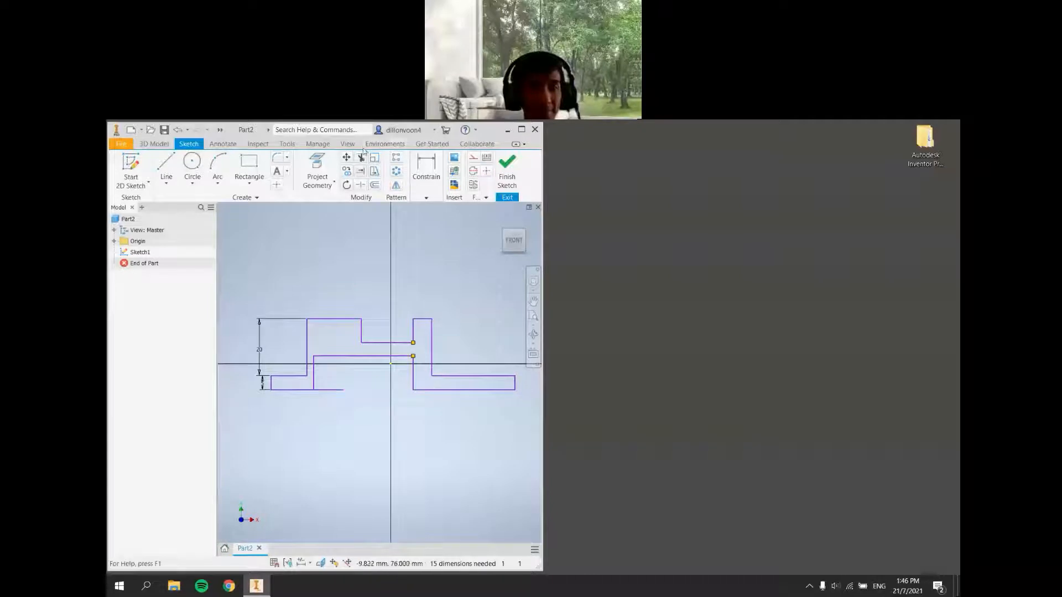
# Trim the excess part of the base's bottom line beyond the left upright
pyautogui.press('x')
pyautogui.click(321, 390)
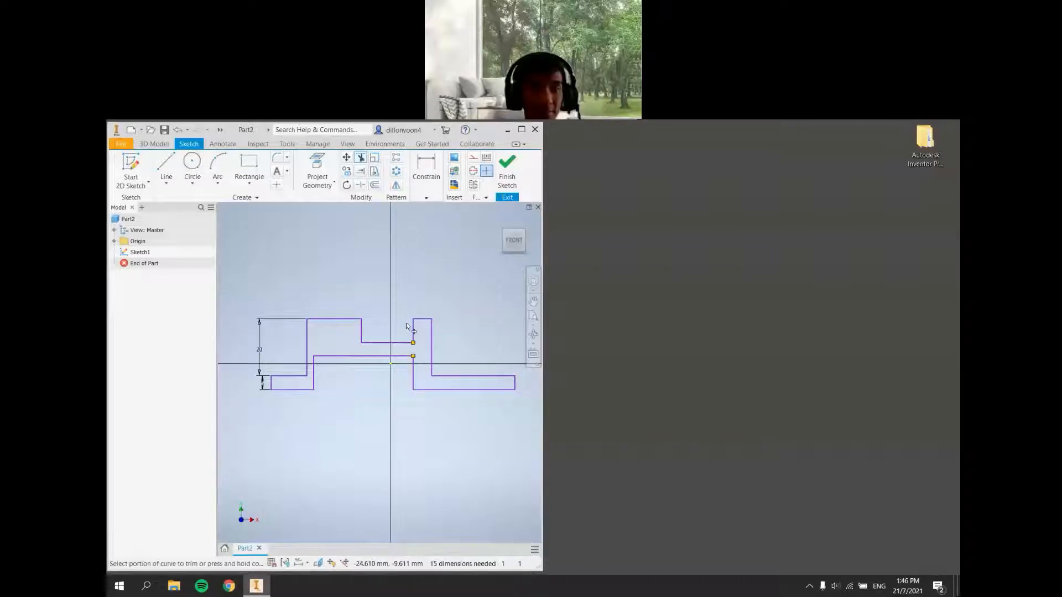
pyautogui.click(361, 336)
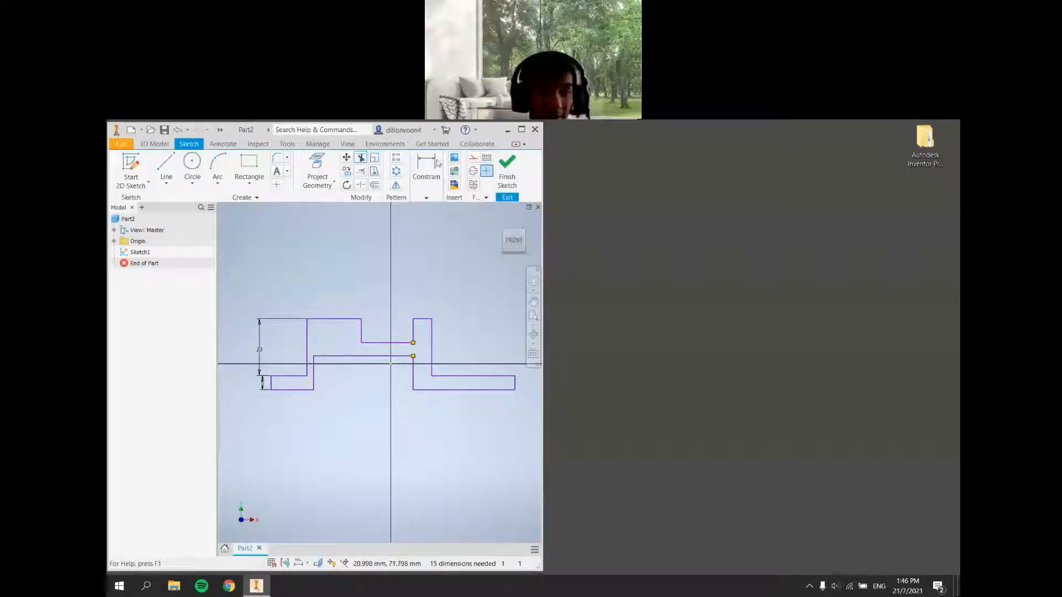
pyautogui.click(426, 199)
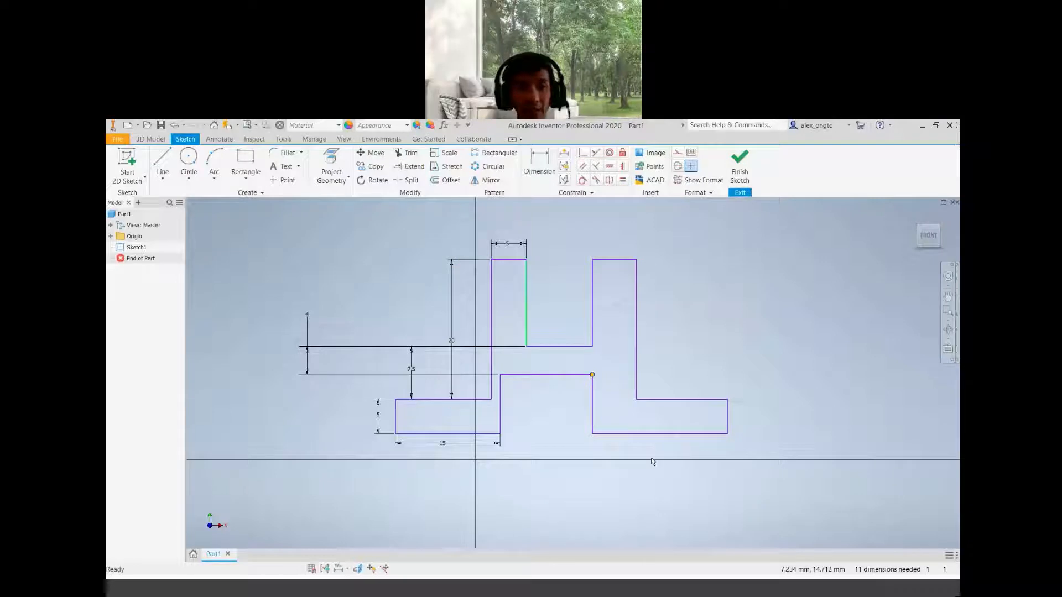
pyautogui.scroll(4, 540, 427)
pyautogui.scroll(-2, 540, 426)
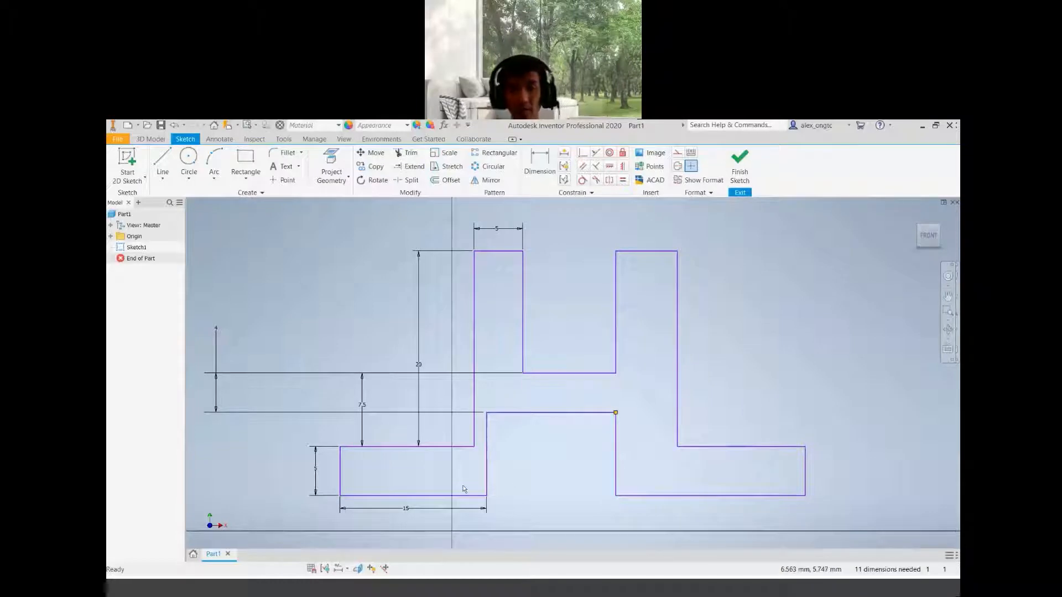
pyautogui.click(630, 497)
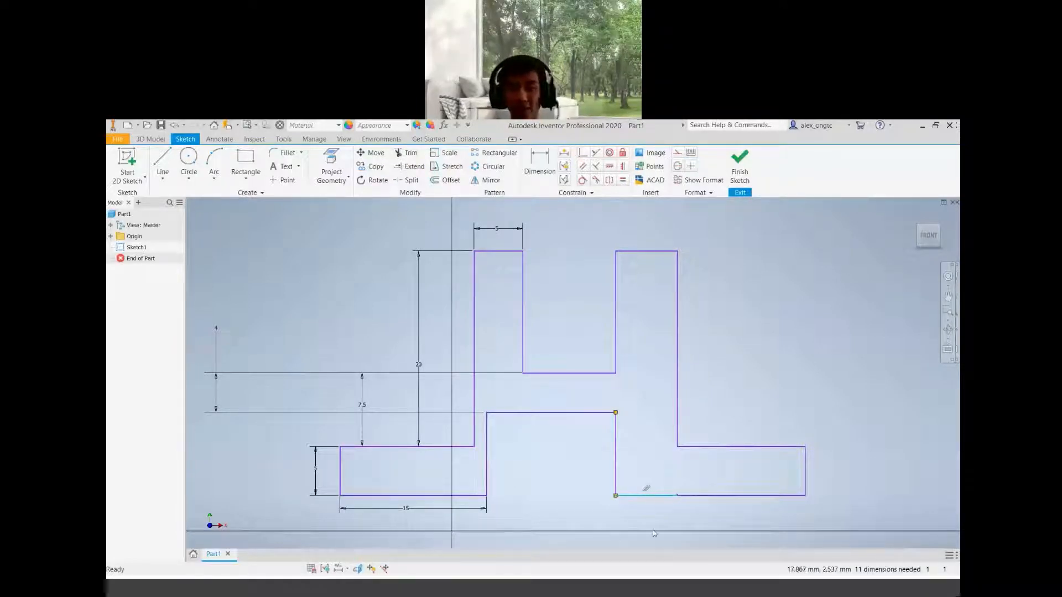
pyautogui.press('Delete')
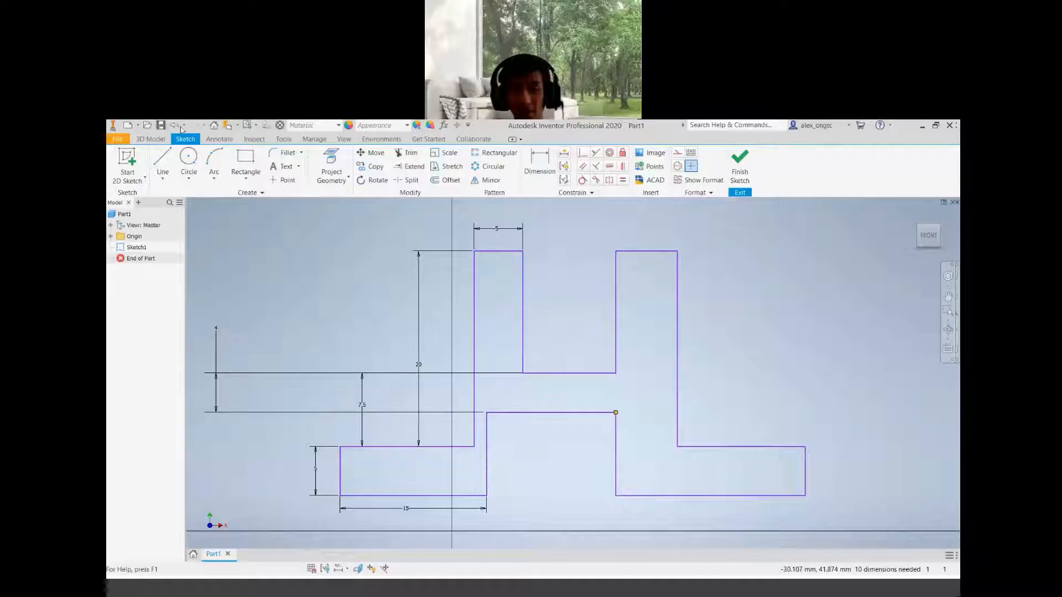
pyautogui.hotkey('ctrl', 'z')
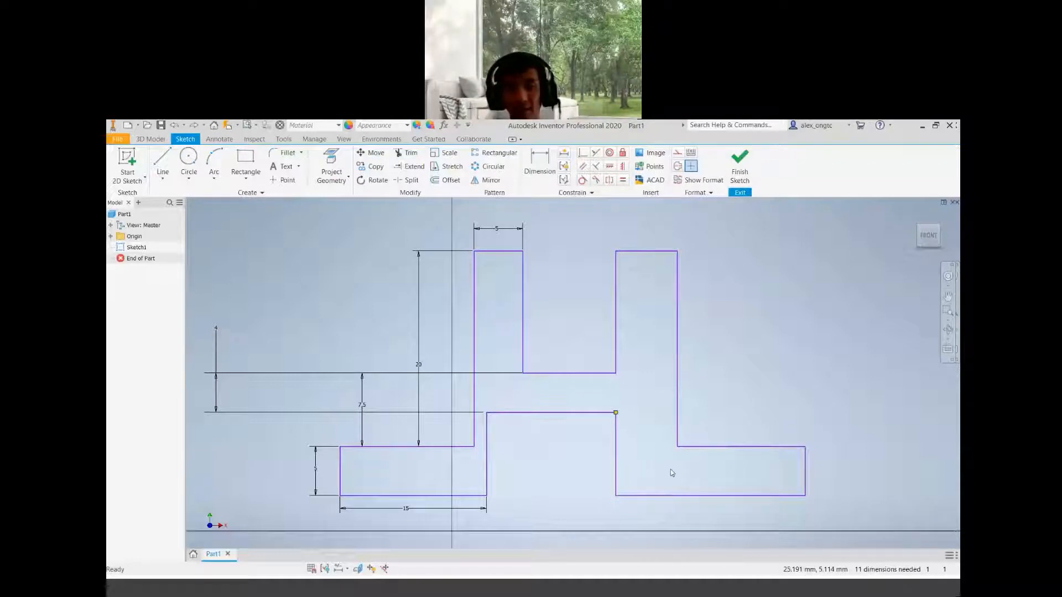
# Dimension the left base's top edge as 10 mm
pyautogui.click(664, 495)
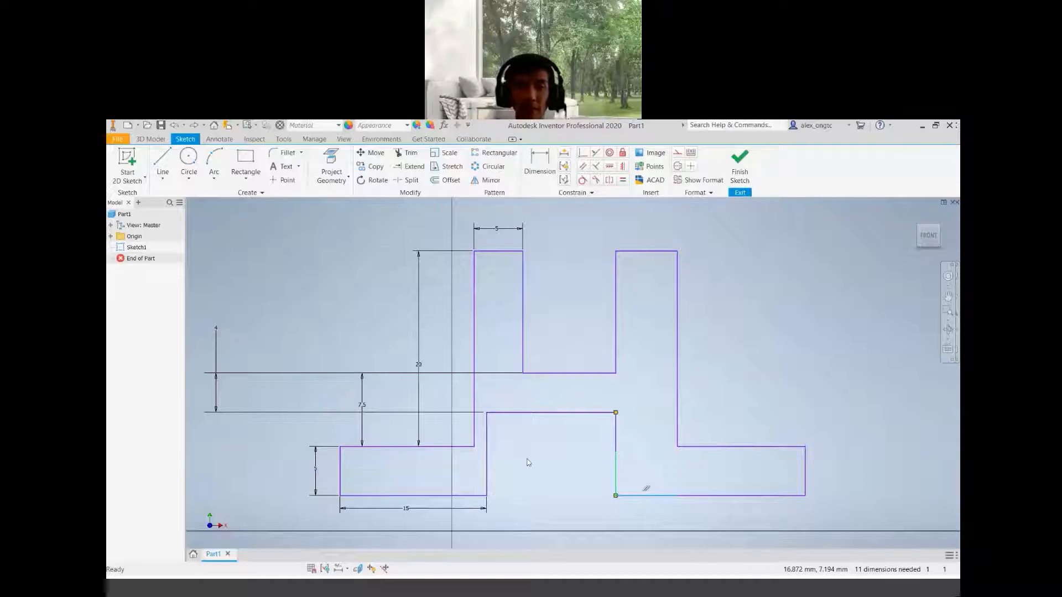
pyautogui.scroll(-4, 522, 458)
pyautogui.scroll(5, 522, 458)
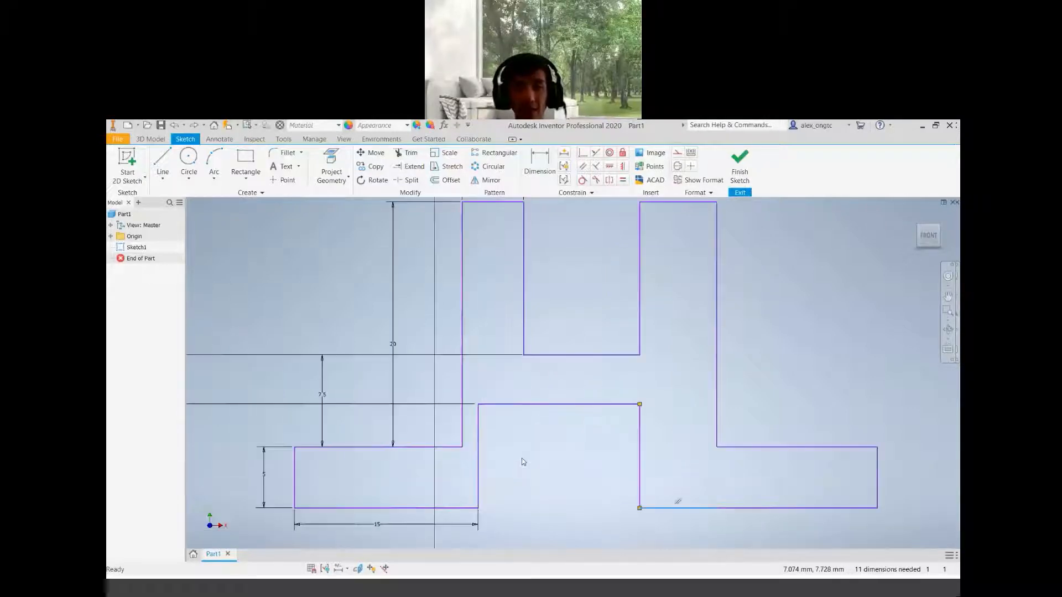
pyautogui.scroll(-2, 522, 458)
pyautogui.moveTo(525, 458)
pyautogui.mouseDown(button='middle')
pyautogui.moveTo(557, 410)
pyautogui.moveTo(538, 425)
pyautogui.mouseUp(button='middle')
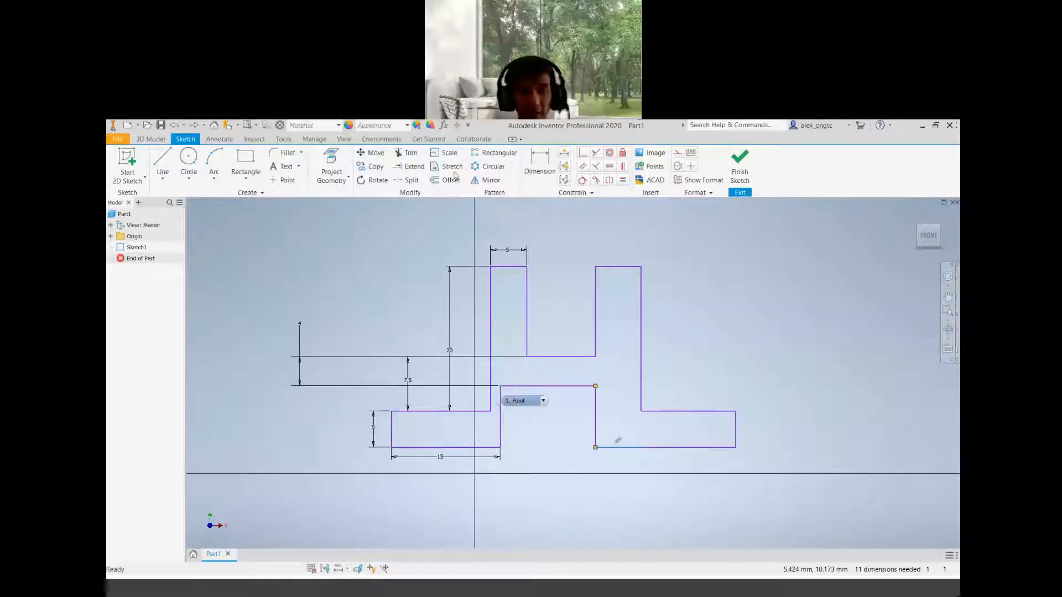
pyautogui.press('d')
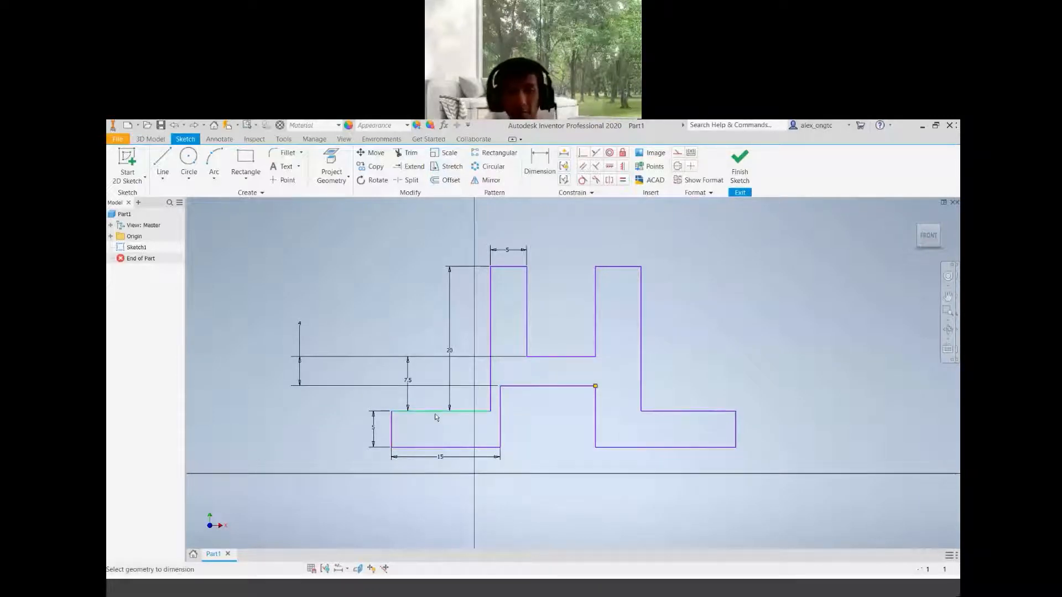
pyautogui.click(437, 411)
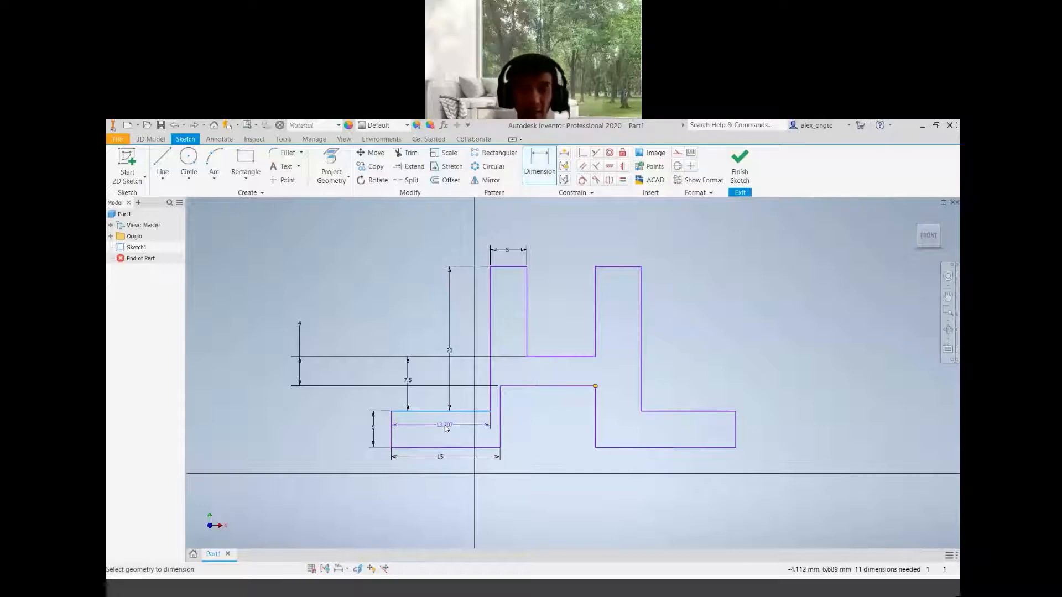
pyautogui.click(445, 426)
pyautogui.write('10')
pyautogui.press('Return')
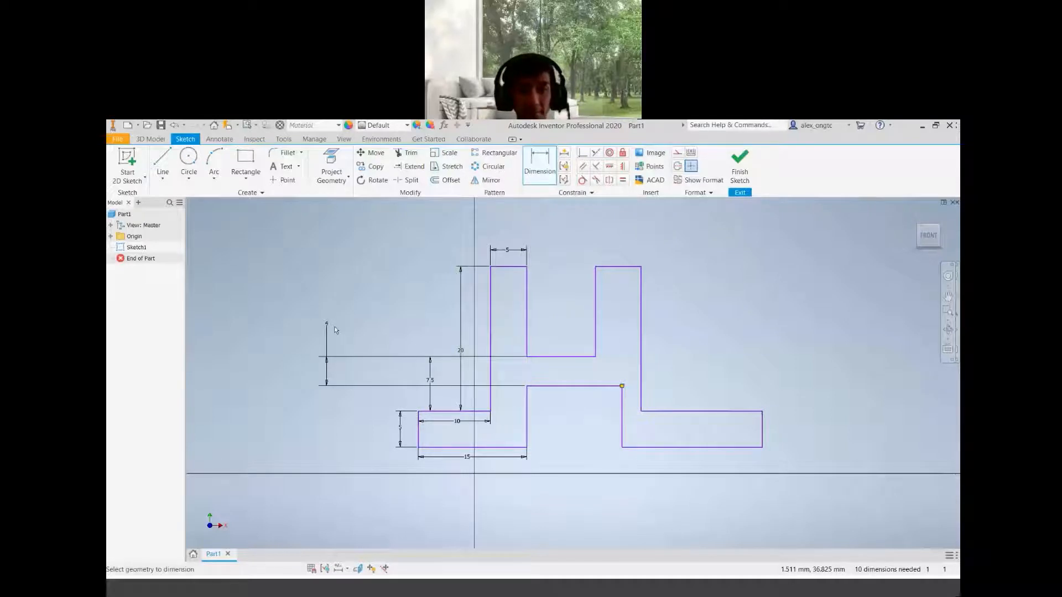
# Delete the vertical dimension between the upper ledge and the middle ledge
pyautogui.moveTo(327, 324); pyautogui.dragTo(406, 327)
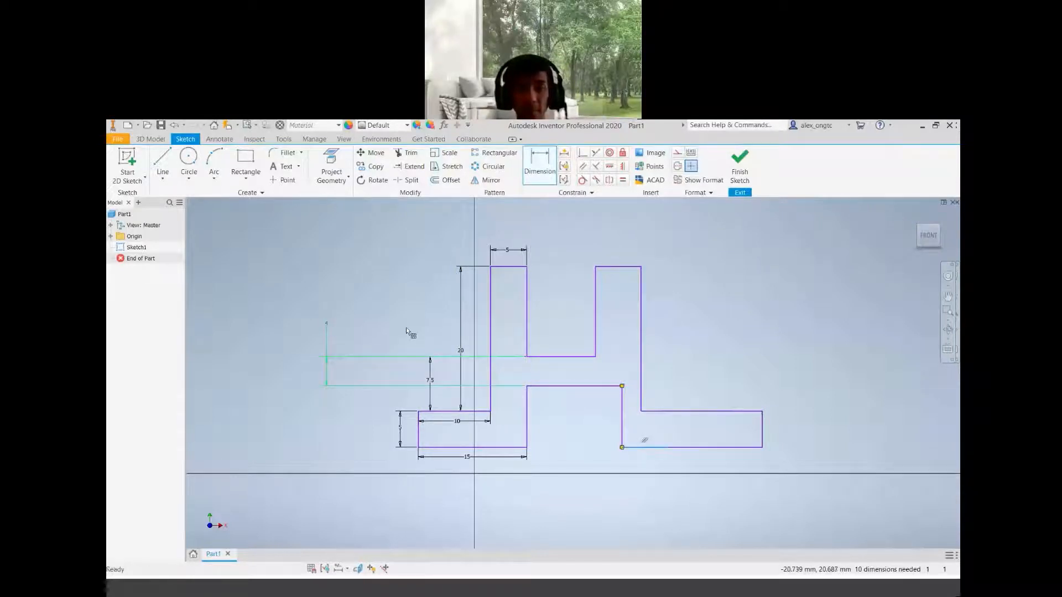
pyautogui.press('Escape')
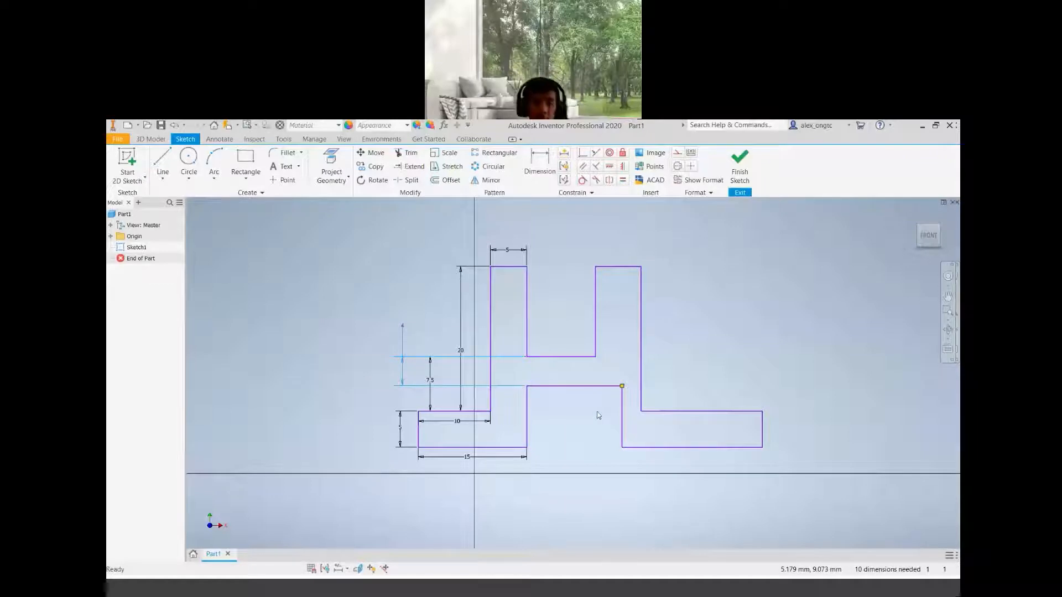
pyautogui.click(597, 412)
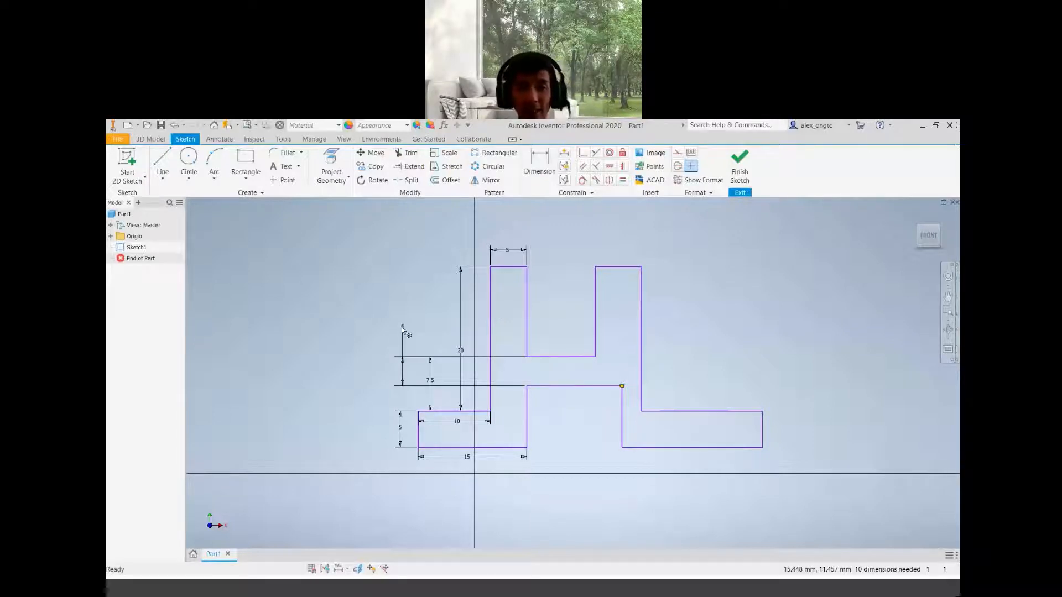
pyautogui.press('Delete')
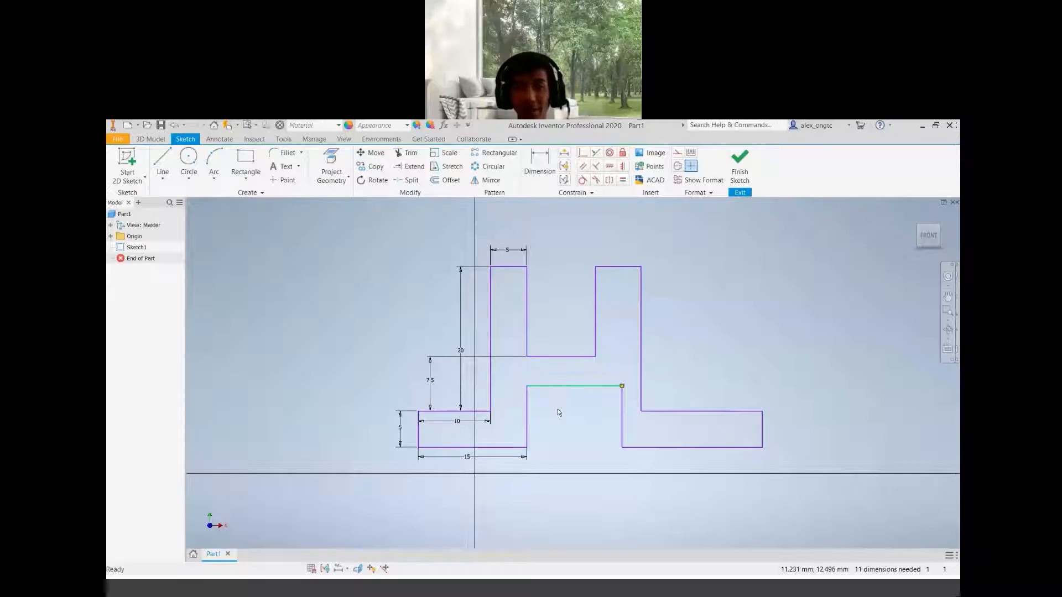
# Raise the middle ledge line and dimension its gap below the upper ledge as 4 mm, repositioning the dimension
pyautogui.moveTo(558, 387)
pyautogui.mouseDown()
pyautogui.moveTo(508, 400)
pyautogui.moveTo(466, 373)
pyautogui.mouseUp()
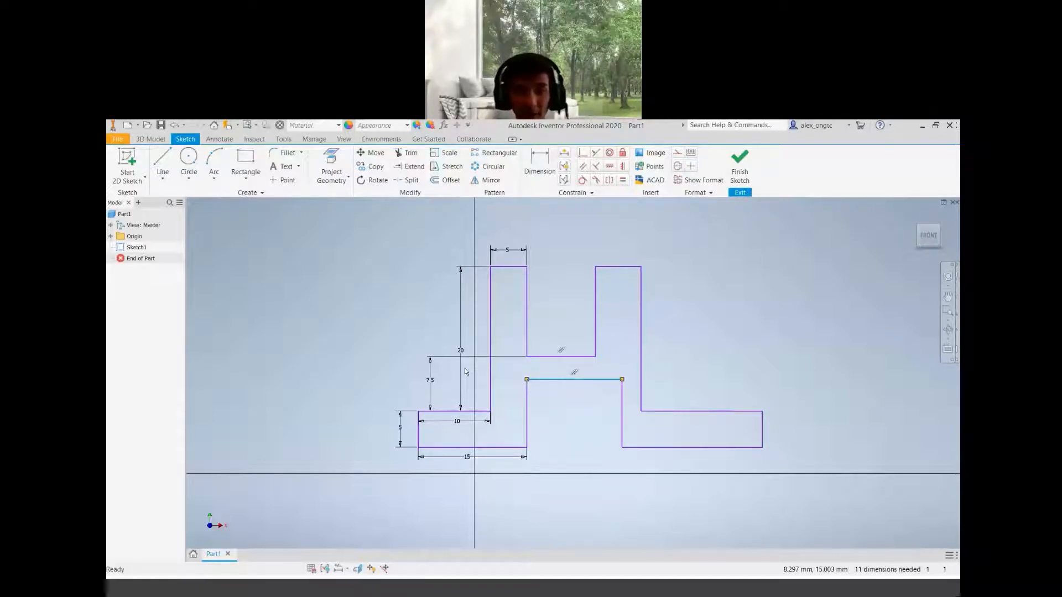
pyautogui.press('d')
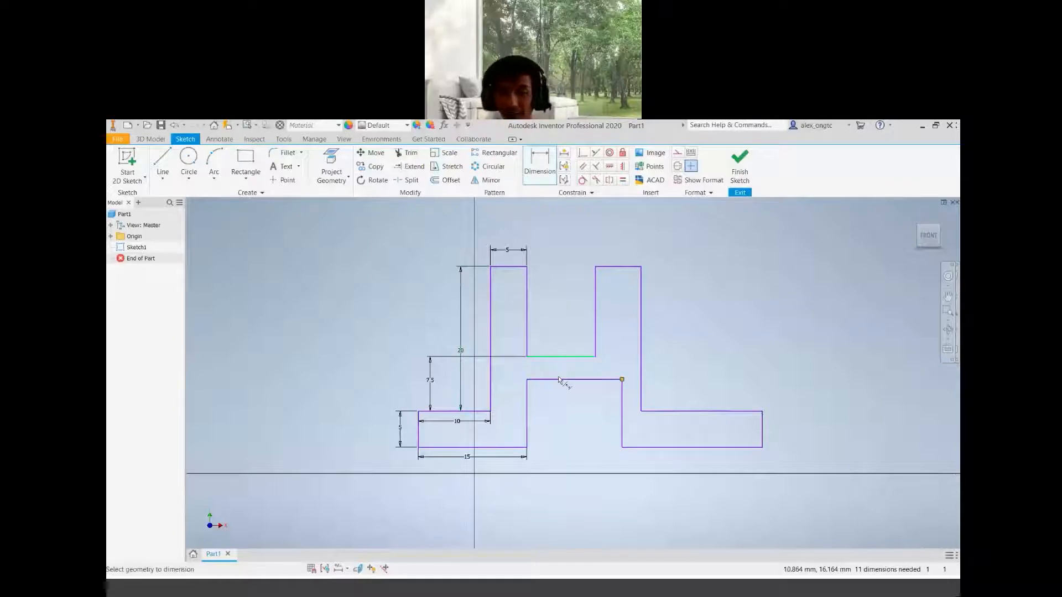
pyautogui.click(553, 356)
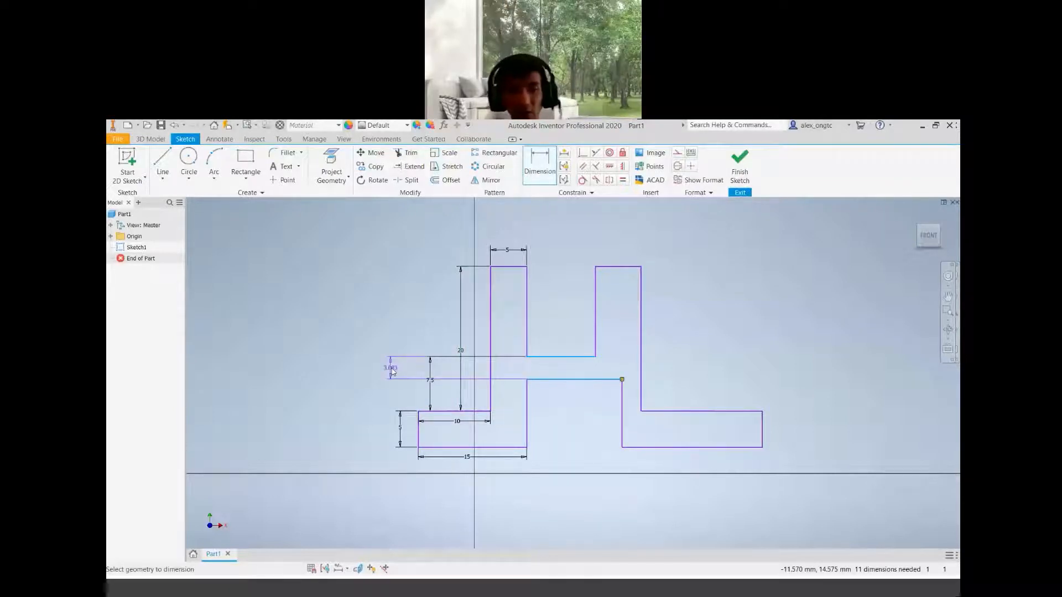
pyautogui.click(390, 367)
pyautogui.write('4')
pyautogui.press('Return')
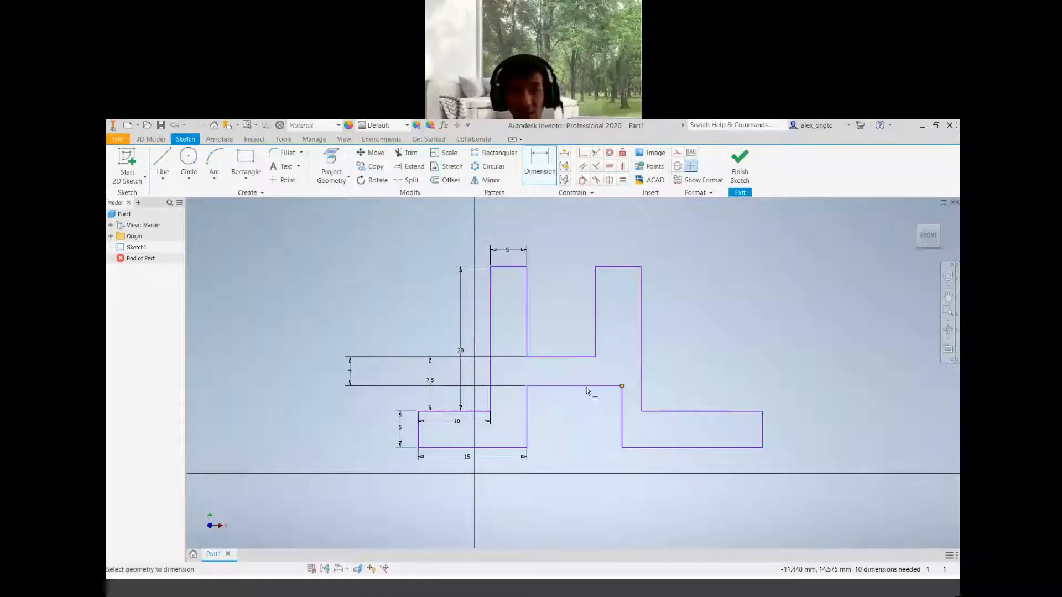
pyautogui.moveTo(583, 387)
pyautogui.mouseDown()
pyautogui.moveTo(545, 396)
pyautogui.moveTo(554, 411)
pyautogui.moveTo(567, 399)
pyautogui.mouseUp()
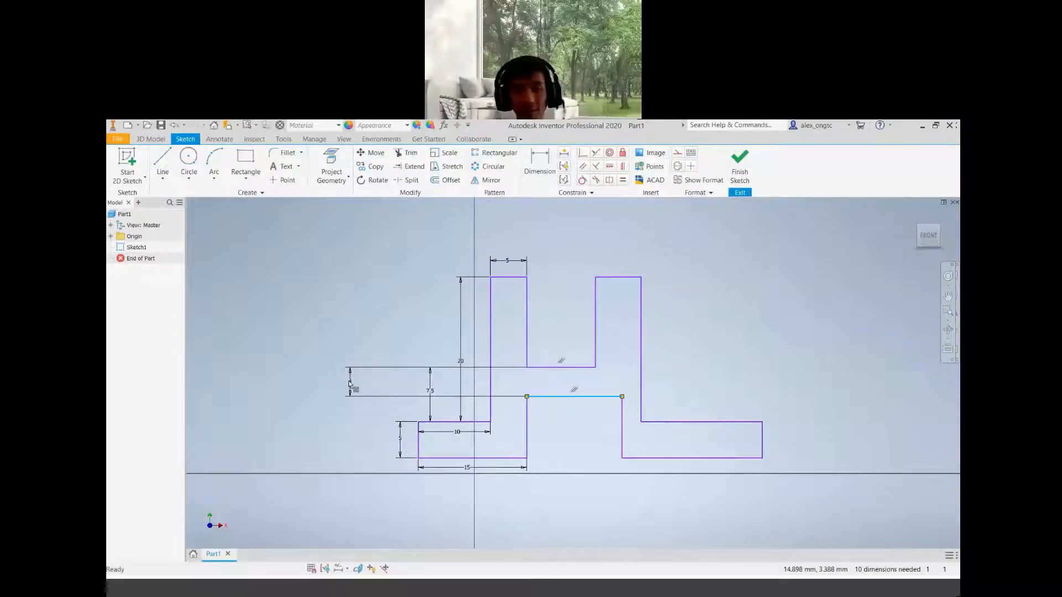
pyautogui.moveTo(348, 380); pyautogui.dragTo(513, 246)
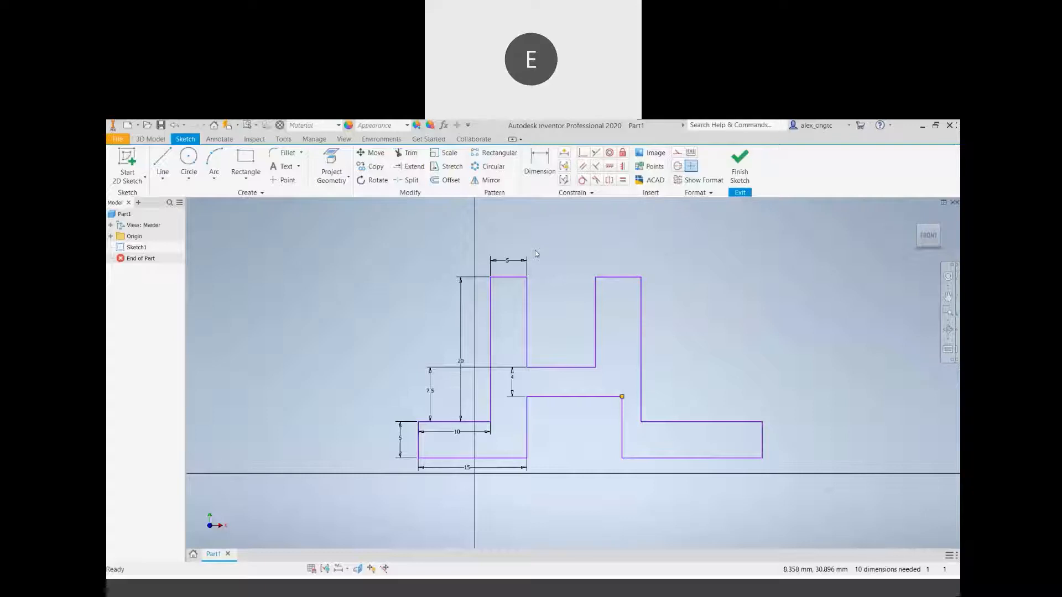
# Switch to the reference drawing PDF and examine the bracket's isometric and orthographic views
pyautogui.click(491, 327)
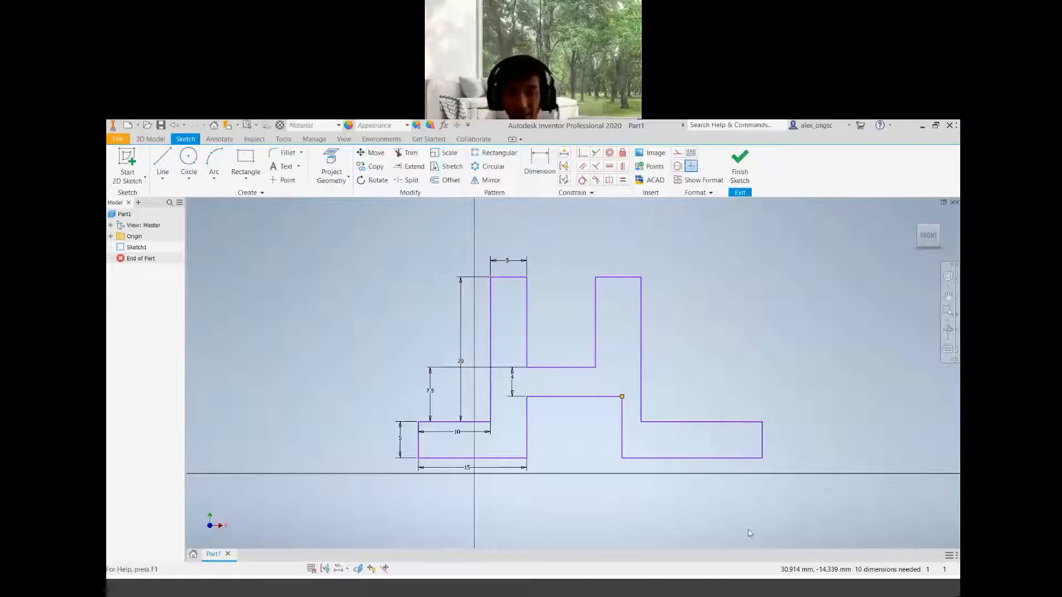
pyautogui.hotkey('alt', 'Tab')
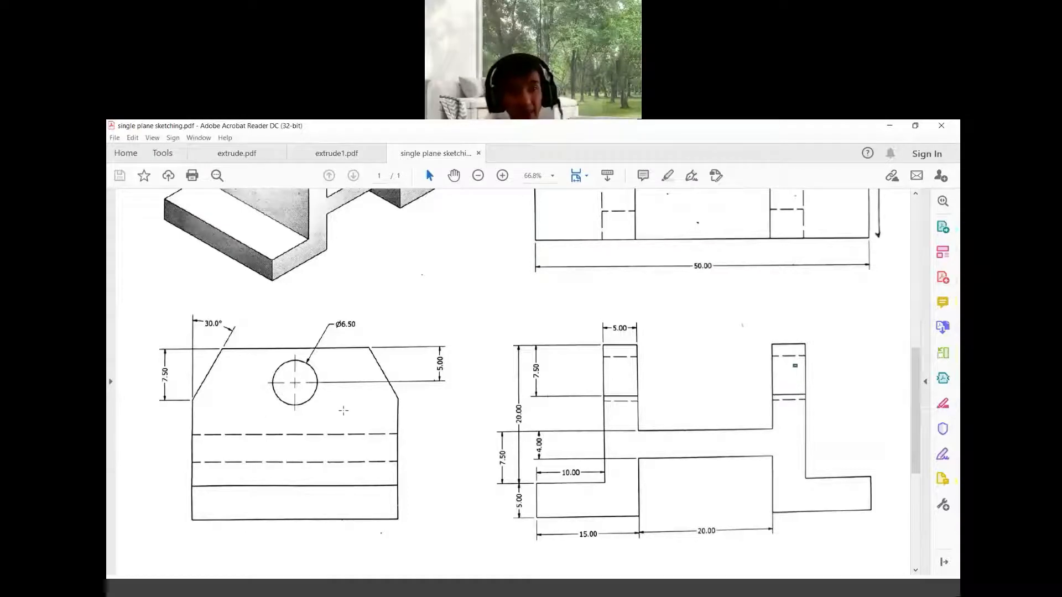
pyautogui.scroll(1, 344, 411)
pyautogui.scroll(5, 316, 323)
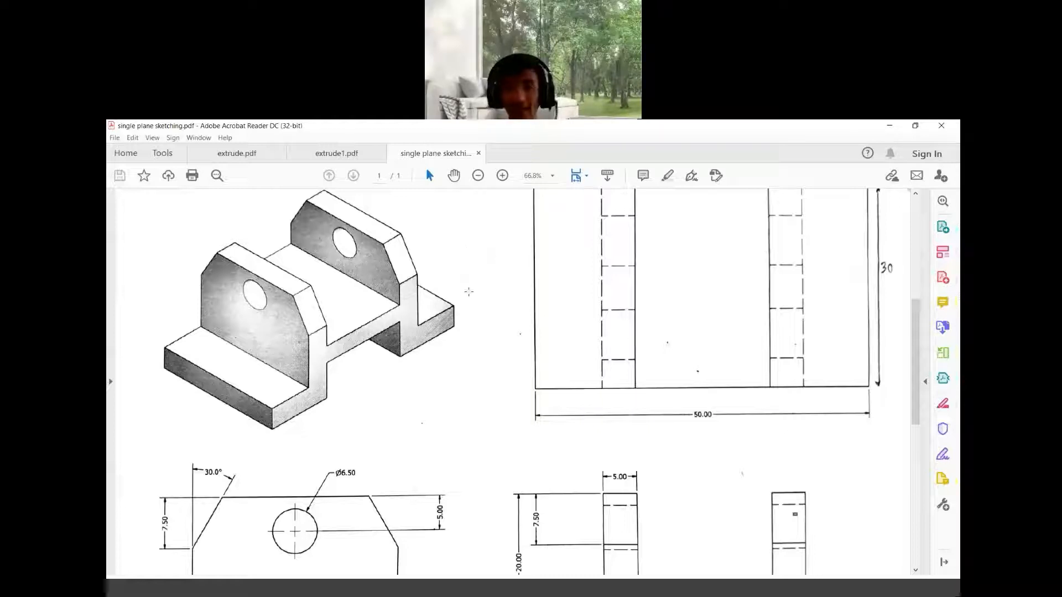
pyautogui.scroll(-3, 470, 293)
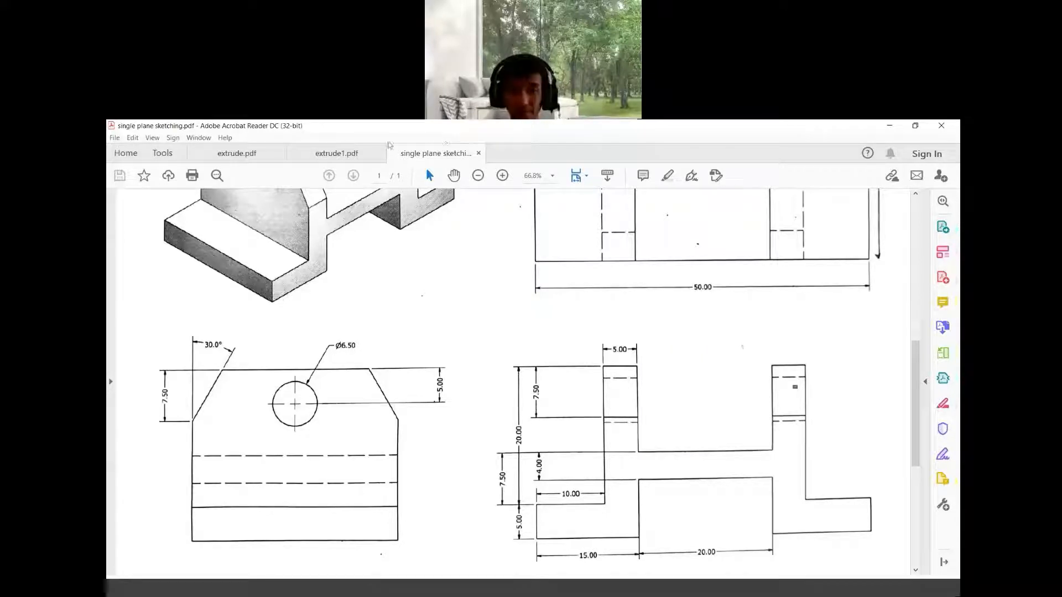
# Return to the sketch and make the right riser's upper and lower inner vertical edges collinear
pyautogui.click(389, 145)
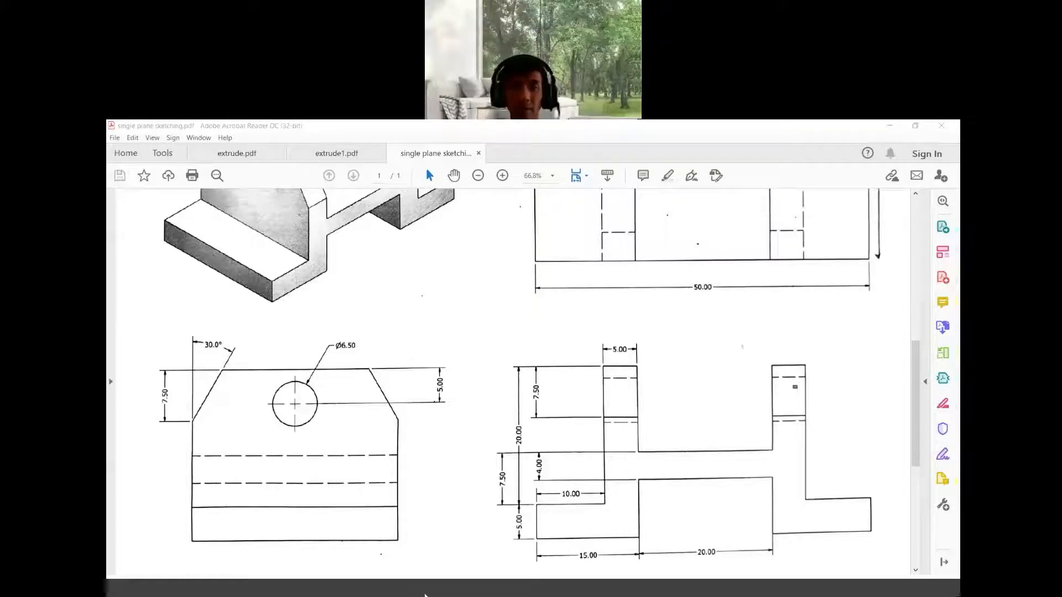
pyautogui.click(474, 591)
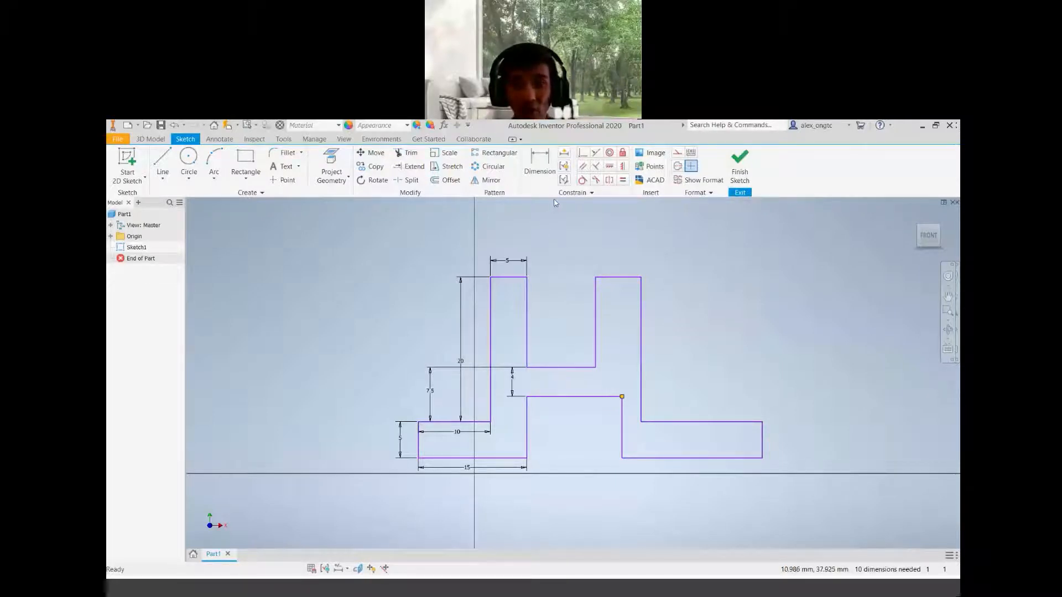
pyautogui.click(595, 155)
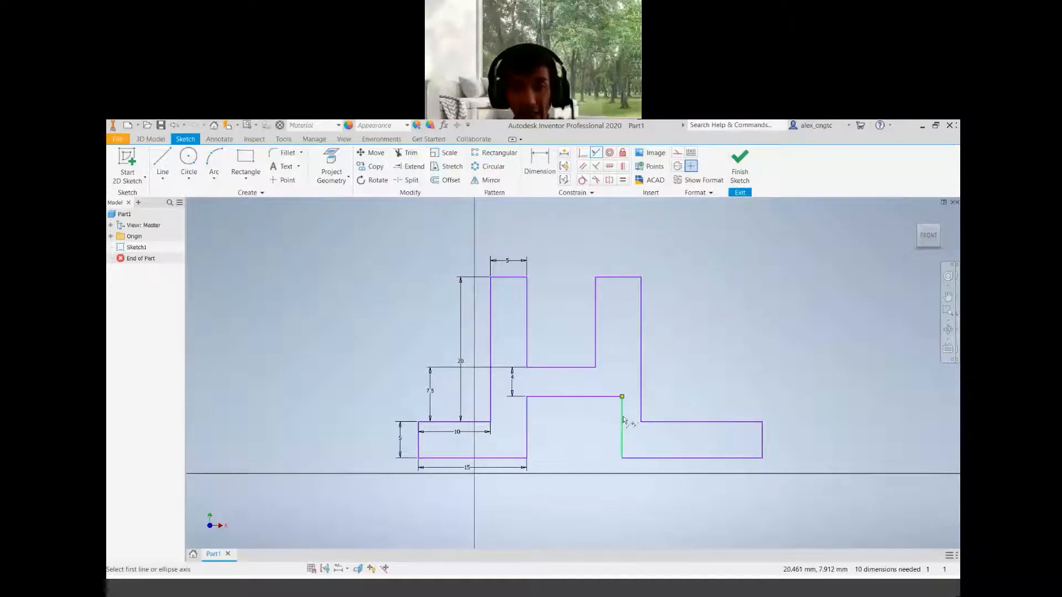
pyautogui.click(595, 315)
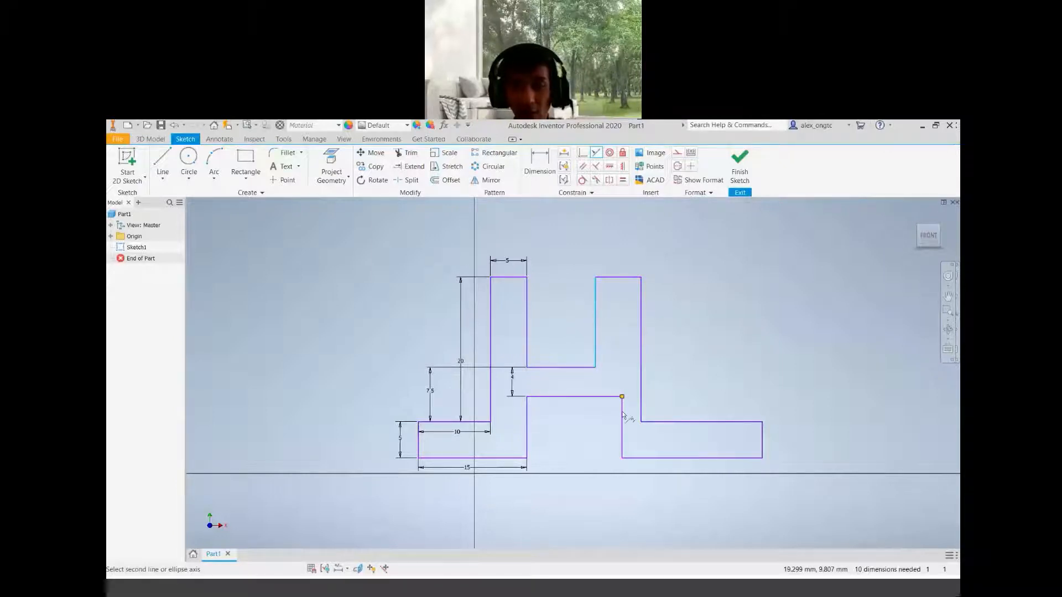
pyautogui.click(602, 386)
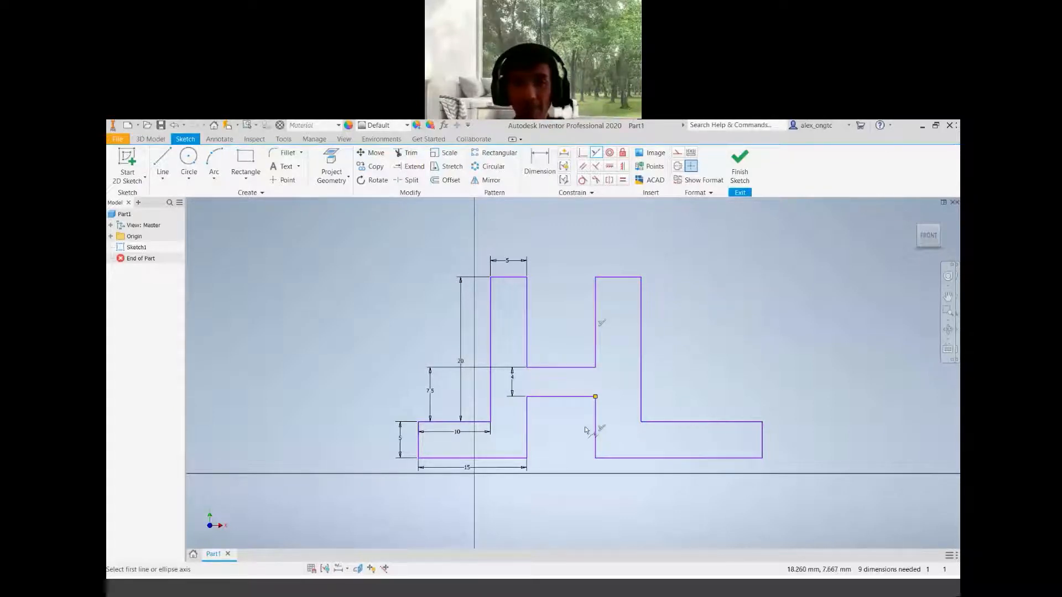
pyautogui.click(596, 153)
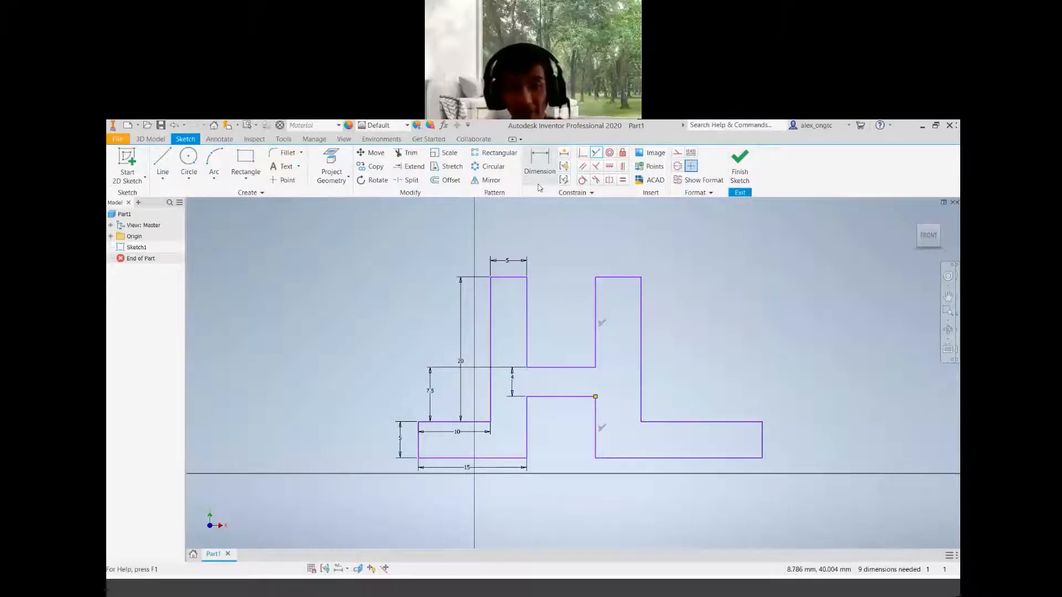
pyautogui.click(582, 165)
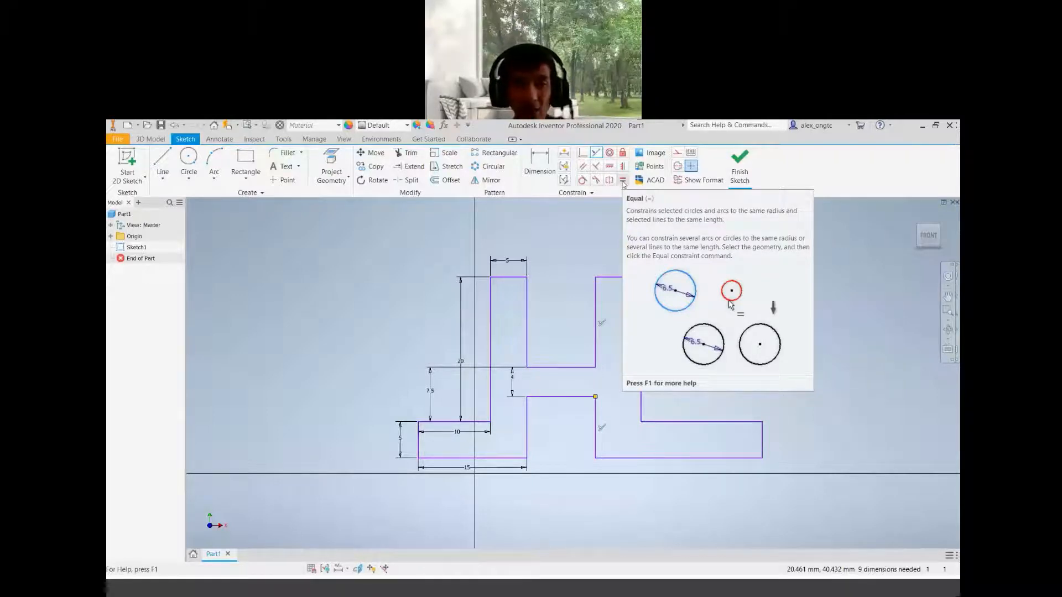
# Constrain the right riser's top edge equal in length to the left riser's top edge
pyautogui.click(624, 181)
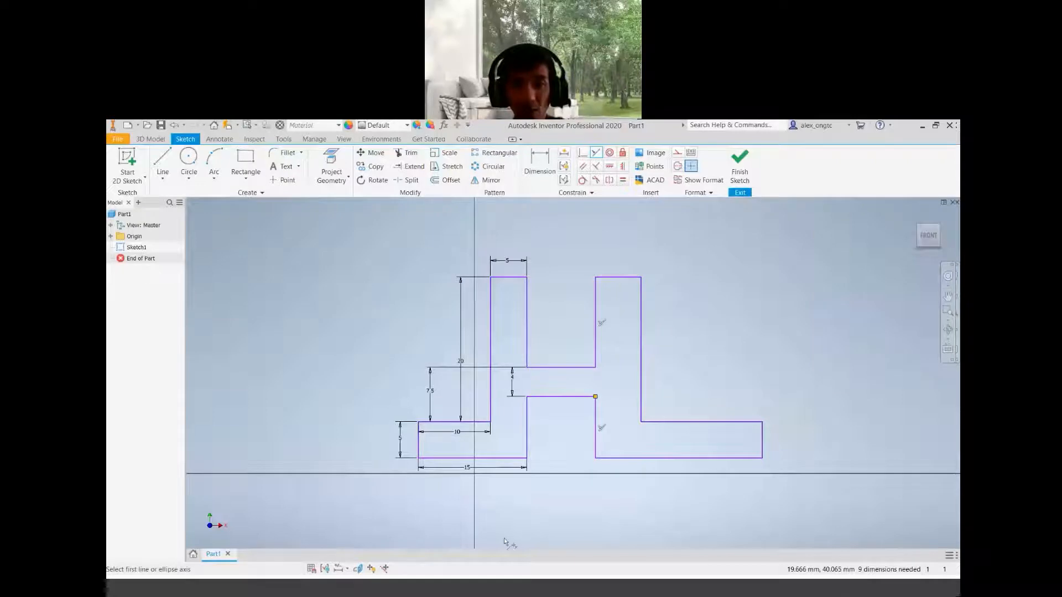
pyautogui.click(623, 181)
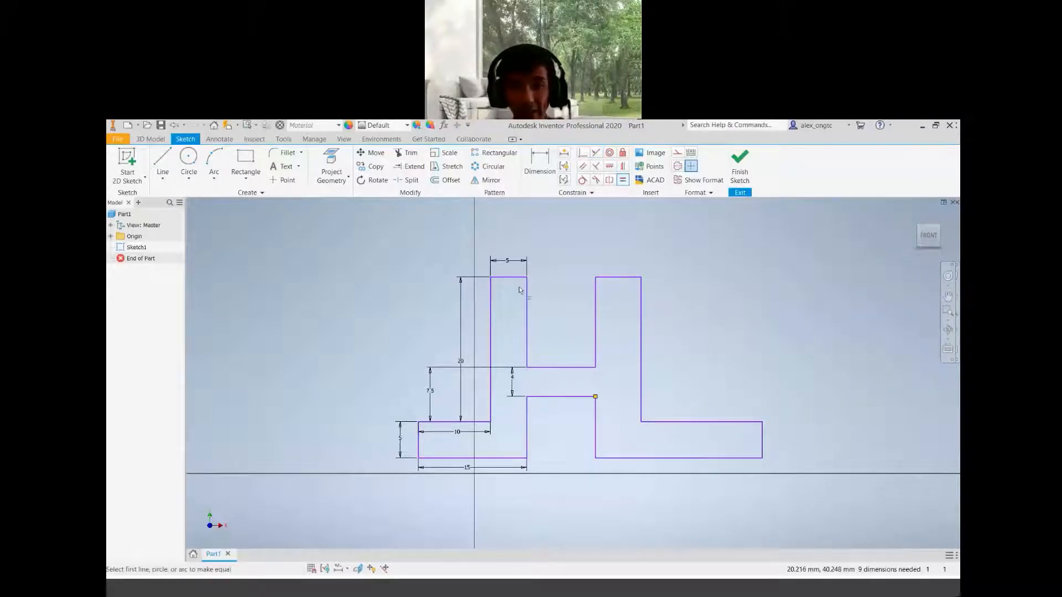
pyautogui.click(630, 278)
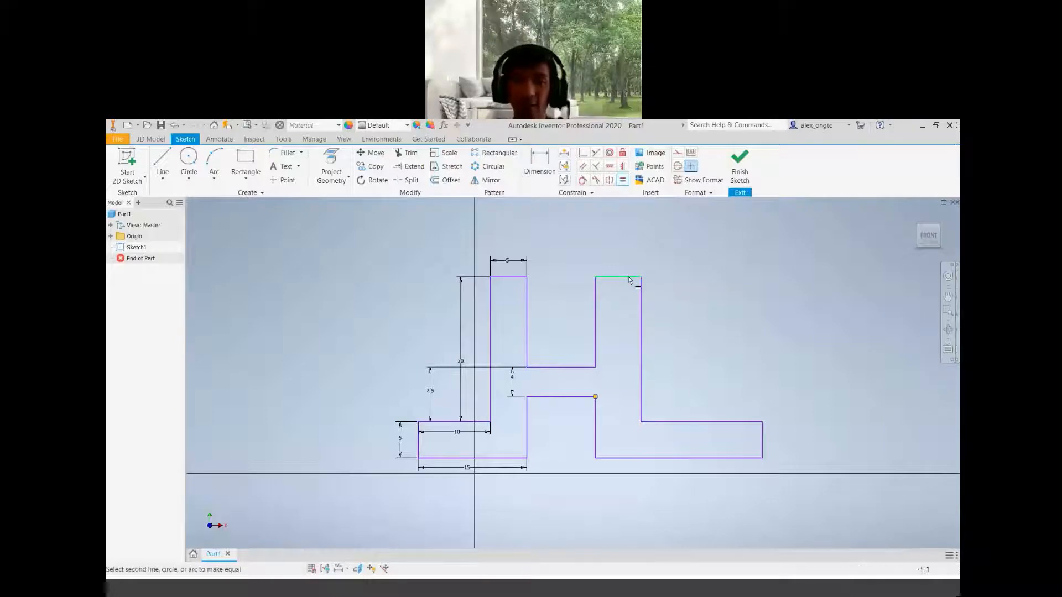
pyautogui.click(510, 281)
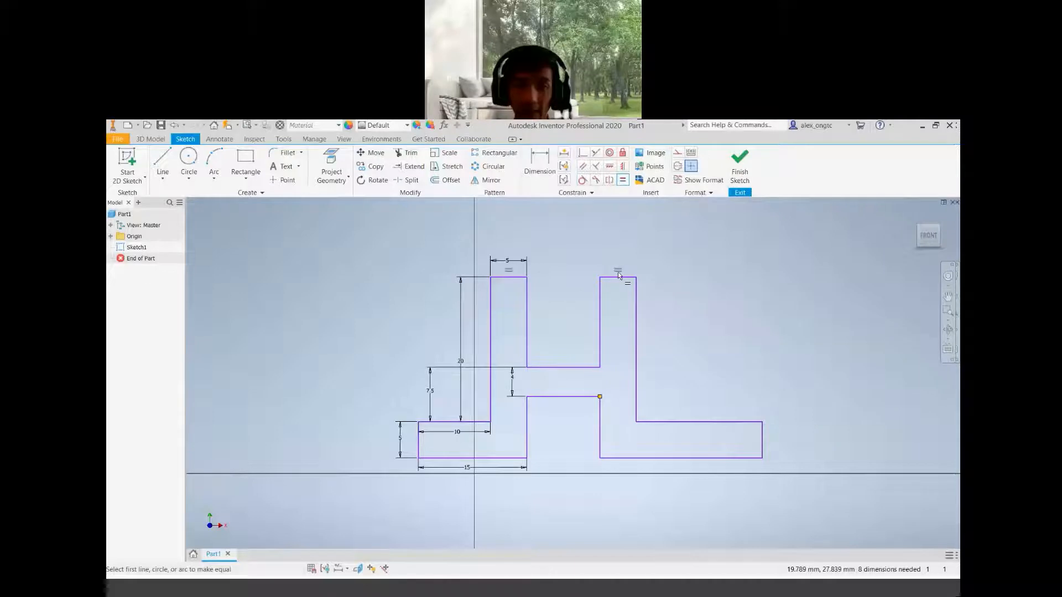
# Try to make the left riser's inner vertical edge equal to the right riser's outer vertical edge
pyautogui.click(490, 330)
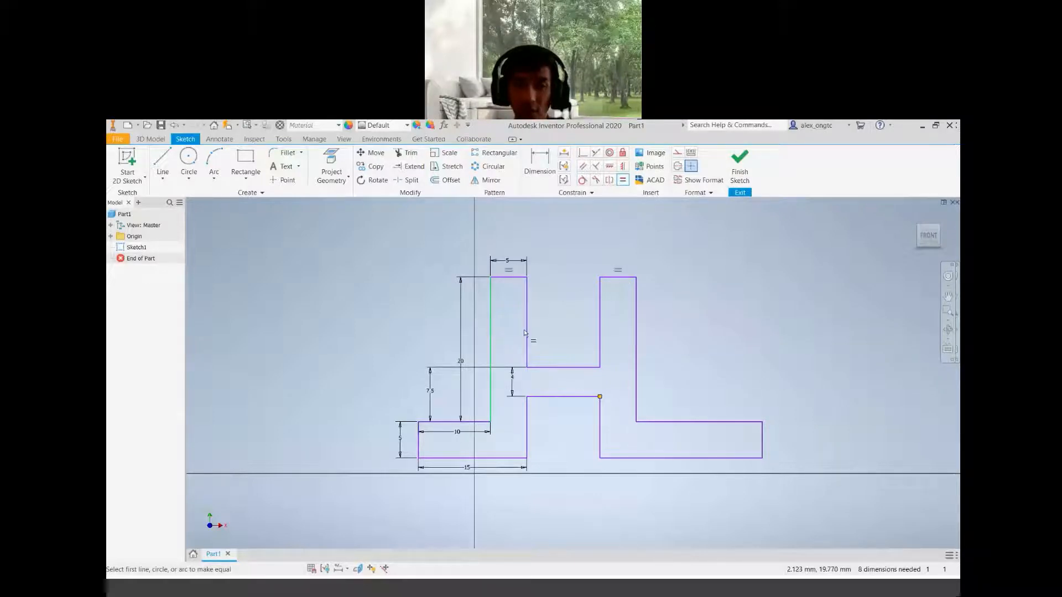
pyautogui.click(637, 382)
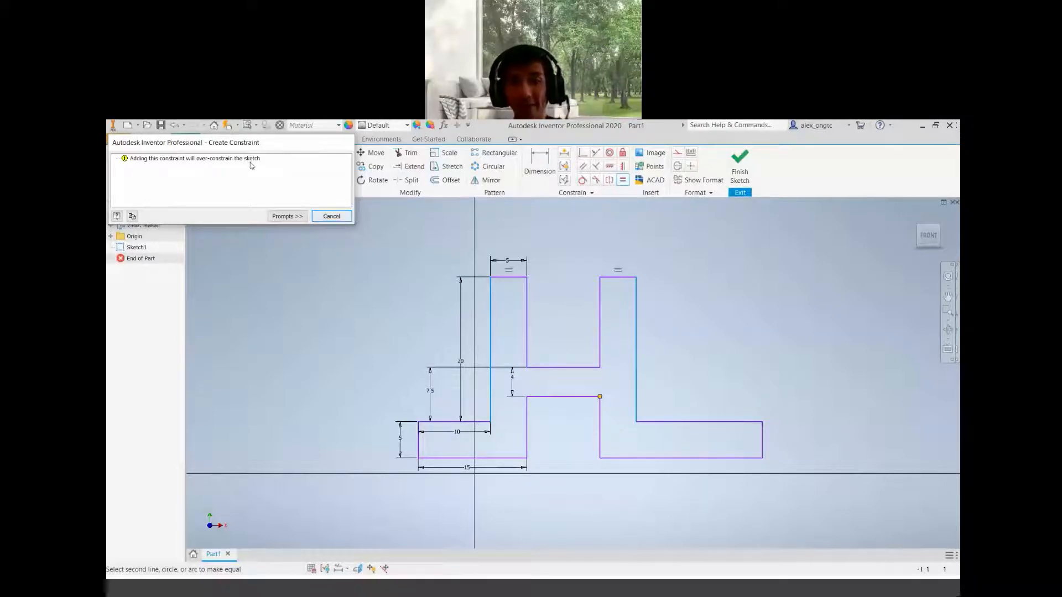
pyautogui.click(331, 217)
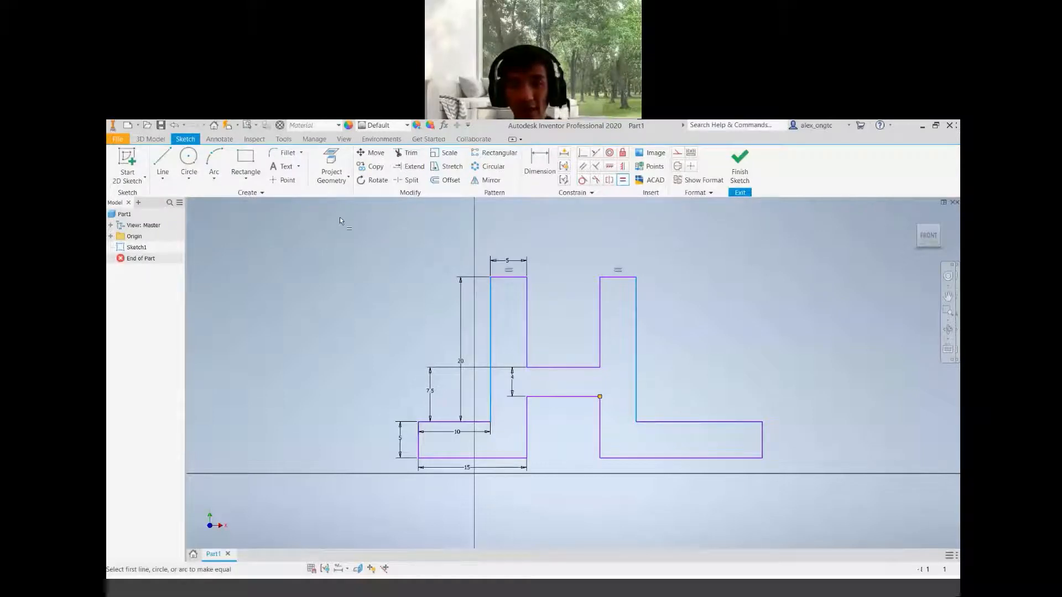
pyautogui.press('Escape')
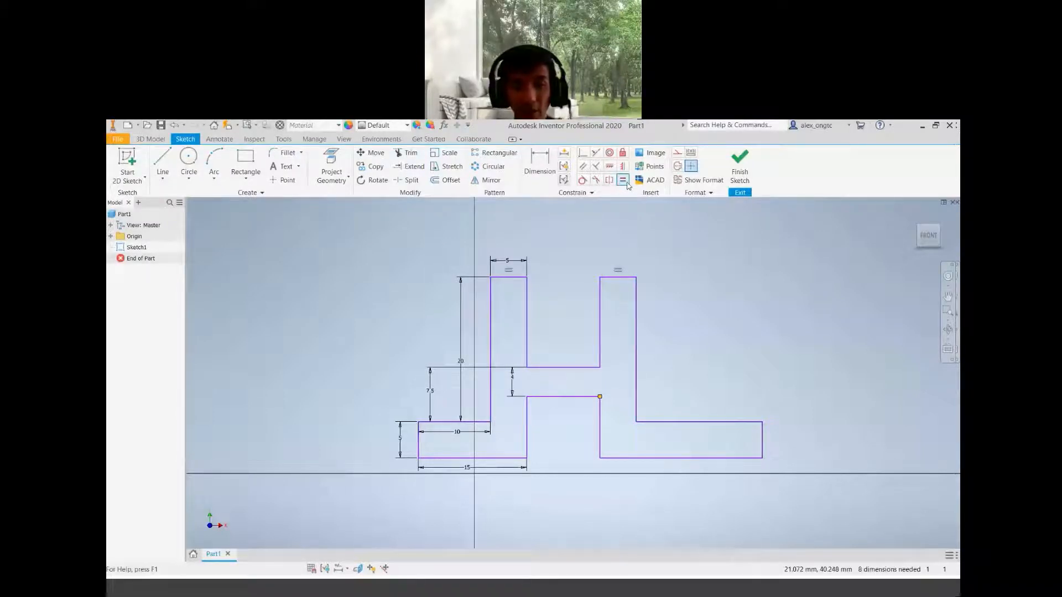
# Constrain the right foot's bottom edge equal in length to the left base's bottom edge
pyautogui.click(626, 182)
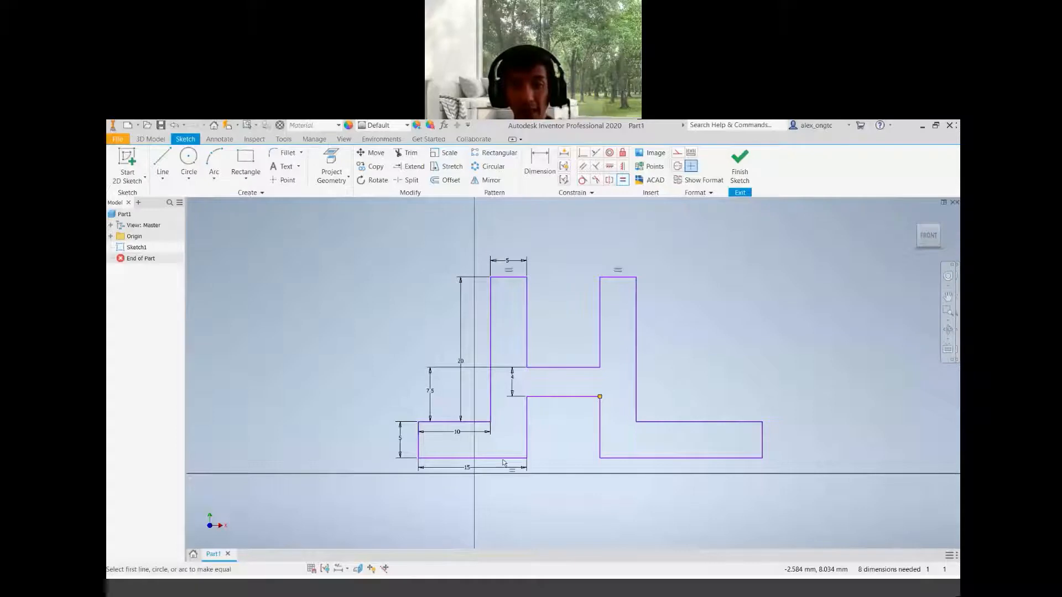
pyautogui.click(500, 458)
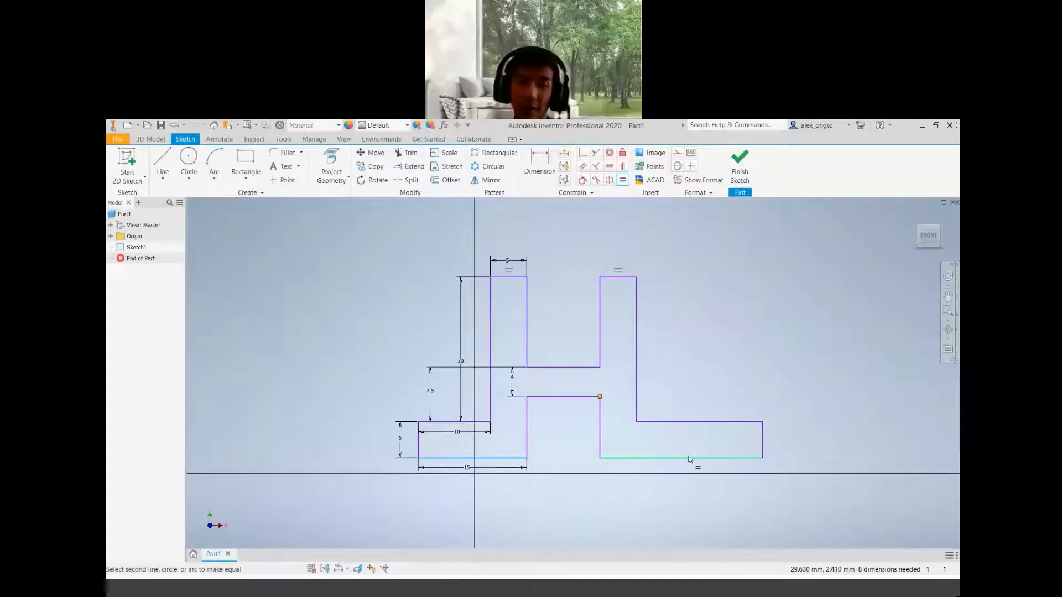
pyautogui.click(653, 459)
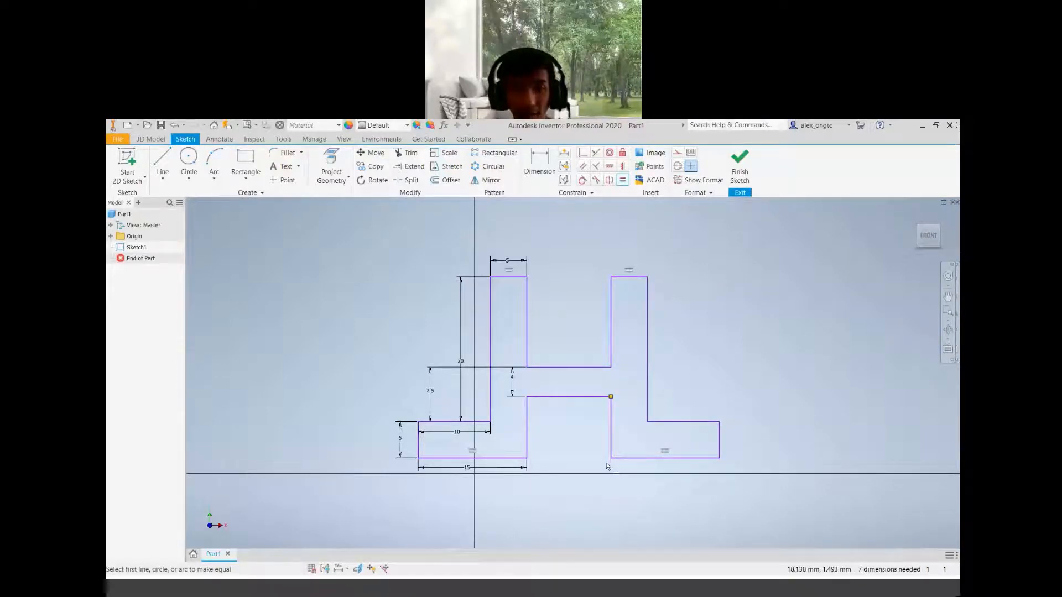
# Try to make the right foot's end edge equal to the left base's outer vertical edge
pyautogui.click(719, 438)
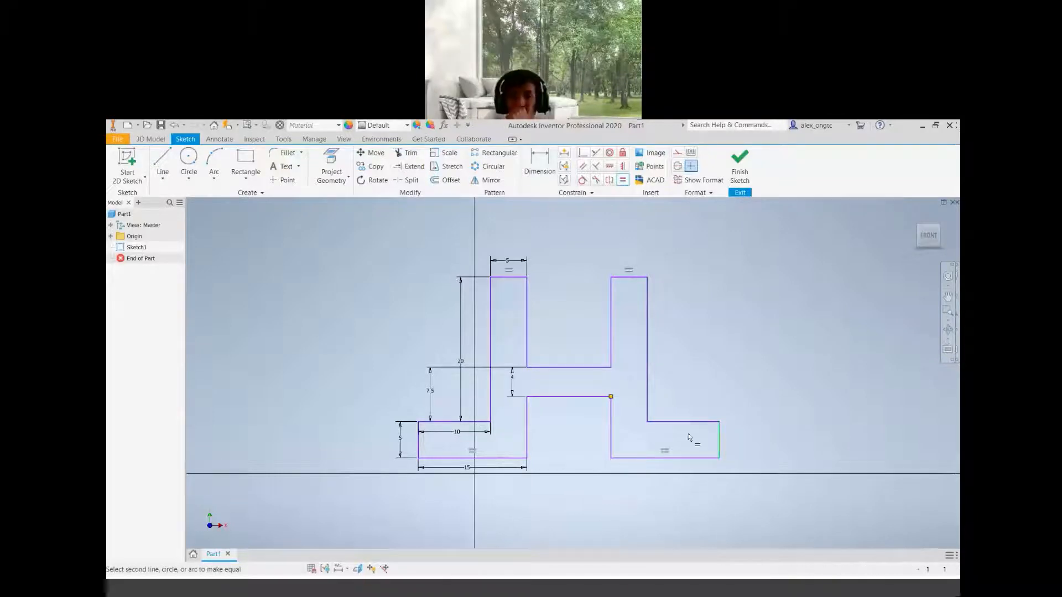
pyautogui.click(419, 440)
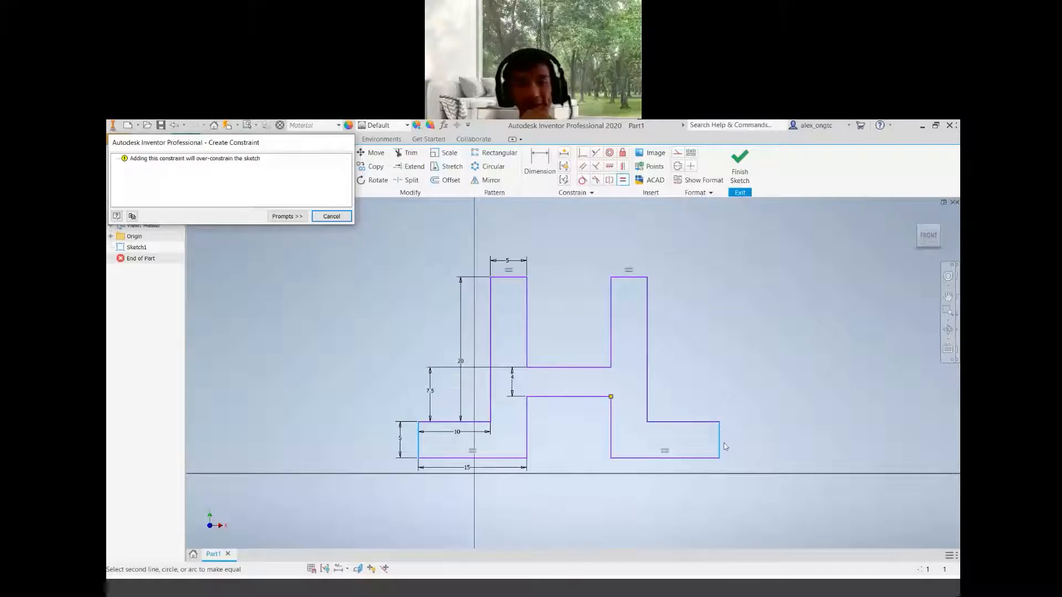
pyautogui.click(331, 217)
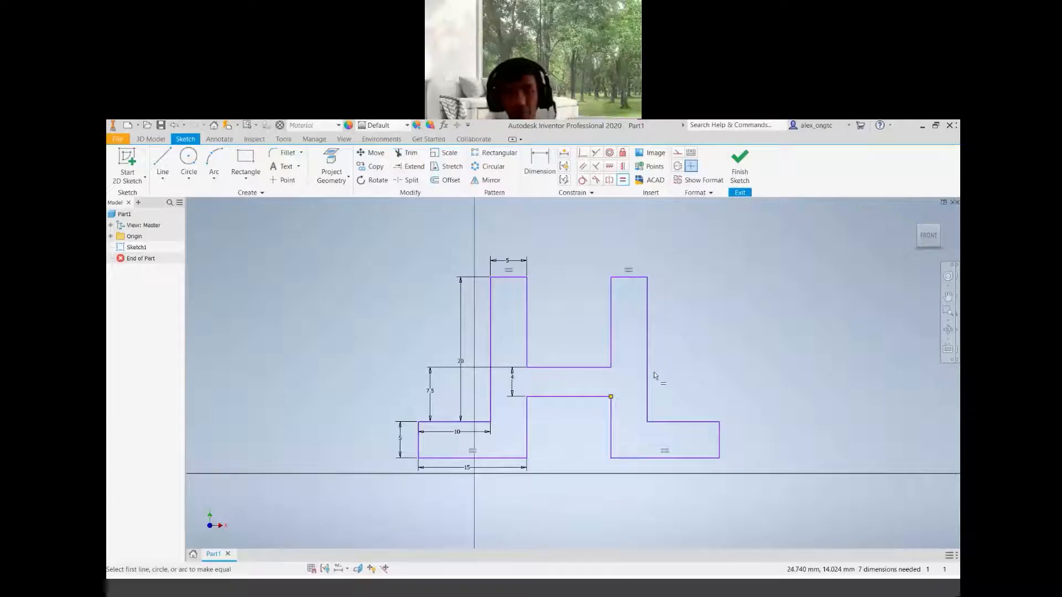
# Try to make the left base's top edge equal to the right foot's top edge
pyautogui.click(474, 424)
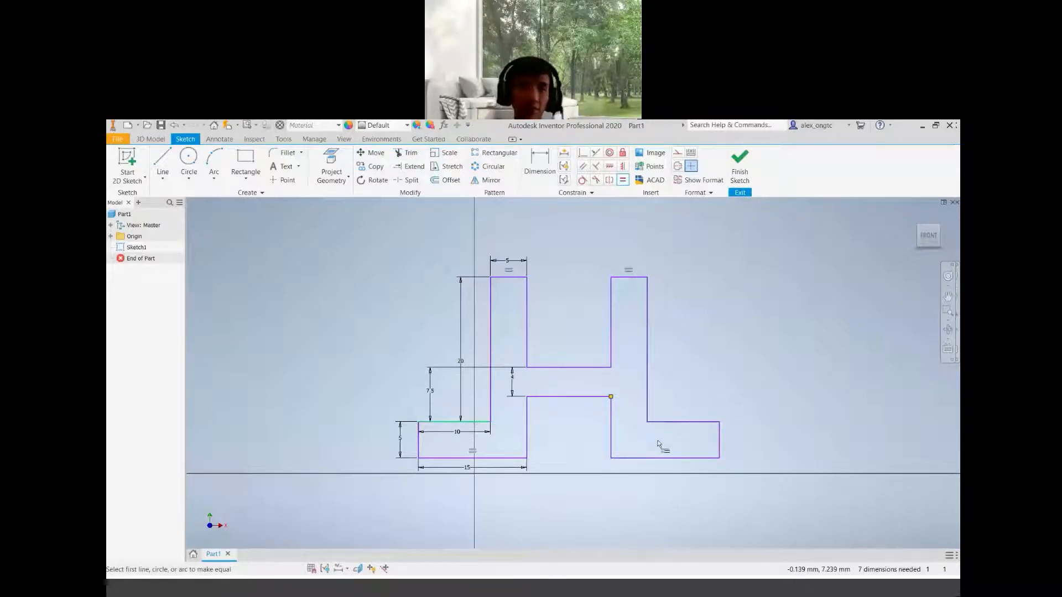
pyautogui.click(698, 424)
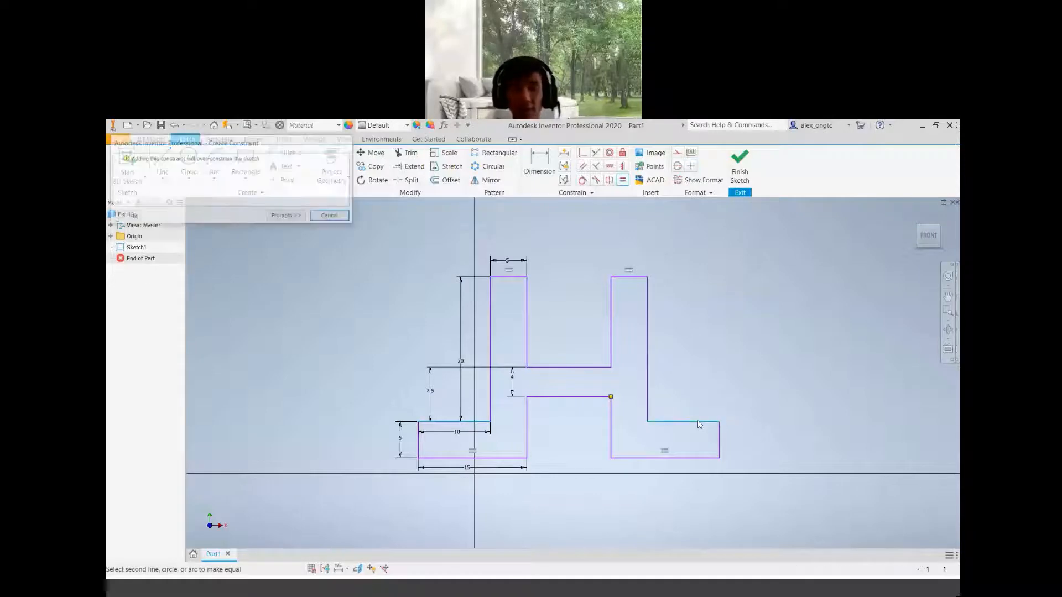
pyautogui.click(330, 217)
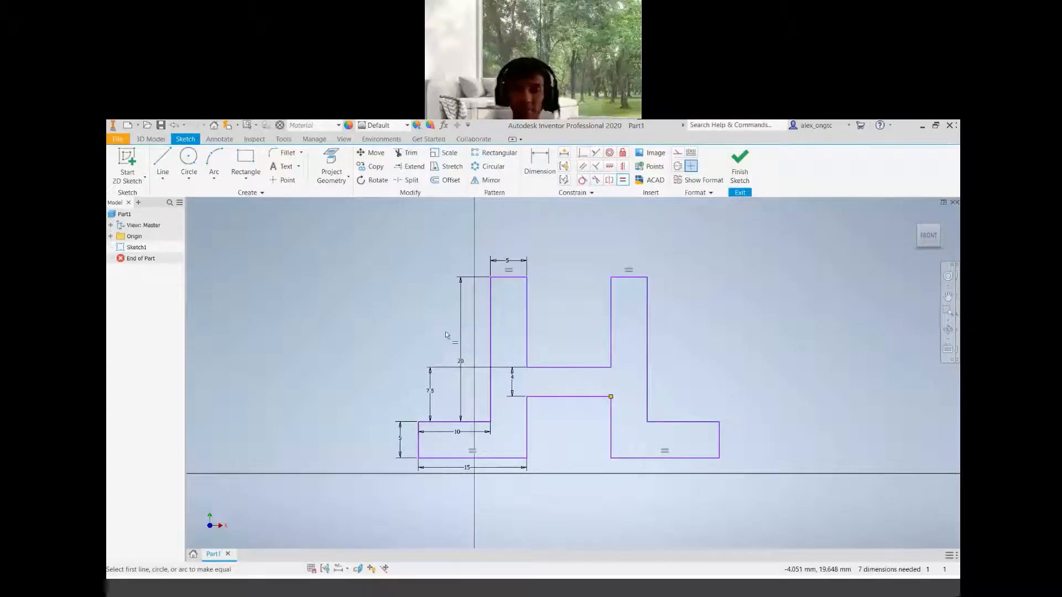
pyautogui.press('Escape')
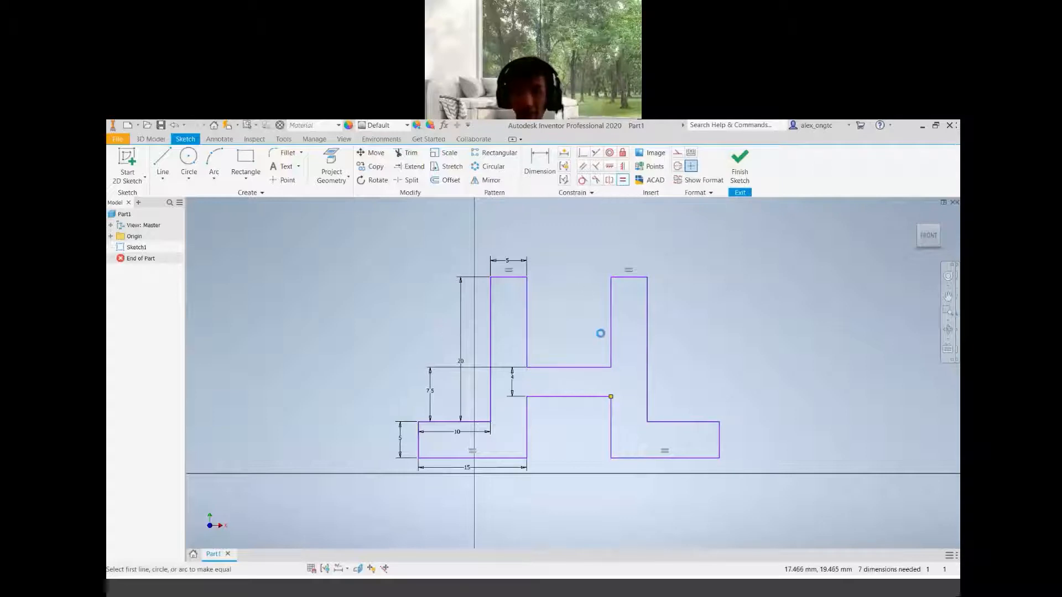
# Drag the right riser and foot around to test the sketch's remaining freedom
pyautogui.moveTo(647, 277)
pyautogui.mouseDown()
pyautogui.moveTo(663, 254)
pyautogui.moveTo(704, 237)
pyautogui.moveTo(679, 251)
pyautogui.mouseUp()
pyautogui.moveTo(752, 432); pyautogui.dragTo(693, 510)
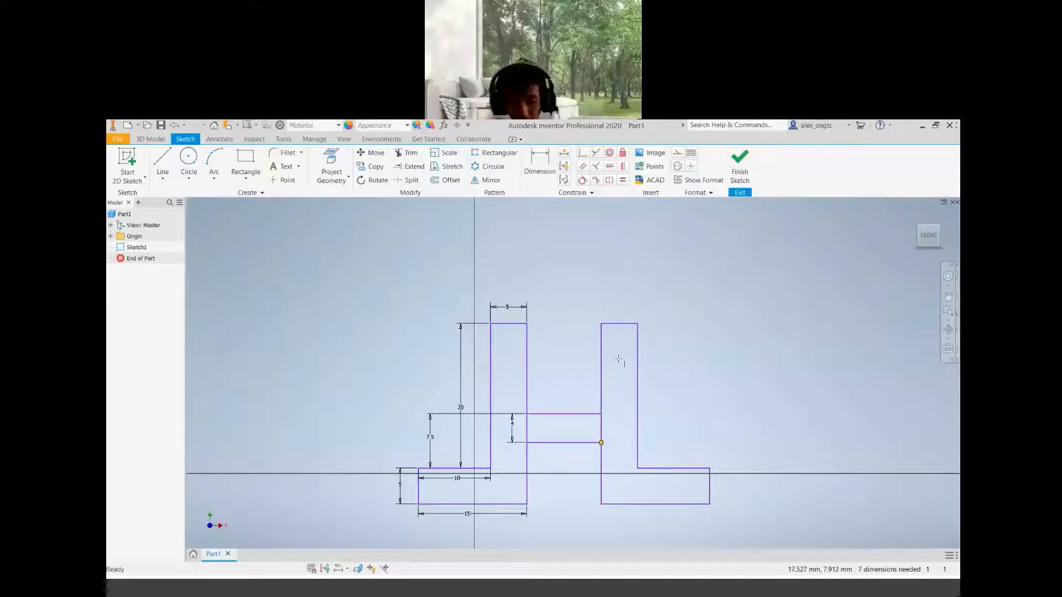
pyautogui.moveTo(638, 368); pyautogui.dragTo(711, 401)
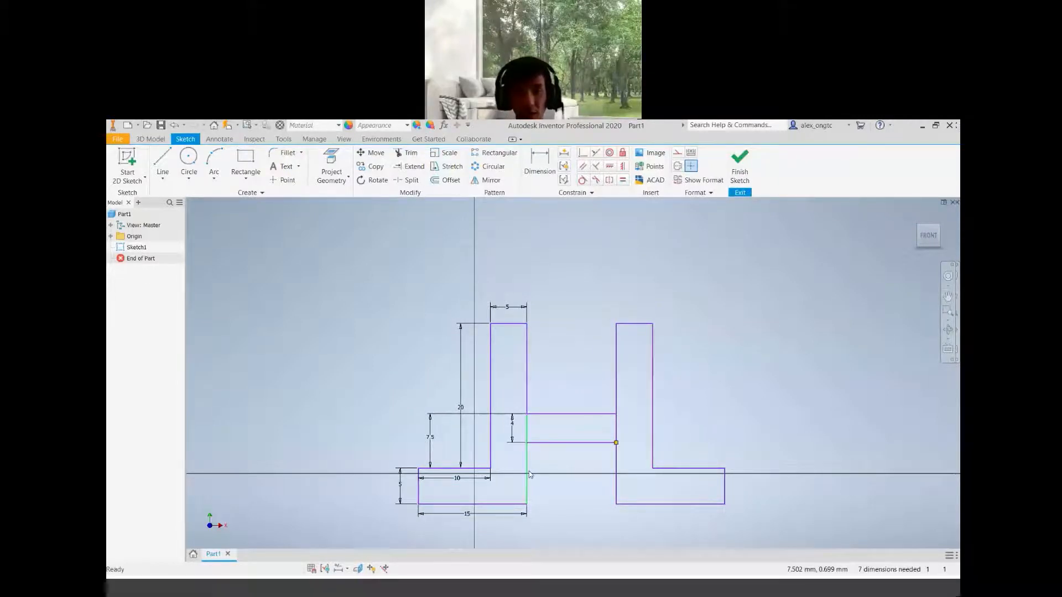
pyautogui.scroll(5, 524, 473)
pyautogui.scroll(-8, 545, 484)
pyautogui.scroll(3, 544, 476)
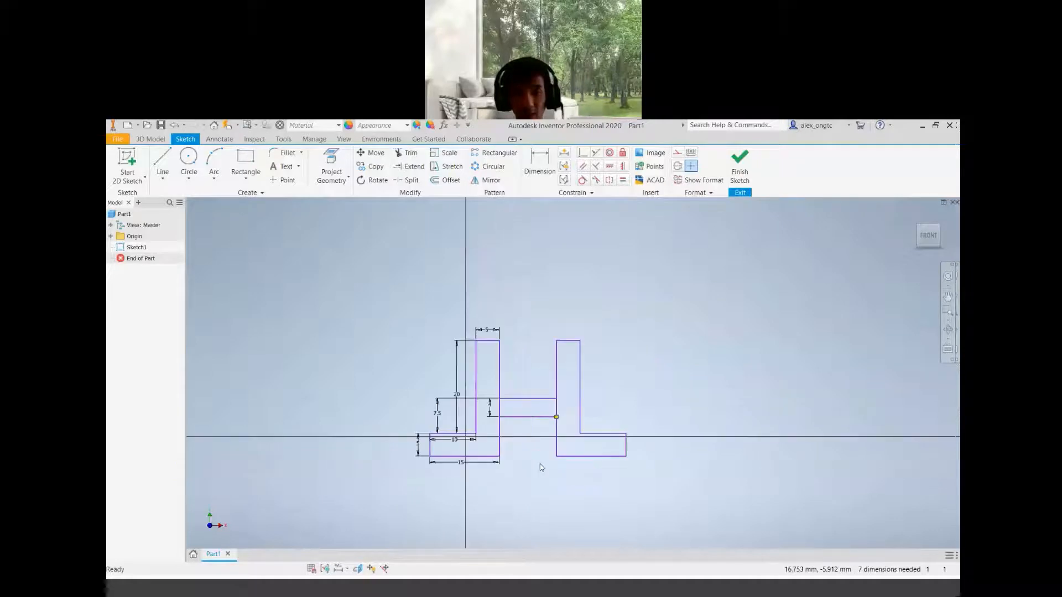
pyautogui.scroll(3, 540, 468)
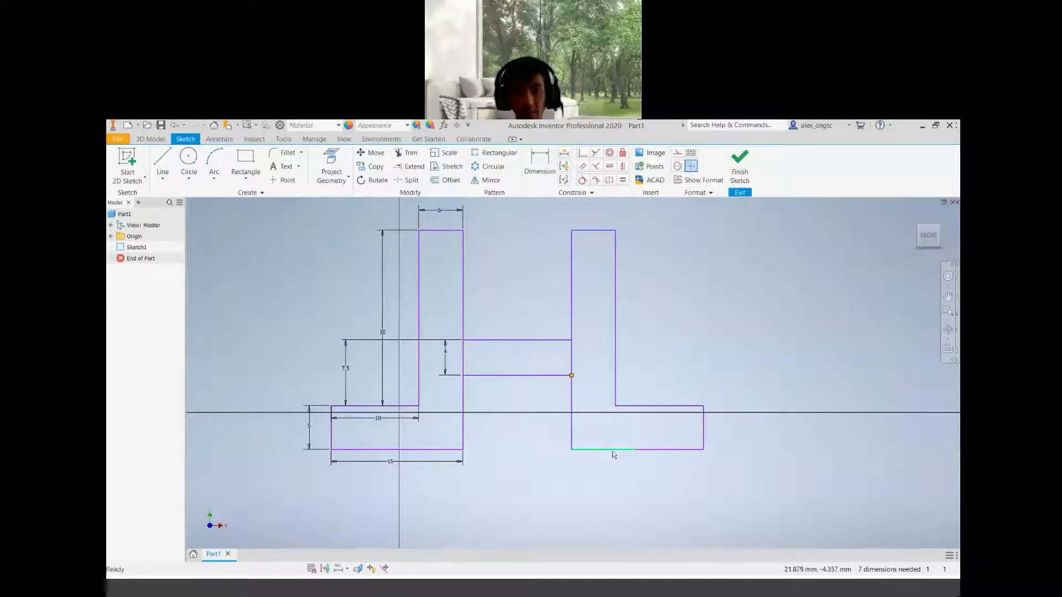
pyautogui.moveTo(702, 449); pyautogui.dragTo(647, 497)
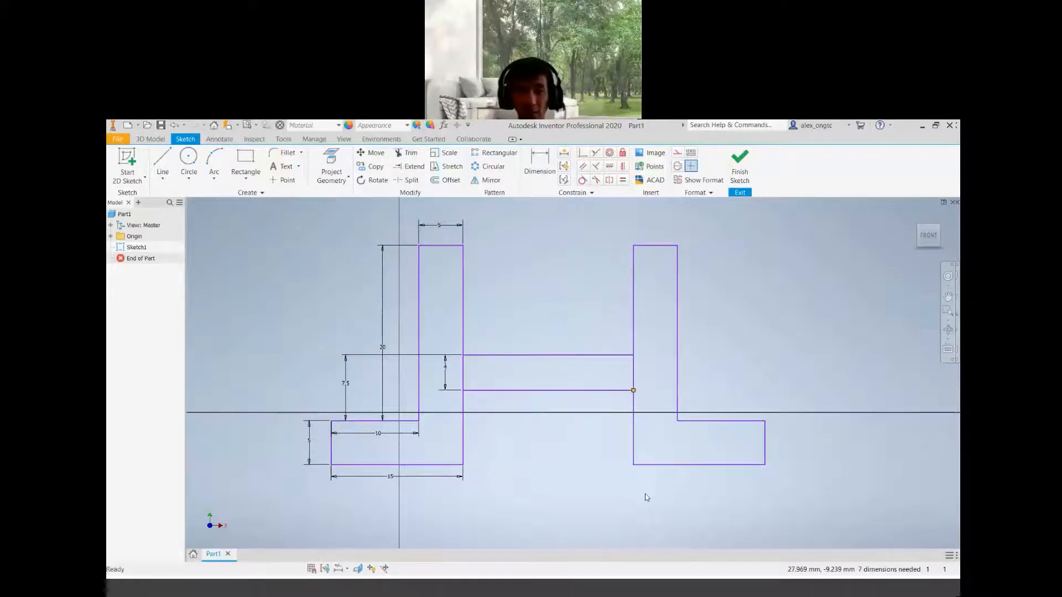
# Undo the recent geometry drags, then redo the last undone change
pyautogui.hotkey('ctrl', 'z')
pyautogui.hotkey('ctrl', 'z')
pyautogui.hotkey('ctrl', 'z')
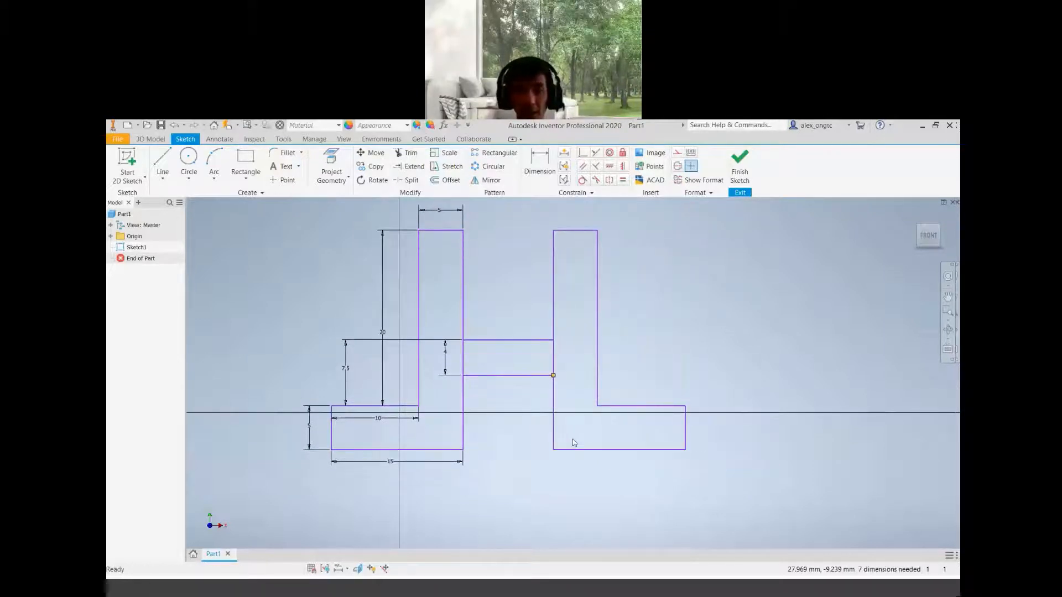
pyautogui.hotkey('ctrl', 'z')
pyautogui.scroll(-10, 529, 459)
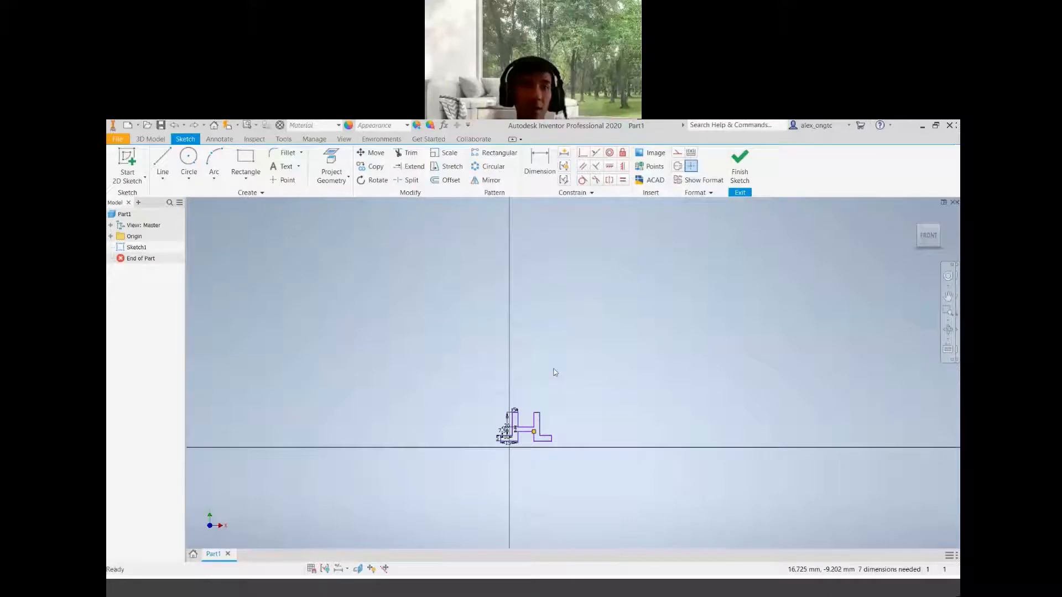
pyautogui.scroll(12, 529, 459)
pyautogui.scroll(-8, 531, 470)
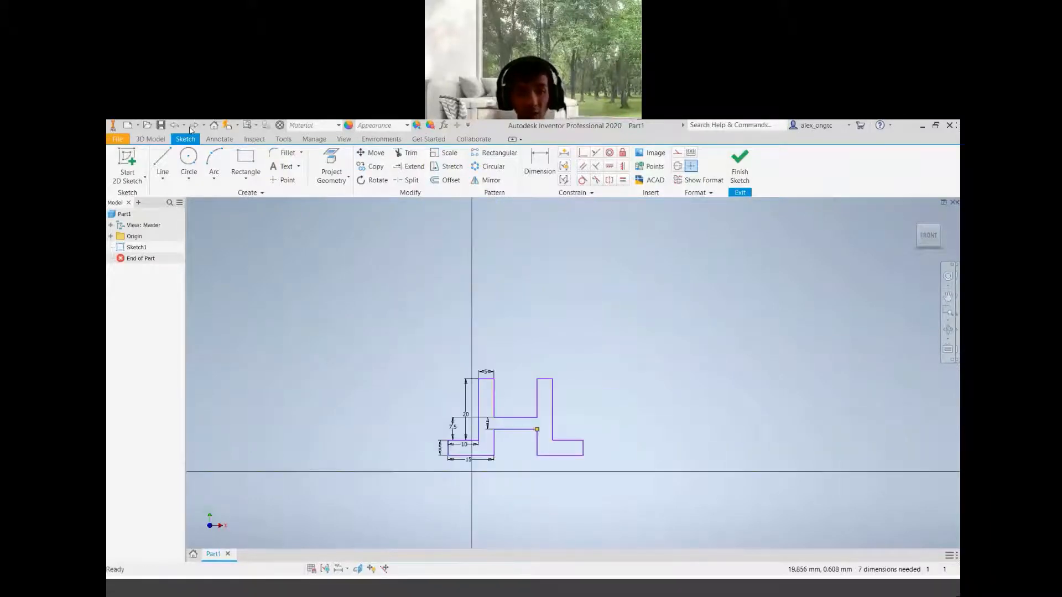
pyautogui.click(193, 125)
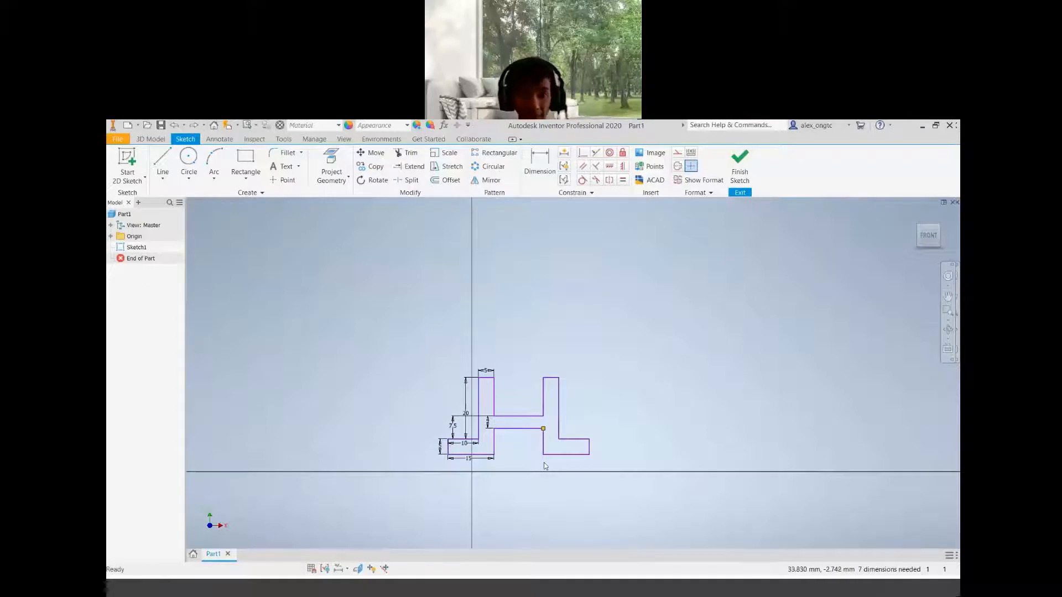
pyautogui.scroll(5, 543, 463)
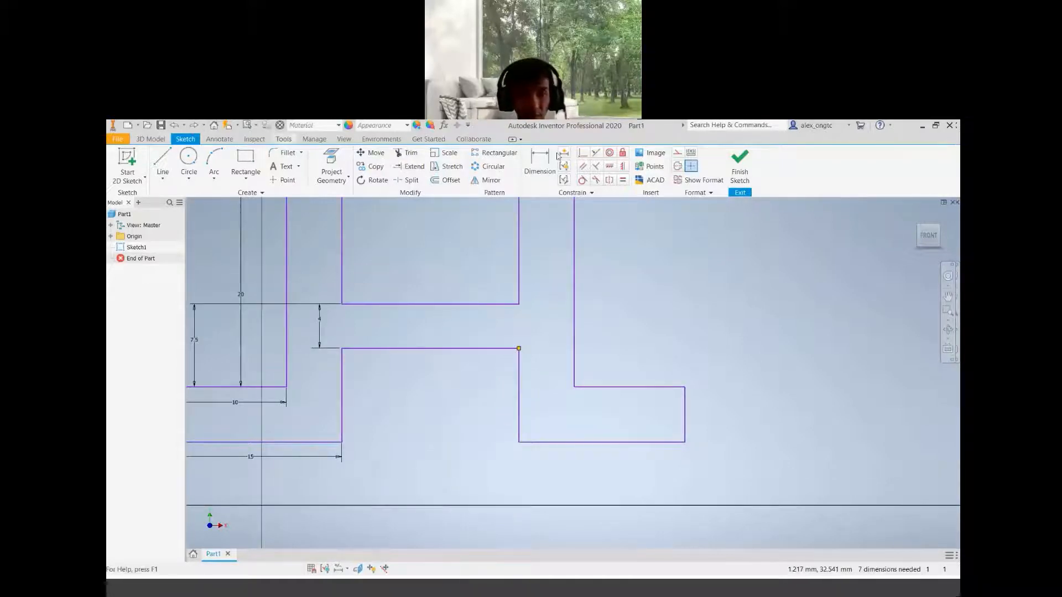
# Dimension the top edge of the middle opening and set its width to 20 mm
pyautogui.click(537, 164)
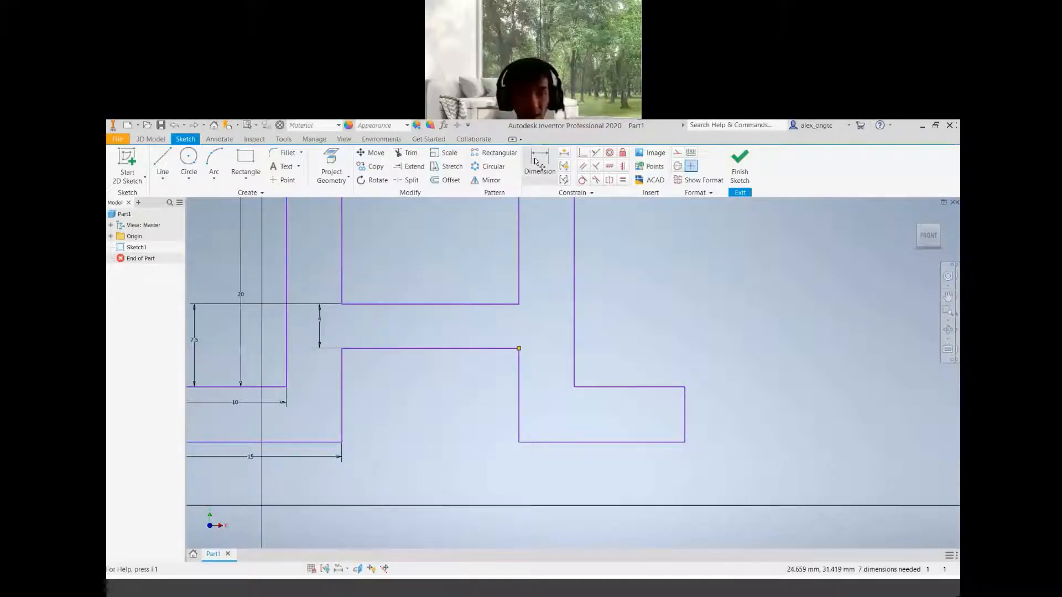
pyautogui.click(429, 349)
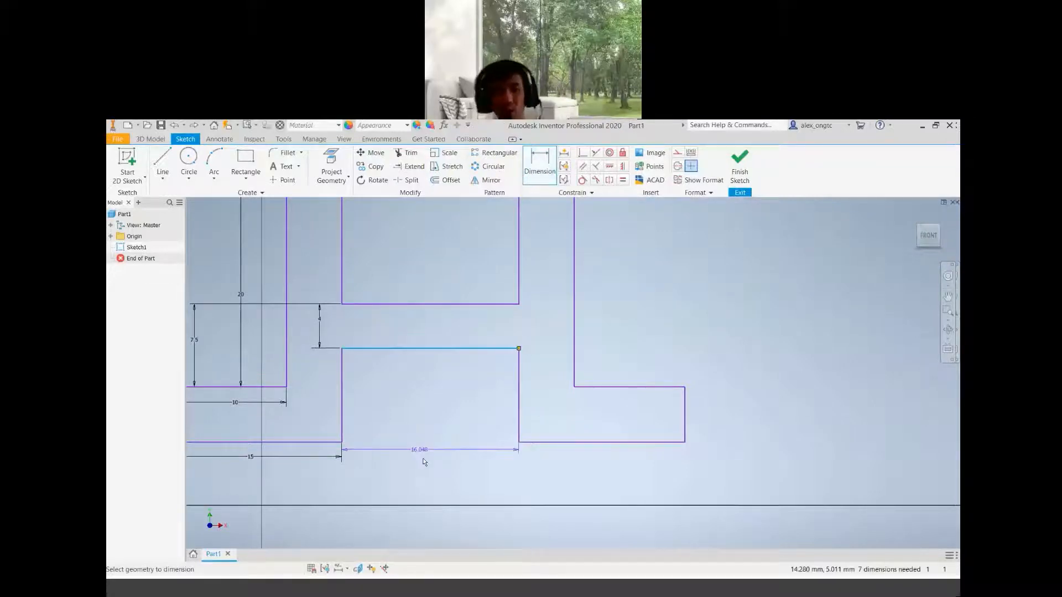
pyautogui.click(426, 459)
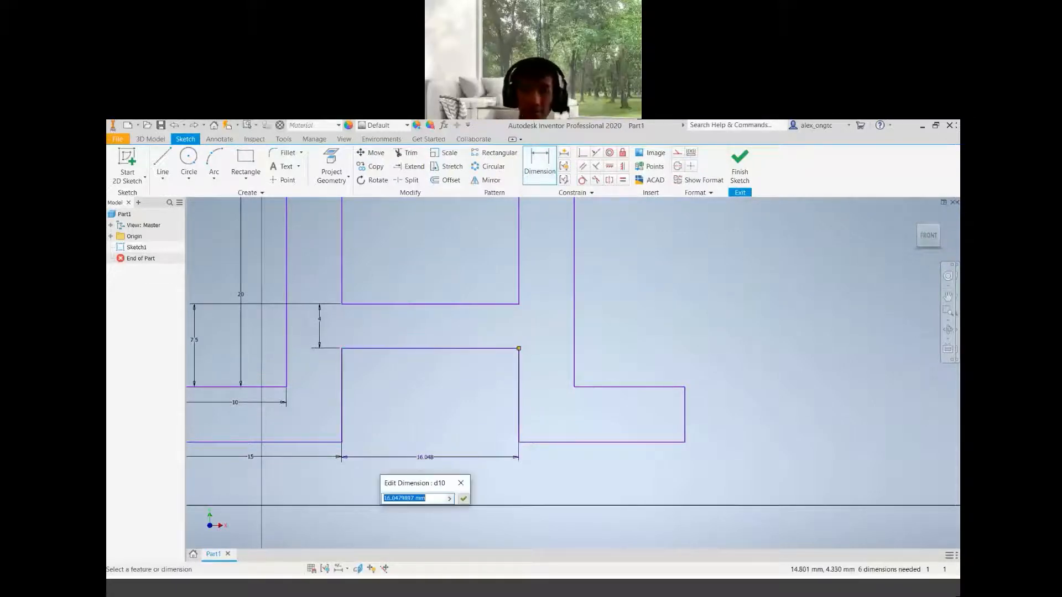
pyautogui.write('20')
pyautogui.press('Return')
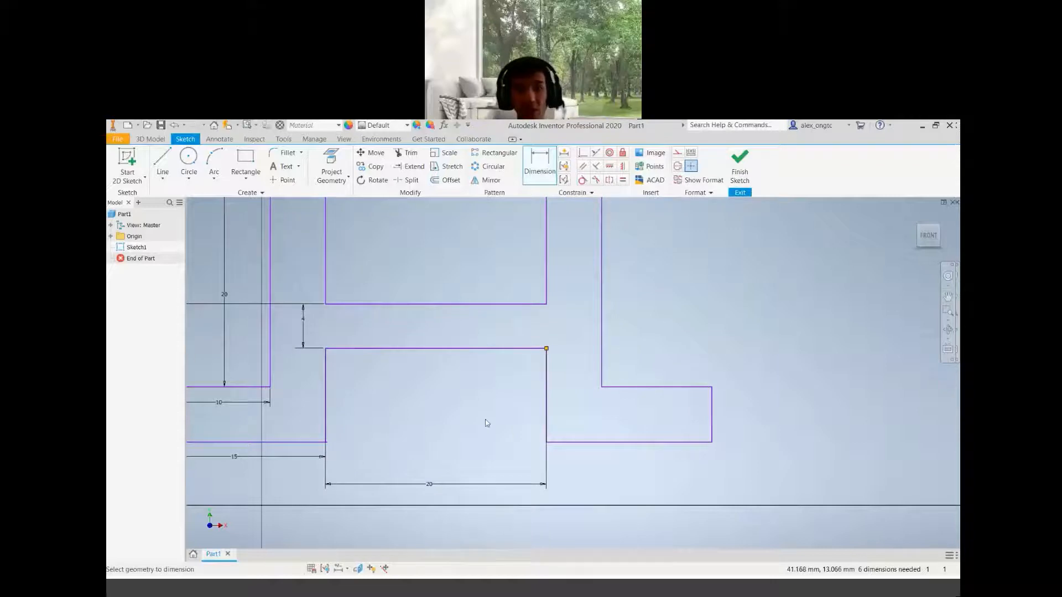
# Delete the stray short line segment left under the right foot's bottom edge
pyautogui.scroll(-3, 483, 426)
pyautogui.scroll(3, 483, 433)
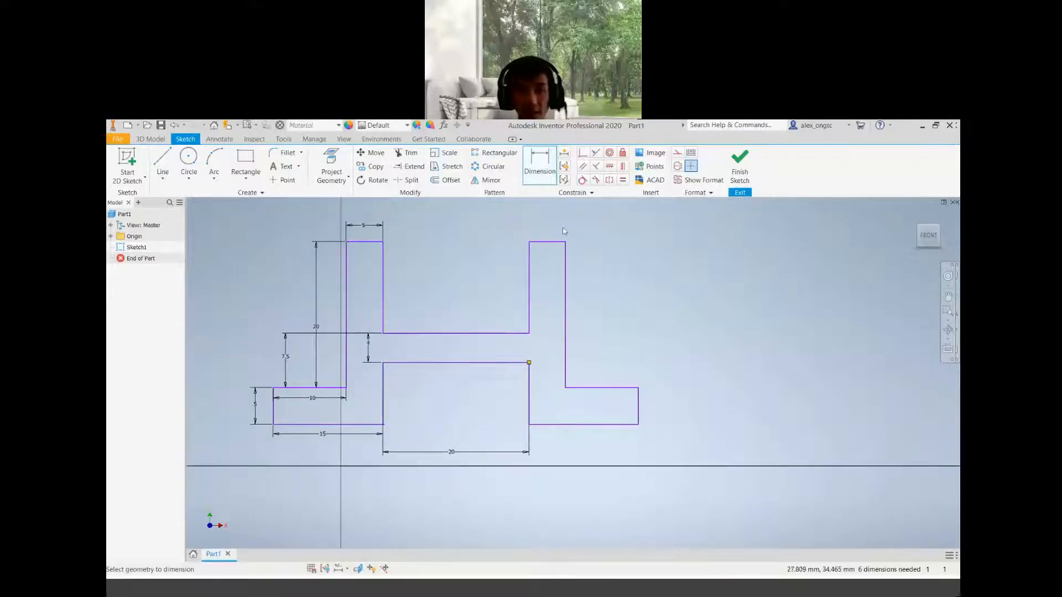
pyautogui.press('Escape')
pyautogui.moveTo(570, 240); pyautogui.dragTo(612, 218)
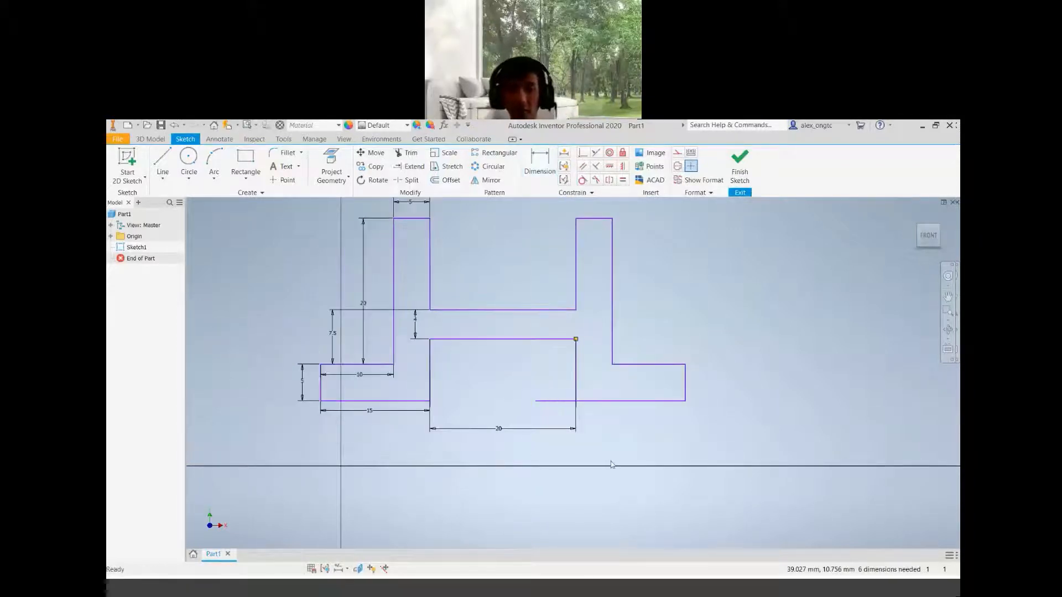
pyautogui.click(557, 401)
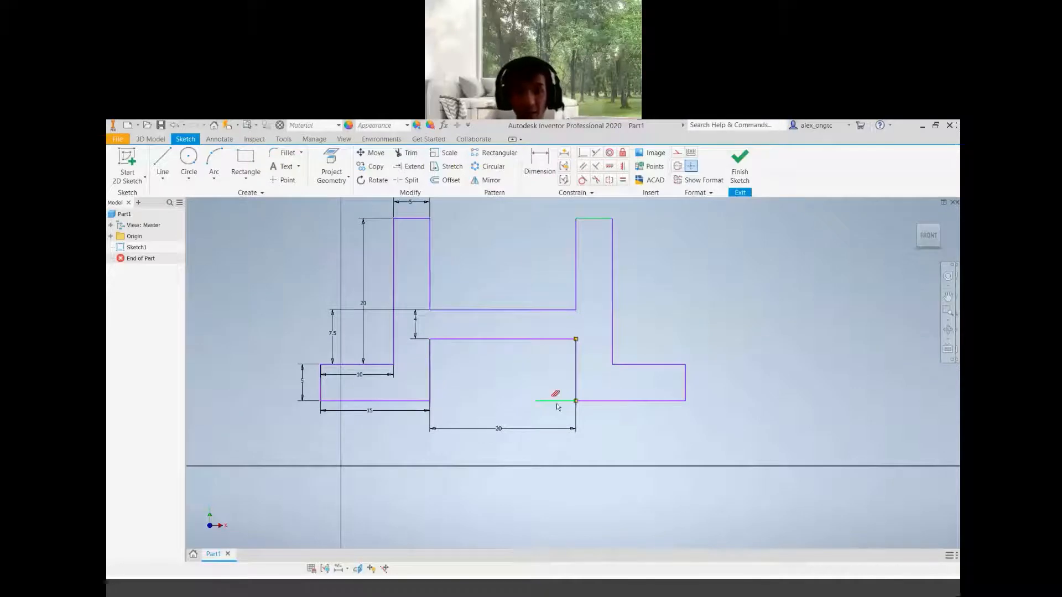
pyautogui.press('Delete')
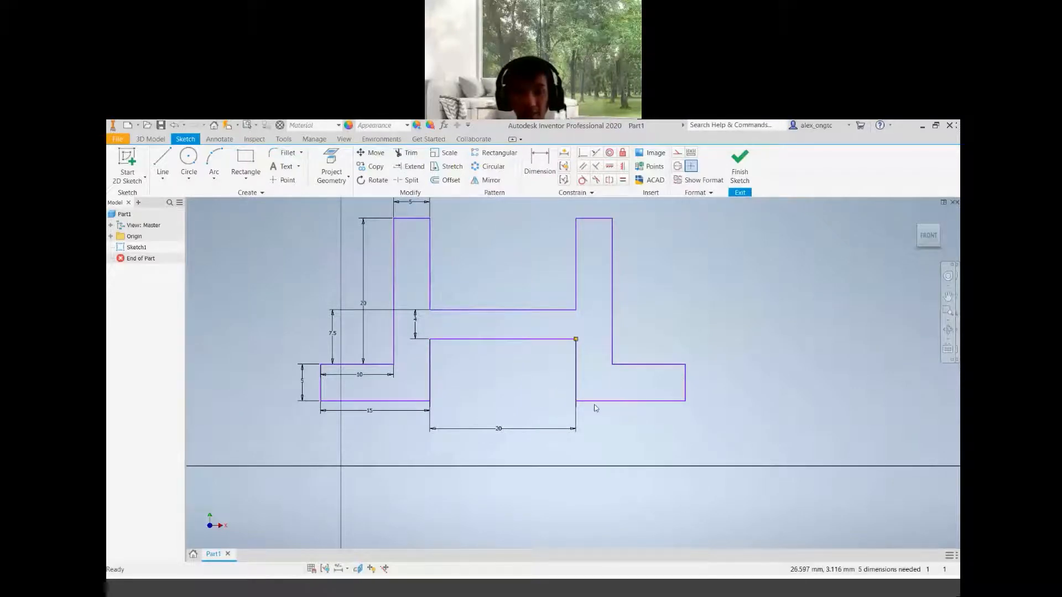
# Drag the profile geometry around to check how freely the sketch still moves
pyautogui.moveTo(596, 401)
pyautogui.mouseDown()
pyautogui.moveTo(604, 425)
pyautogui.moveTo(660, 433)
pyautogui.mouseUp()
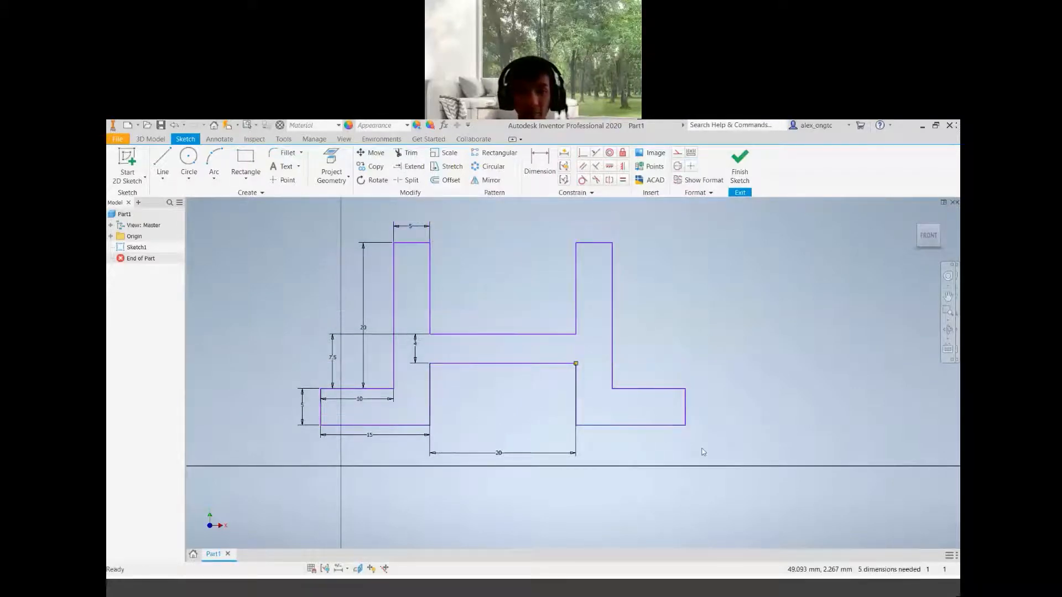
pyautogui.moveTo(642, 454); pyautogui.dragTo(554, 447, button='middle')
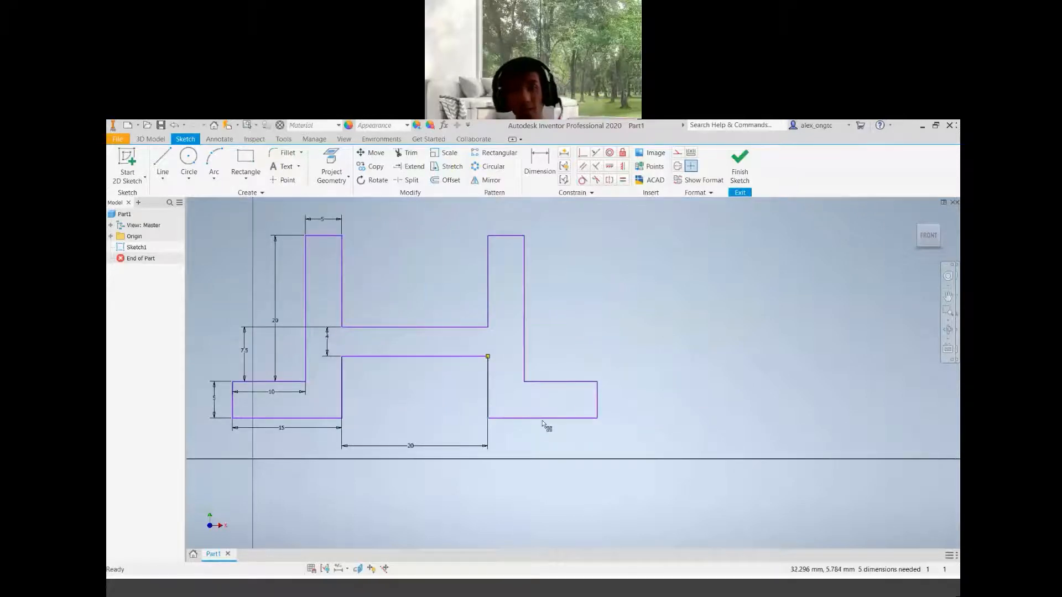
pyautogui.moveTo(543, 419); pyautogui.dragTo(556, 439)
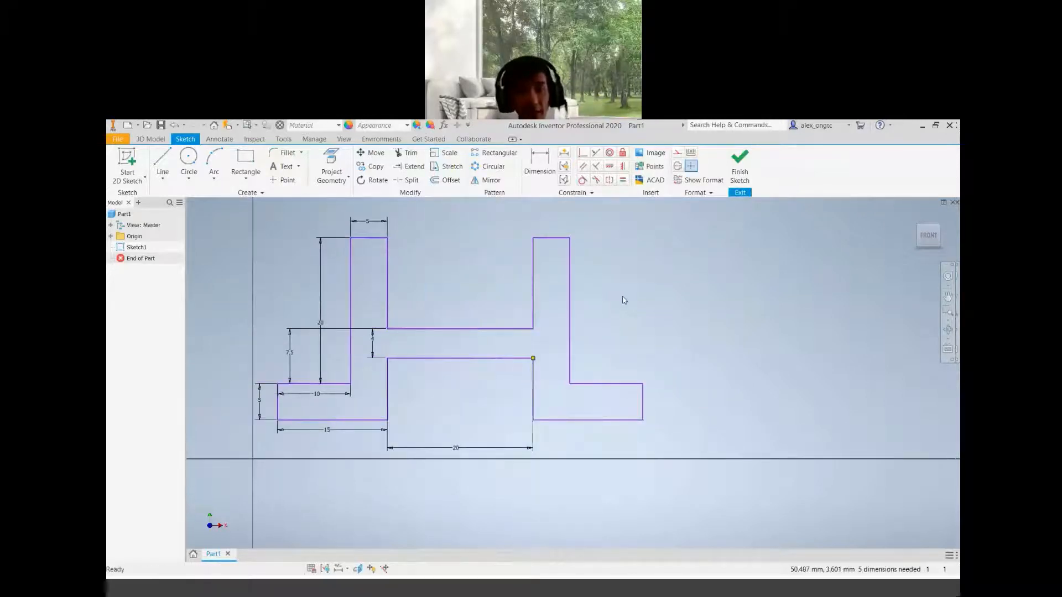
pyautogui.moveTo(570, 237); pyautogui.dragTo(489, 228)
pyautogui.moveTo(562, 412)
pyautogui.mouseDown()
pyautogui.moveTo(646, 425)
pyautogui.moveTo(675, 323)
pyautogui.mouseUp()
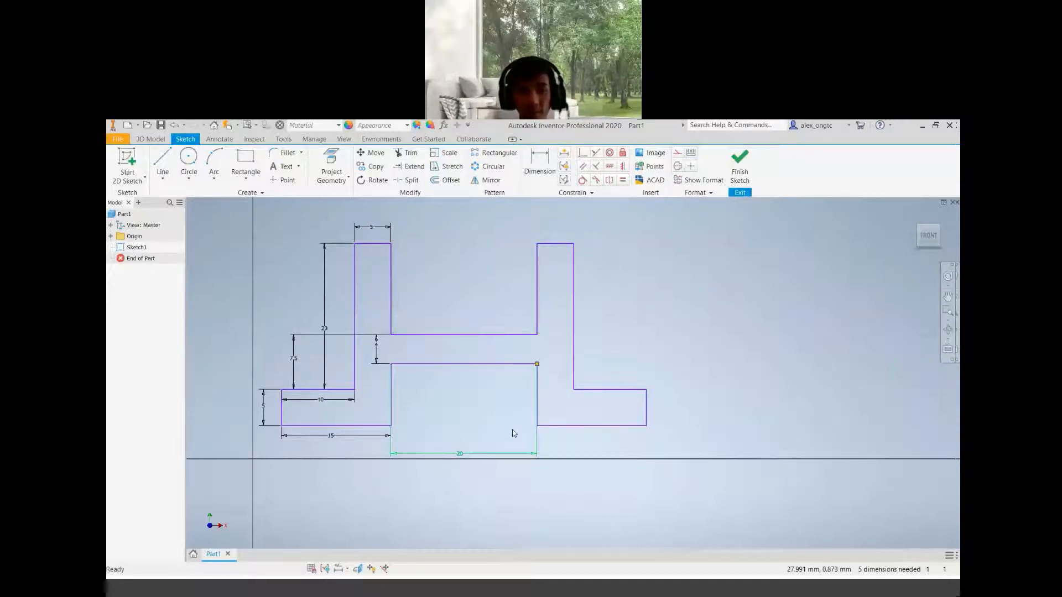
# Move the 20 mm dimension up into the middle opening between the two risers
pyautogui.moveTo(460, 453); pyautogui.dragTo(468, 392)
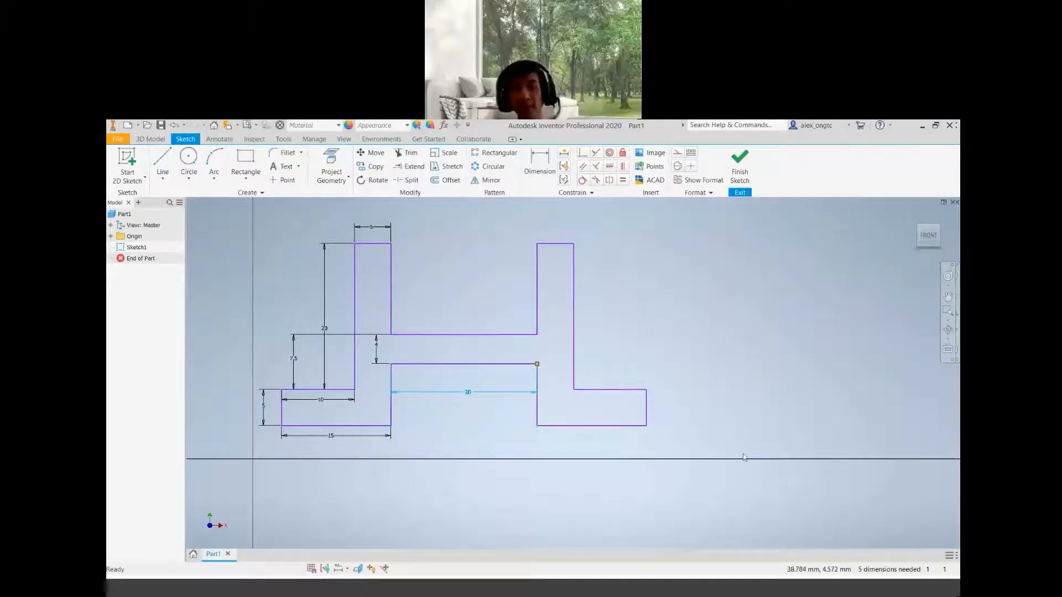
pyautogui.moveTo(749, 482); pyautogui.dragTo(659, 432, button='middle')
pyautogui.moveTo(531, 427); pyautogui.dragTo(642, 419, button='middle')
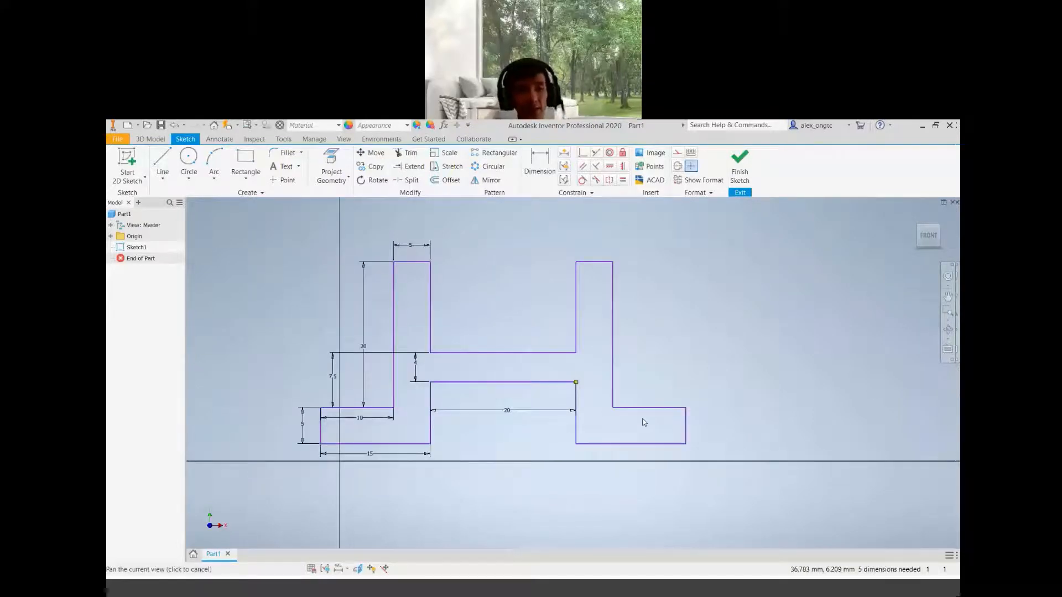
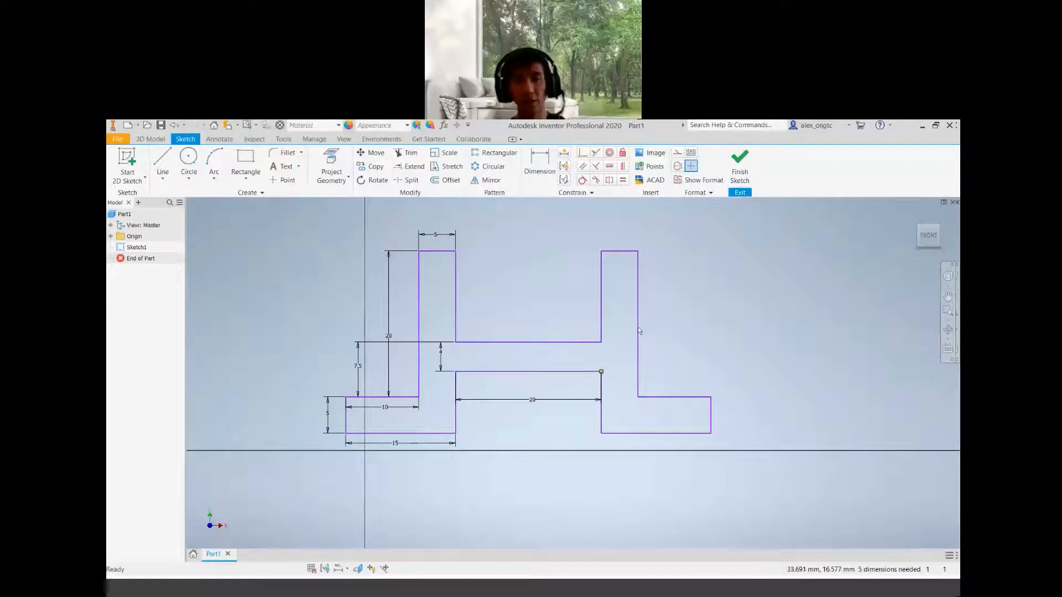
# Show all sketch constraints on the profile to review them, then hide them again
pyautogui.scroll(5, 650, 355)
pyautogui.moveTo(650, 355)
pyautogui.mouseDown(button='middle')
pyautogui.moveTo(719, 410)
pyautogui.moveTo(711, 404)
pyautogui.mouseUp(button='middle')
pyautogui.scroll(-2, 711, 404)
pyautogui.scroll(1, 712, 404)
pyautogui.scroll(-4, 711, 404)
pyautogui.moveTo(742, 444)
pyautogui.mouseDown(button='middle')
pyautogui.moveTo(703, 408)
pyautogui.moveTo(710, 413)
pyautogui.mouseUp(button='middle')
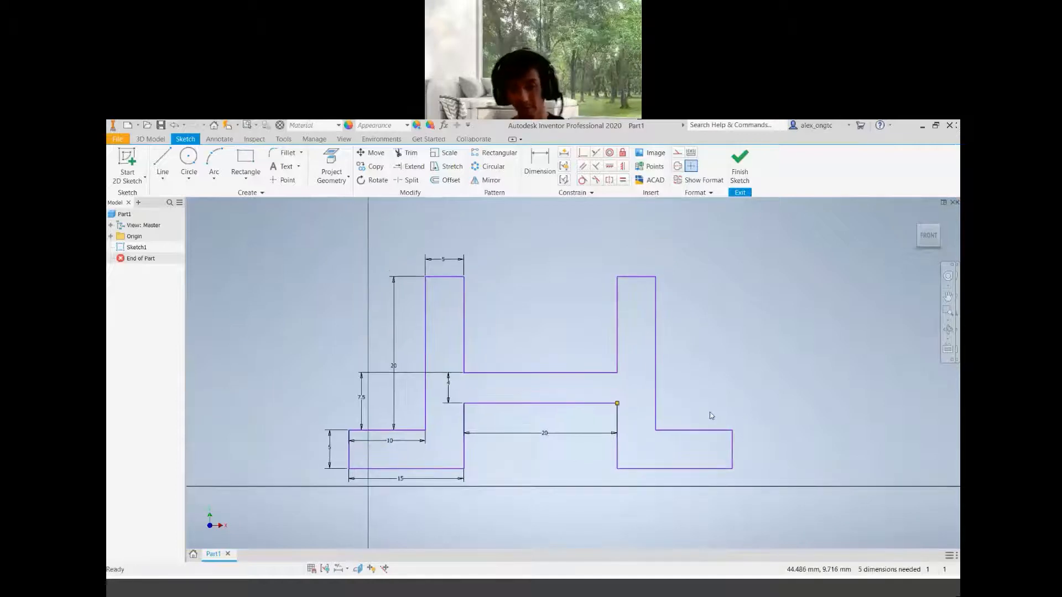
pyautogui.rightClick(707, 371)
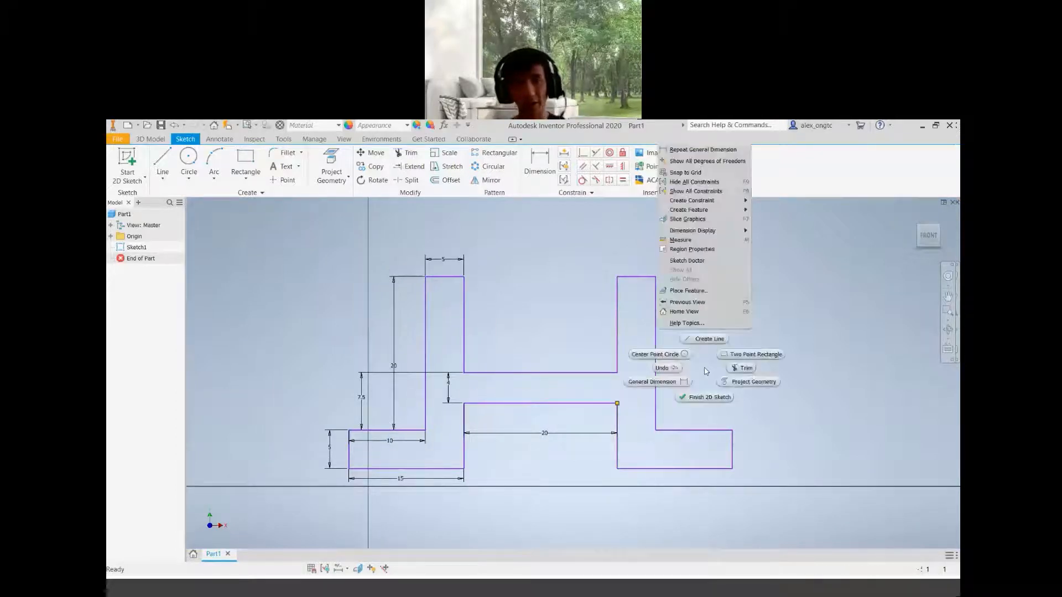
pyautogui.click(709, 192)
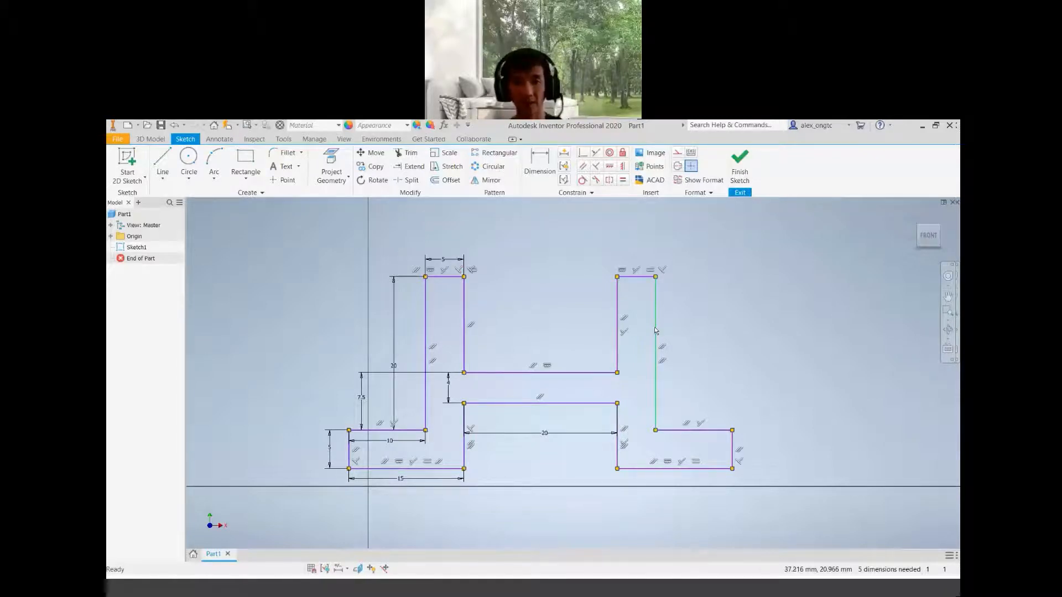
pyautogui.rightClick(712, 297)
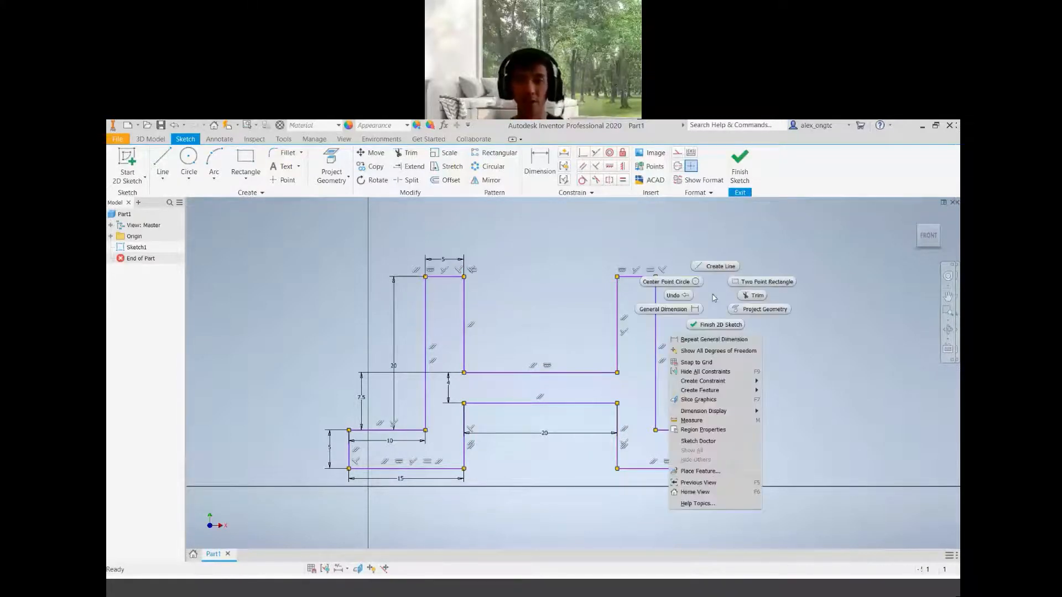
pyautogui.click(734, 375)
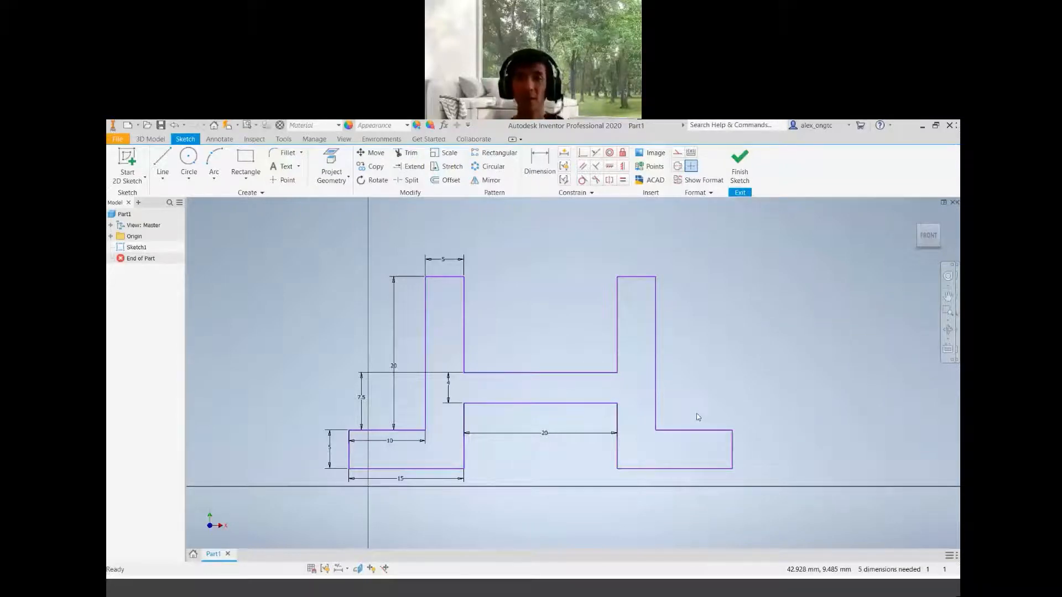
# Drag the right riser and right foot edges to test whether the whole profile still shifts as one piece
pyautogui.moveTo(722, 402); pyautogui.dragTo(715, 403, button='middle')
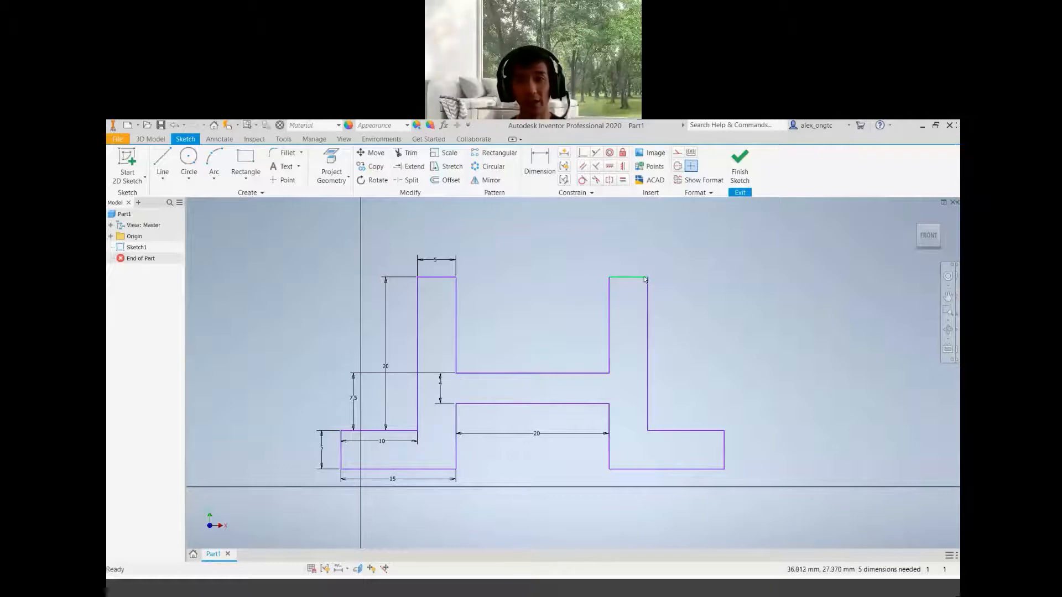
pyautogui.moveTo(626, 277)
pyautogui.mouseDown()
pyautogui.moveTo(612, 251)
pyautogui.moveTo(618, 231)
pyautogui.moveTo(636, 268)
pyautogui.mouseUp()
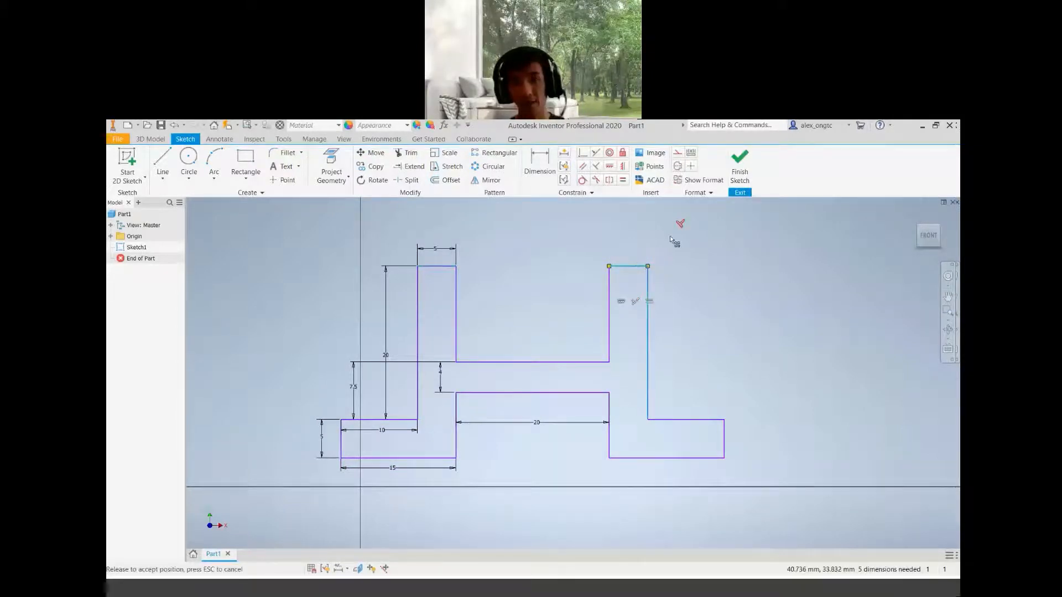
pyautogui.moveTo(648, 272)
pyautogui.mouseDown()
pyautogui.moveTo(650, 303)
pyautogui.moveTo(650, 256)
pyautogui.moveTo(637, 267)
pyautogui.moveTo(703, 303)
pyautogui.moveTo(671, 315)
pyautogui.moveTo(702, 312)
pyautogui.moveTo(515, 325)
pyautogui.moveTo(731, 310)
pyautogui.moveTo(612, 324)
pyautogui.mouseUp()
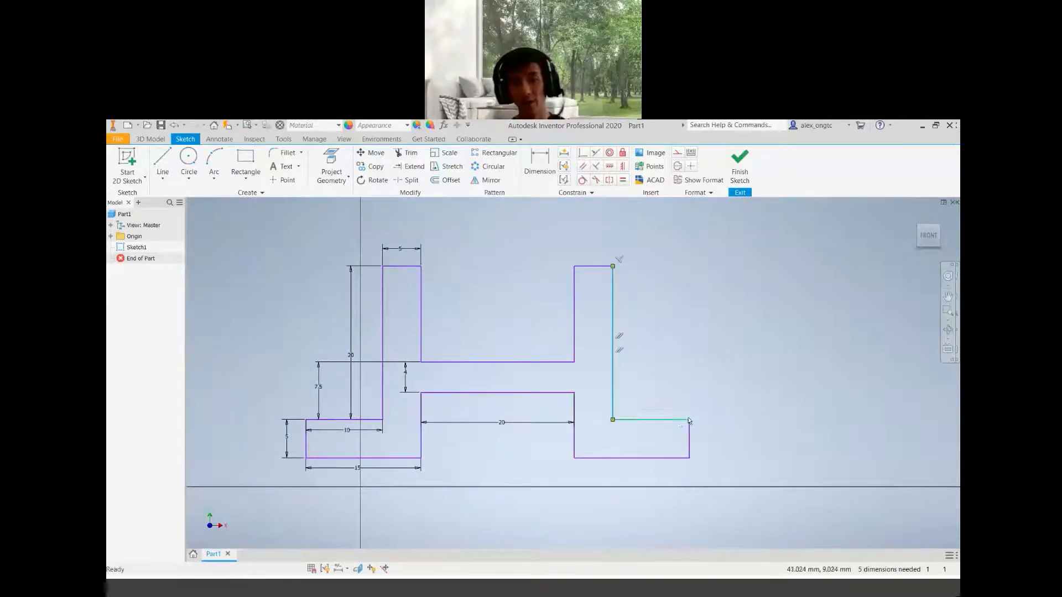
pyautogui.moveTo(689, 420)
pyautogui.mouseDown()
pyautogui.moveTo(703, 387)
pyautogui.moveTo(689, 403)
pyautogui.moveTo(711, 399)
pyautogui.mouseUp()
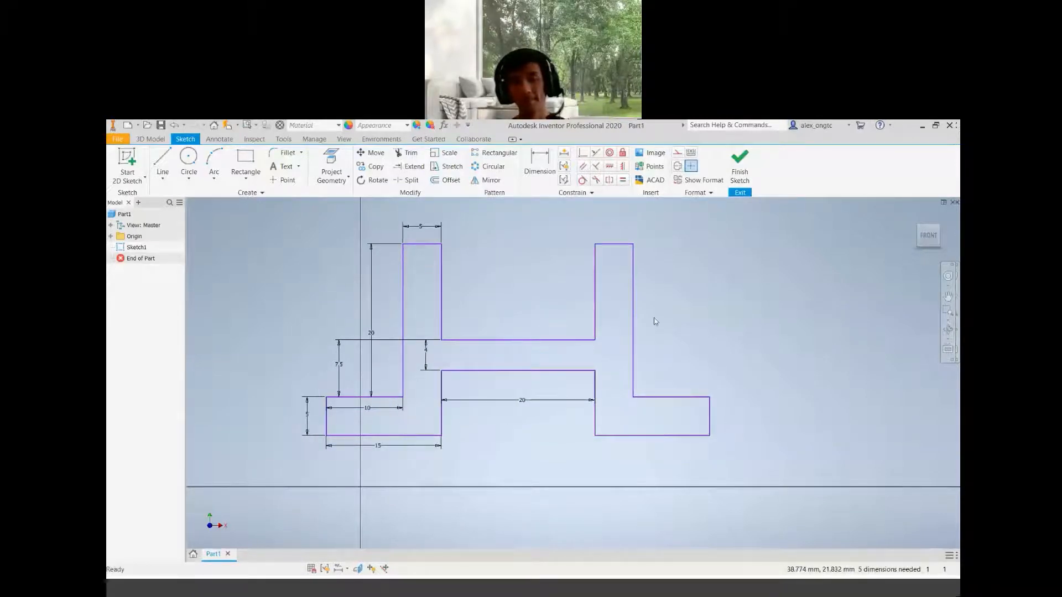
pyautogui.moveTo(671, 308); pyautogui.dragTo(679, 355, button='middle')
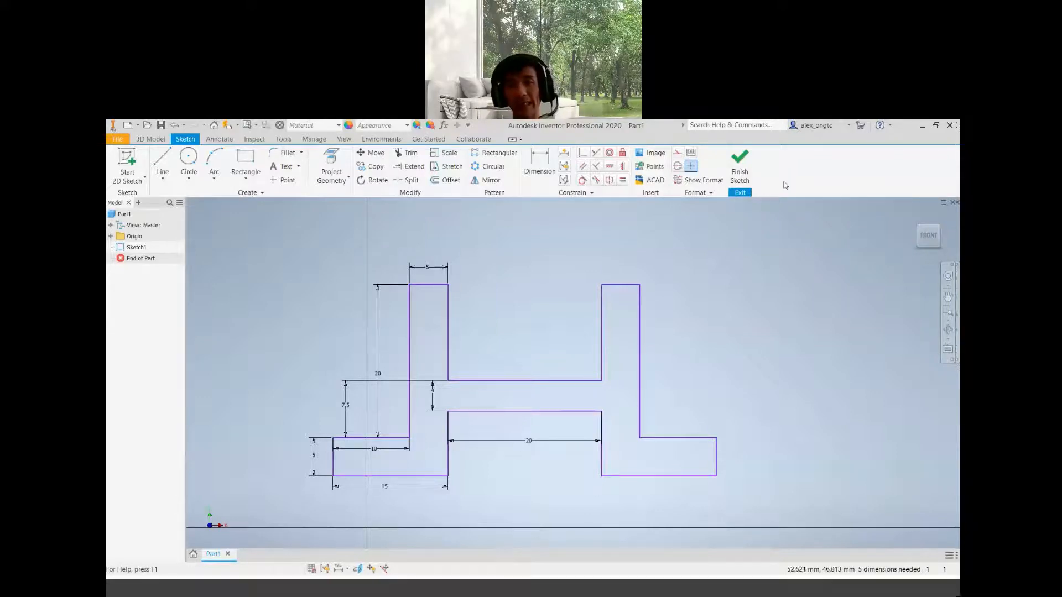
# Finish the sketch and start an Extrude on the bracket profile
pyautogui.click(740, 173)
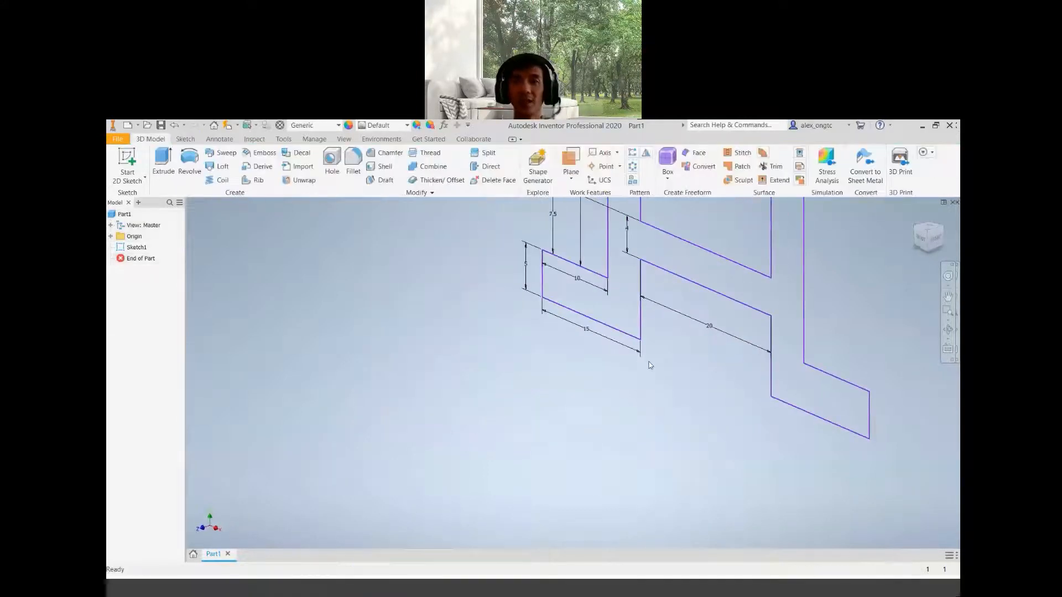
pyautogui.scroll(2, 648, 368)
pyautogui.moveTo(672, 341)
pyautogui.mouseDown(button='middle')
pyautogui.moveTo(530, 474)
pyautogui.moveTo(607, 399)
pyautogui.mouseUp(button='middle')
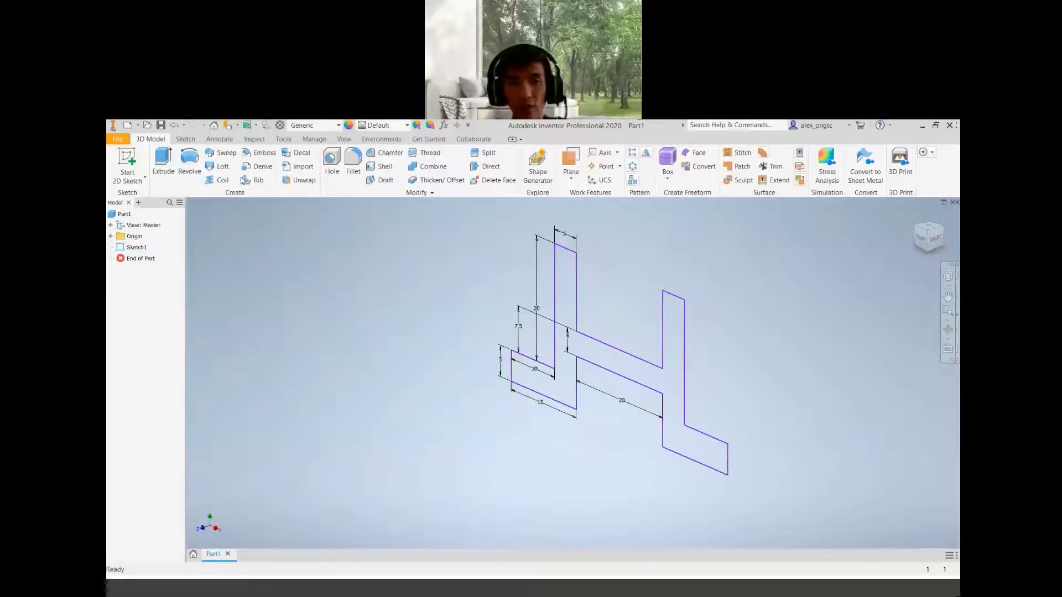
pyautogui.click(163, 172)
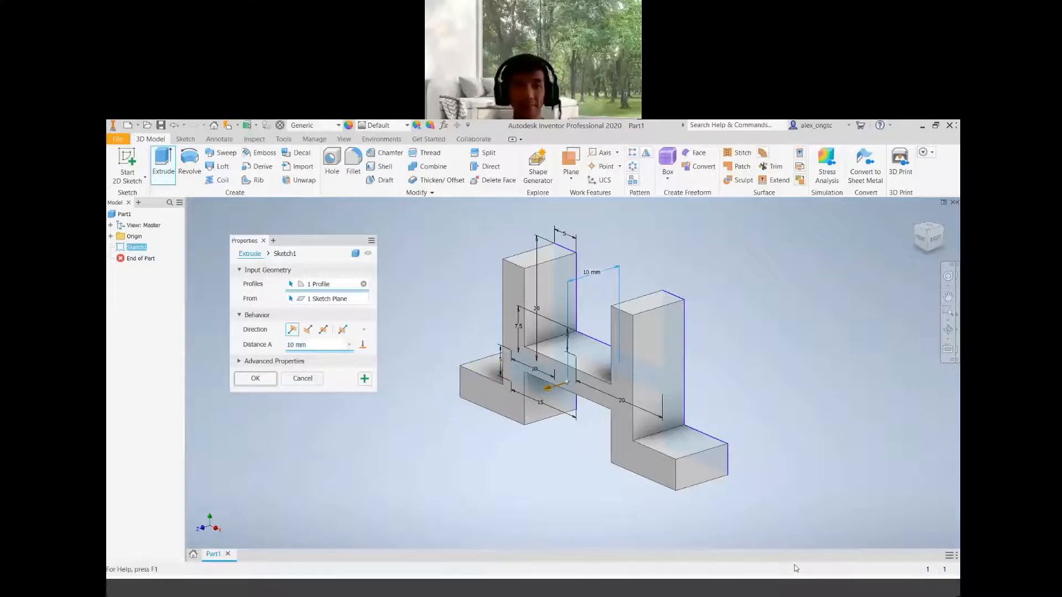
# Switch to the reference drawing PDF and examine its views for the part's depth
pyautogui.hotkey('alt', 'Tab')
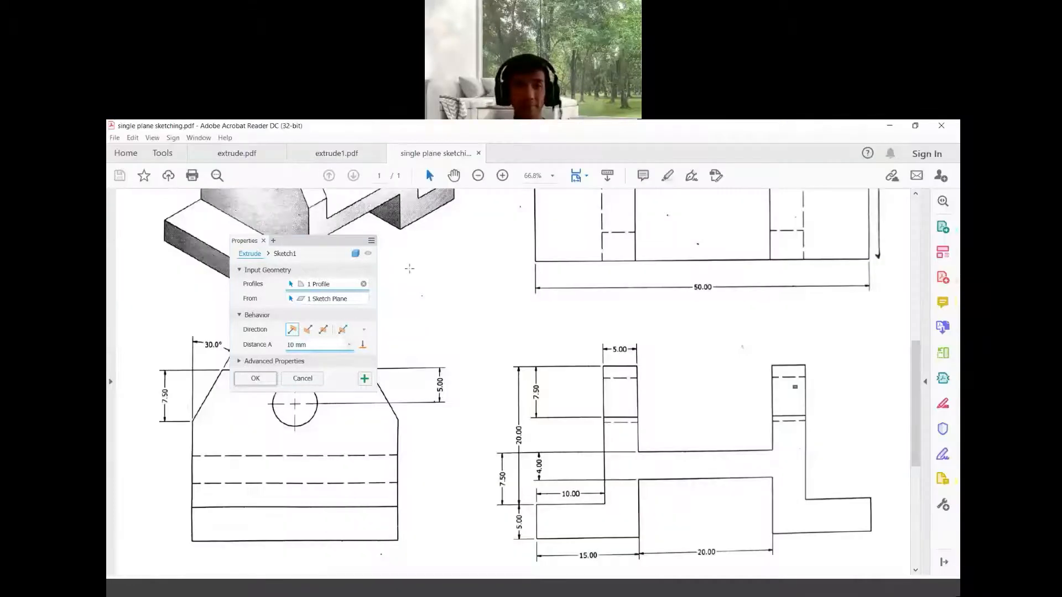
pyautogui.scroll(3, 408, 322)
pyautogui.scroll(-3, 409, 327)
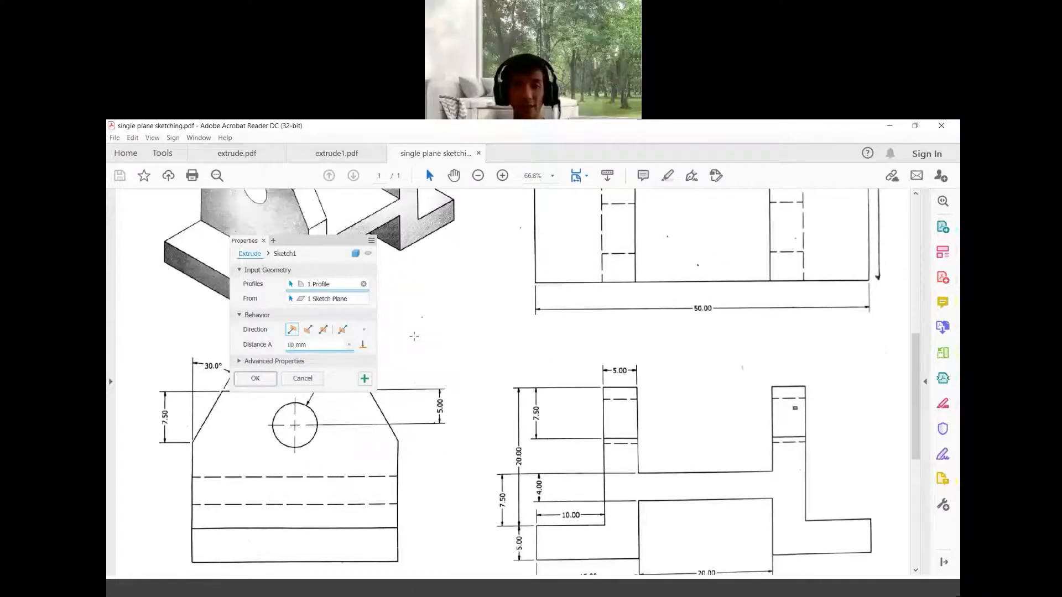
pyautogui.scroll(3, 412, 332)
pyautogui.scroll(2, 415, 336)
pyautogui.scroll(-3, 415, 337)
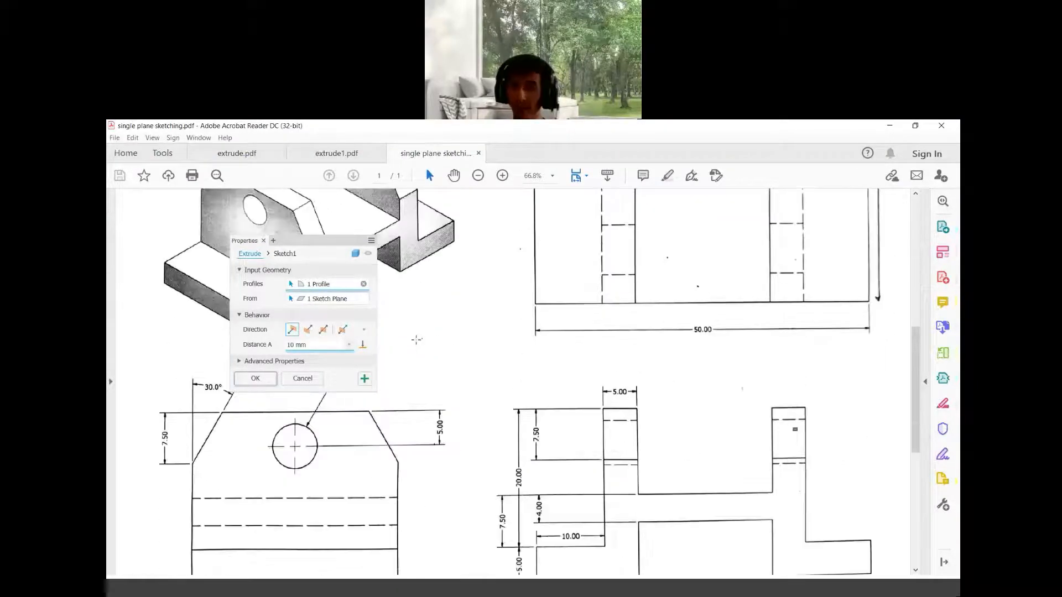
pyautogui.scroll(3, 415, 338)
pyautogui.scroll(-2, 719, 376)
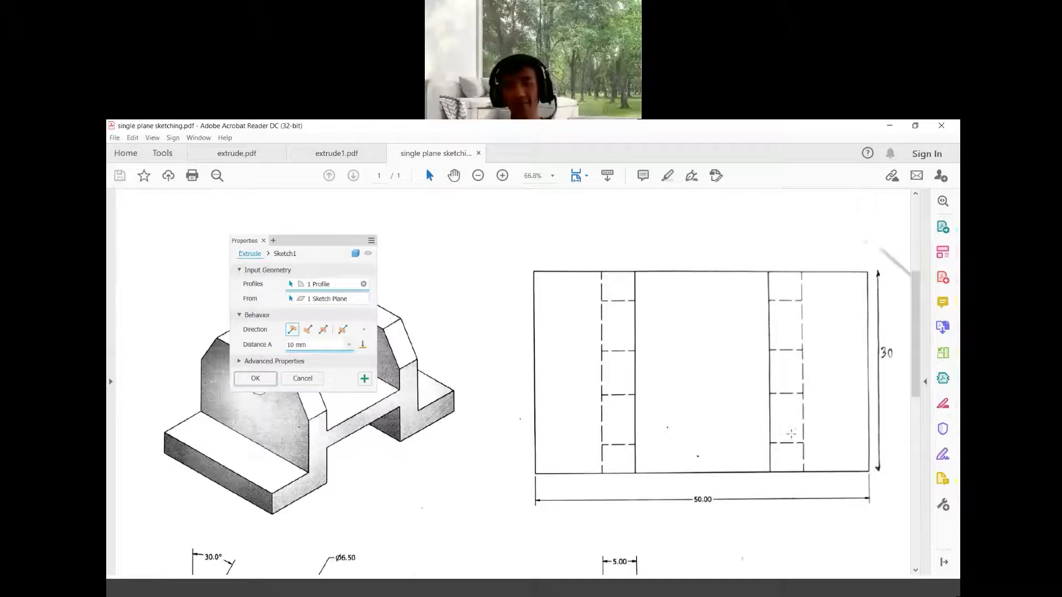
pyautogui.scroll(2, 802, 387)
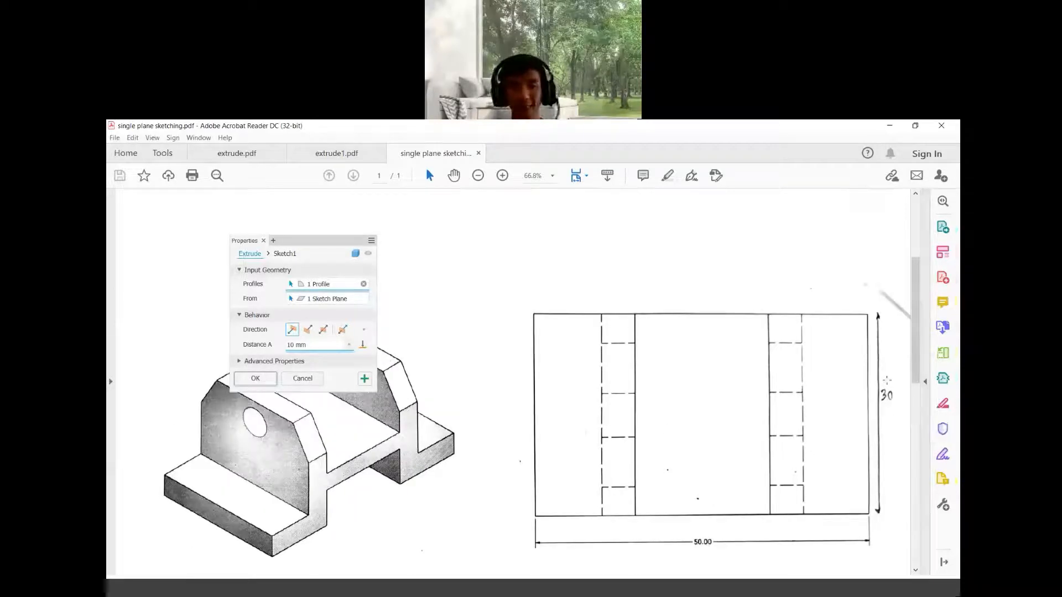
pyautogui.scroll(-3, 886, 390)
pyautogui.scroll(3, 798, 383)
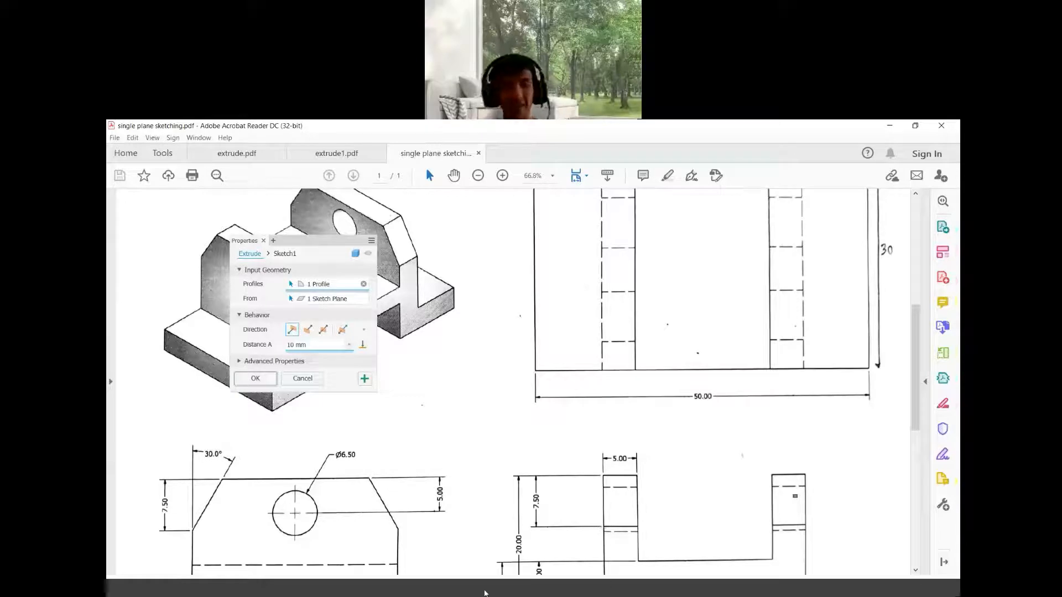
# Return to the model and extrude the profile 30 mm
pyautogui.hotkey('alt', 'Tab')
pyautogui.click(320, 345)
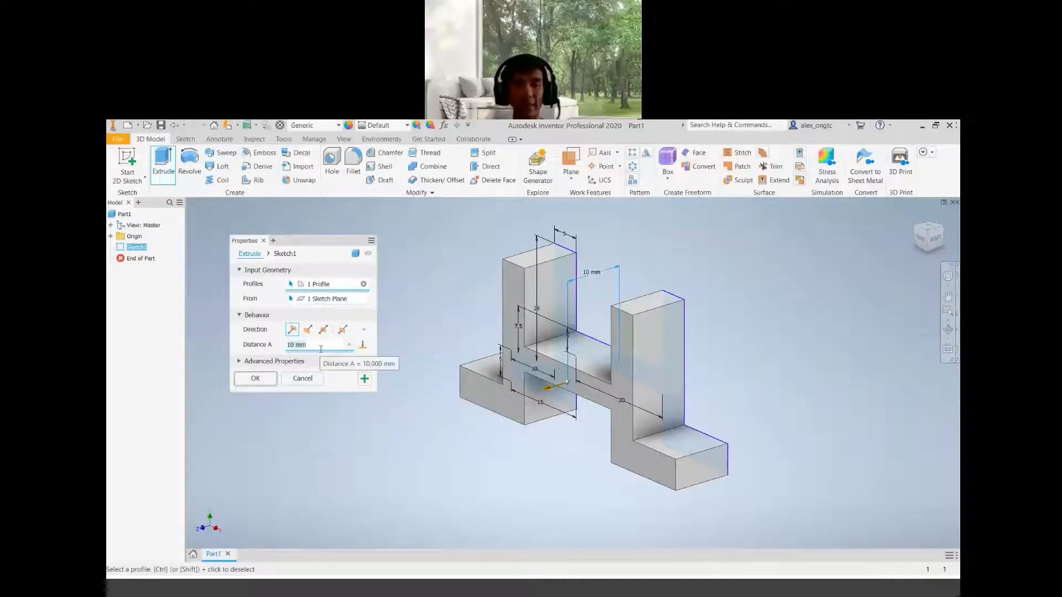
pyautogui.write('30')
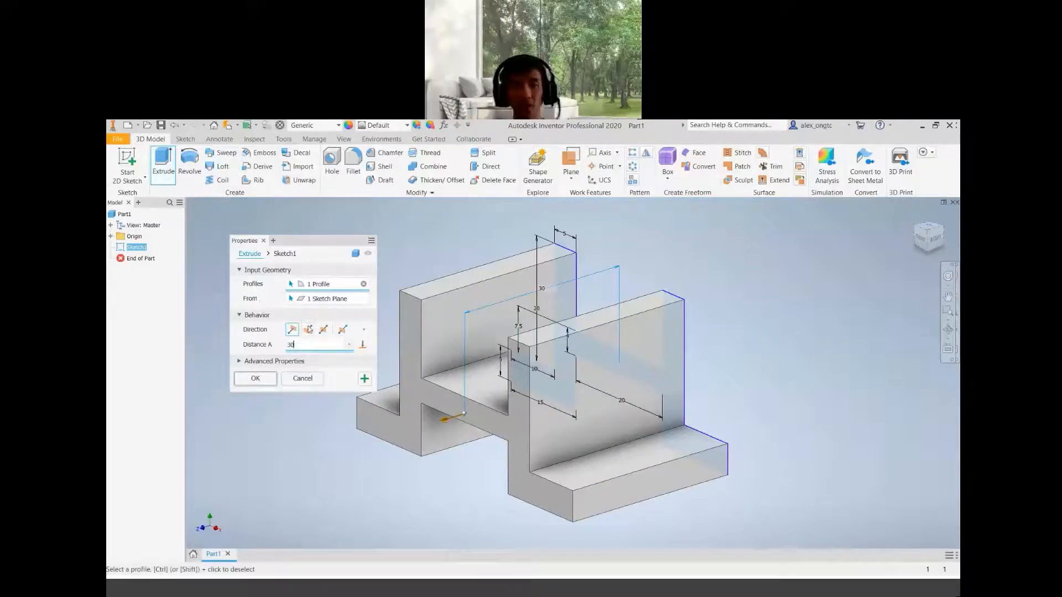
pyautogui.scroll(5, 531, 344)
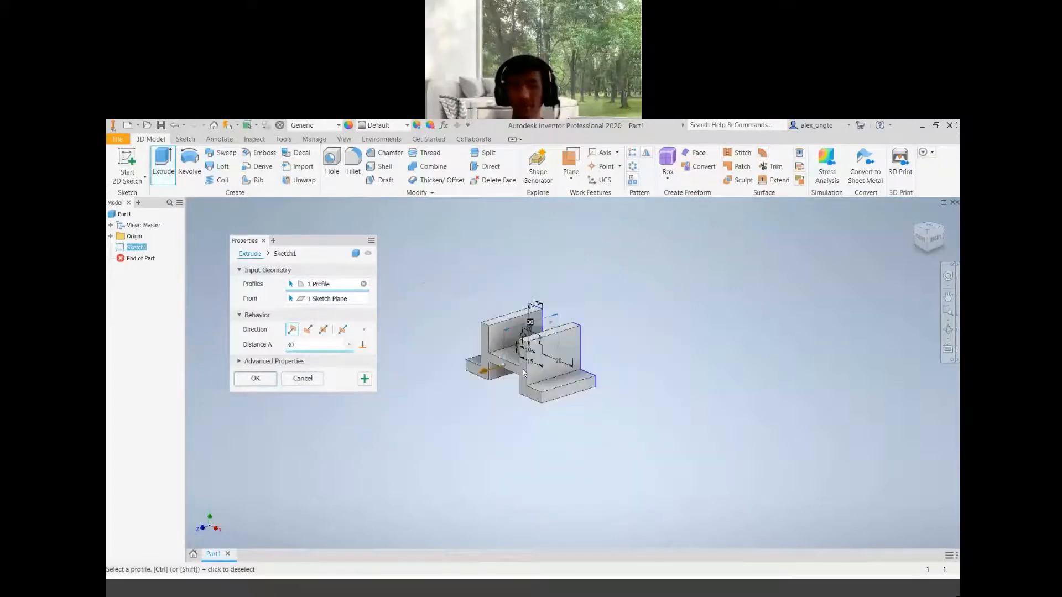
pyautogui.scroll(-3, 532, 374)
pyautogui.scroll(-3, 498, 332)
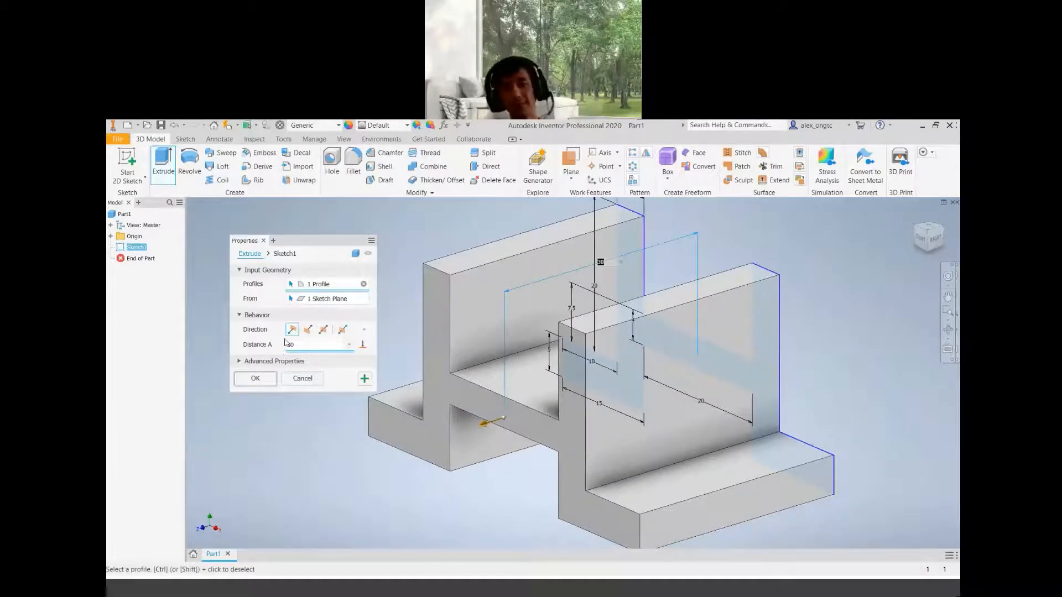
pyautogui.click(247, 383)
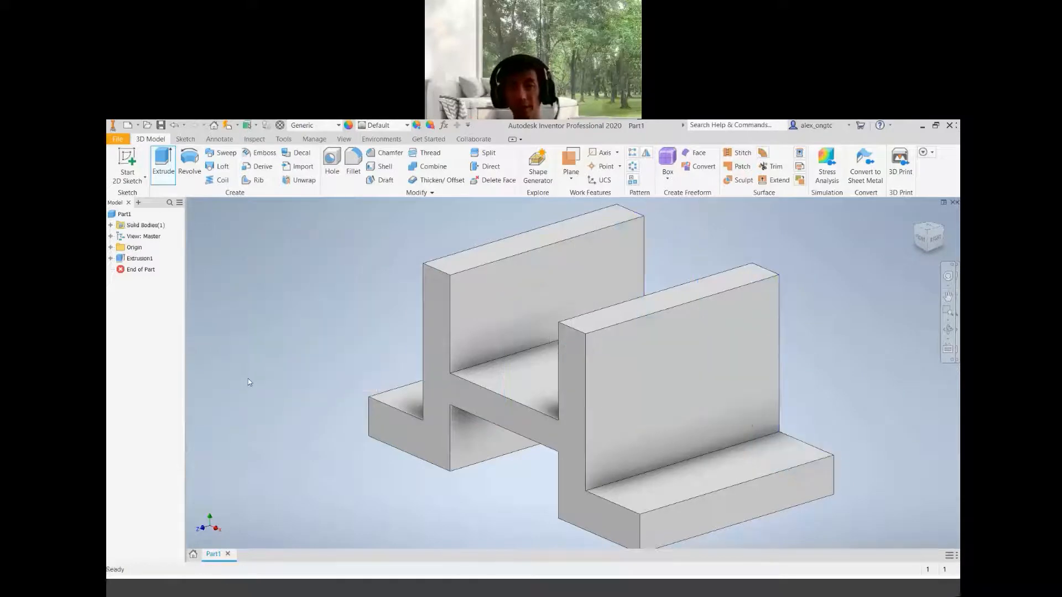
# Orbit around the extruded solid with the view cube to inspect it from several sides
pyautogui.scroll(-5, 594, 385)
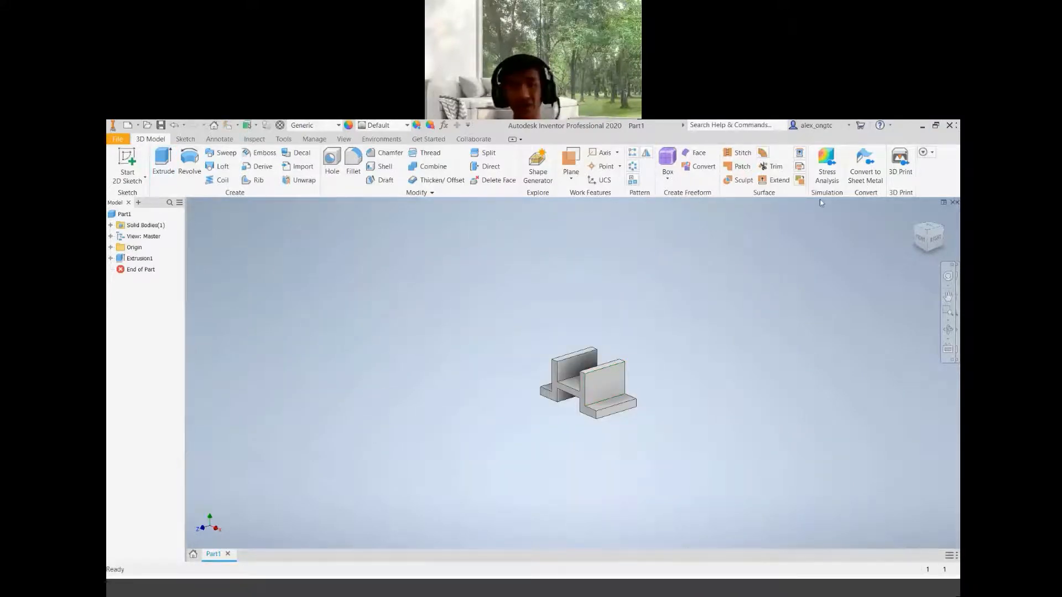
pyautogui.click(927, 235)
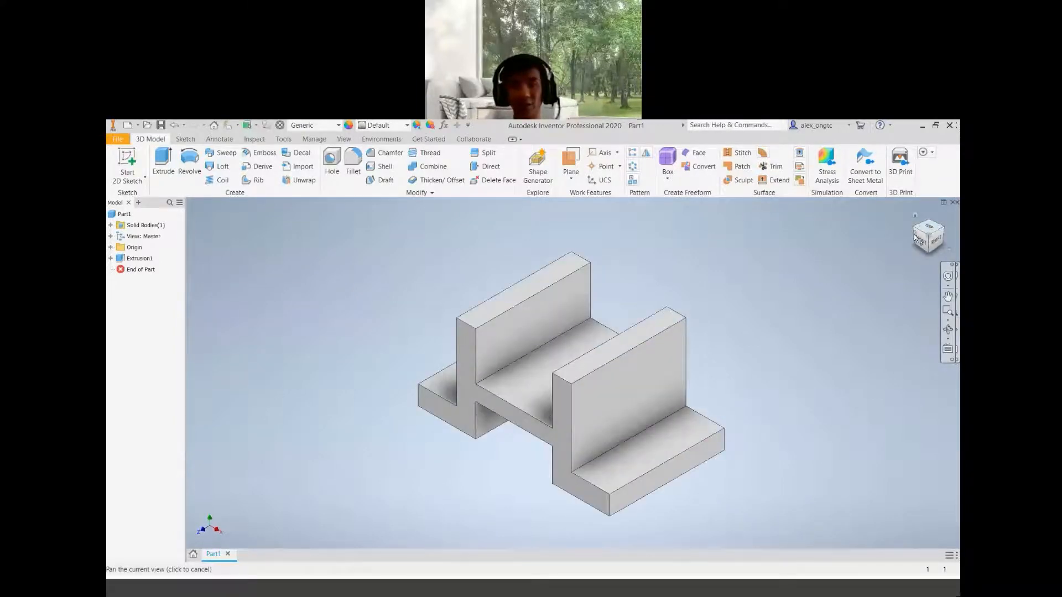
pyautogui.click(917, 231)
pyautogui.click(917, 231)
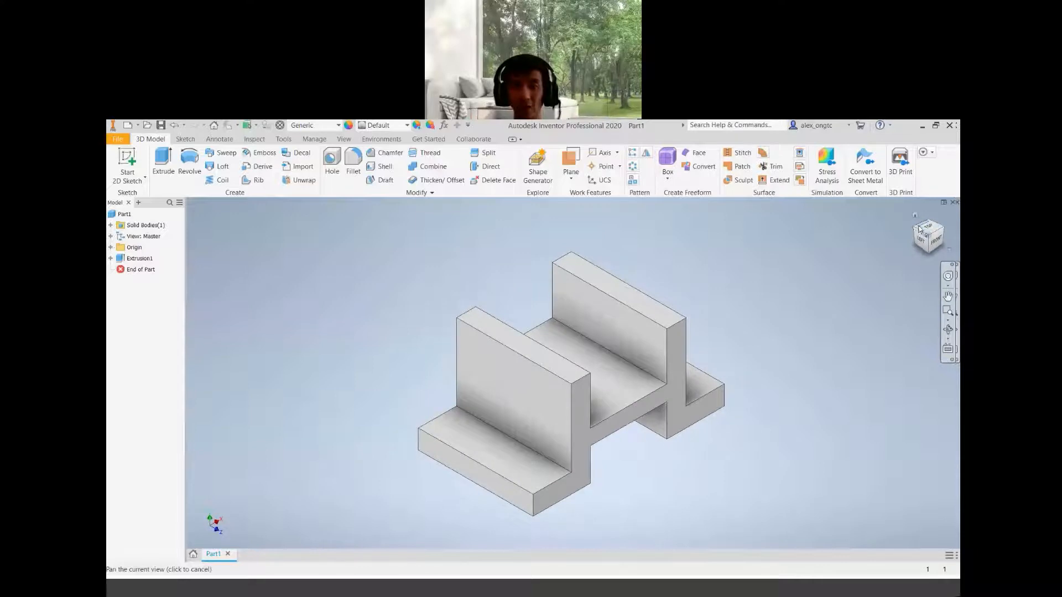
pyautogui.click(916, 231)
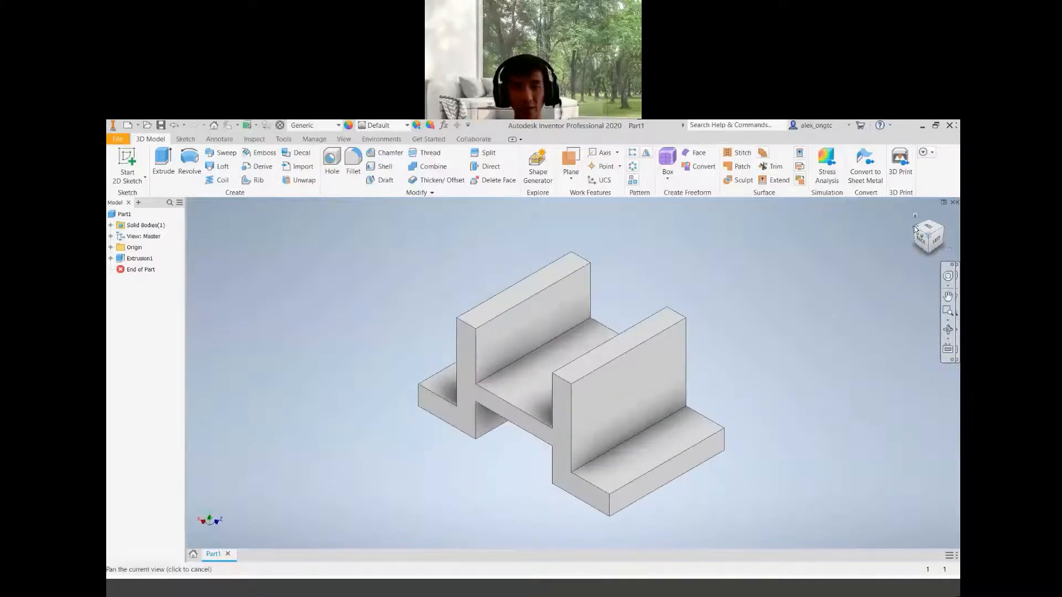
pyautogui.click(917, 230)
pyautogui.click(929, 232)
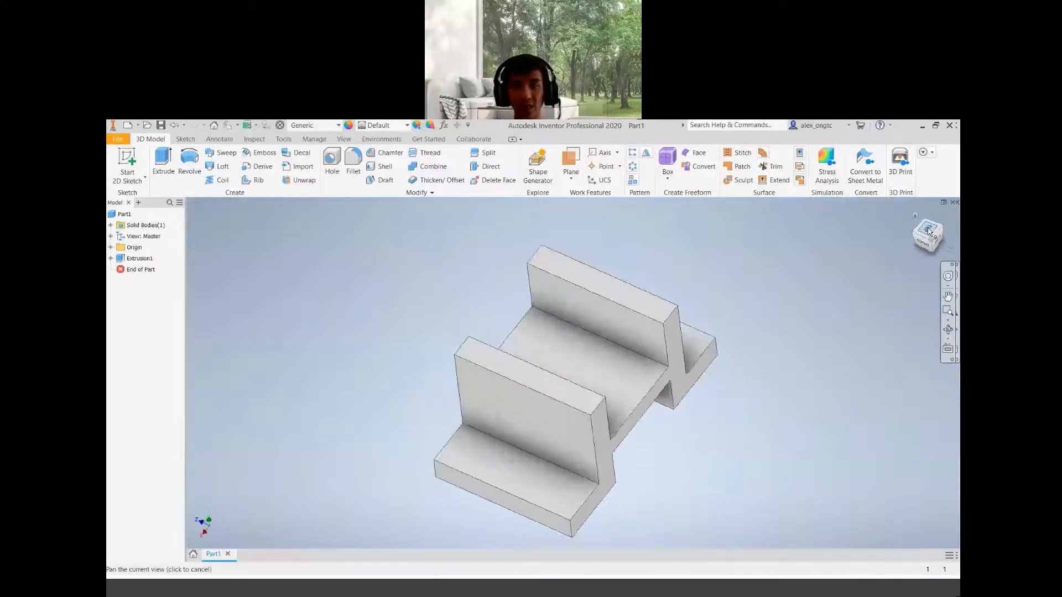
pyautogui.click(945, 220)
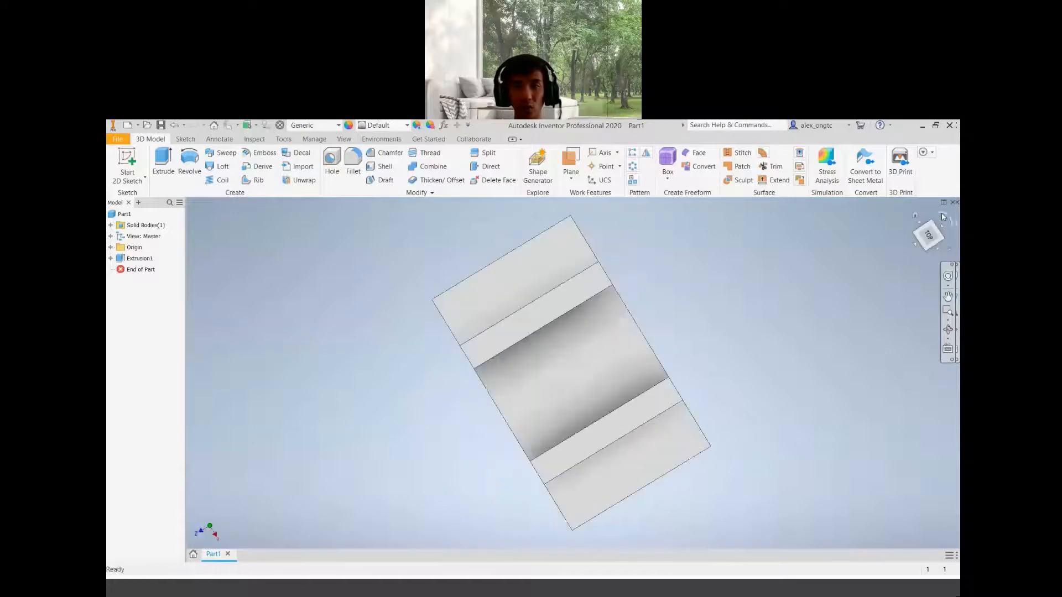
pyautogui.click(915, 216)
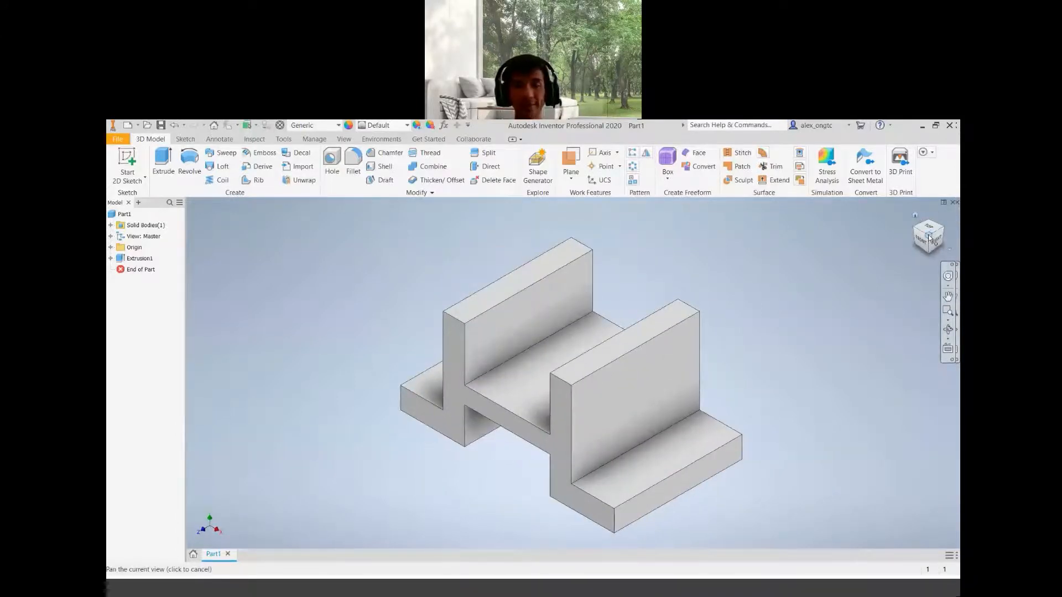
pyautogui.click(915, 232)
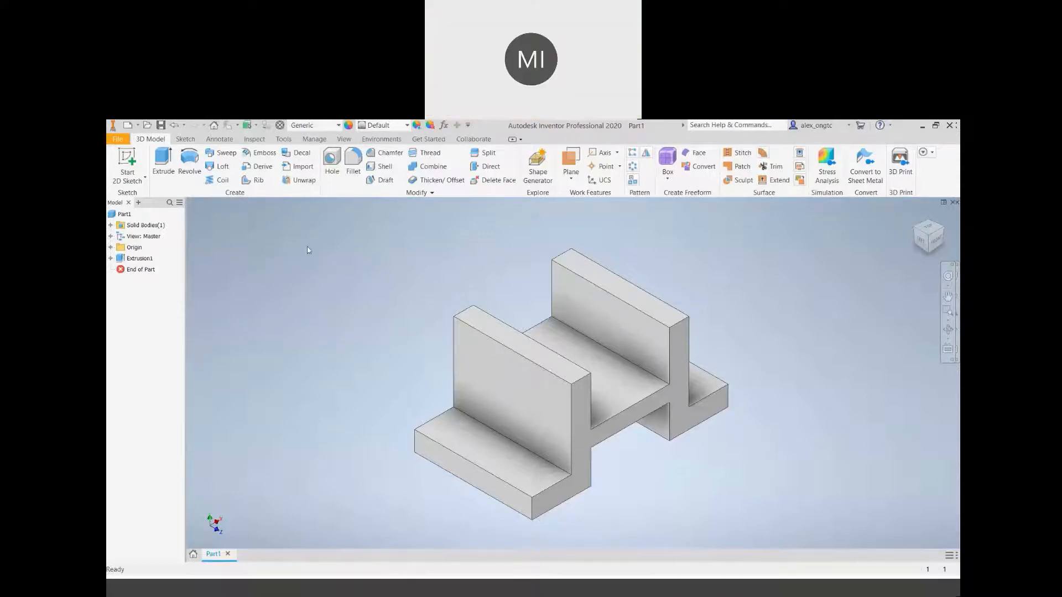
# Undo the extrusion and extrude the profile again 30 mm, trying the flipped direction before keeping the default one
pyautogui.click(174, 128)
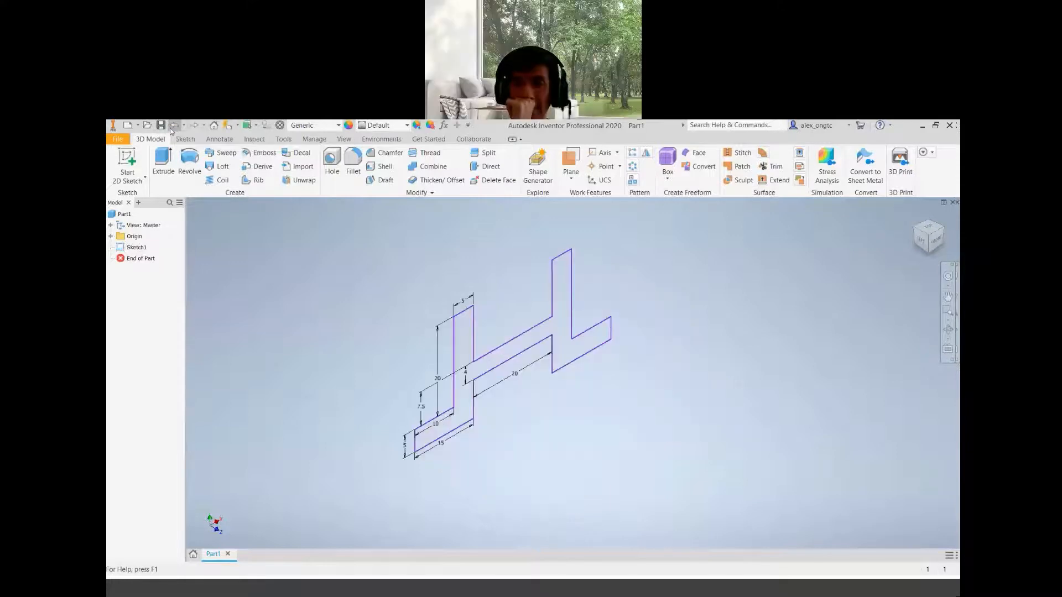
pyautogui.click(932, 240)
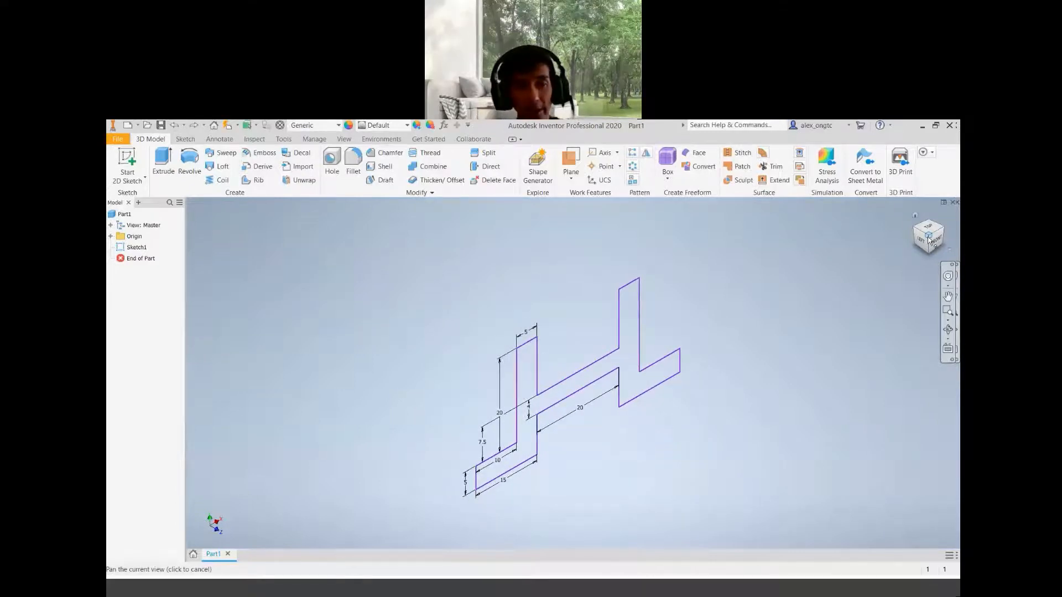
pyautogui.click(160, 176)
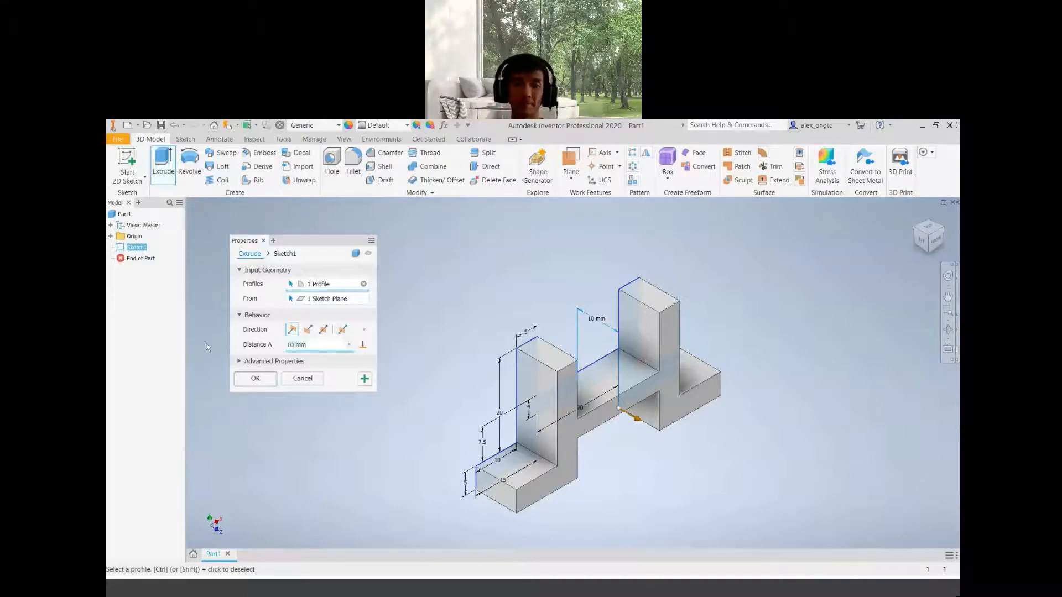
pyautogui.write('30')
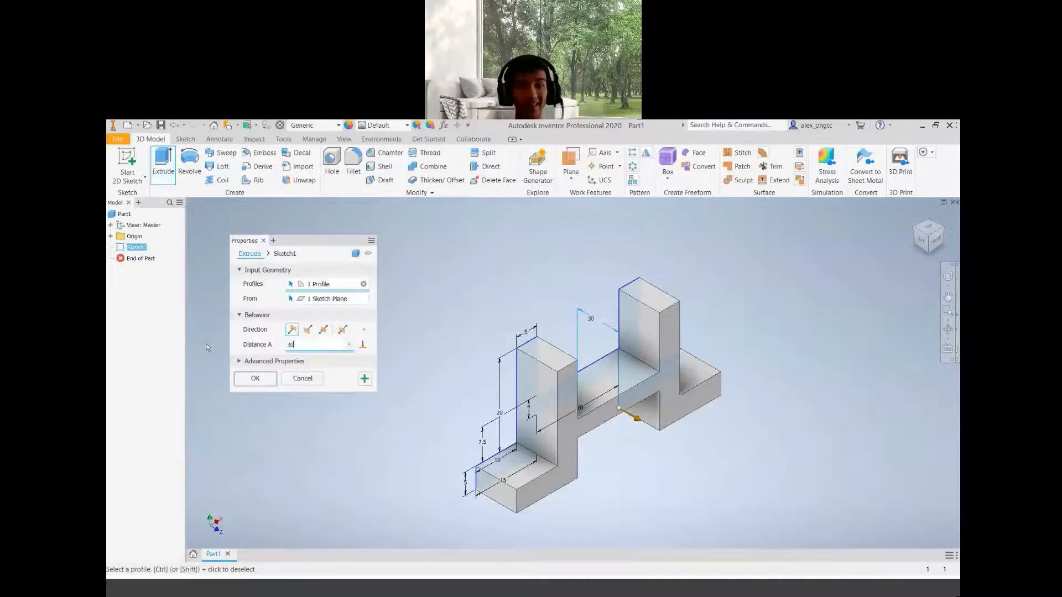
pyautogui.click(308, 329)
pyautogui.click(296, 334)
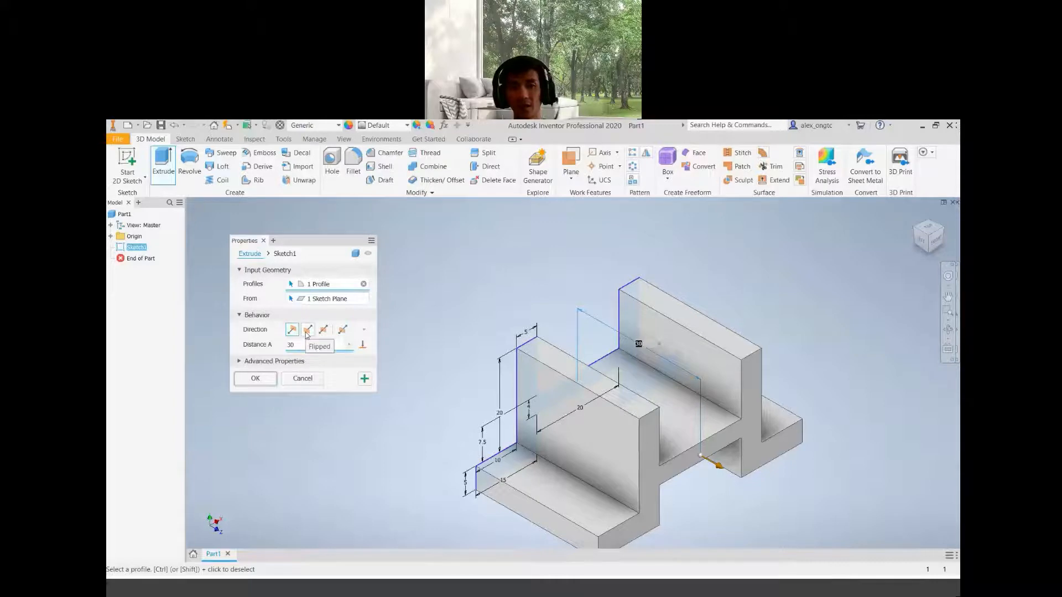
pyautogui.click(307, 332)
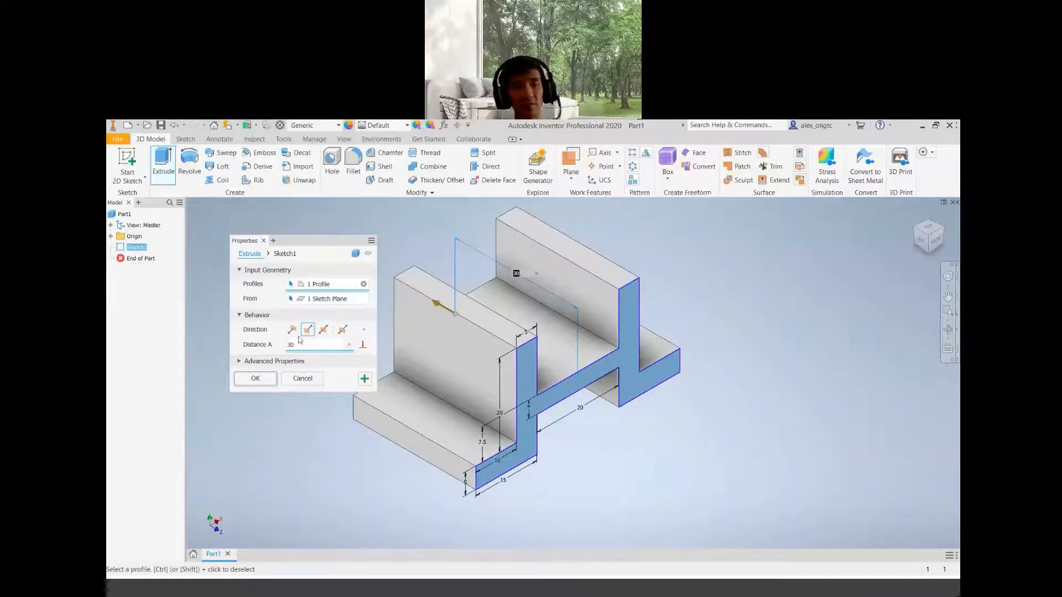
pyautogui.click(295, 333)
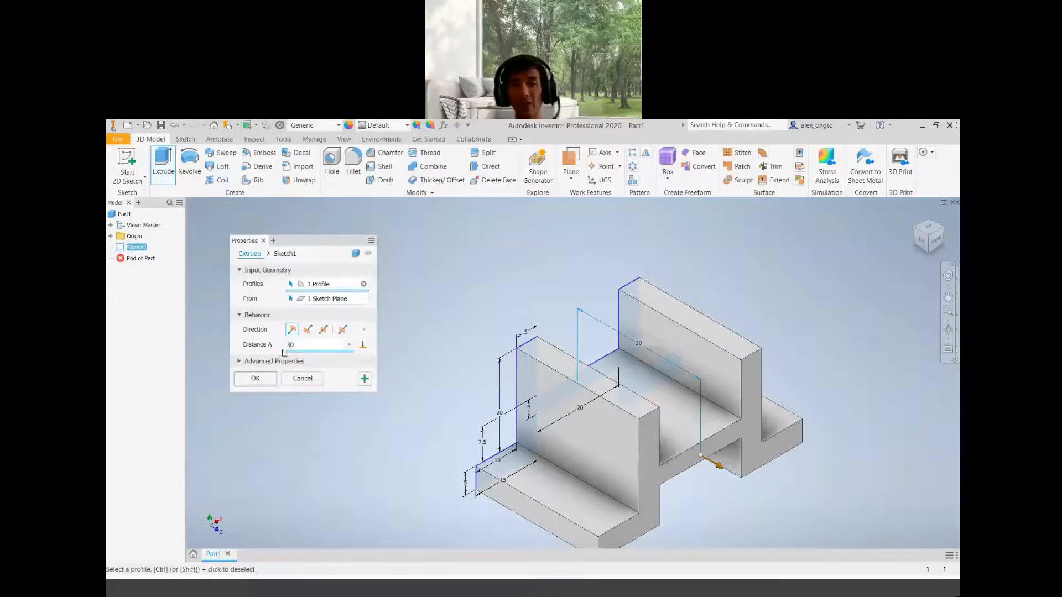
pyautogui.click(256, 379)
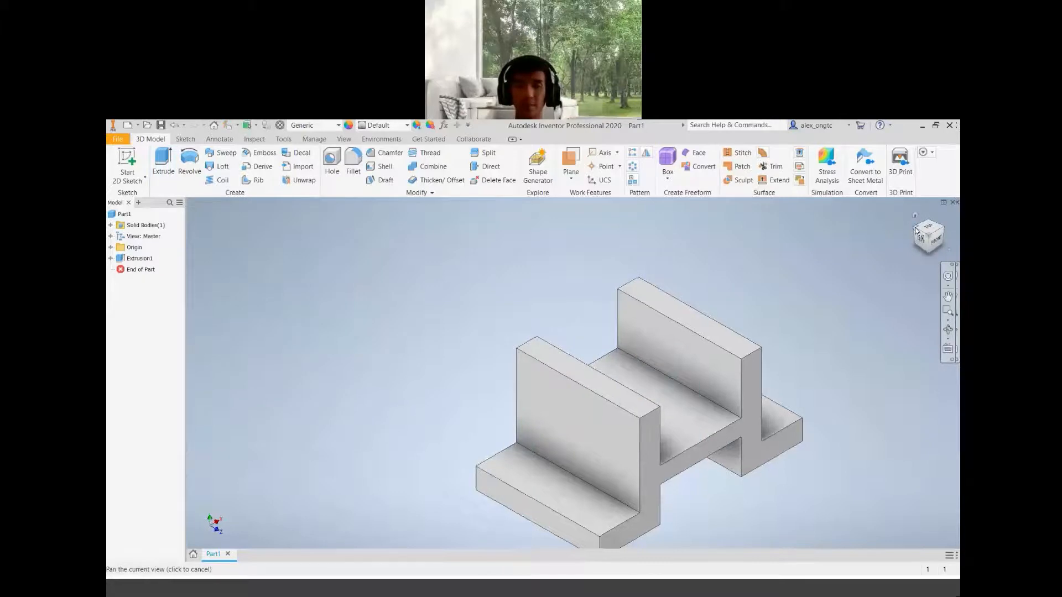
# Switch to the reference drawing PDF and examine its views for the next features
pyautogui.click(916, 231)
pyautogui.click(916, 231)
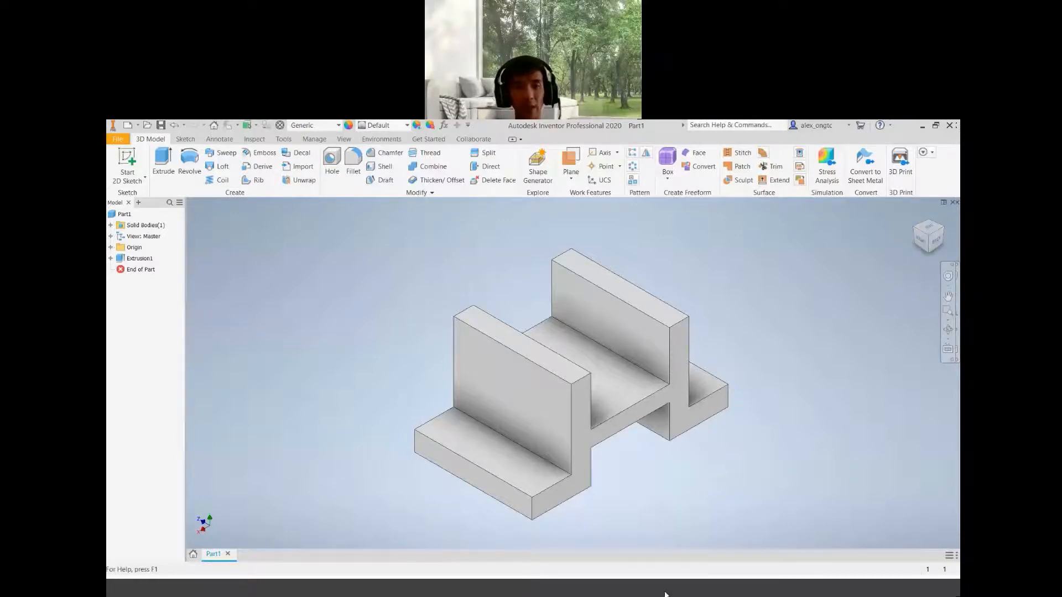
pyautogui.hotkey('alt', 'Tab')
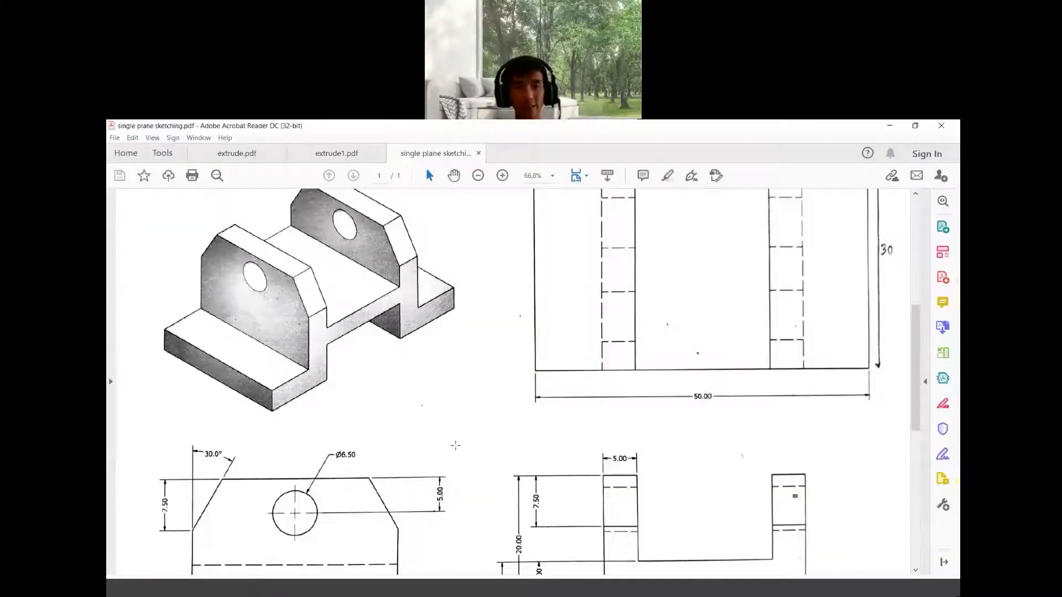
pyautogui.scroll(-3, 521, 312)
pyautogui.scroll(3, 523, 314)
pyautogui.scroll(-3, 522, 314)
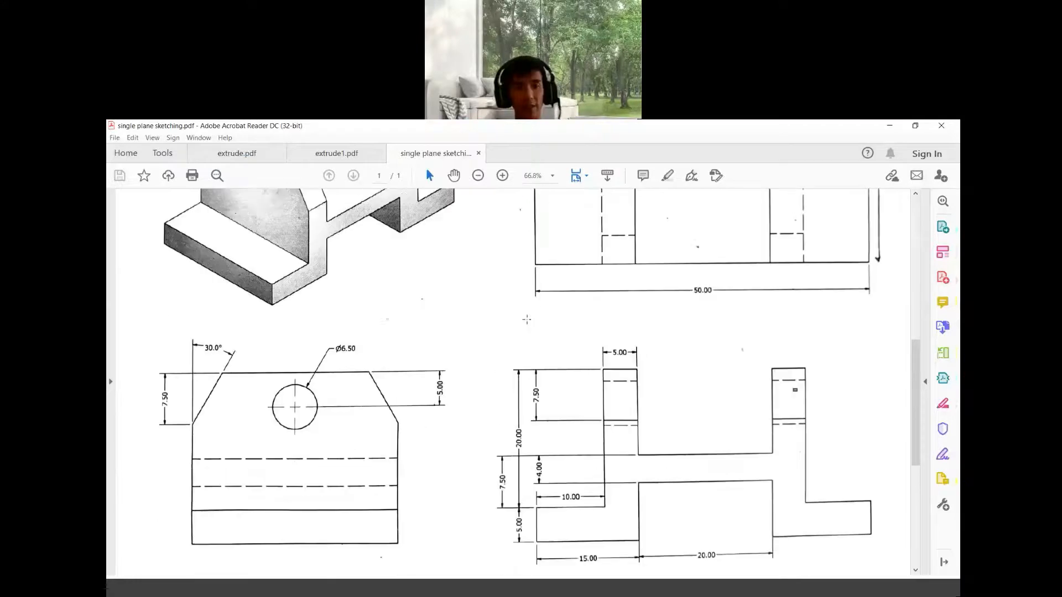
pyautogui.scroll(3, 332, 283)
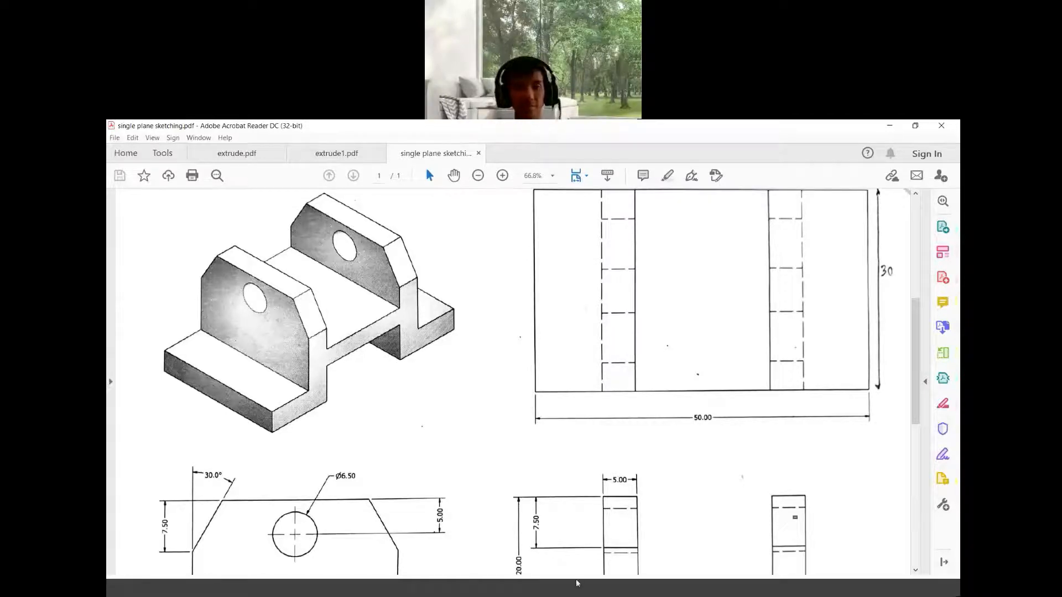
pyautogui.click(639, 594)
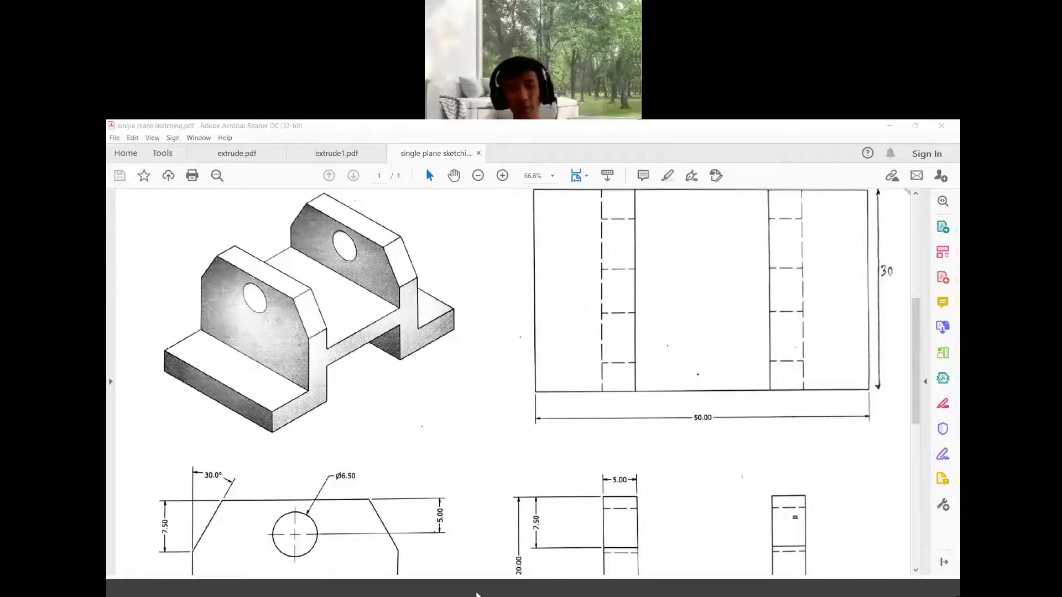
pyautogui.click(473, 593)
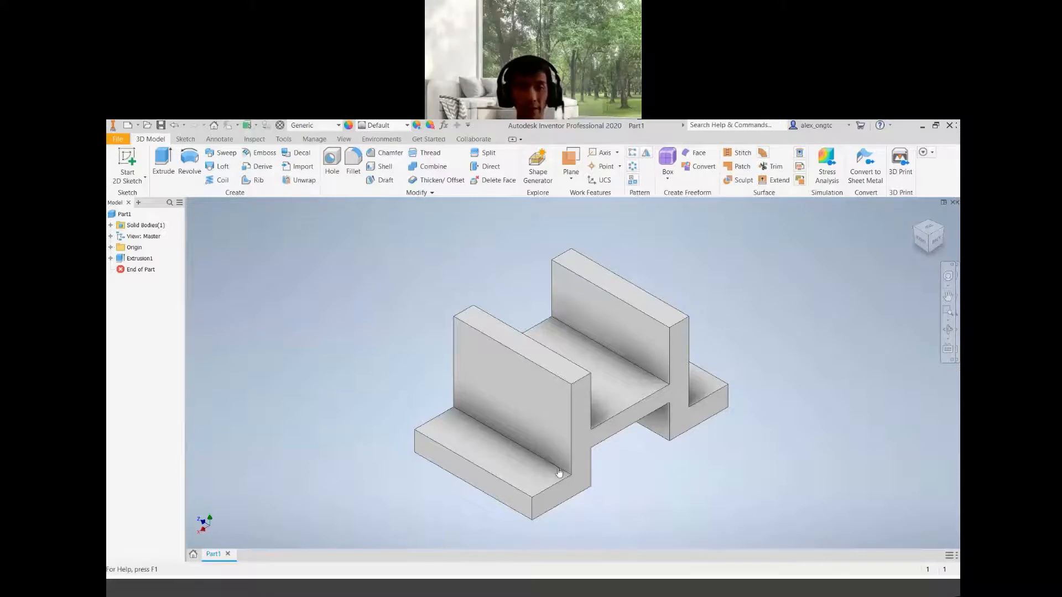
# Examine the drawing's side view with the 6.50 diameter hole and its position dimensions
pyautogui.click(487, 371)
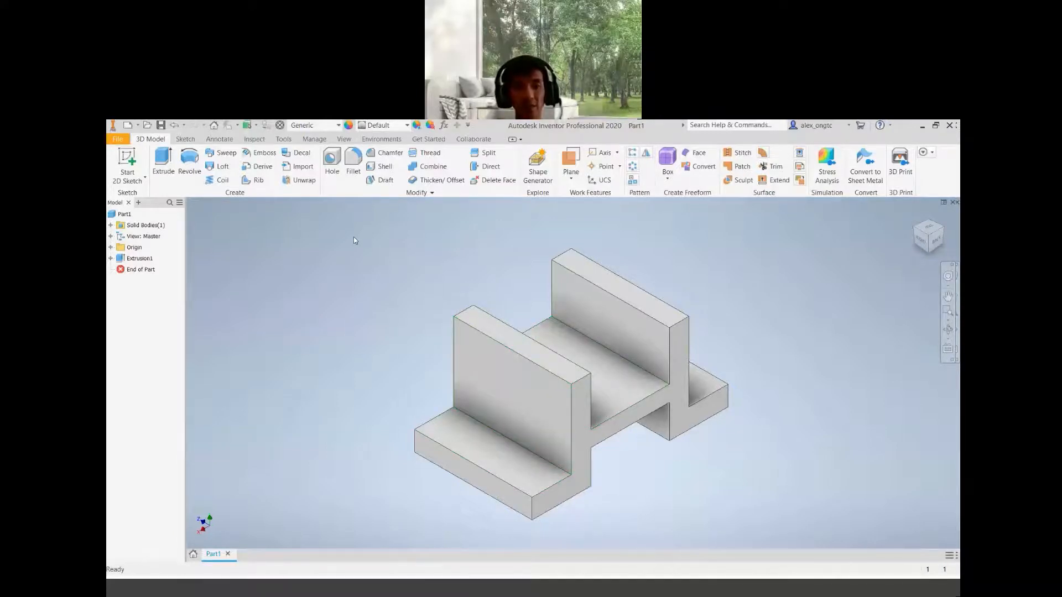
pyautogui.click(350, 234)
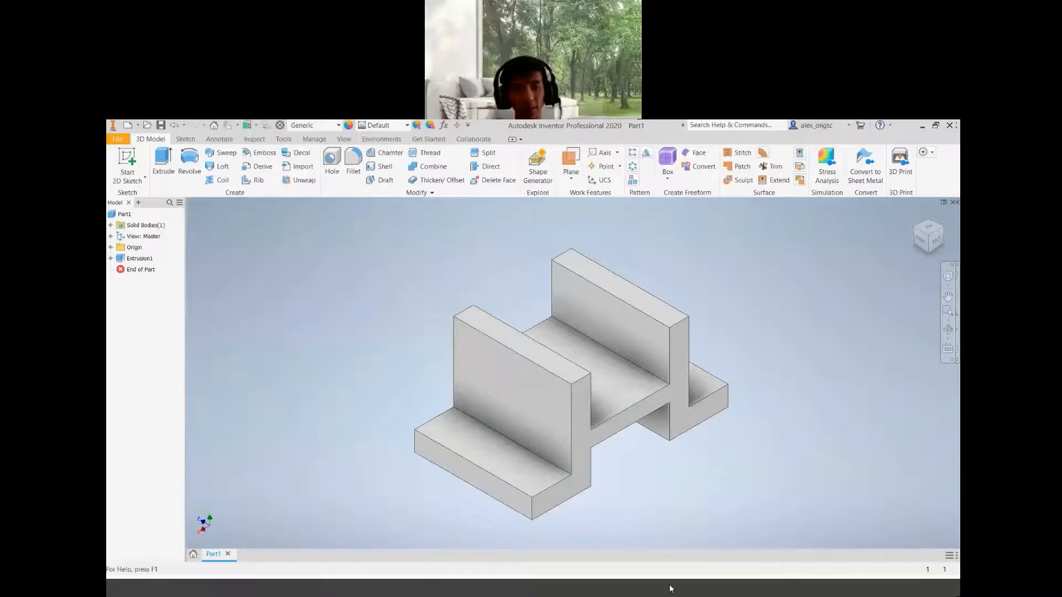
pyautogui.click(781, 544)
pyautogui.scroll(-2, 294, 290)
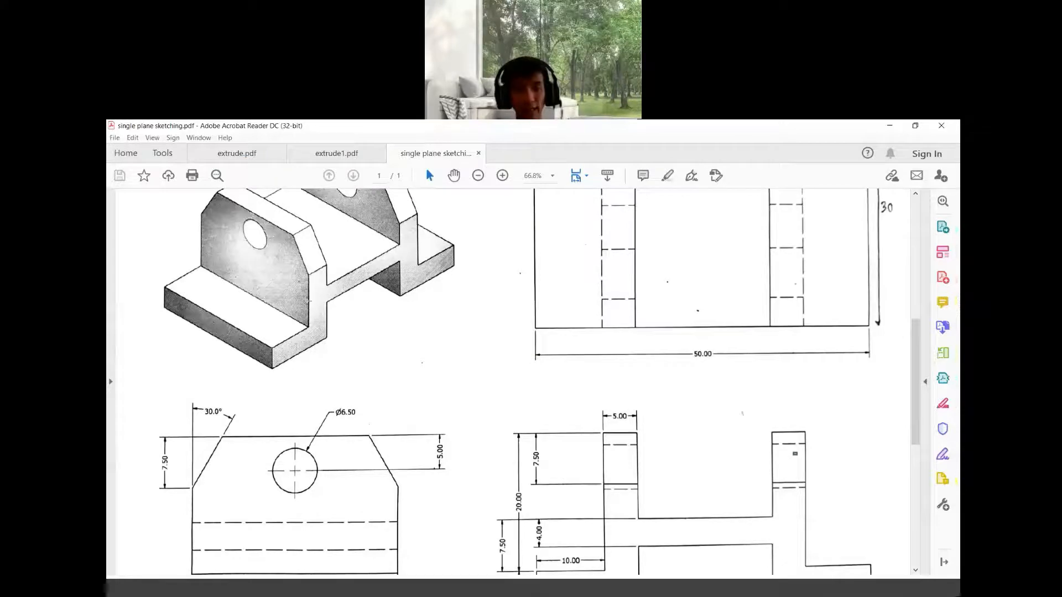
pyautogui.scroll(3, 309, 302)
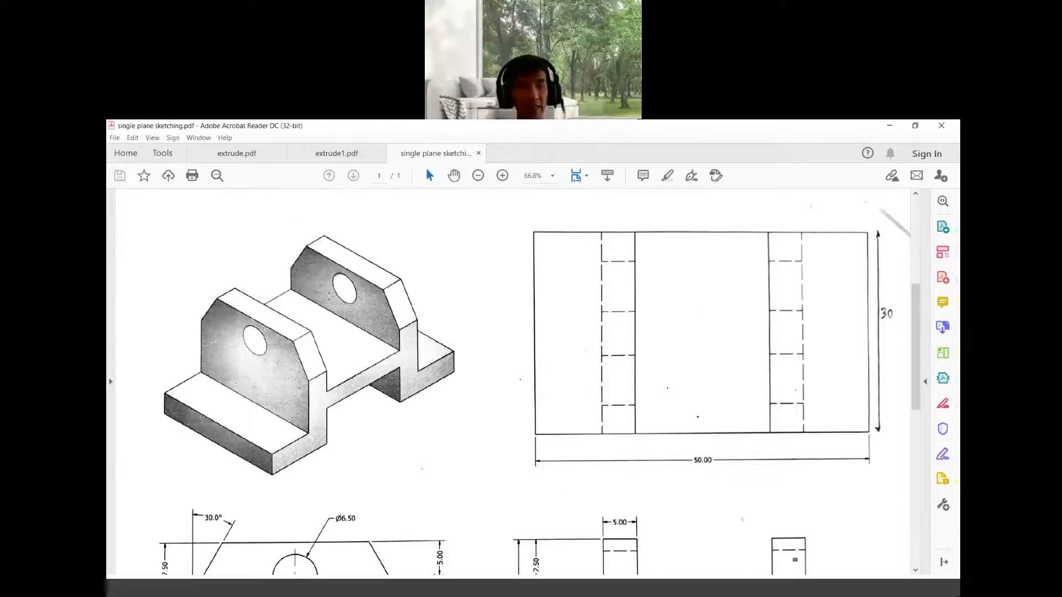
pyautogui.scroll(-3, 235, 319)
pyautogui.scroll(1, 236, 319)
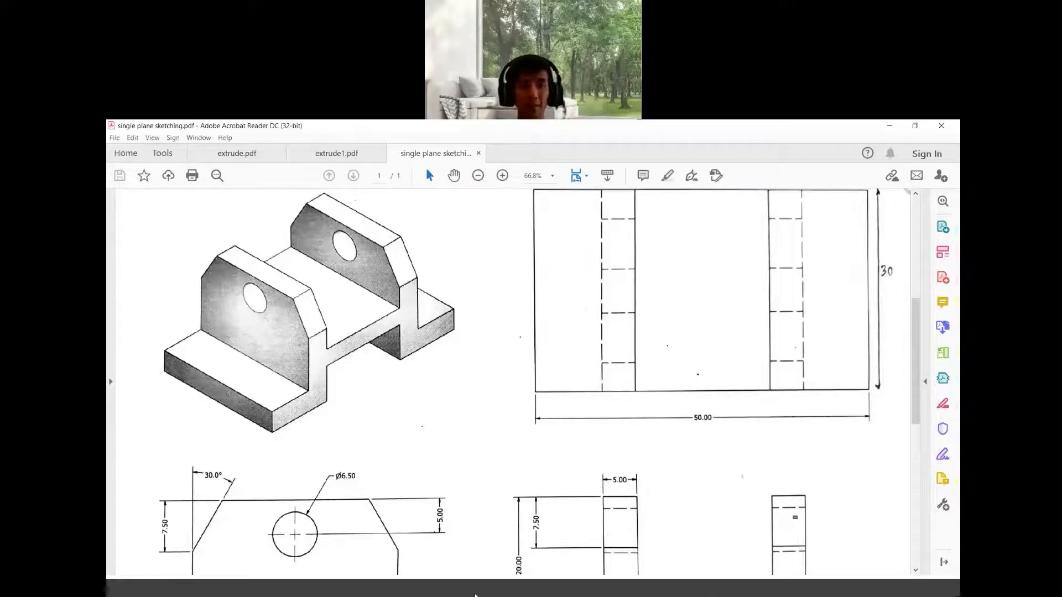
pyautogui.scroll(-3, 343, 365)
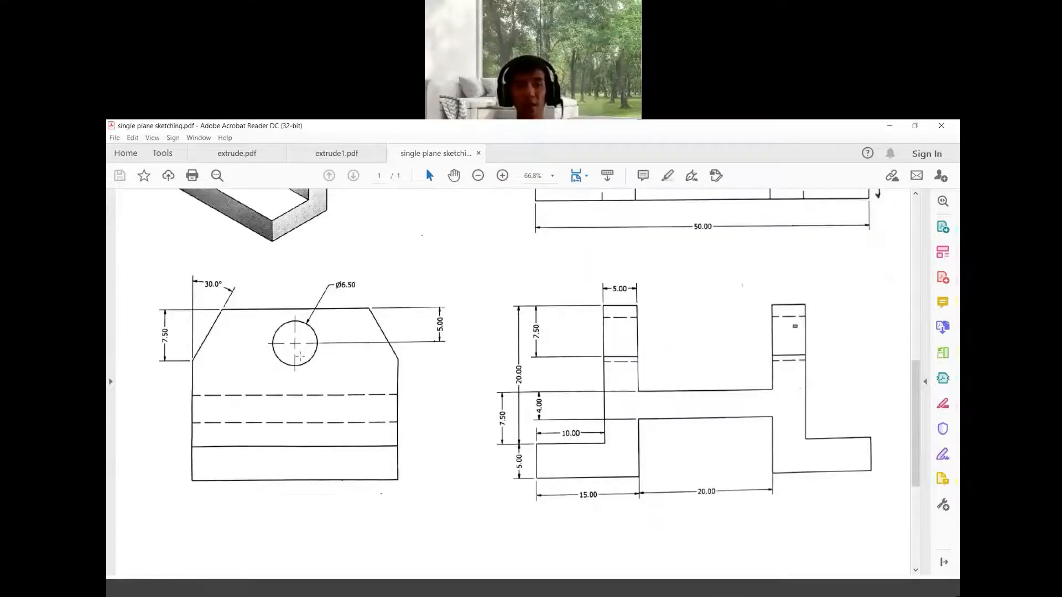
pyautogui.scroll(1, 335, 341)
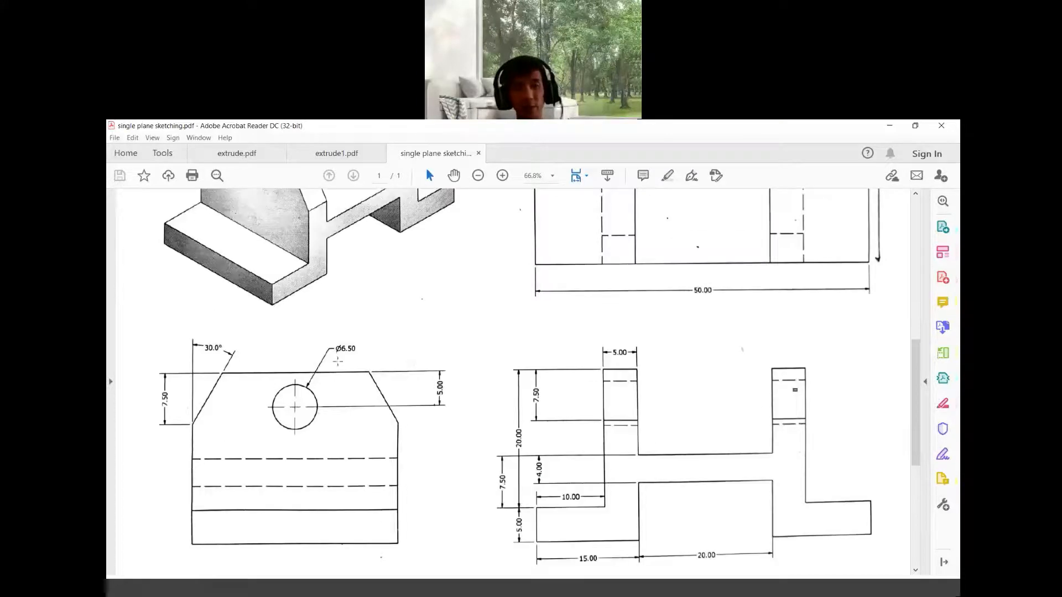
pyautogui.moveTo(334, 344); pyautogui.dragTo(366, 357)
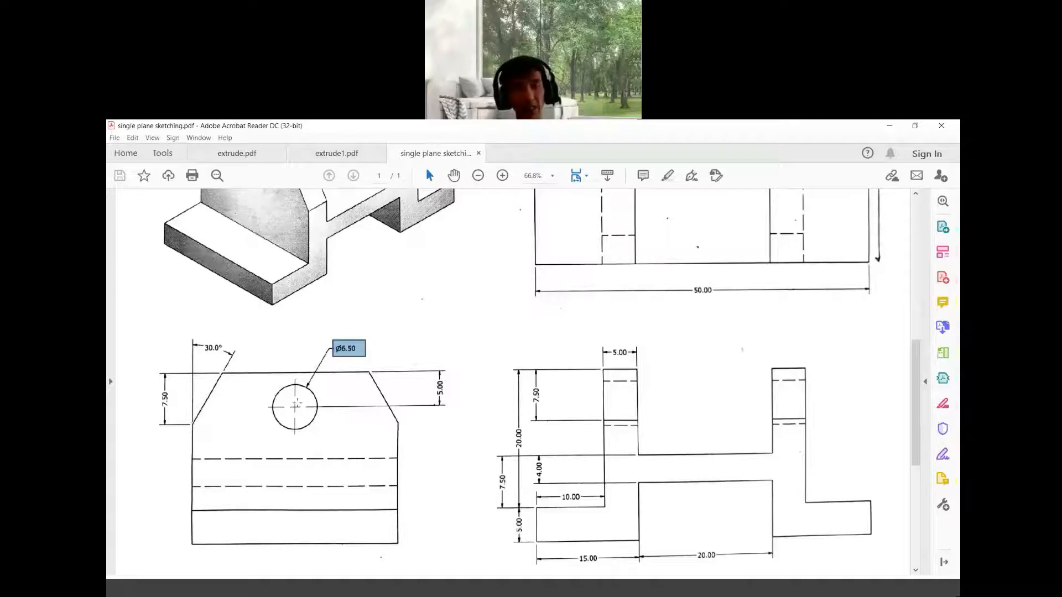
pyautogui.scroll(3, 689, 387)
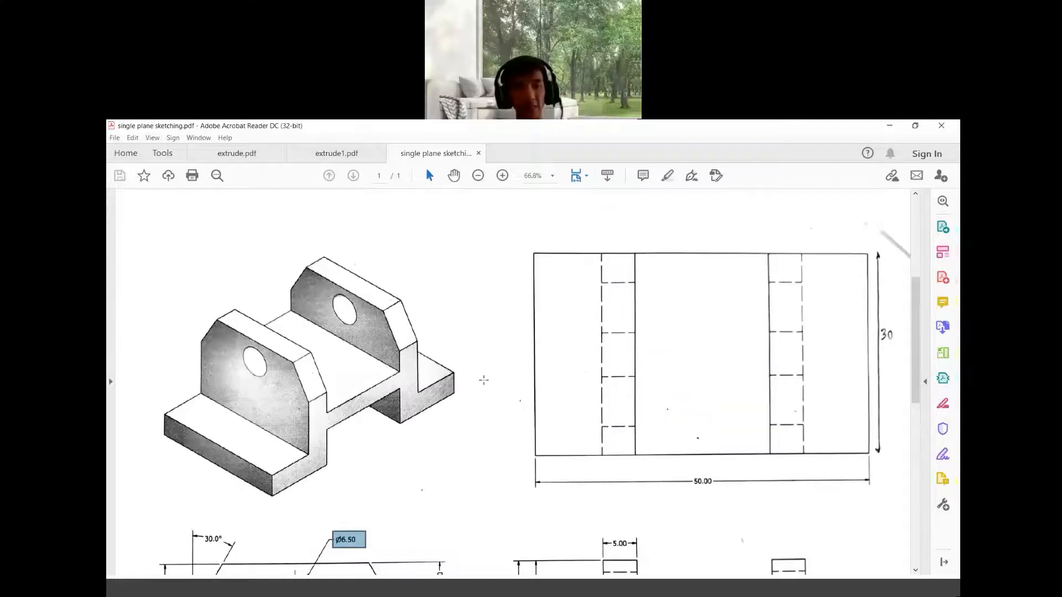
pyautogui.scroll(-3, 484, 380)
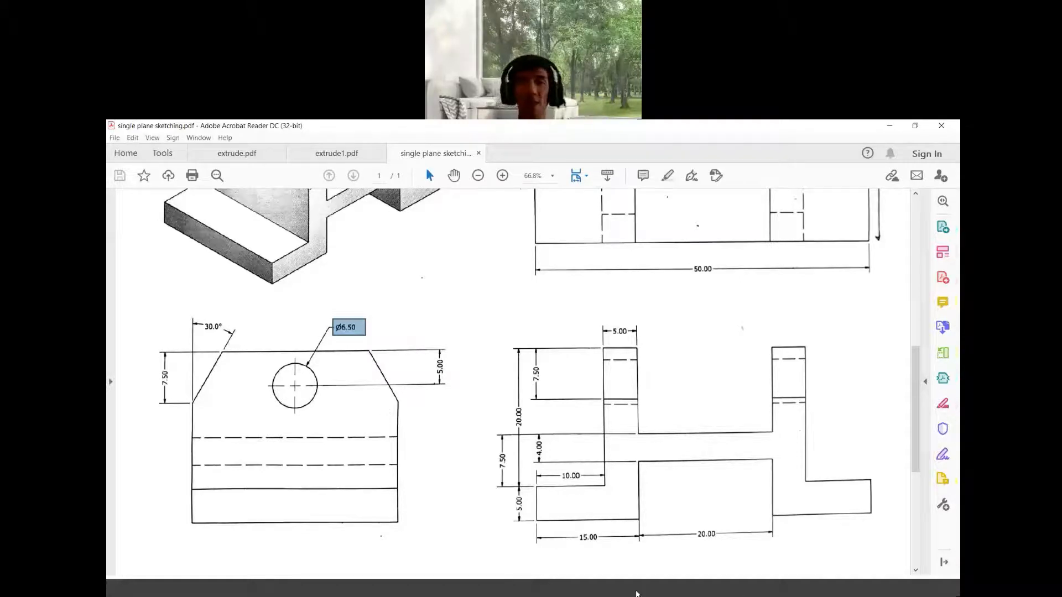
pyautogui.click(475, 590)
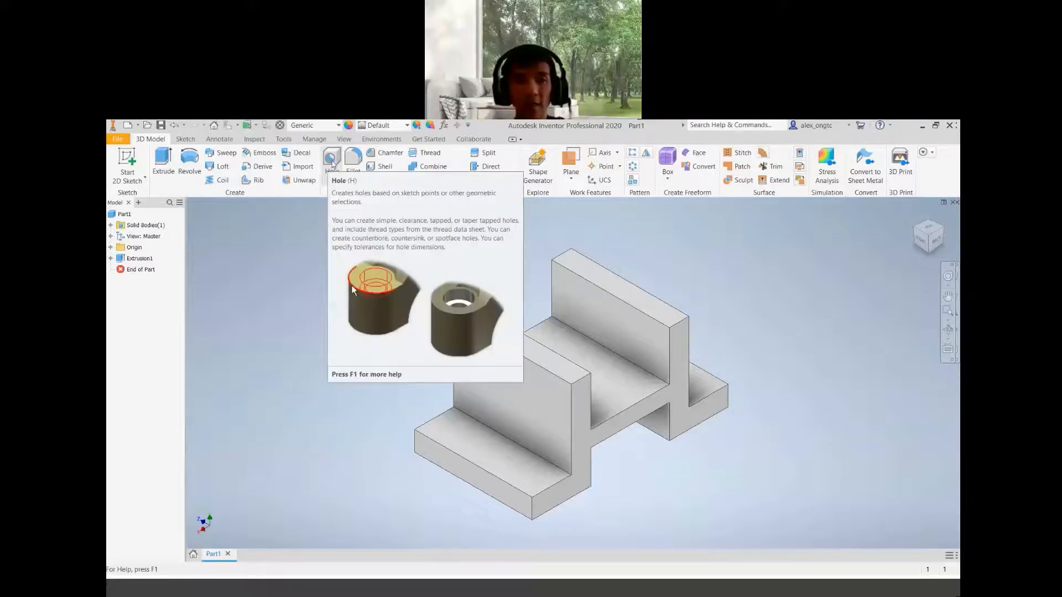
# Start a Hole and place its centre point on the outer face of the near upright
pyautogui.click(332, 164)
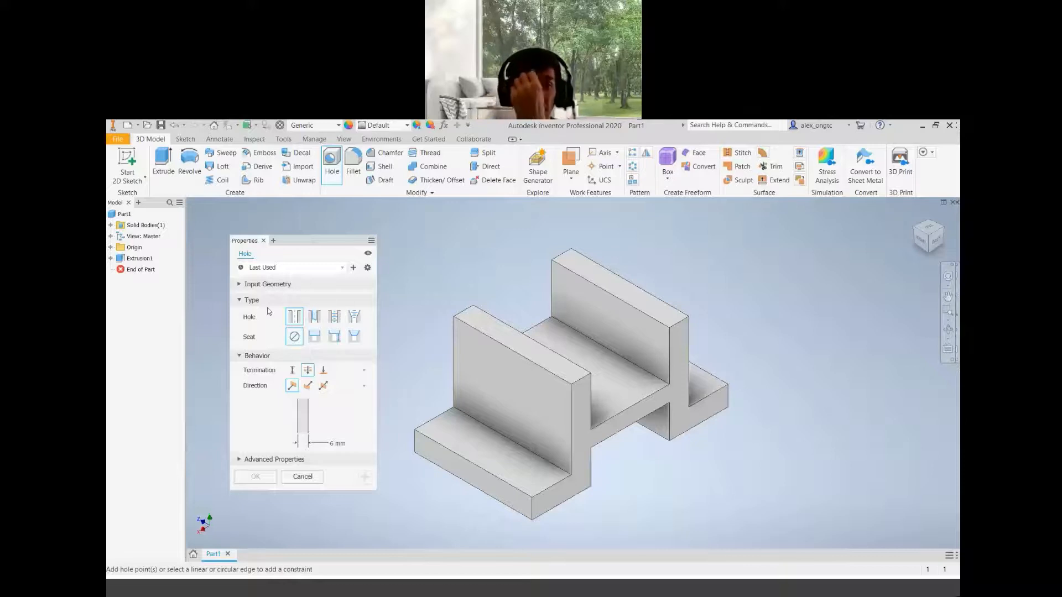
pyautogui.click(342, 268)
pyautogui.click(270, 256)
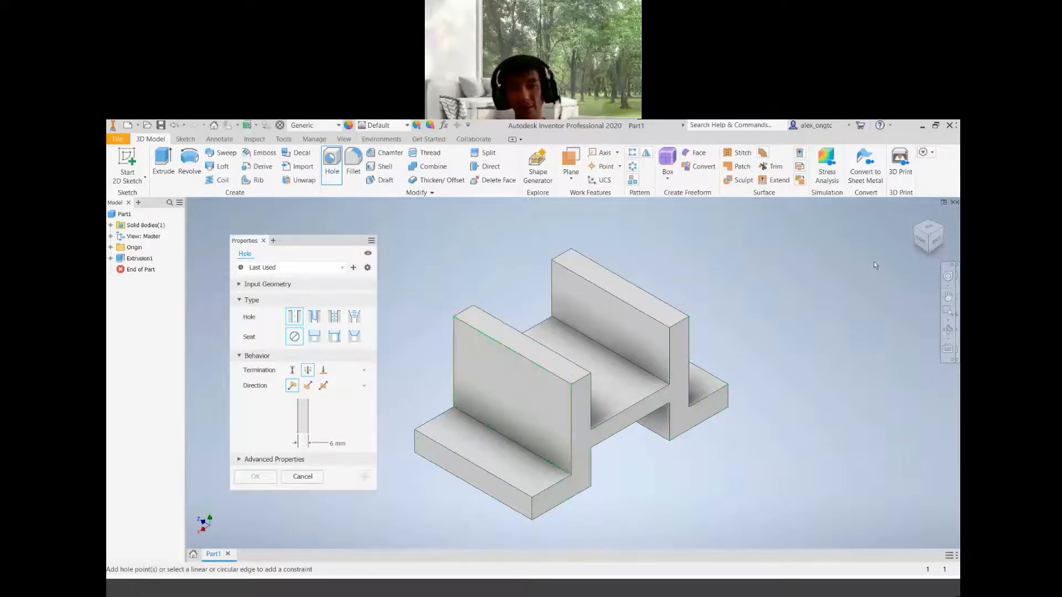
pyautogui.keyDown('shift'); pyautogui.moveTo(540, 403); pyautogui.dragTo(502, 435, button='middle'); pyautogui.keyUp('shift')
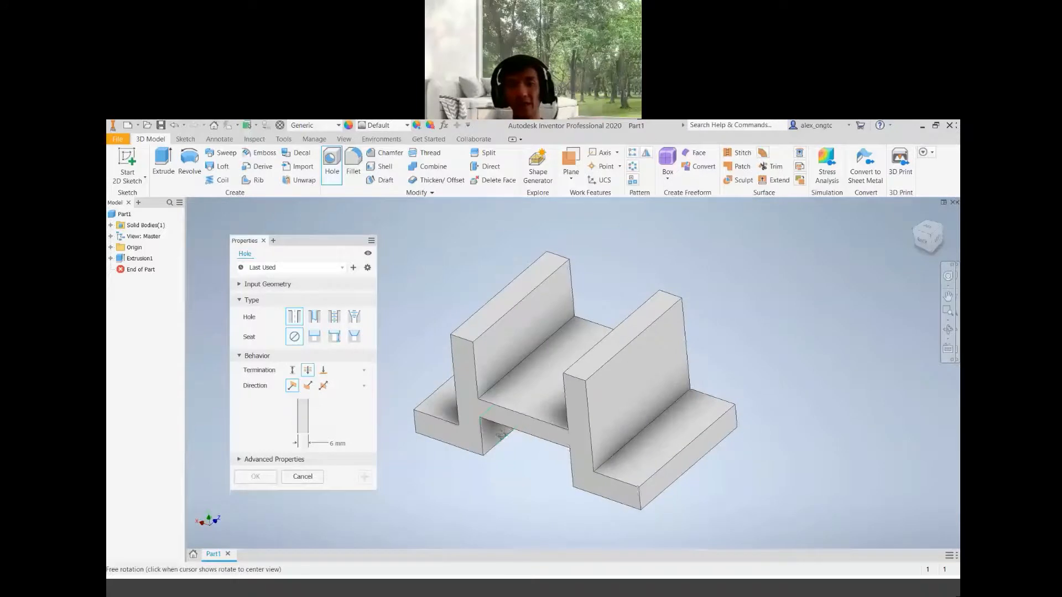
pyautogui.click(636, 386)
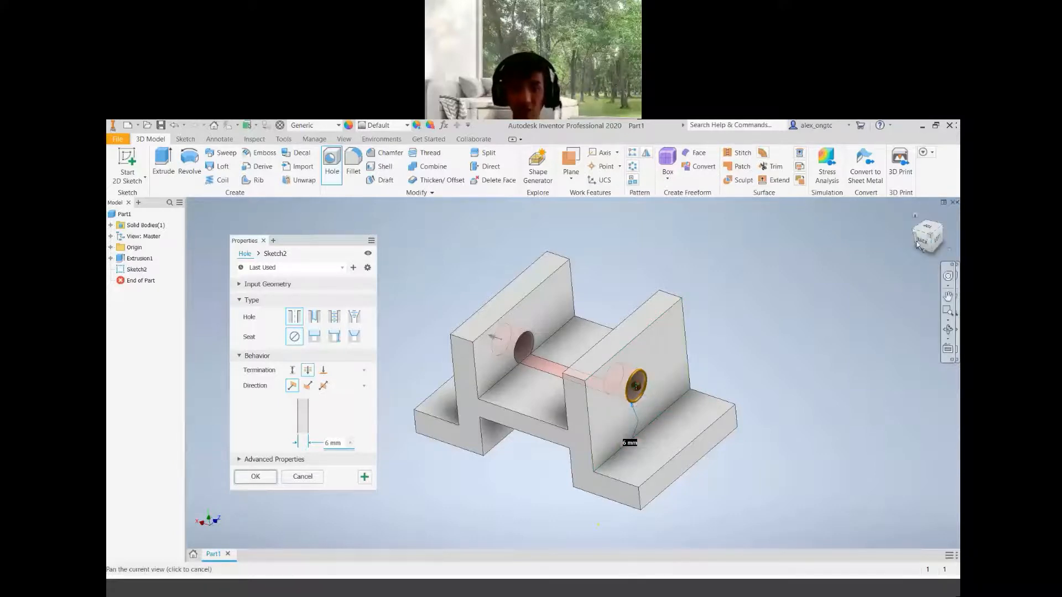
# Constrain the hole centre 5 mm from the upright's top edge
pyautogui.scroll(4, 671, 390)
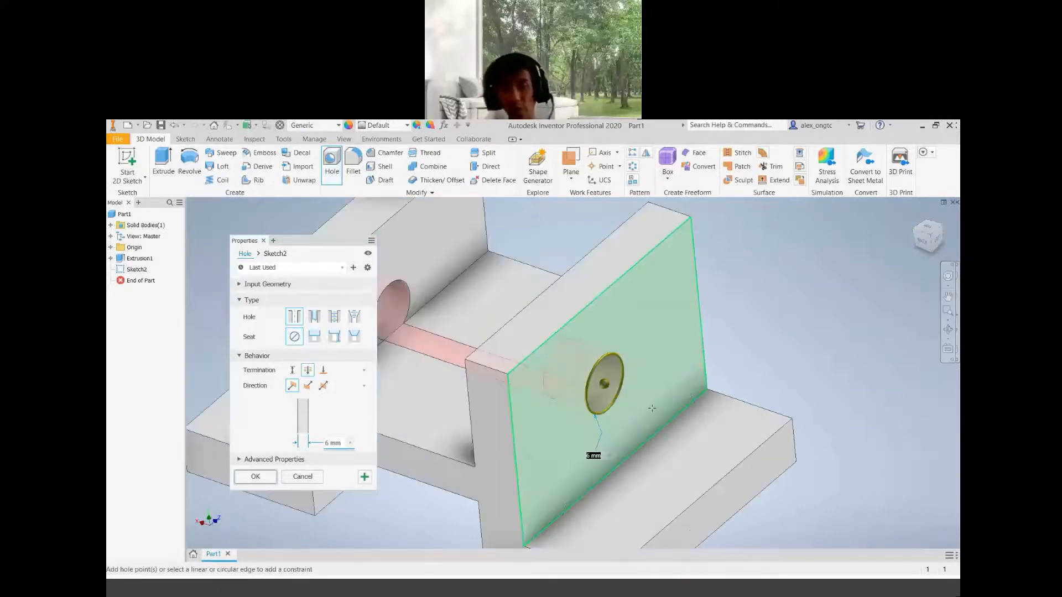
pyautogui.scroll(-4, 653, 408)
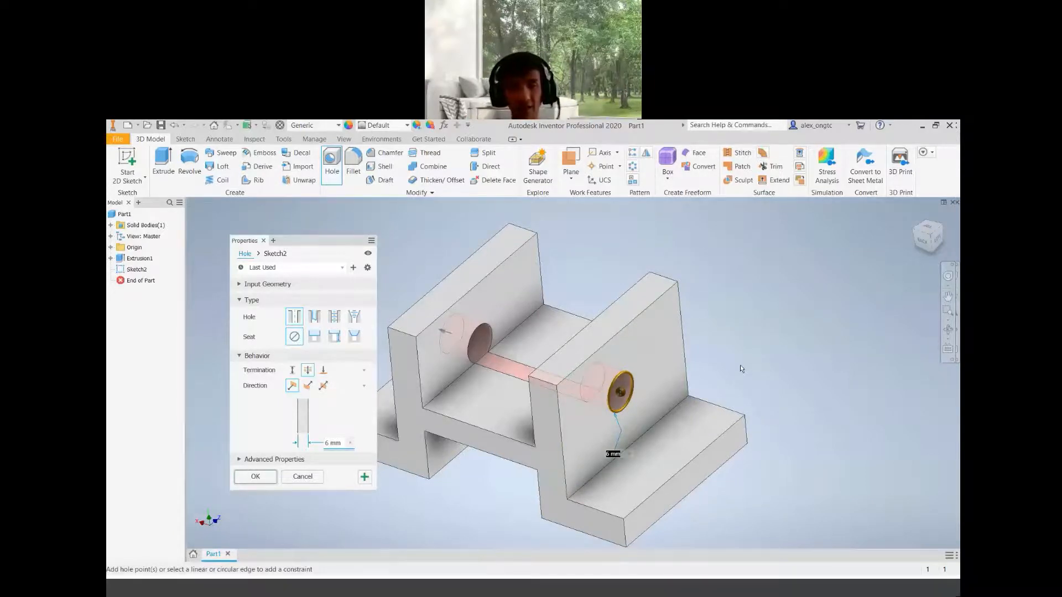
pyautogui.moveTo(735, 360); pyautogui.dragTo(706, 363, button='middle')
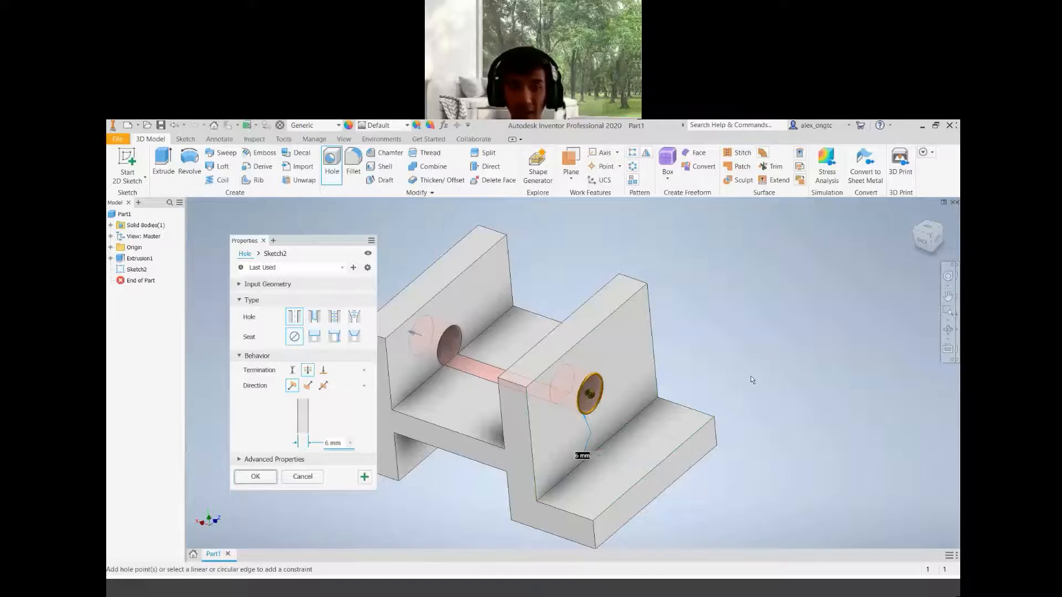
pyautogui.click(591, 333)
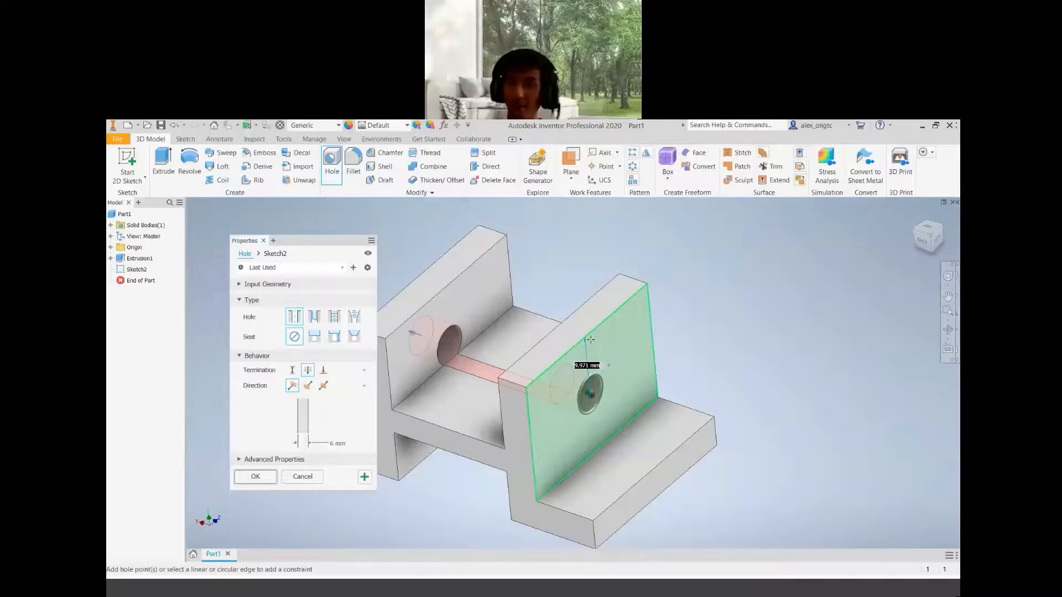
pyautogui.write('5')
pyautogui.press('Return')
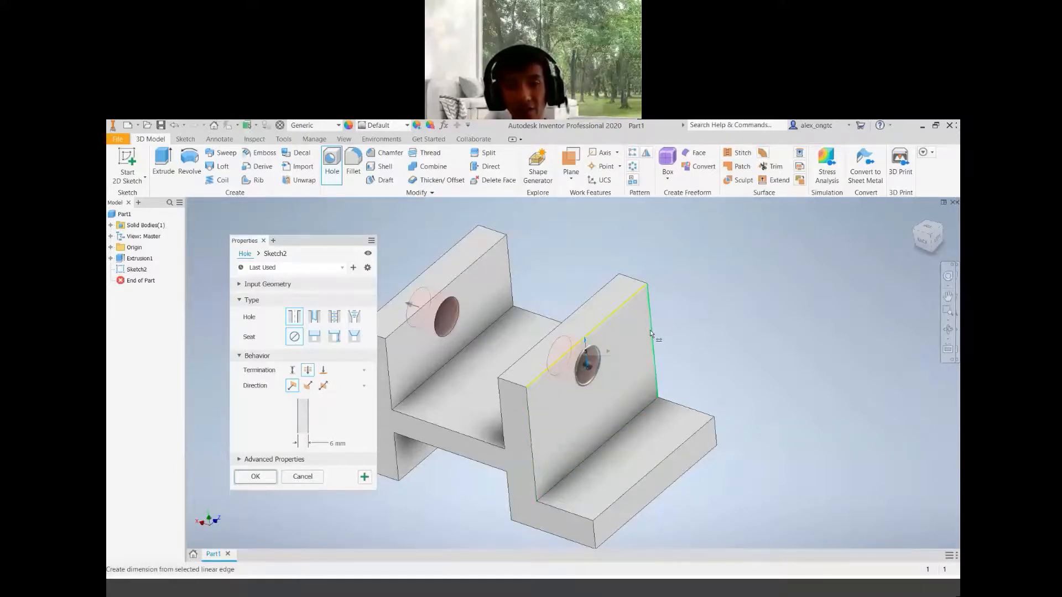
pyautogui.moveTo(651, 332)
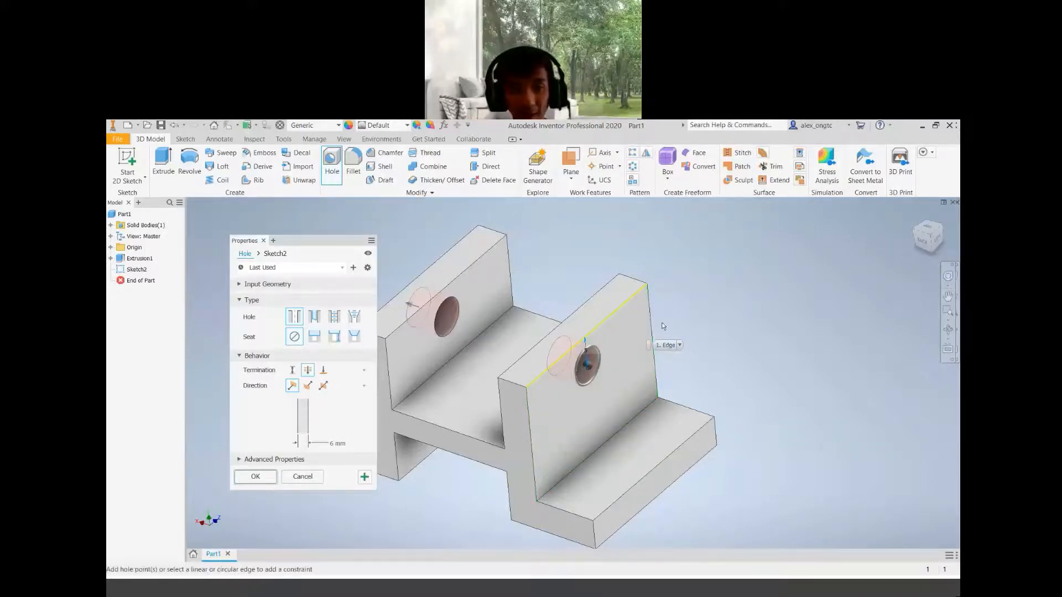
# Constrain the hole centre 15 mm from the upright's side edge
pyautogui.click(532, 443)
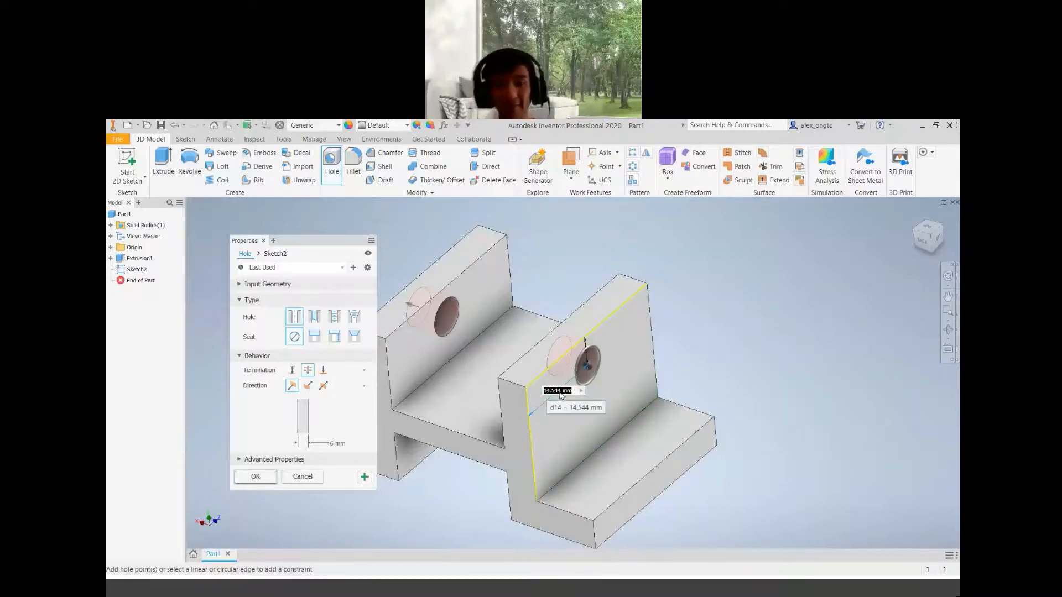
pyautogui.write('15')
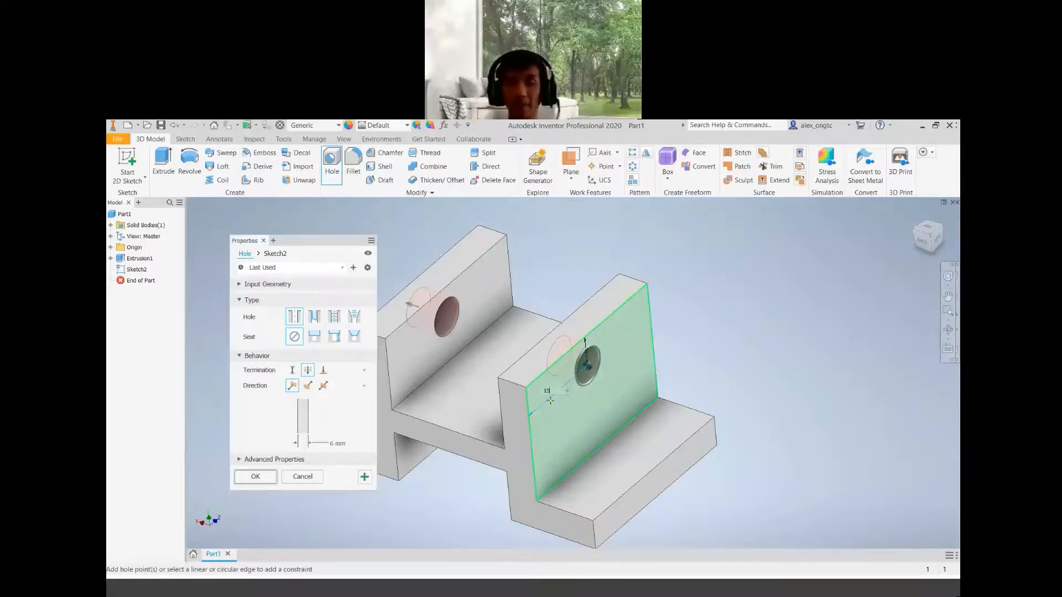
pyautogui.press('Return')
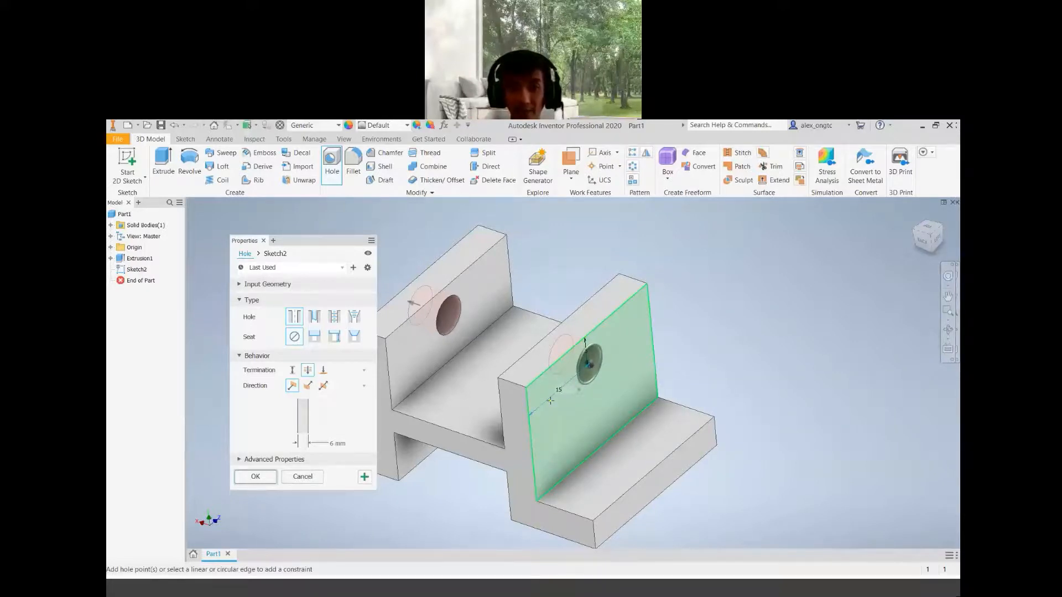
# Set the hole diameter to 6.5 mm and finish the hole feature
pyautogui.click(587, 355)
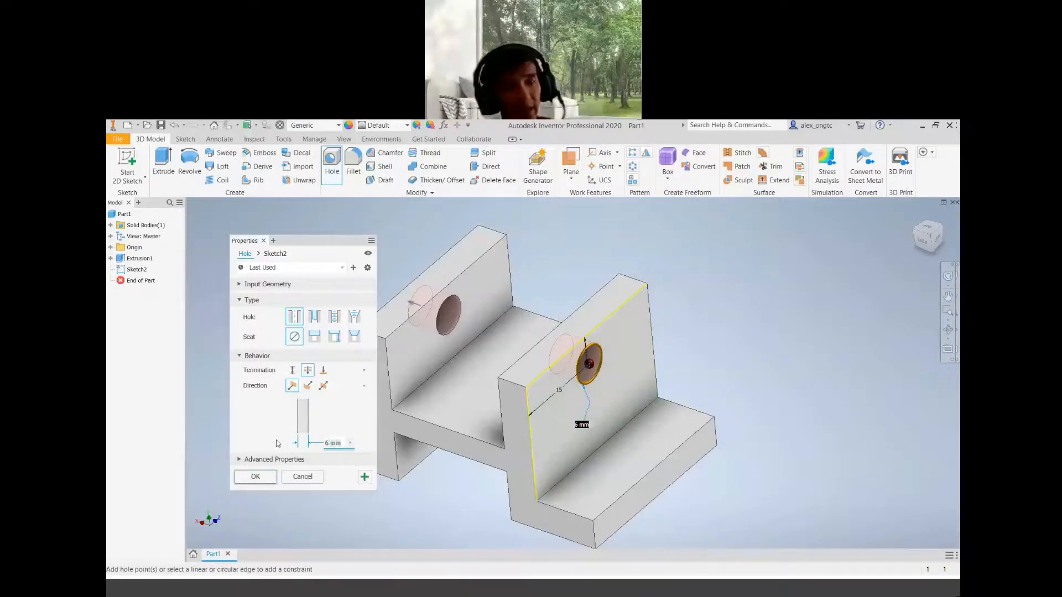
pyautogui.write('6.5')
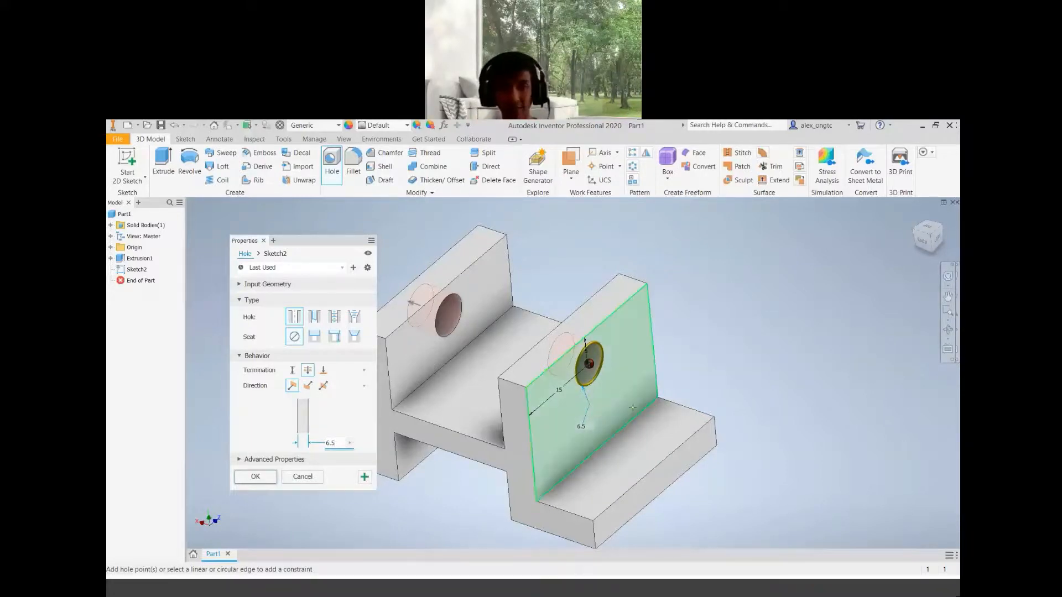
pyautogui.keyDown('shift'); pyautogui.moveTo(547, 422); pyautogui.dragTo(509, 530, button='middle'); pyautogui.keyUp('shift')
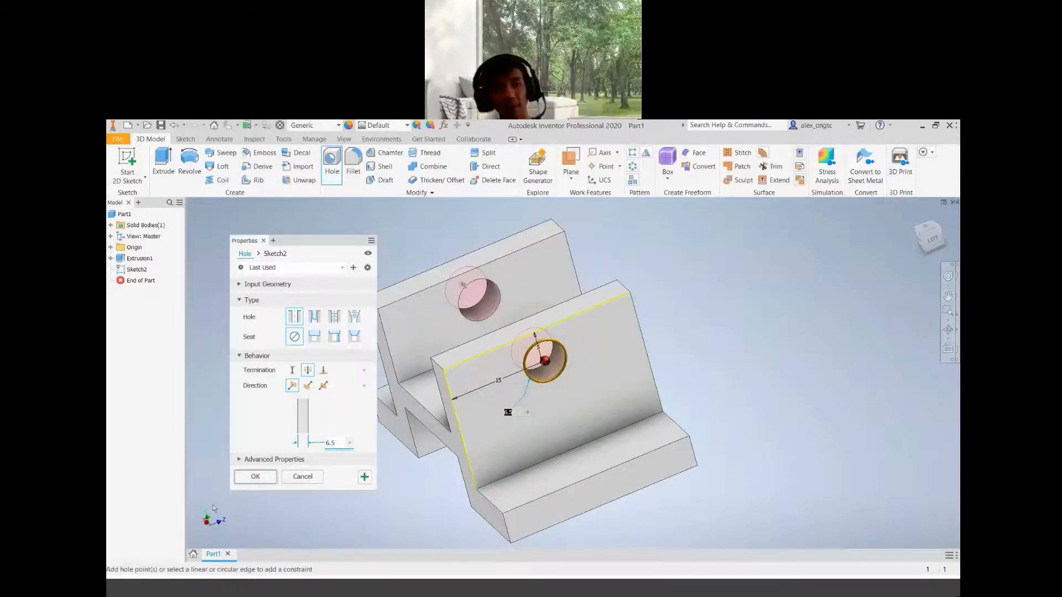
pyautogui.click(255, 478)
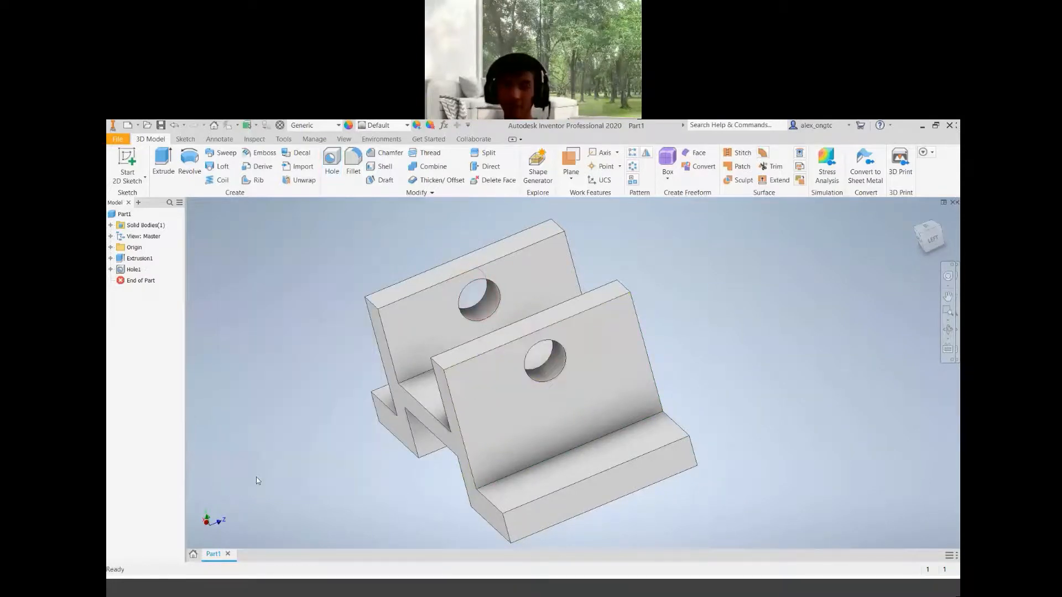
# Switch to the reference drawing and examine the side view's 30° chamfer angle and 7.50 dimensions
pyautogui.click(923, 236)
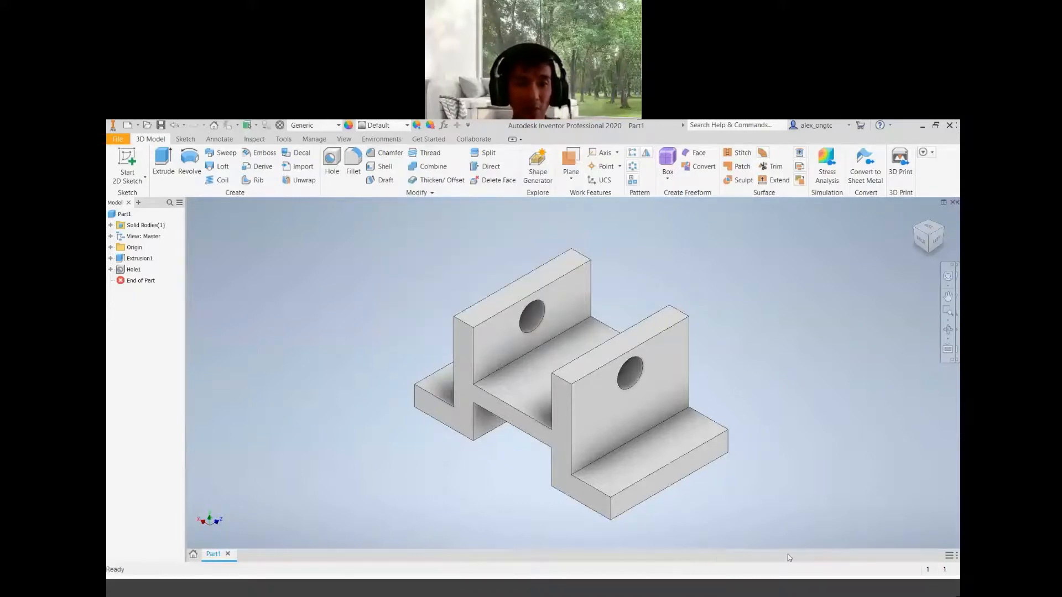
pyautogui.hotkey('alt', 'Tab')
pyautogui.scroll(-5, 527, 369)
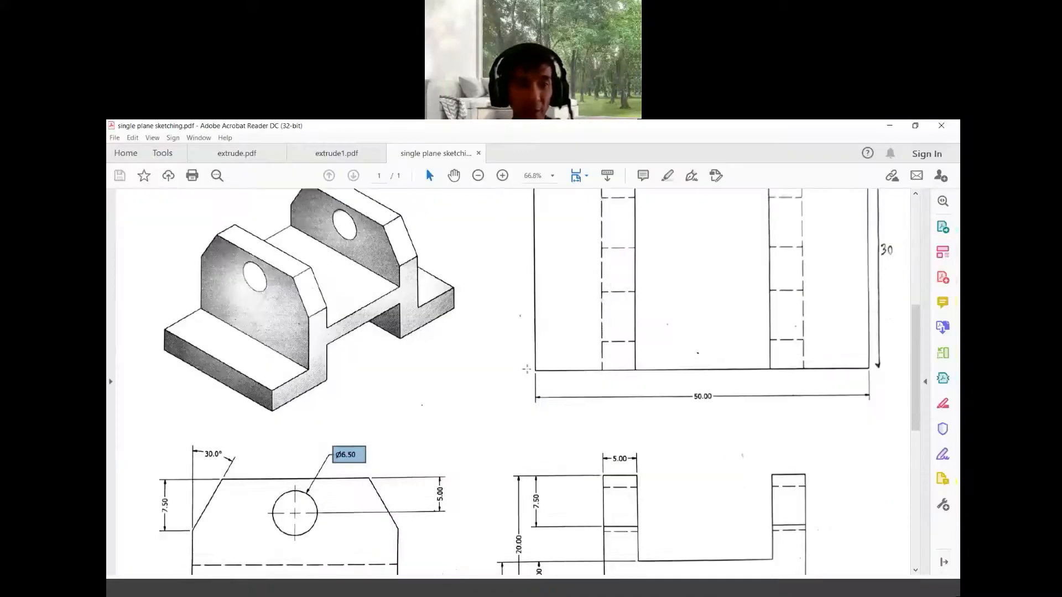
pyautogui.scroll(4, 528, 368)
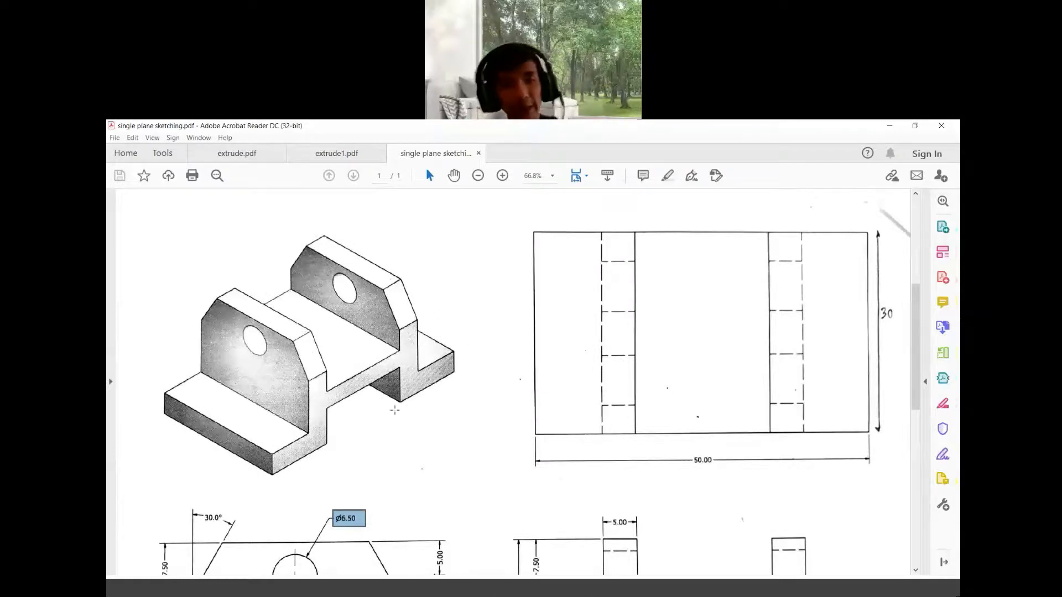
pyautogui.scroll(-3, 396, 409)
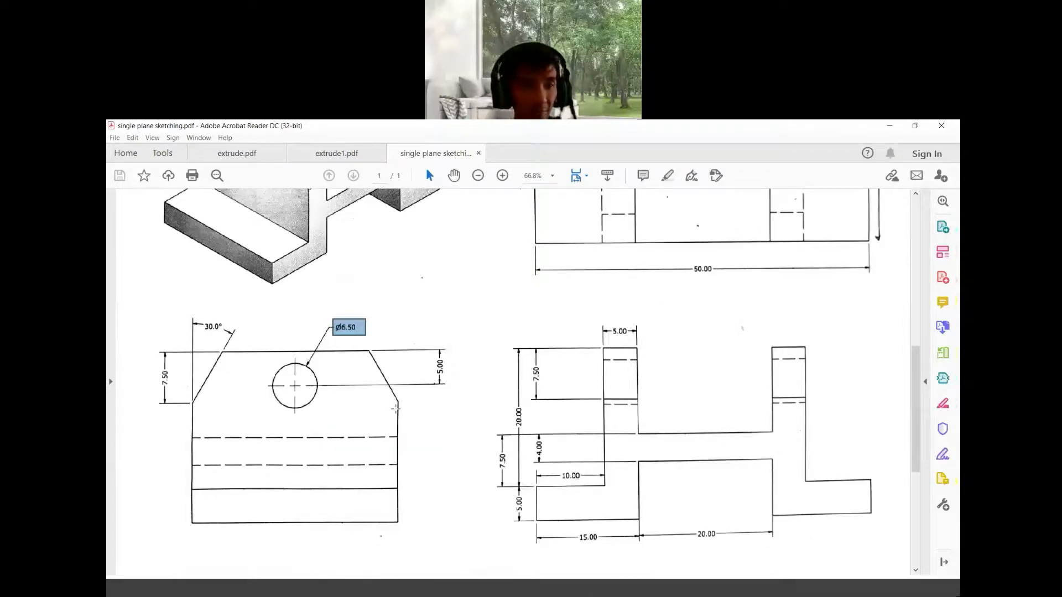
pyautogui.moveTo(190, 321); pyautogui.dragTo(230, 340)
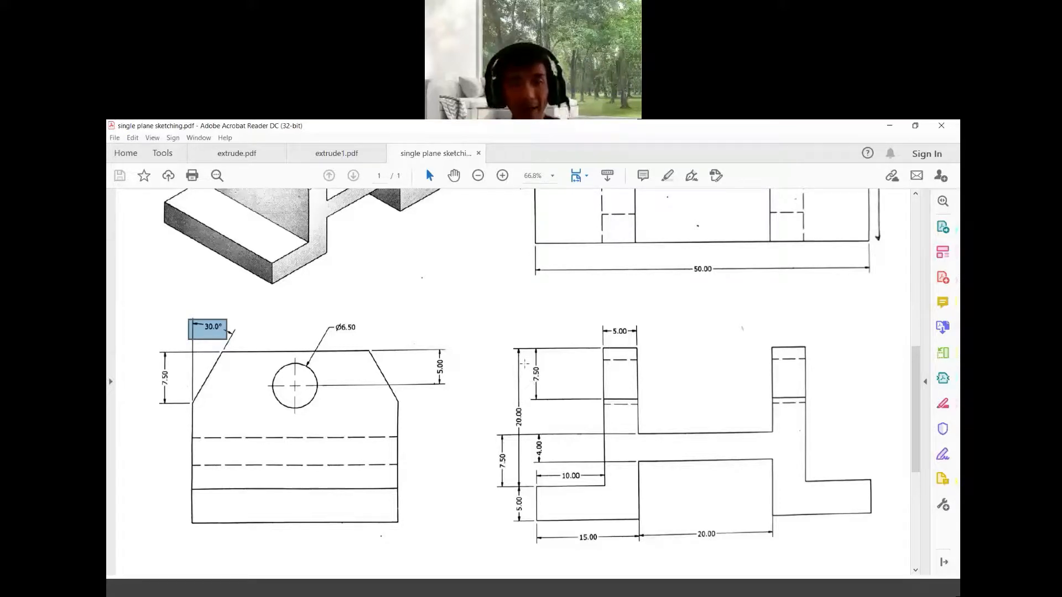
pyautogui.moveTo(525, 364); pyautogui.dragTo(553, 392)
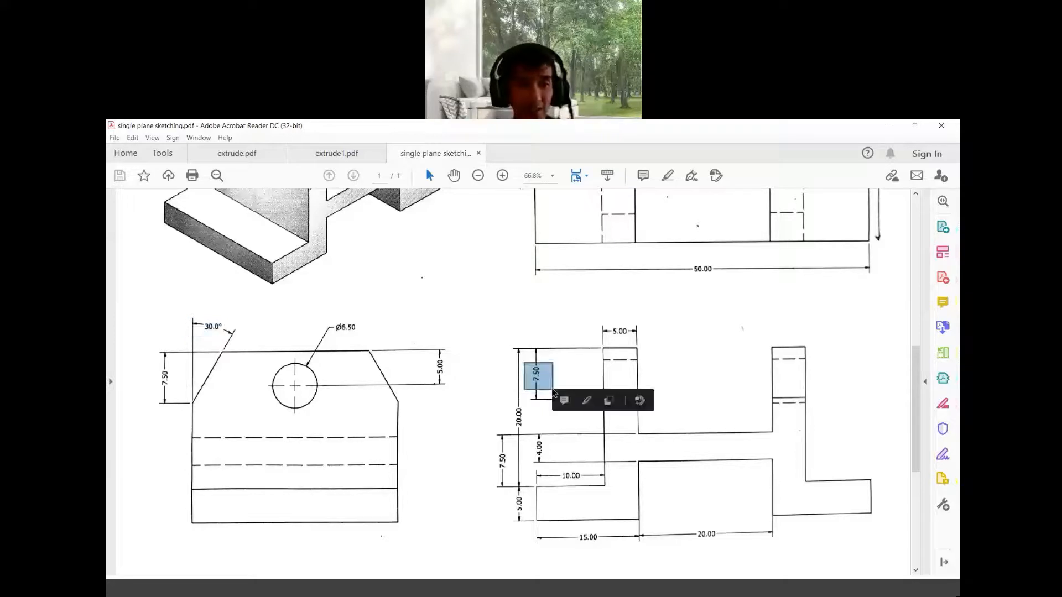
pyautogui.moveTo(154, 371); pyautogui.dragTo(173, 389)
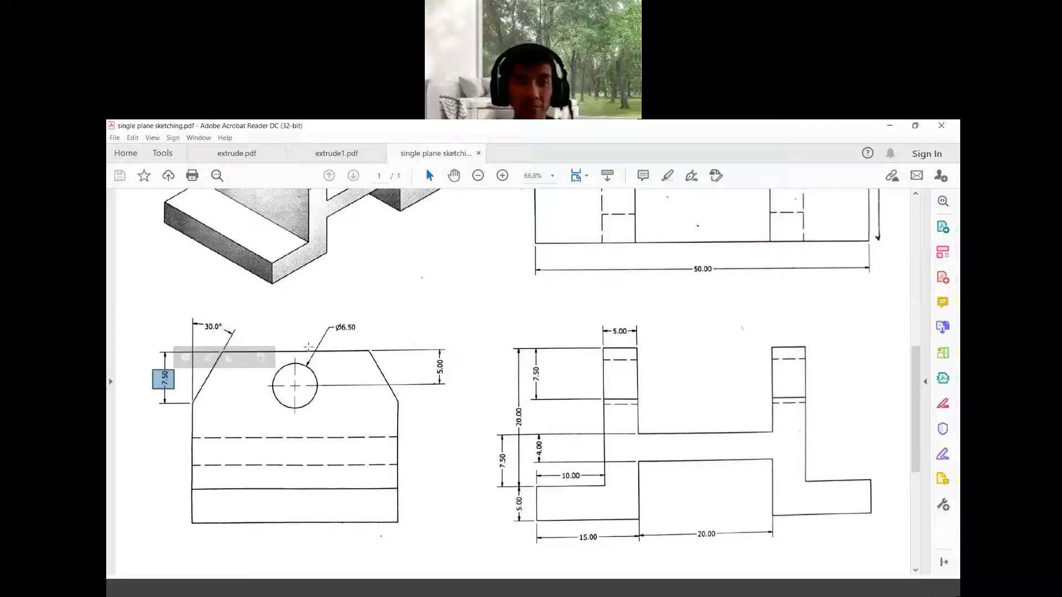
pyautogui.click(476, 593)
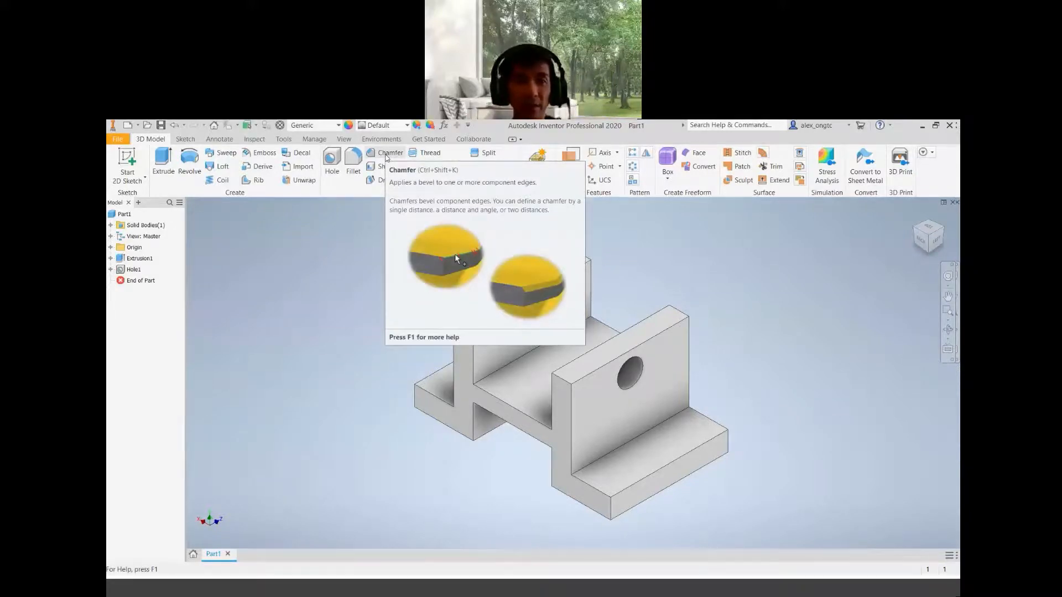
# Start a distance-and-angle Chamfer, pick the part's end face as reference and select both uprights' top outer edges
pyautogui.click(386, 158)
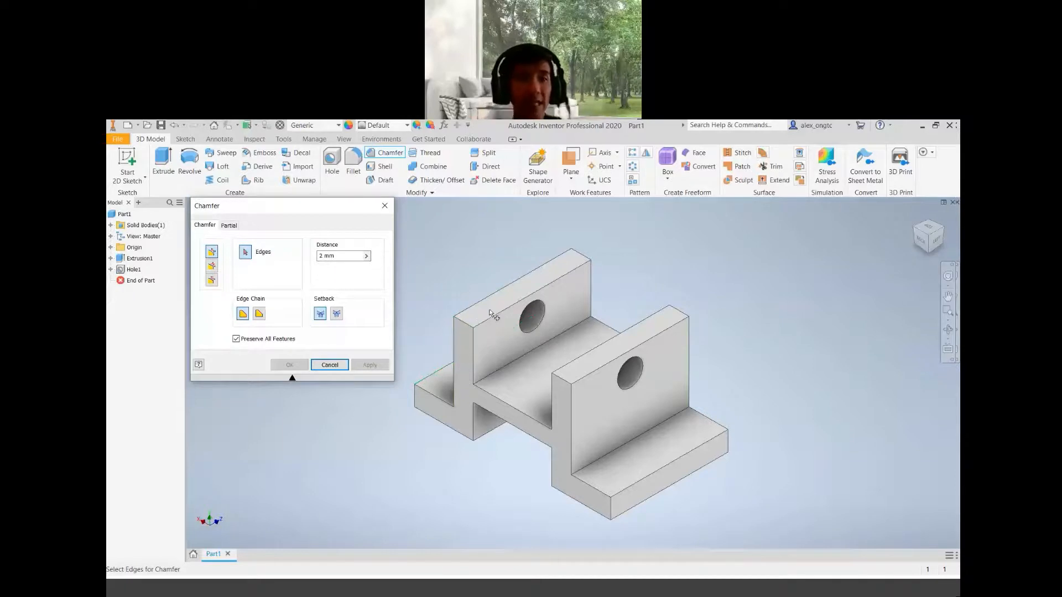
pyautogui.click(212, 268)
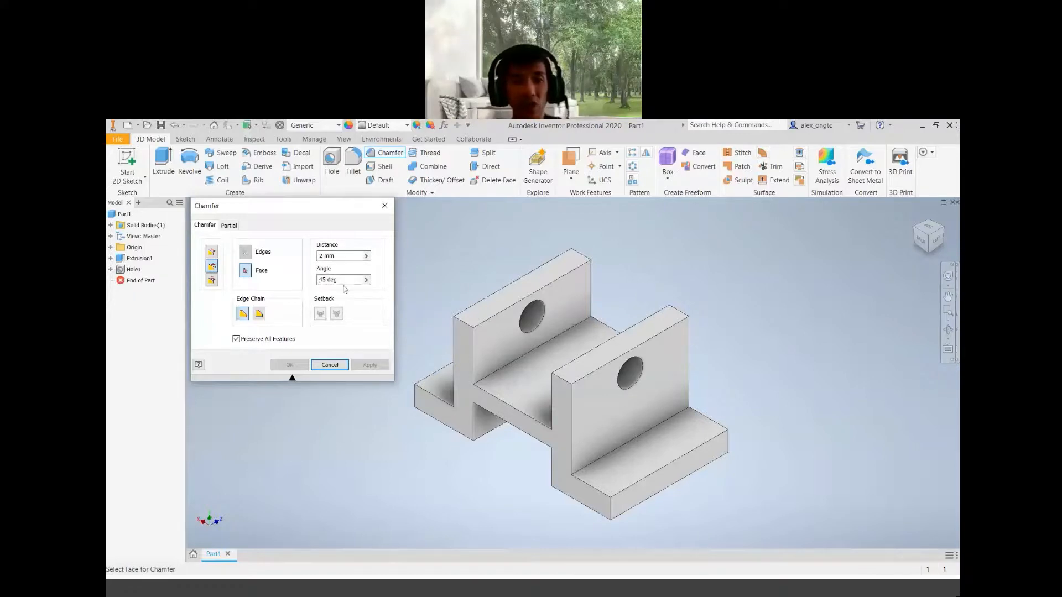
pyautogui.click(212, 282)
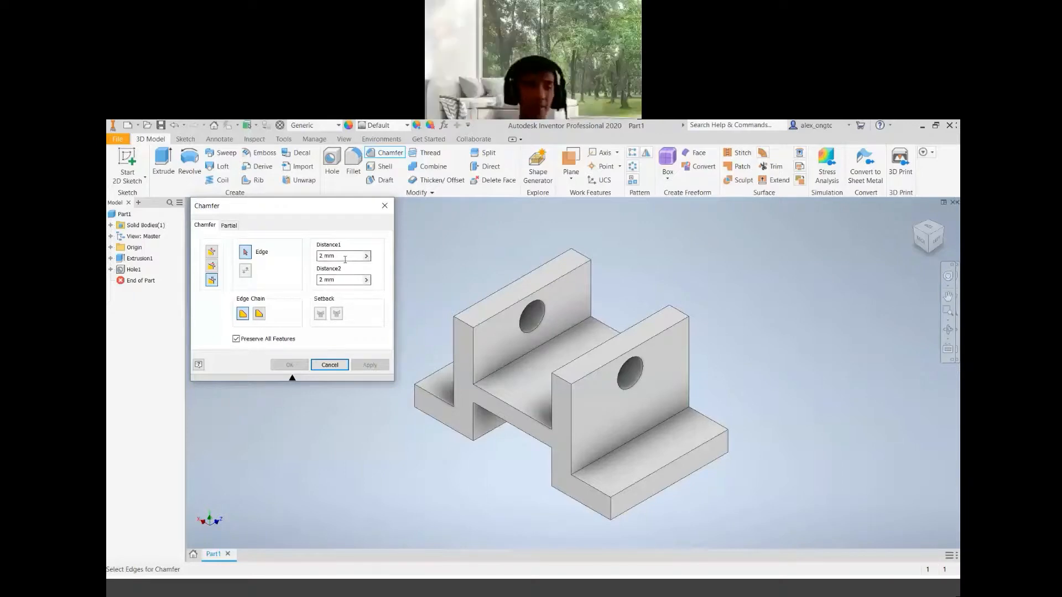
pyautogui.click(211, 267)
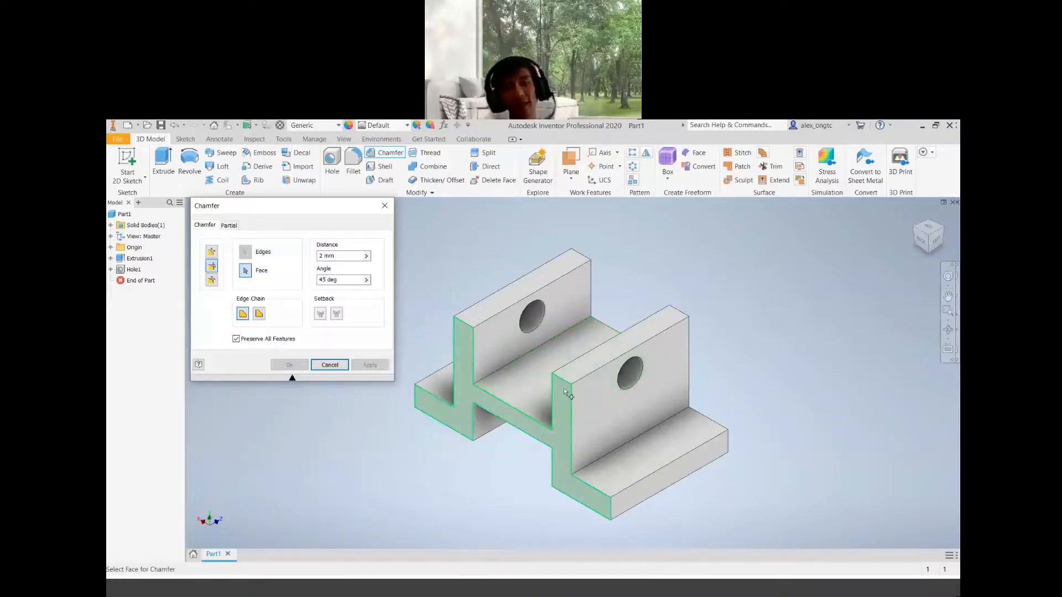
pyautogui.press('F4')
pyautogui.moveTo(659, 403); pyautogui.dragTo(585, 427)
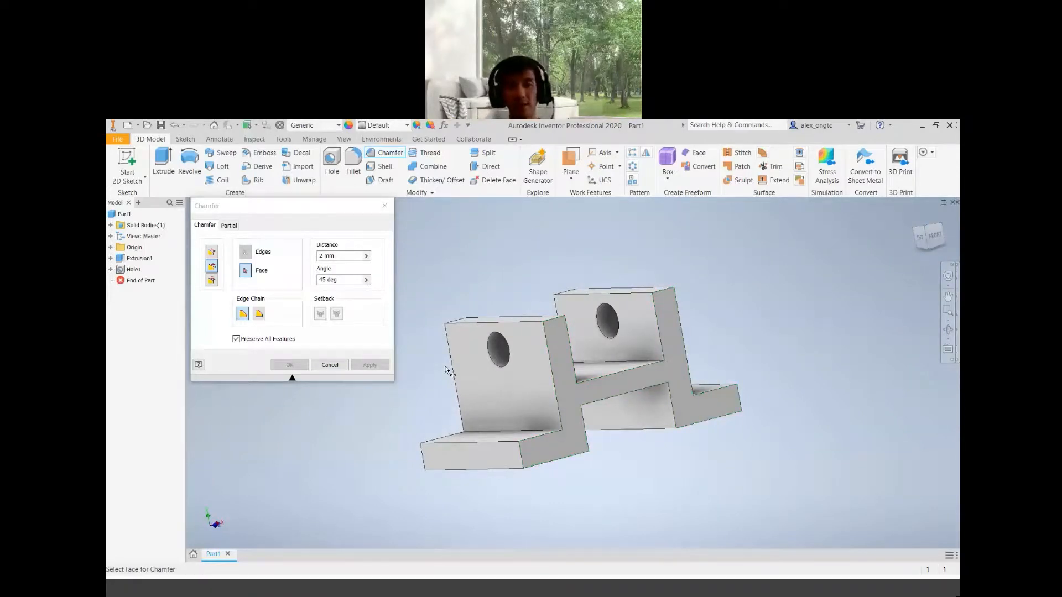
pyautogui.press('F4')
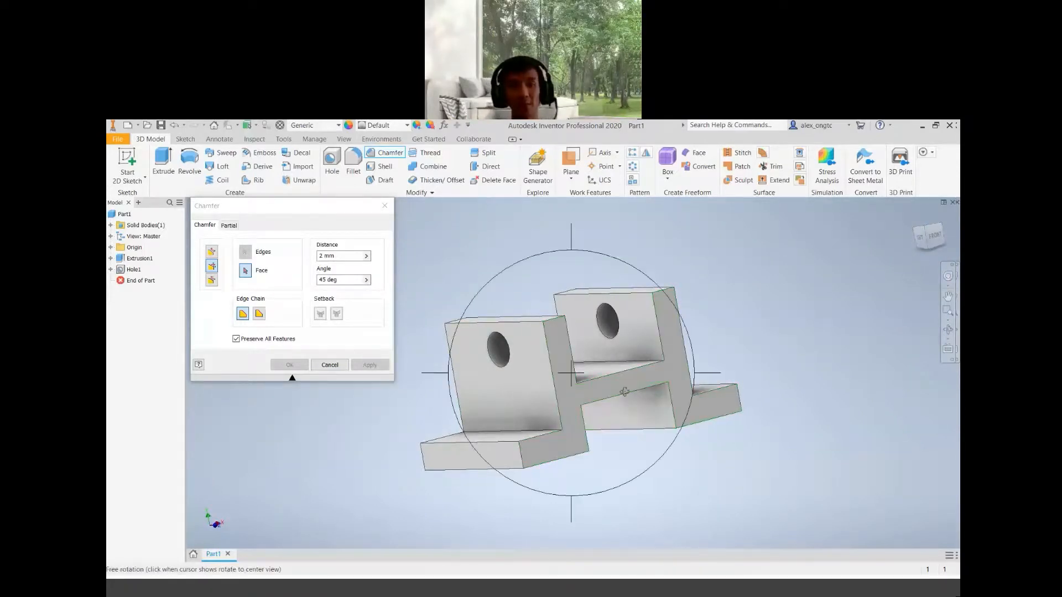
pyautogui.moveTo(623, 396); pyautogui.dragTo(631, 430)
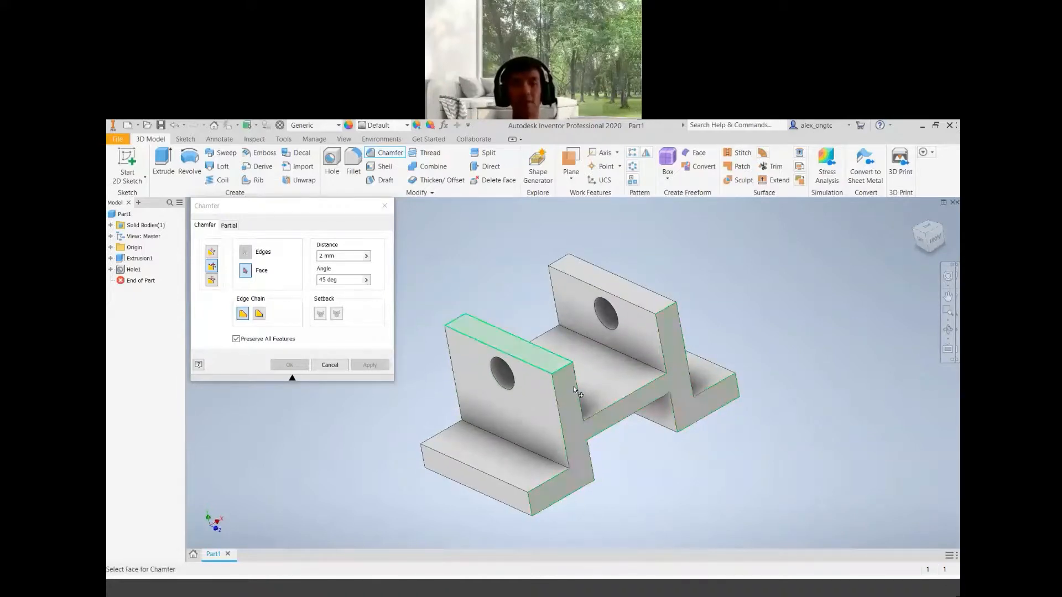
pyautogui.click(578, 430)
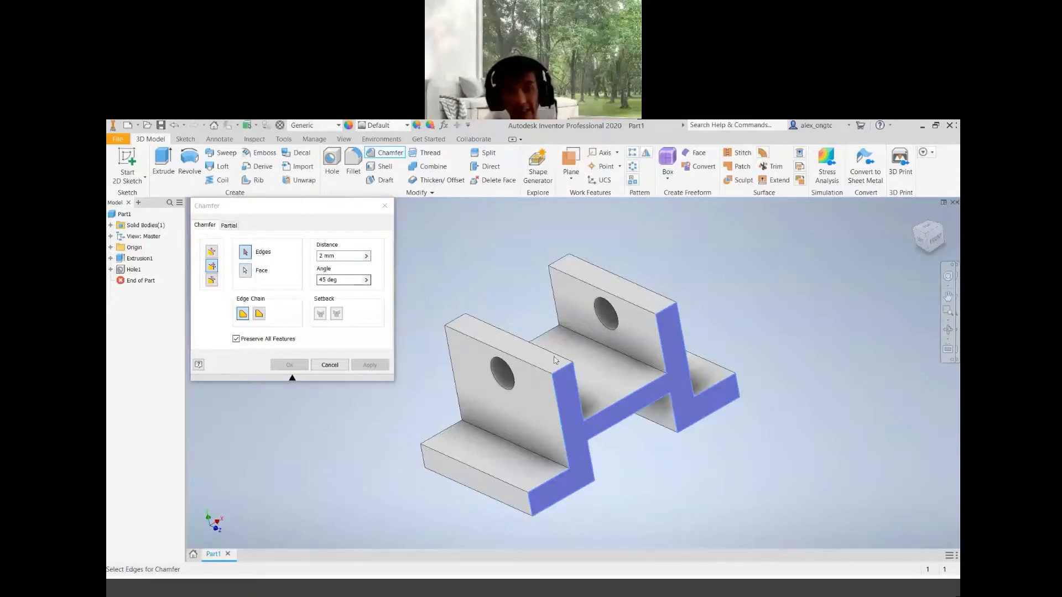
pyautogui.click(568, 369)
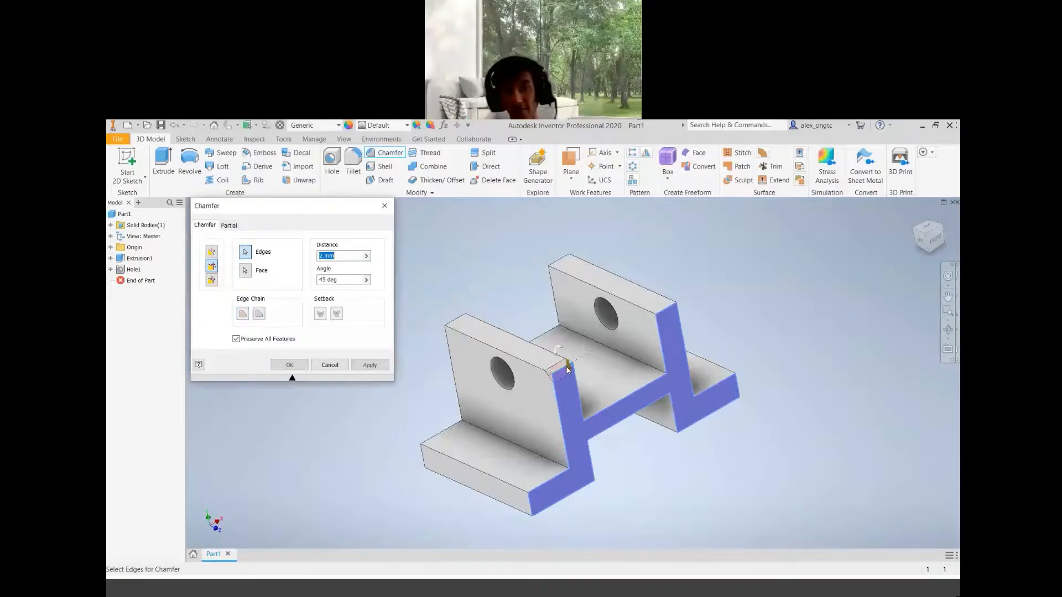
pyautogui.click(673, 308)
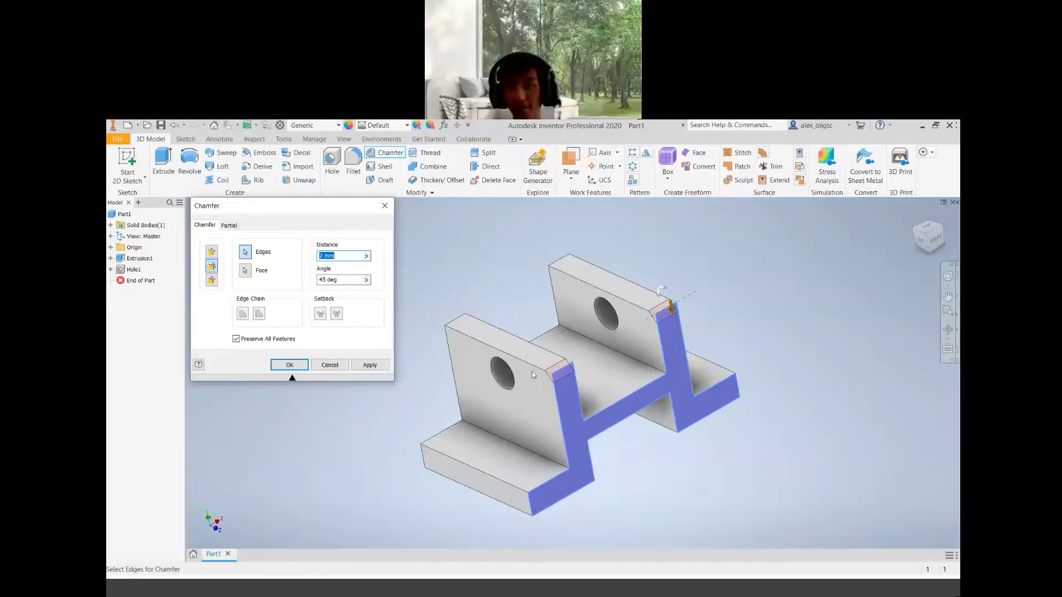
# Set the chamfer distance to 7.5 mm and angle to 30 deg, then apply it
pyautogui.scroll(4, 625, 366)
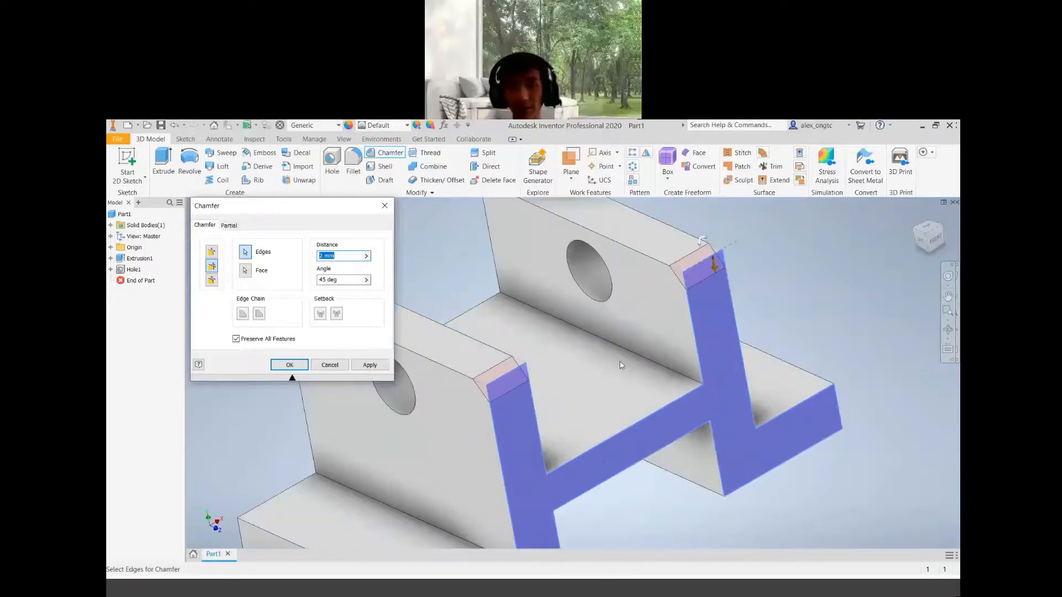
pyautogui.scroll(-3, 622, 366)
pyautogui.click(928, 237)
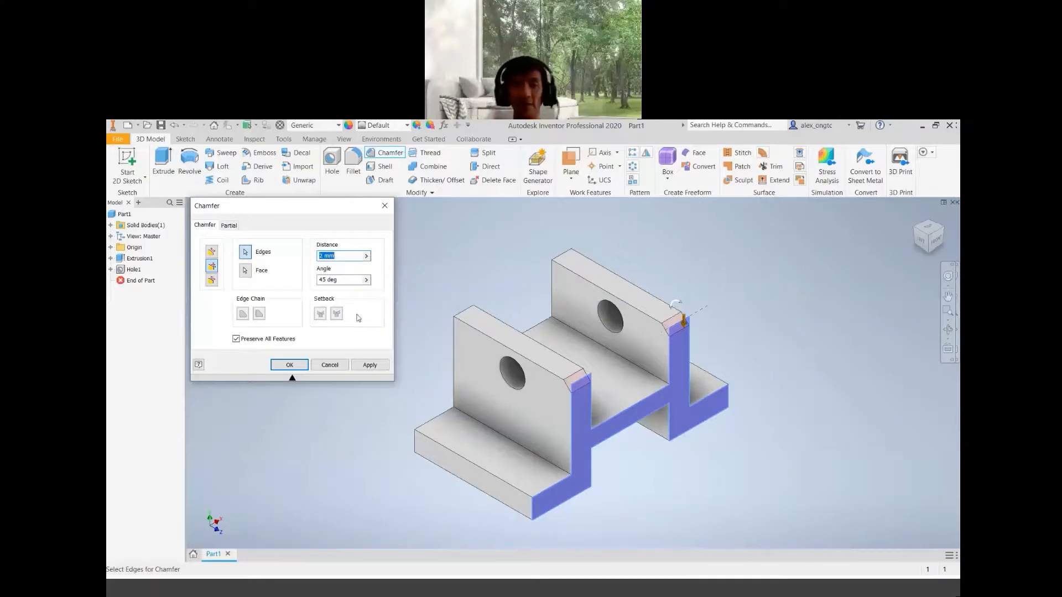
pyautogui.write('7.5')
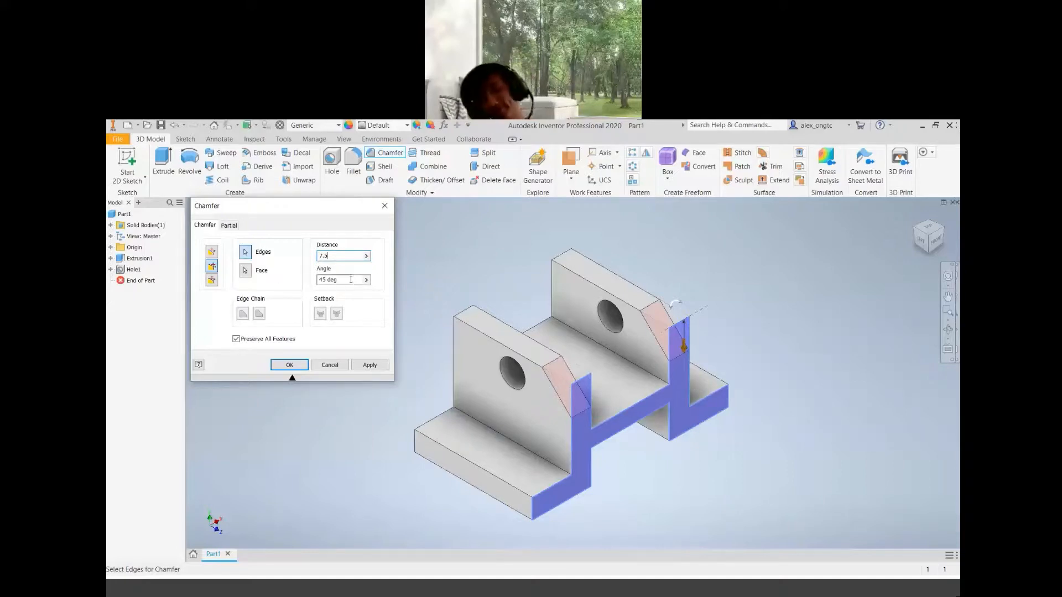
pyautogui.press('Tab')
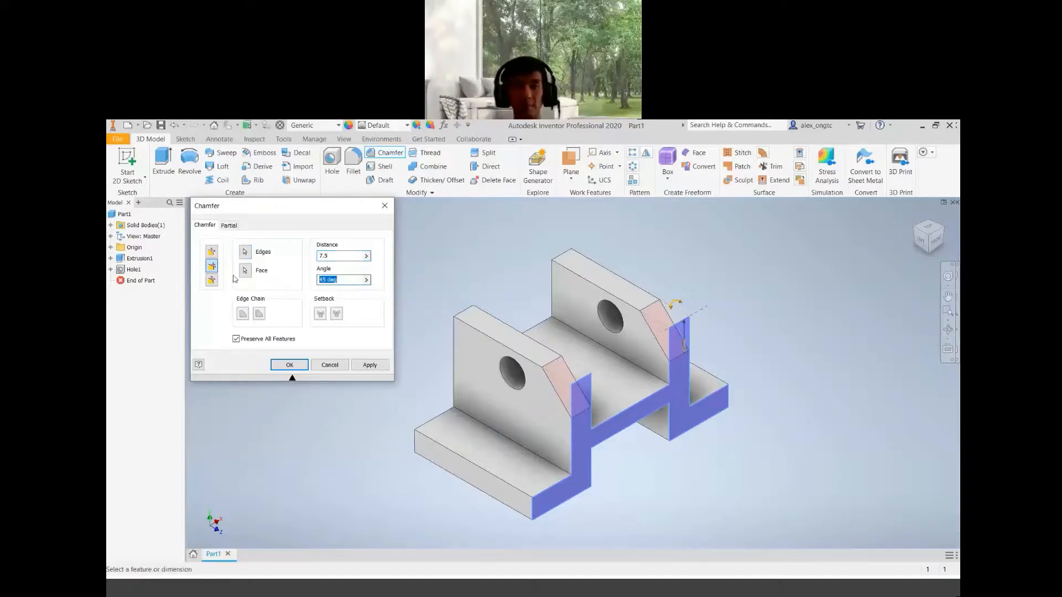
pyautogui.write('3')
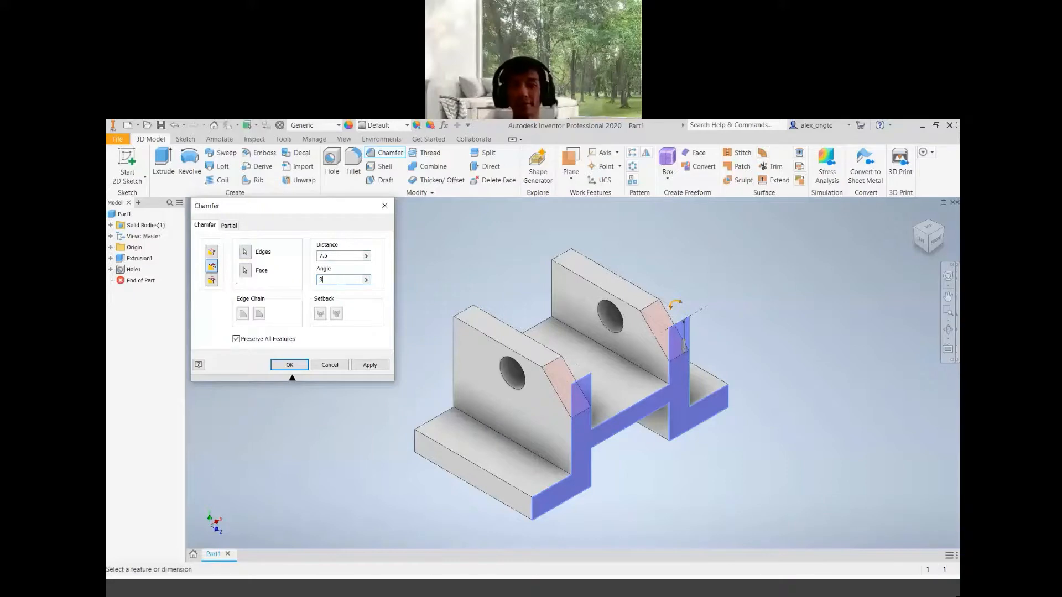
pyautogui.write('0')
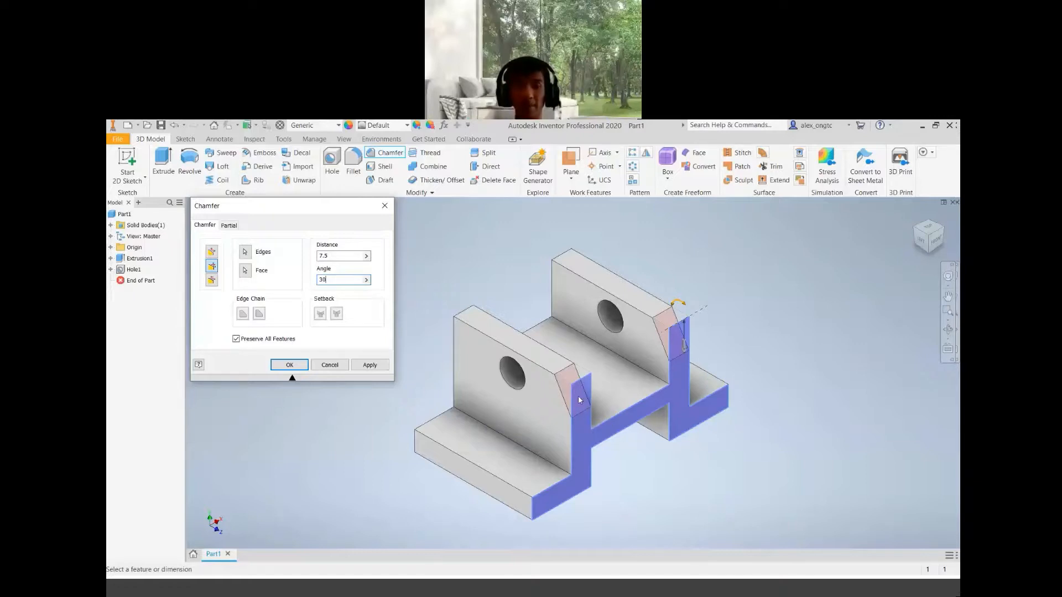
pyautogui.scroll(-4, 669, 410)
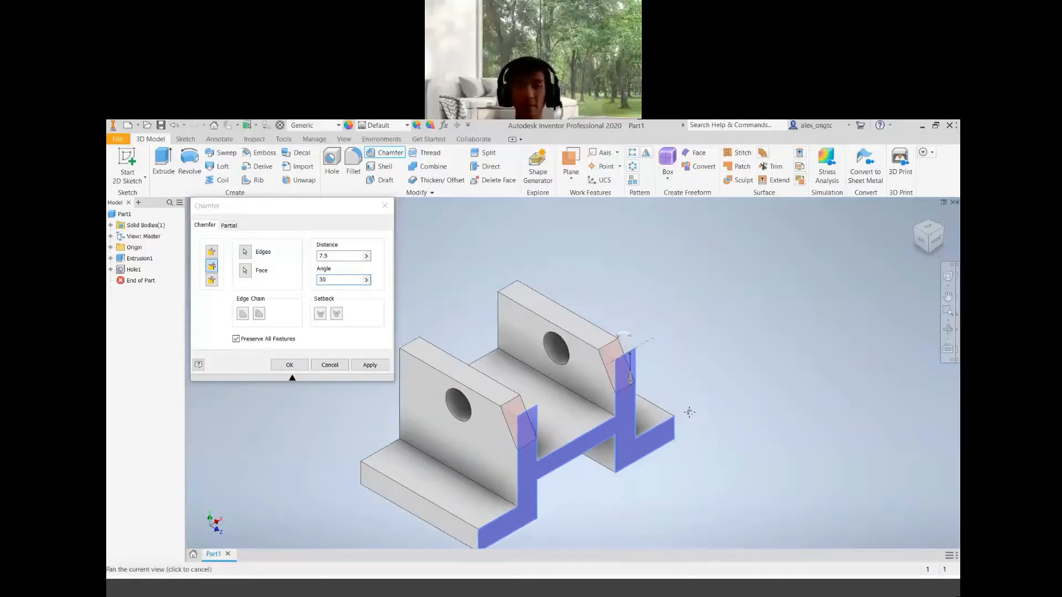
pyautogui.scroll(4, 672, 407)
pyautogui.scroll(-2, 671, 407)
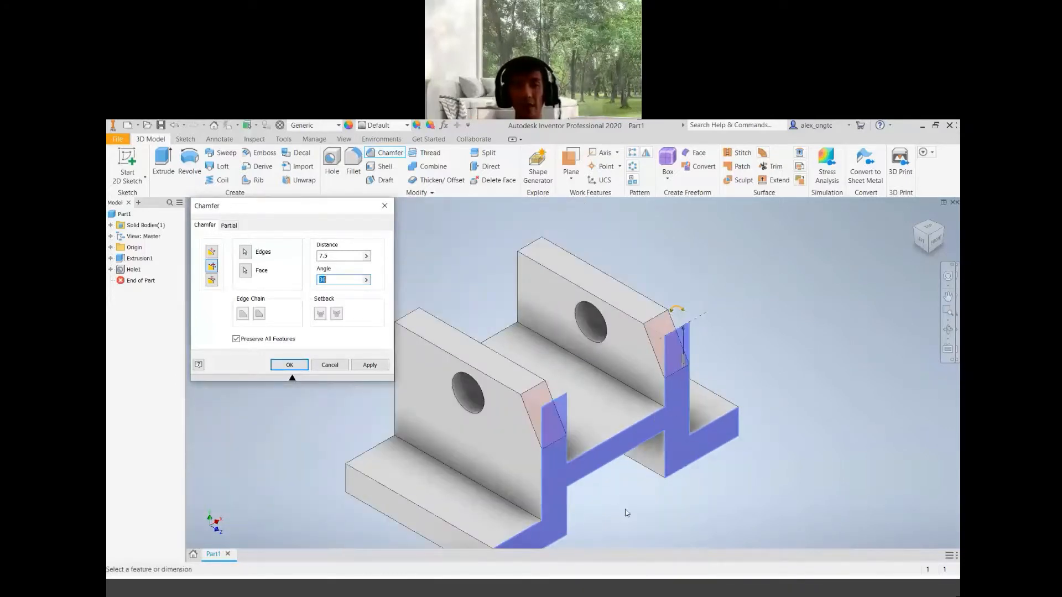
pyautogui.scroll(-3, 626, 510)
pyautogui.moveTo(629, 509); pyautogui.dragTo(629, 443, button='middle')
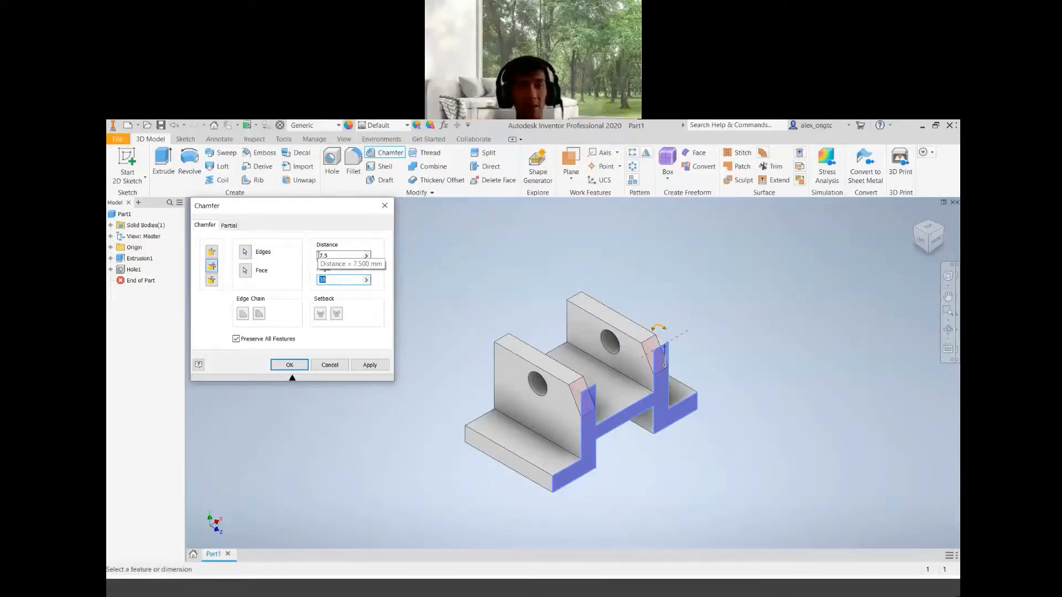
pyautogui.click(371, 366)
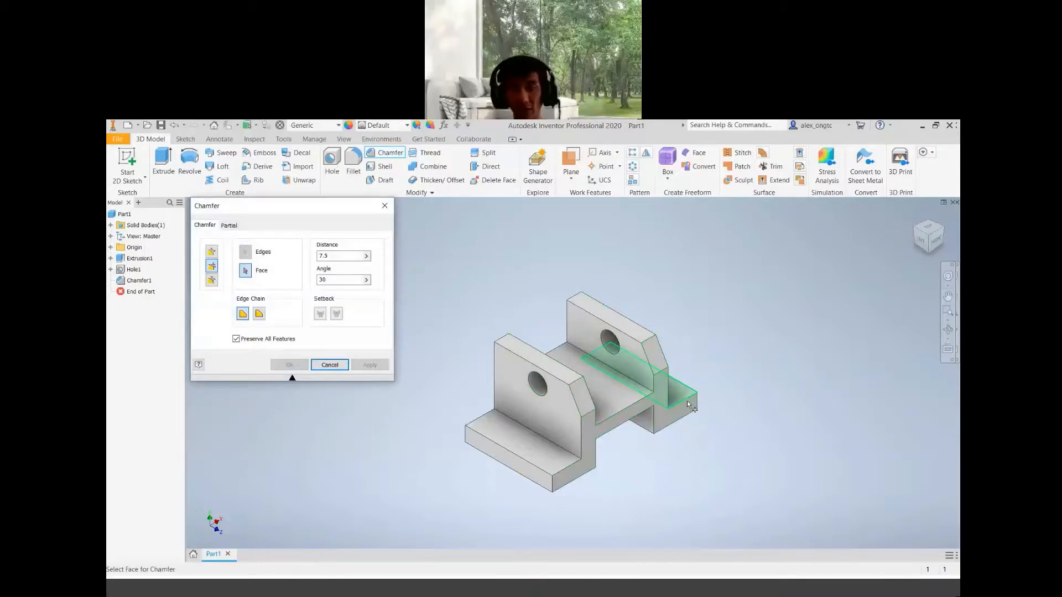
# Chamfer the uprights' top outer edges at the opposite end 7.5 mm at 30 deg, using that end face as reference
pyautogui.press('F4')
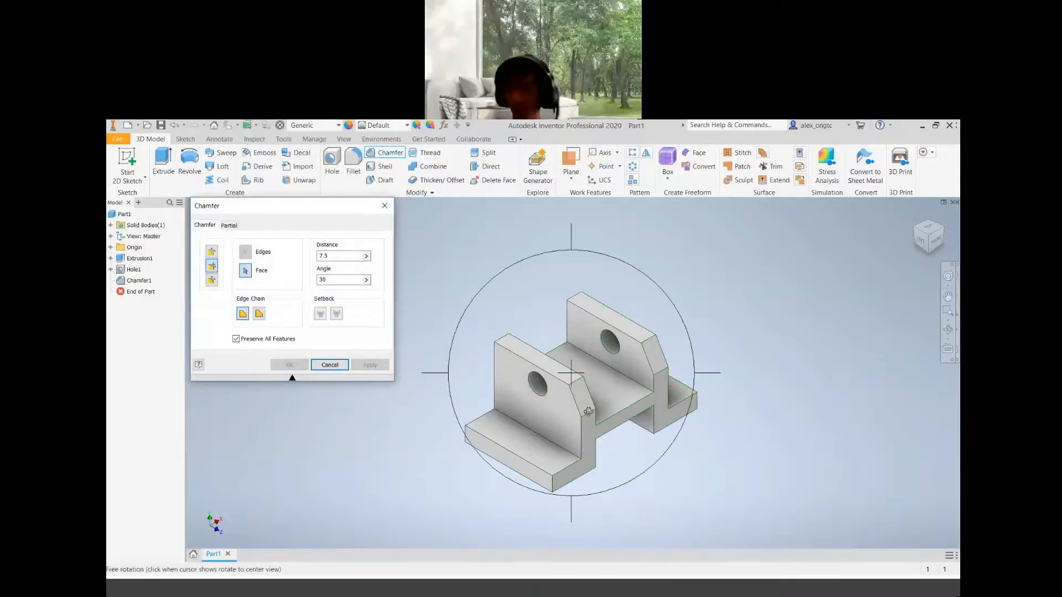
pyautogui.click(918, 229)
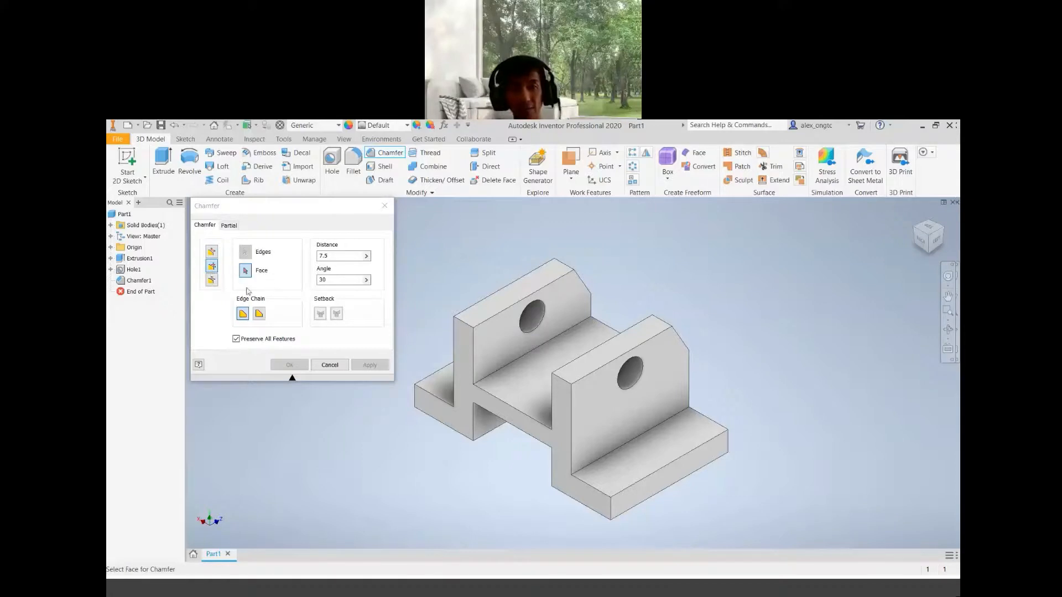
pyautogui.click(464, 390)
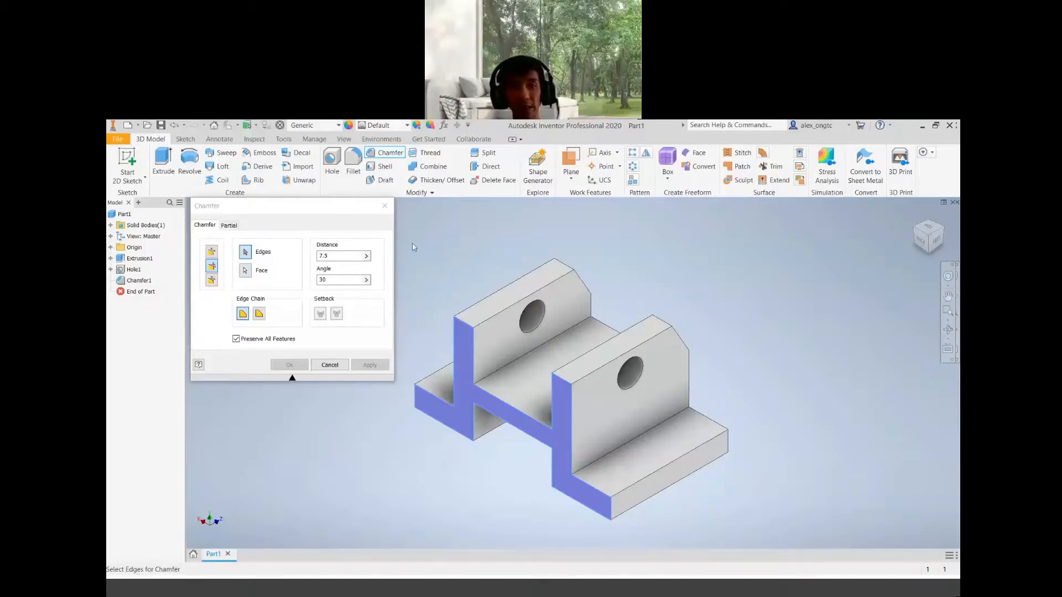
pyautogui.click(463, 323)
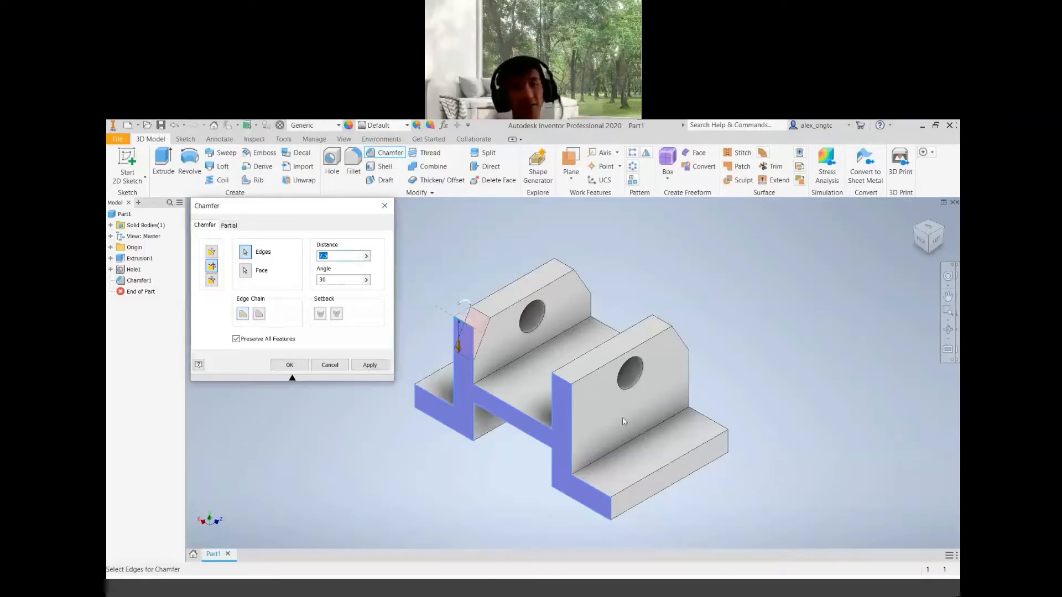
pyautogui.click(565, 383)
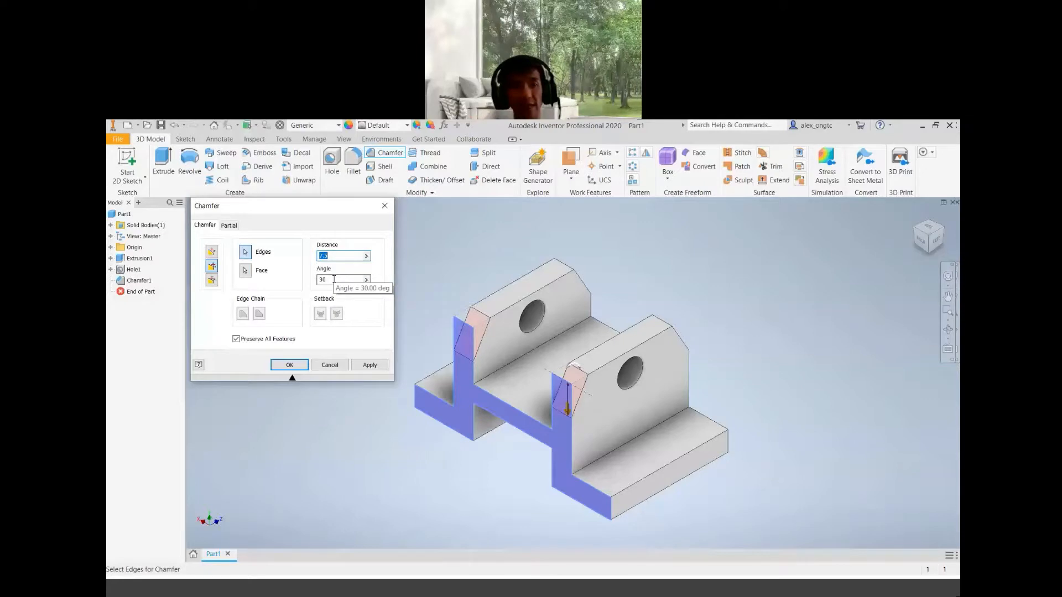
pyautogui.click(381, 366)
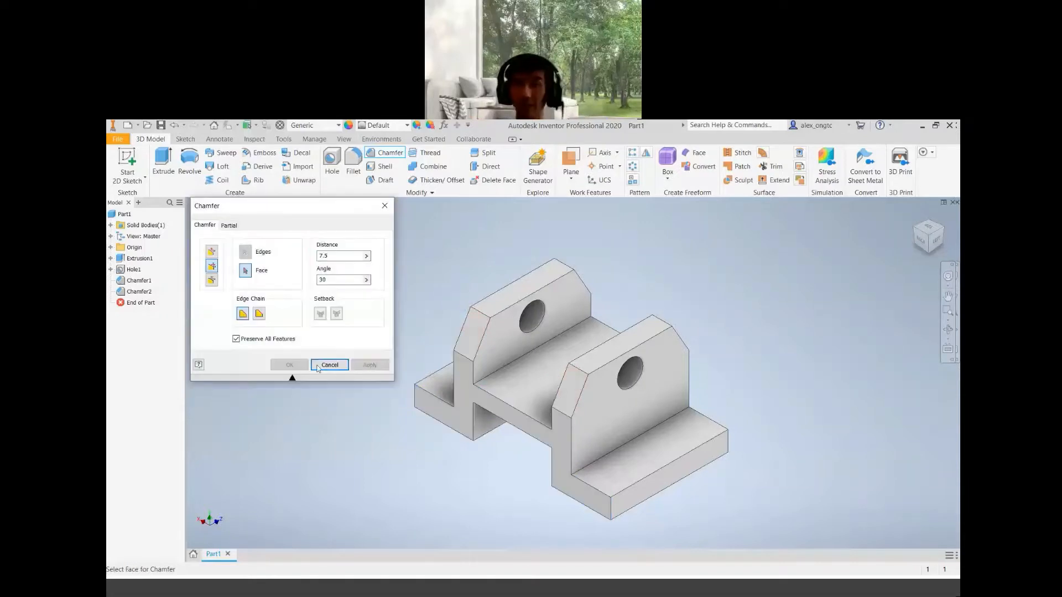
pyautogui.click(334, 369)
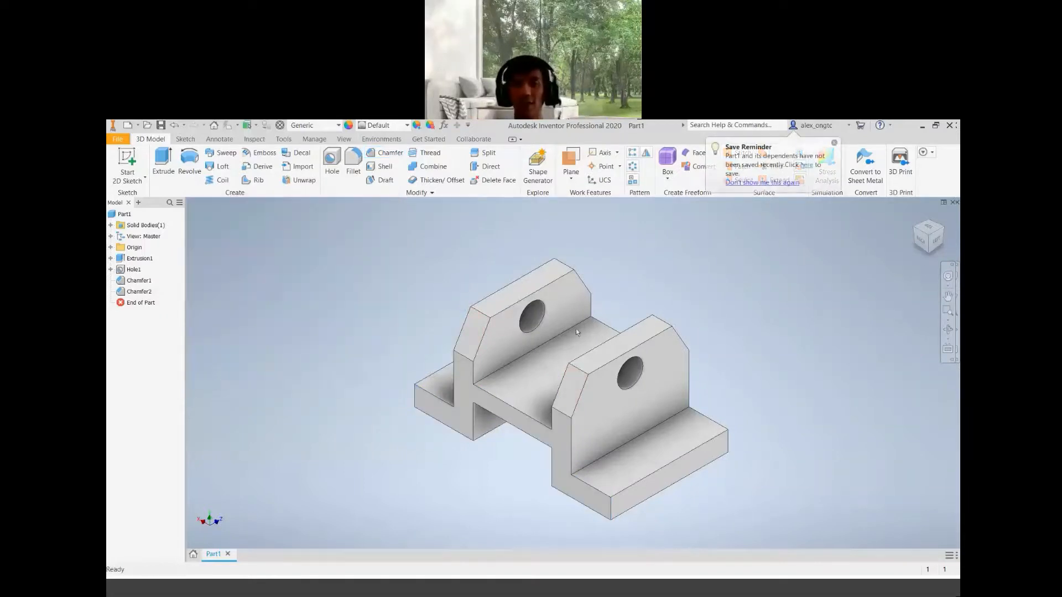
# Delete the second chamfer feature from the model tree
pyautogui.click(915, 231)
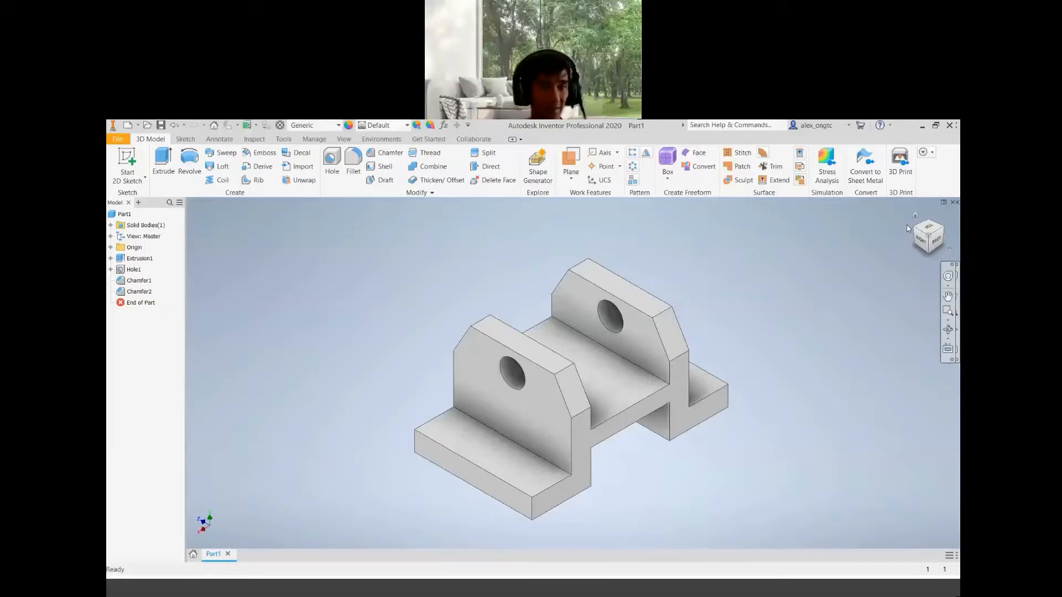
pyautogui.rightClick(147, 291)
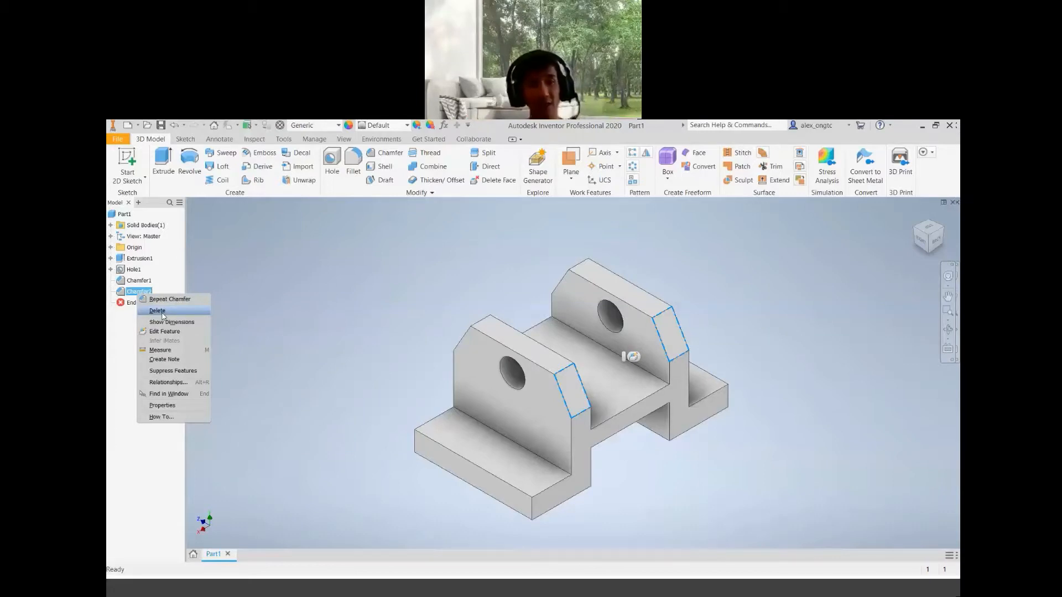
pyautogui.click(158, 311)
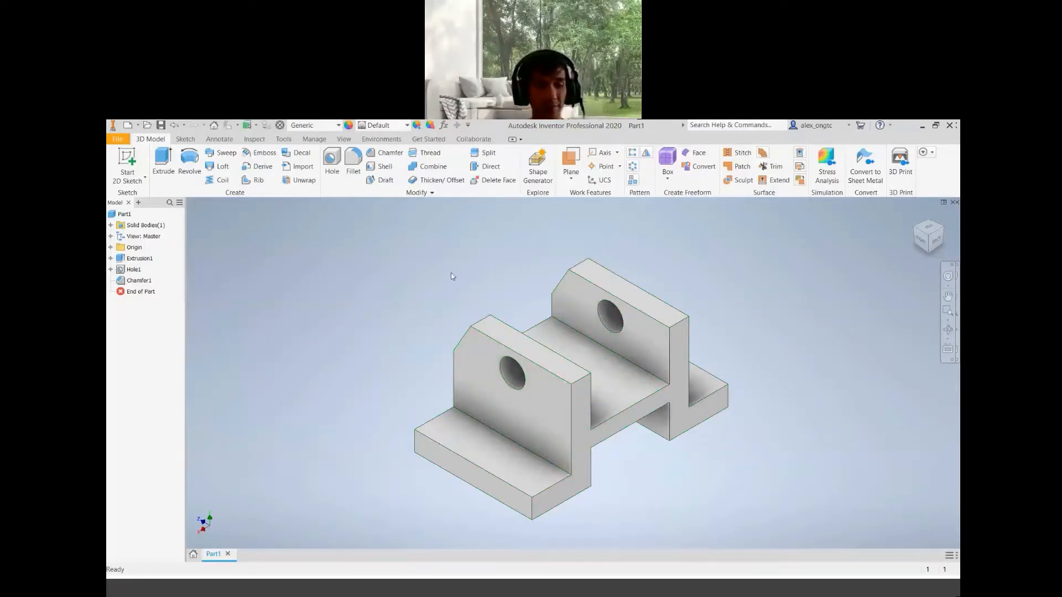
# Chamfer both uprights' remaining top edges 7.5 mm at 30 deg, using the near end face as reference
pyautogui.click(383, 155)
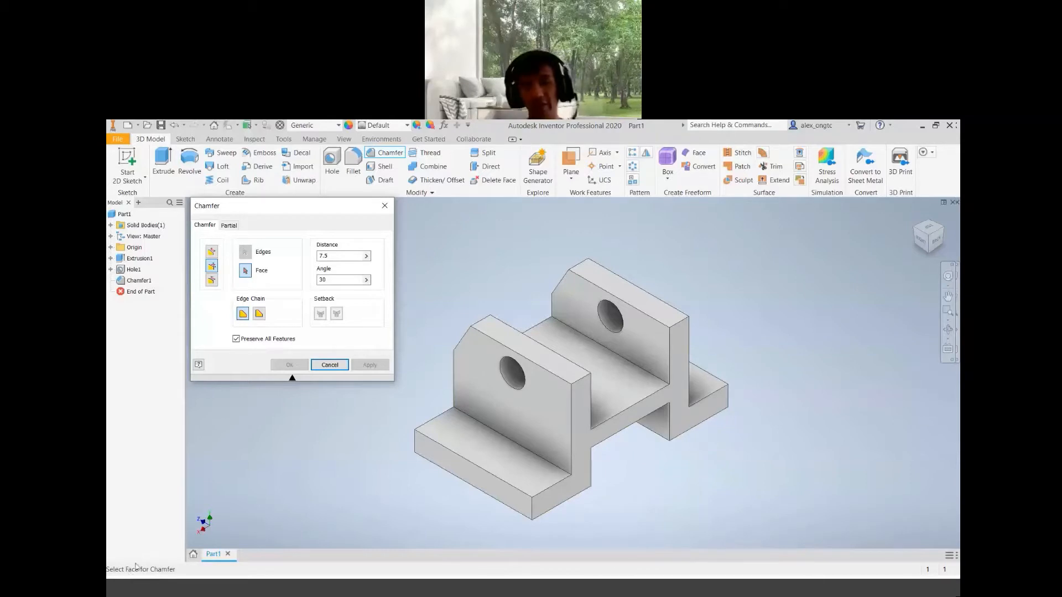
pyautogui.click(586, 436)
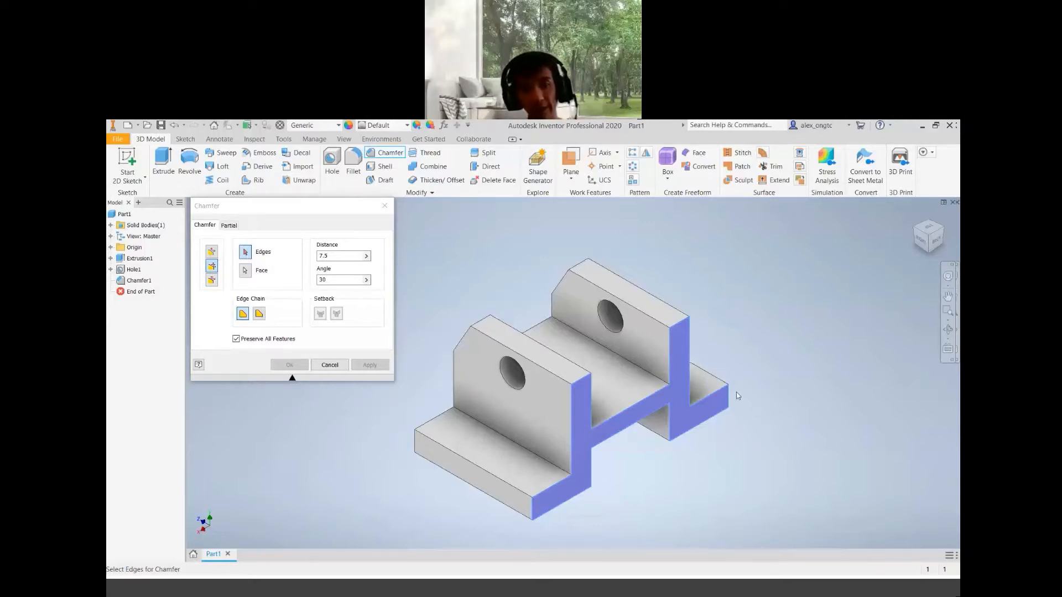
pyautogui.click(585, 382)
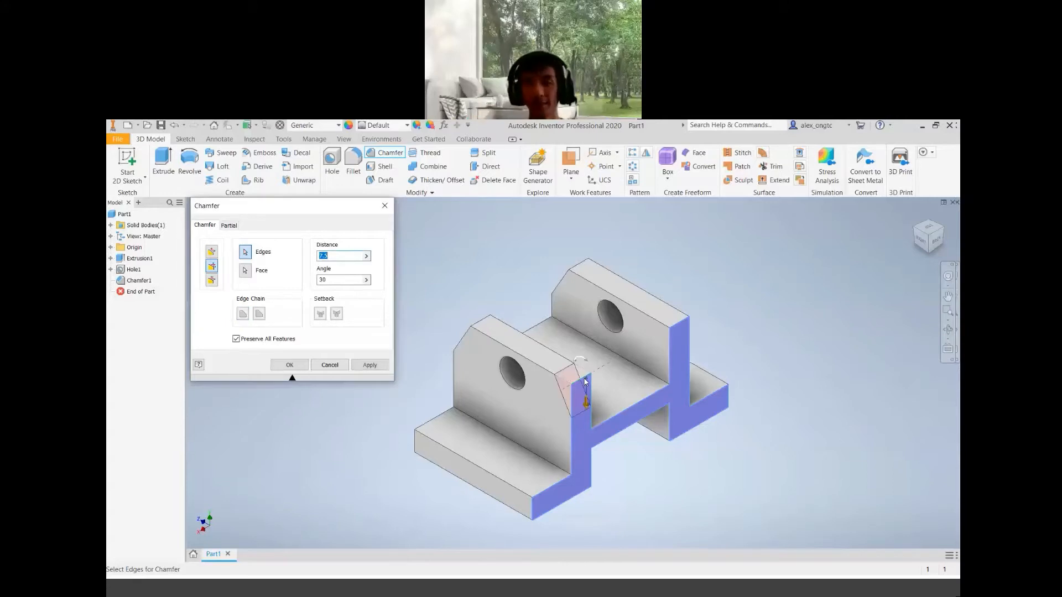
pyautogui.click(677, 328)
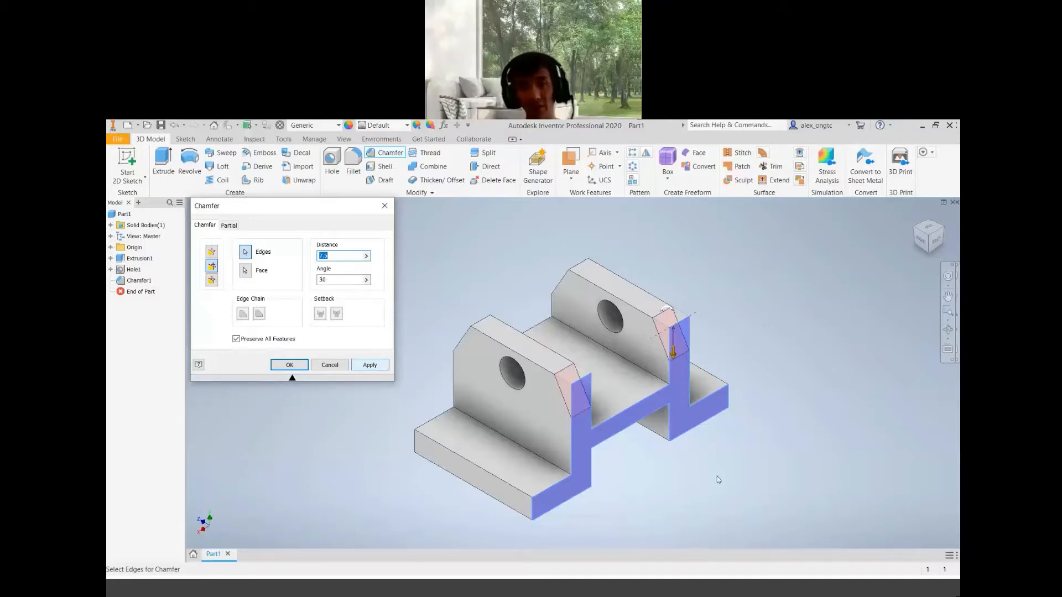
pyautogui.click(917, 230)
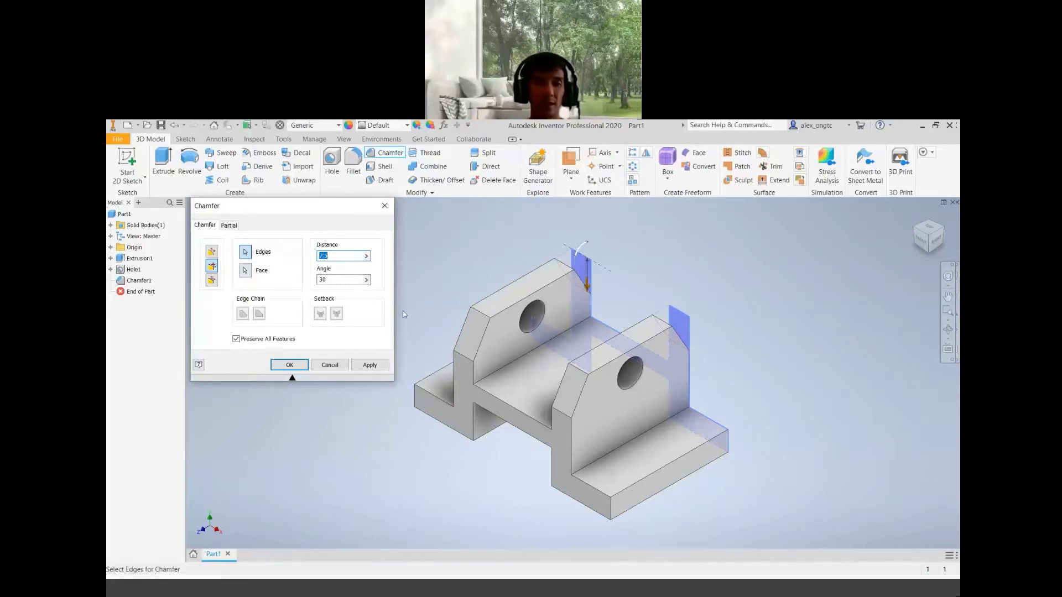
pyautogui.click(369, 365)
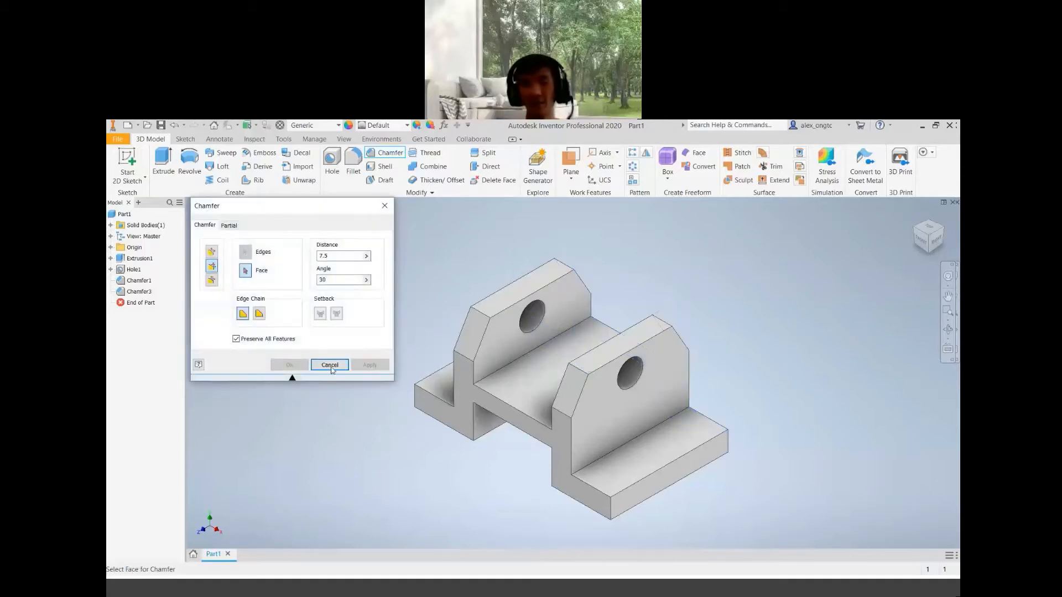
pyautogui.click(329, 365)
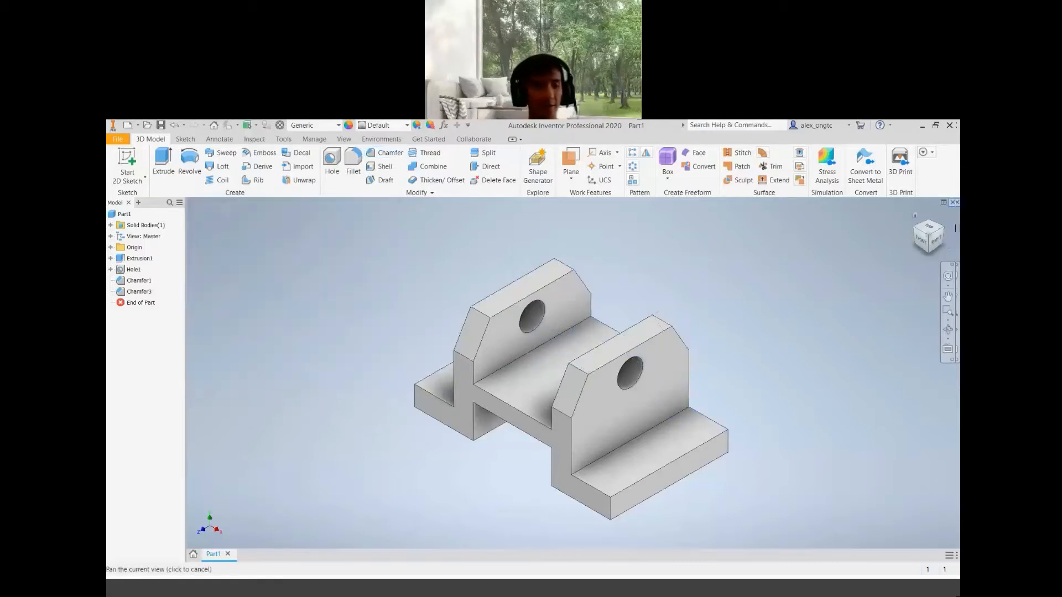
# Try the Gold and then the Plate - Blue appearances on the part
pyautogui.click(916, 216)
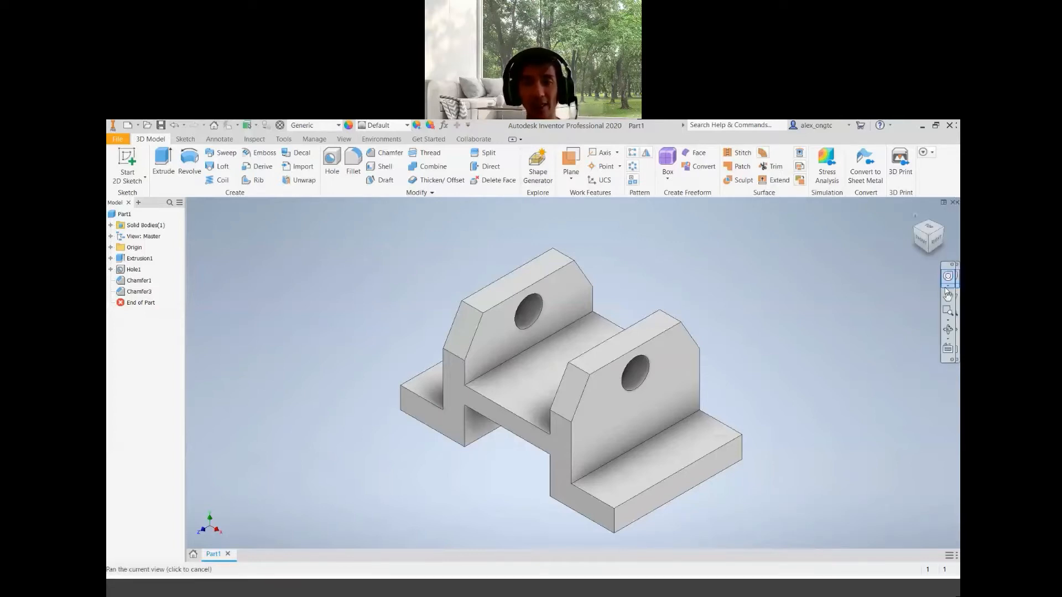
pyautogui.click(930, 240)
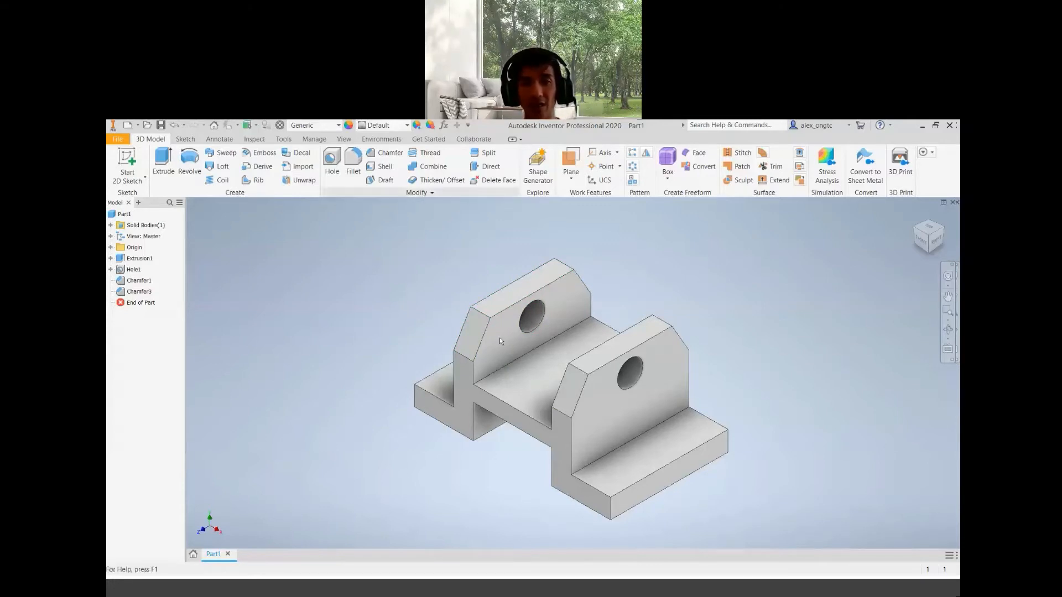
pyautogui.click(531, 376)
pyautogui.click(562, 507)
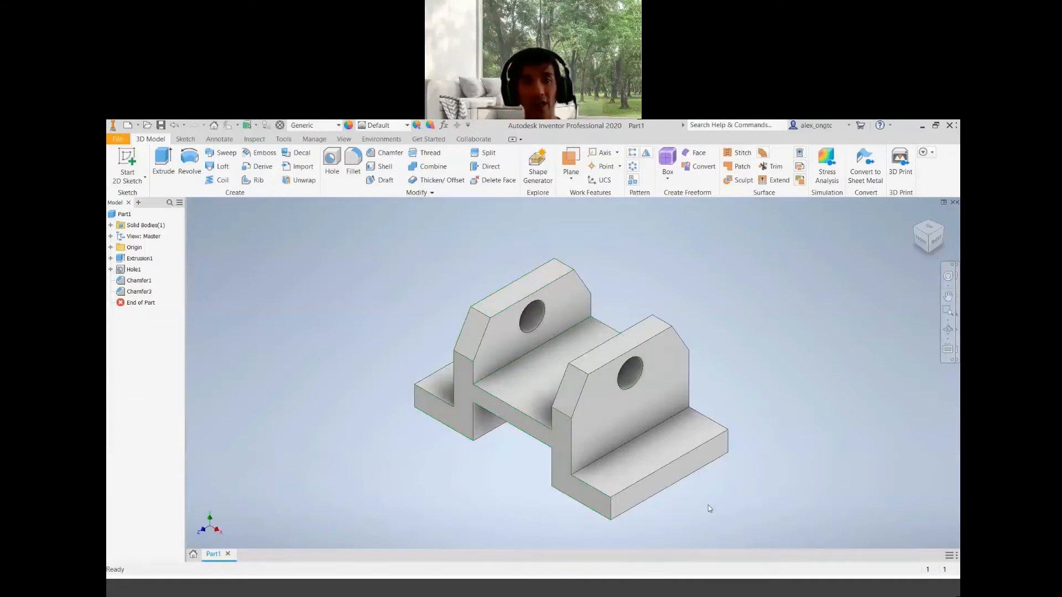
pyautogui.scroll(-3, 709, 508)
pyautogui.scroll(3, 692, 518)
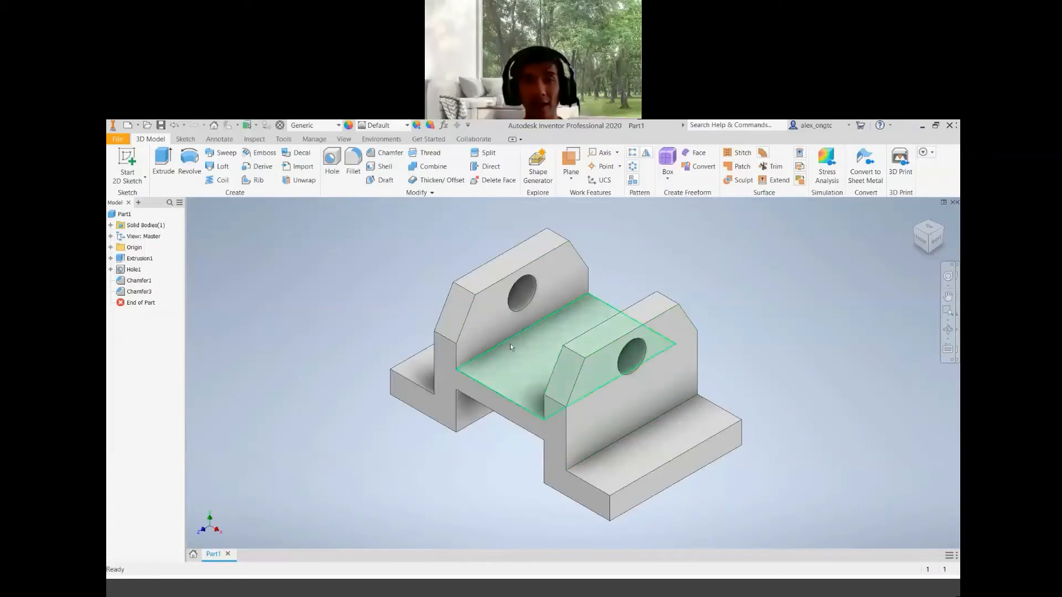
pyautogui.click(407, 126)
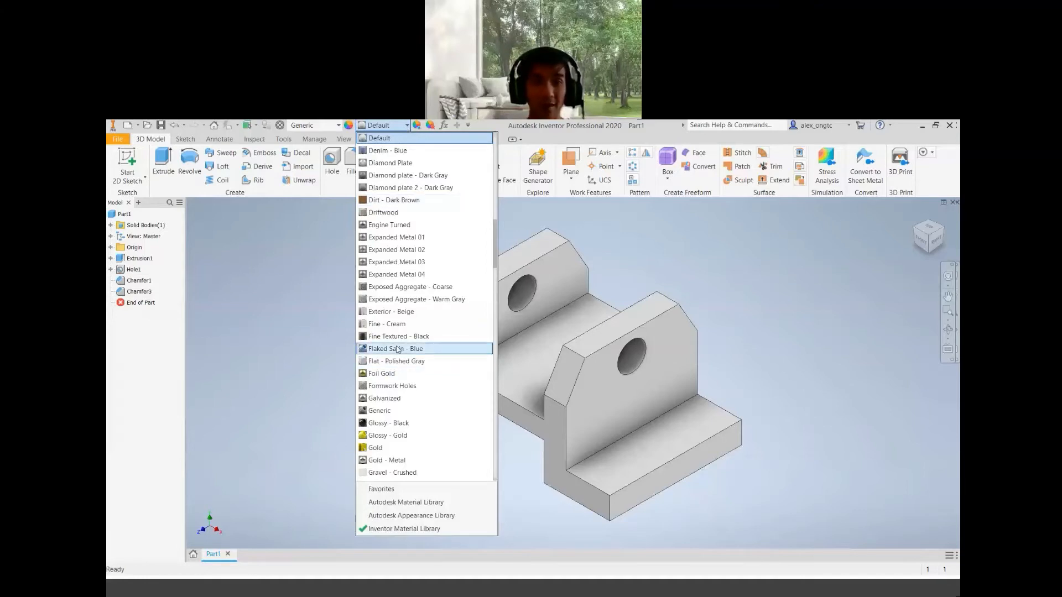
pyautogui.scroll(-4, 398, 349)
pyautogui.click(414, 302)
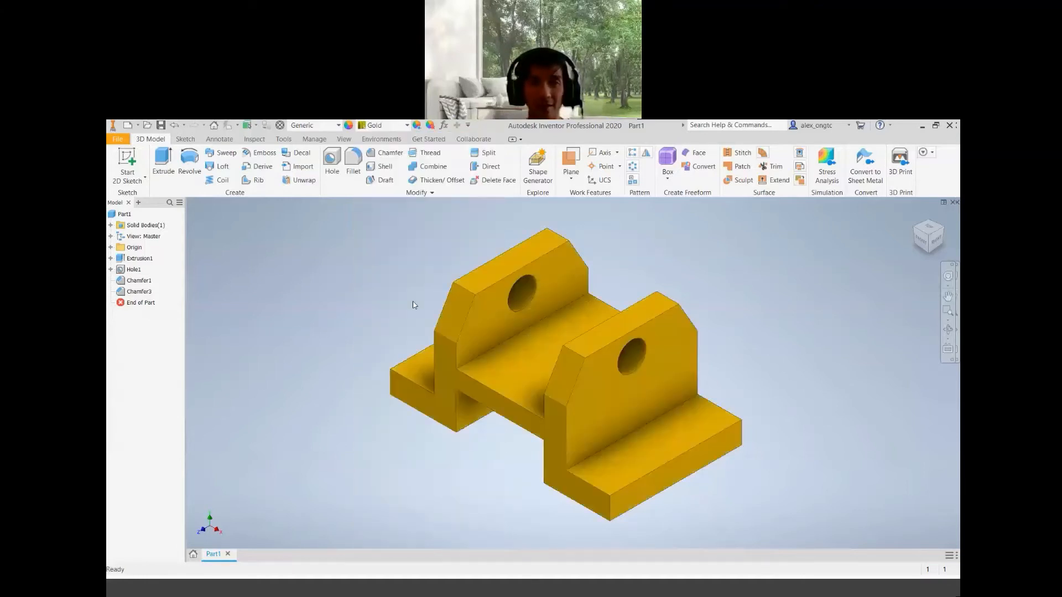
pyautogui.click(407, 126)
pyautogui.scroll(-5, 401, 354)
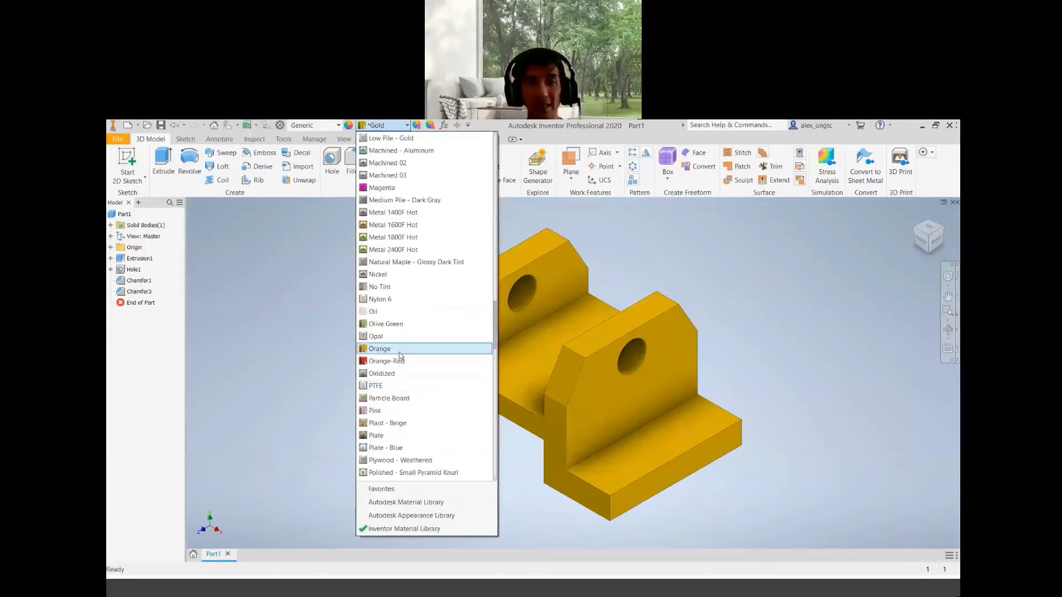
pyautogui.scroll(-4, 401, 355)
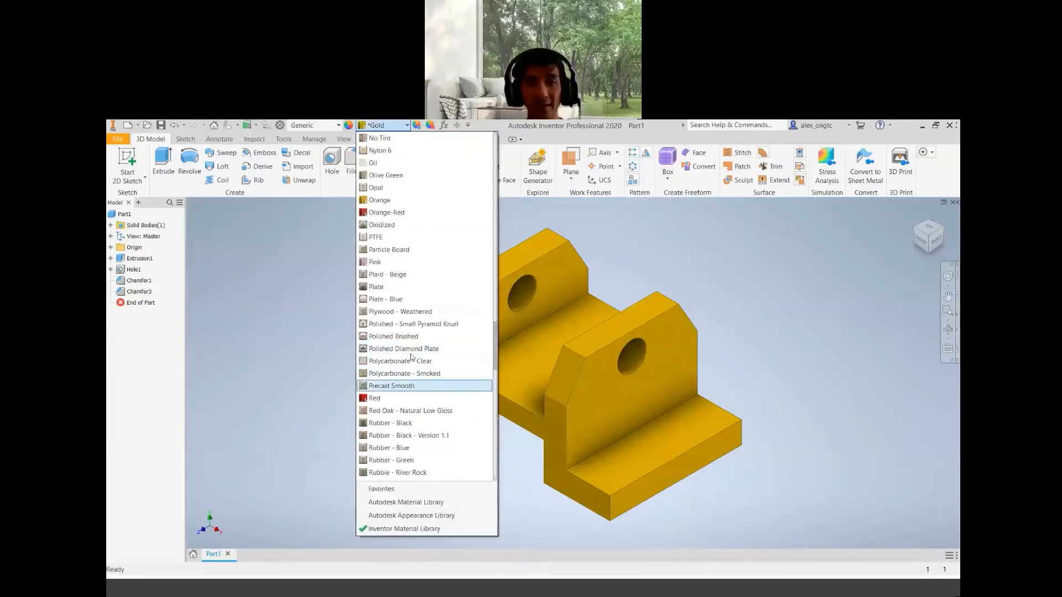
pyautogui.click(408, 299)
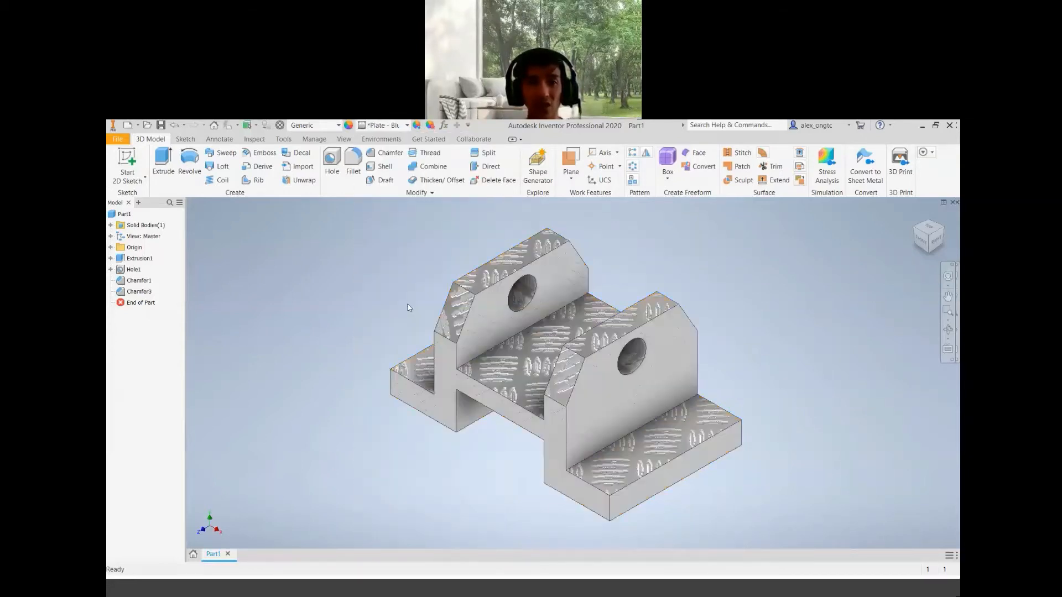
# Set the part's appearance to Silver
pyautogui.click(408, 127)
pyautogui.scroll(-5, 410, 409)
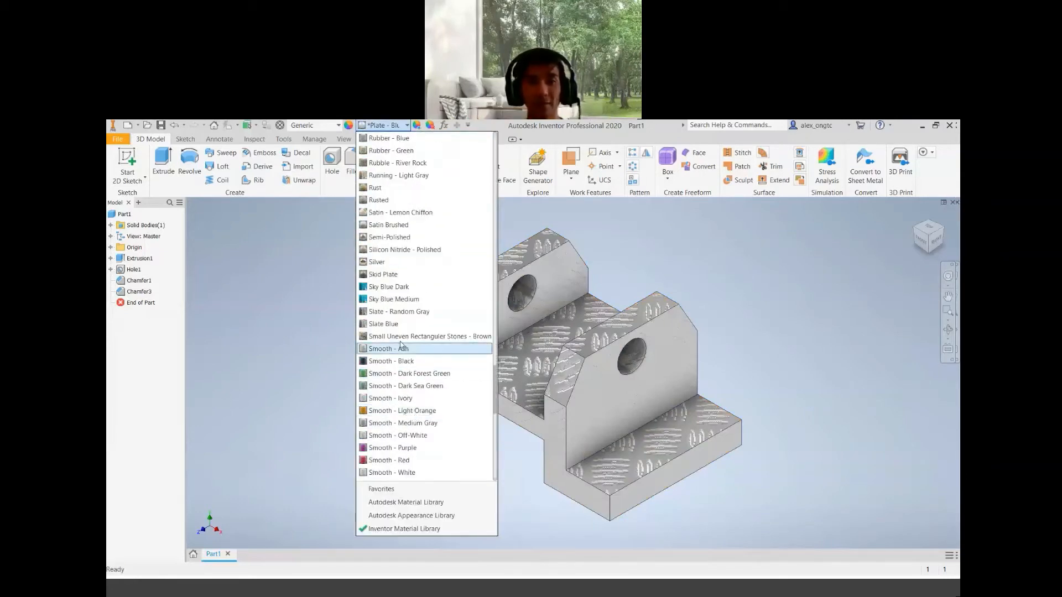
pyautogui.press('Escape')
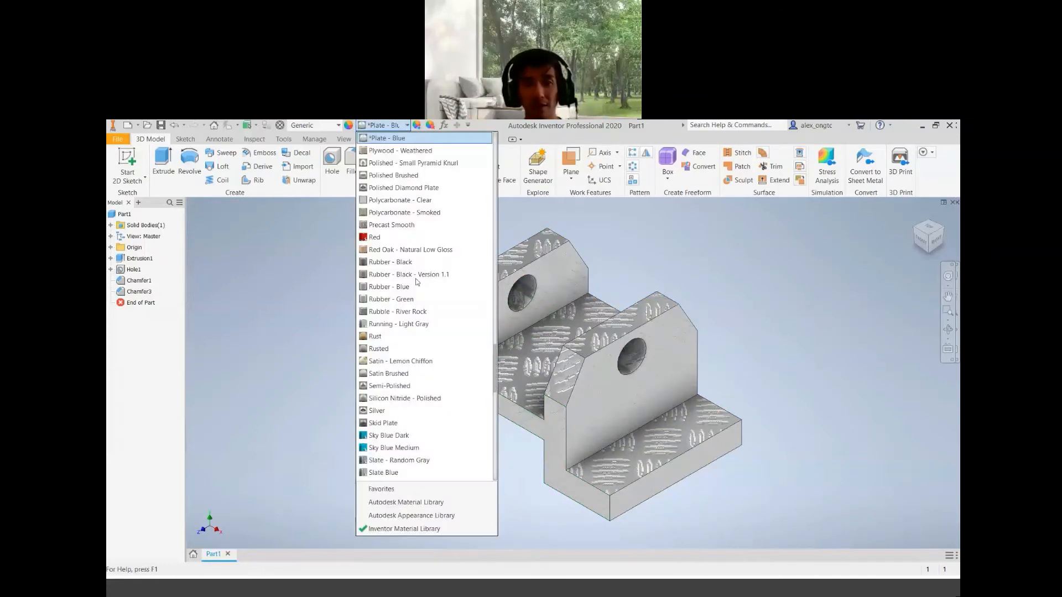
pyautogui.click(407, 126)
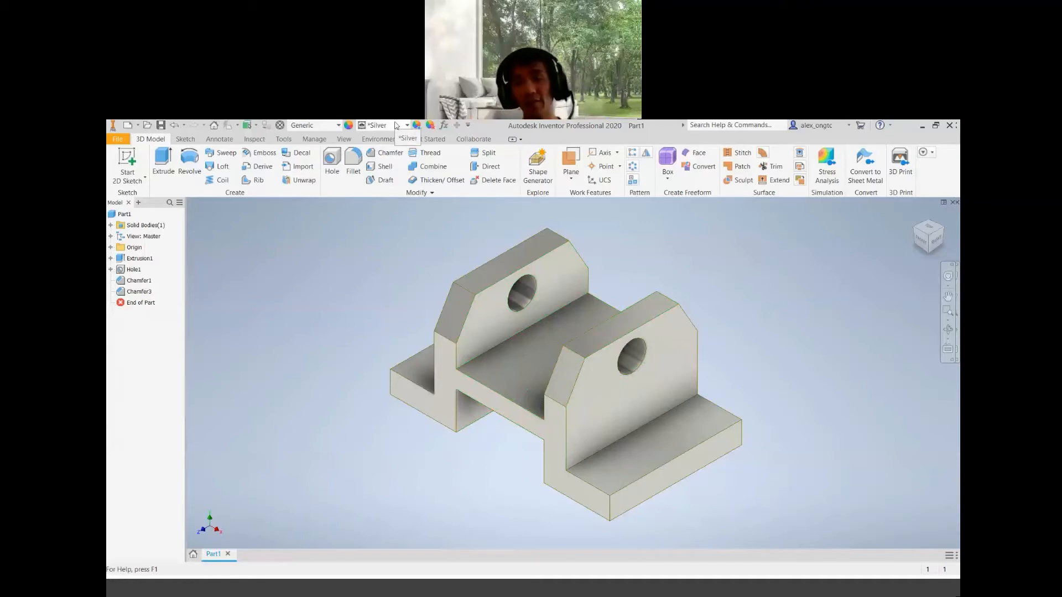
# Open the part's iProperties and switch to the Physical properties tab
pyautogui.click(338, 127)
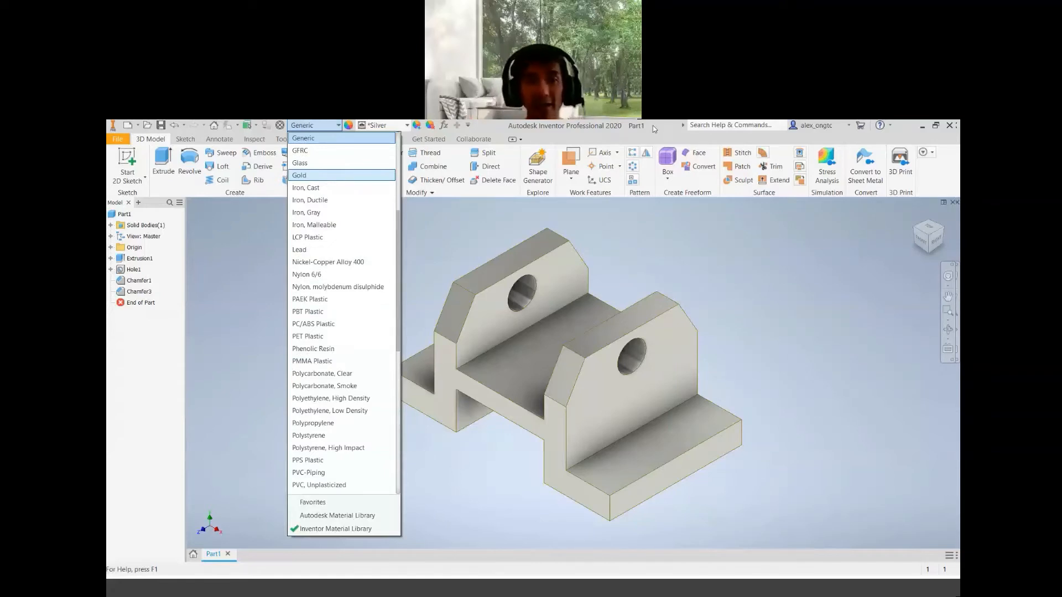
pyautogui.click(638, 126)
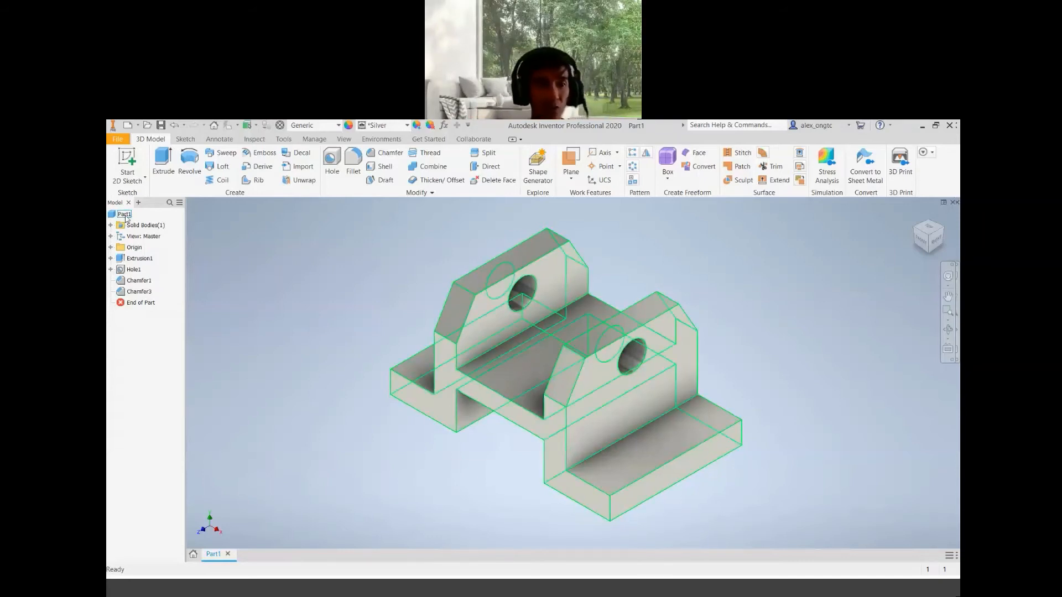
pyautogui.click(125, 215)
pyautogui.rightClick(127, 217)
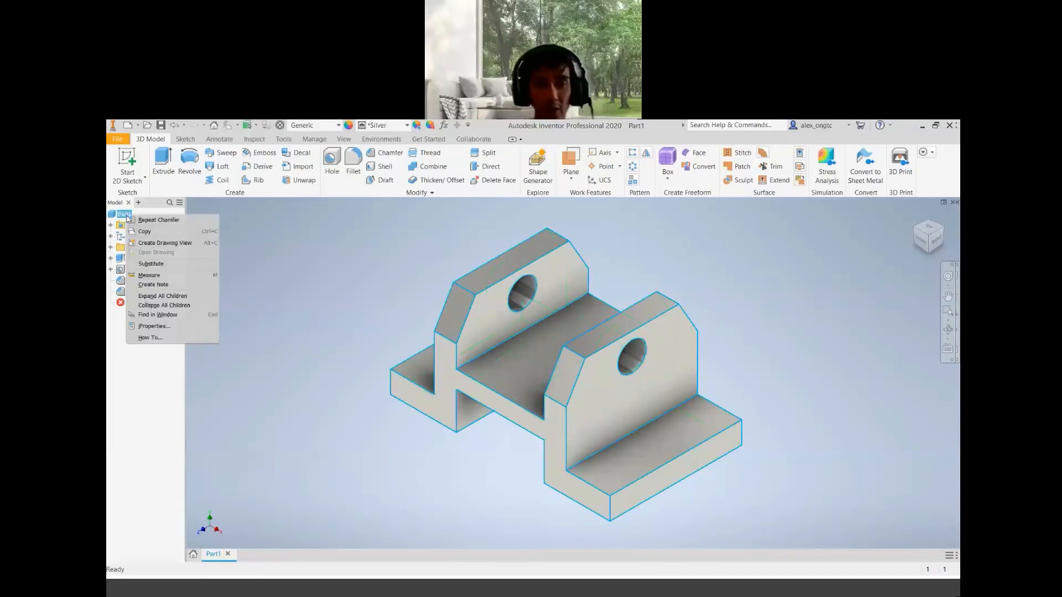
pyautogui.click(183, 327)
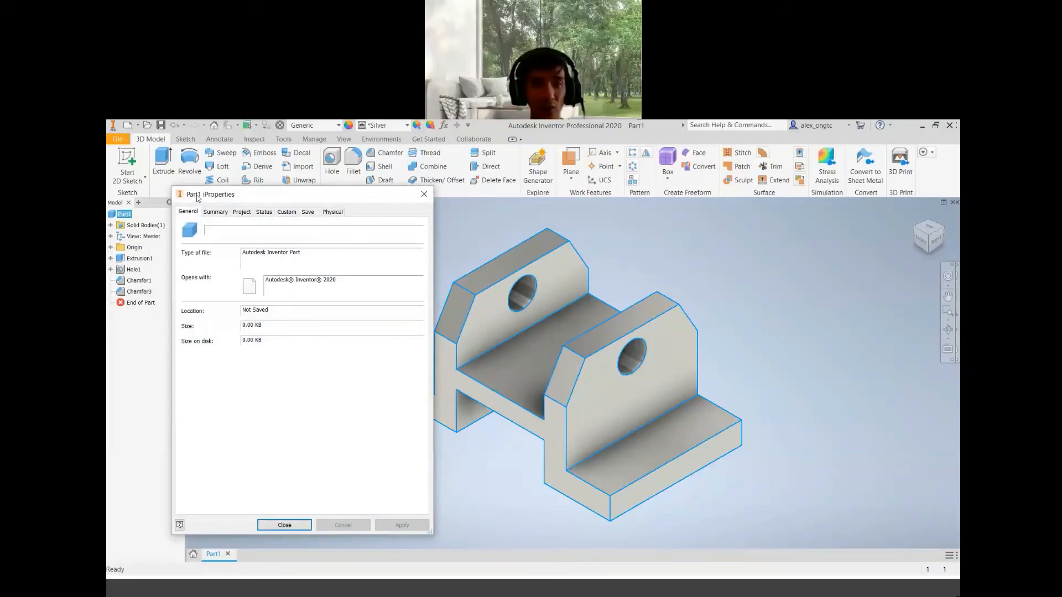
pyautogui.click(335, 212)
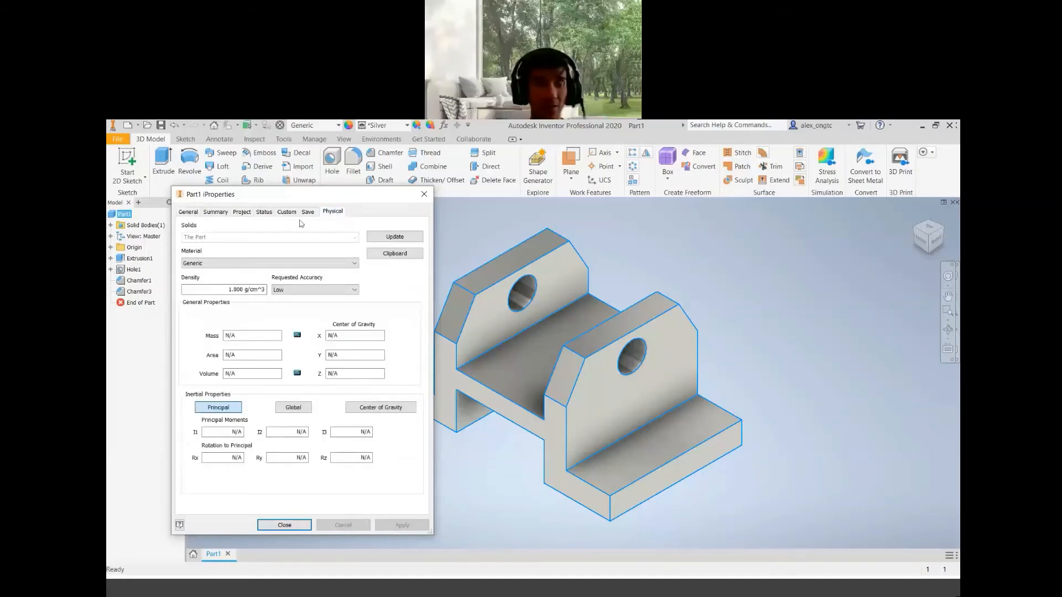
pyautogui.click(187, 215)
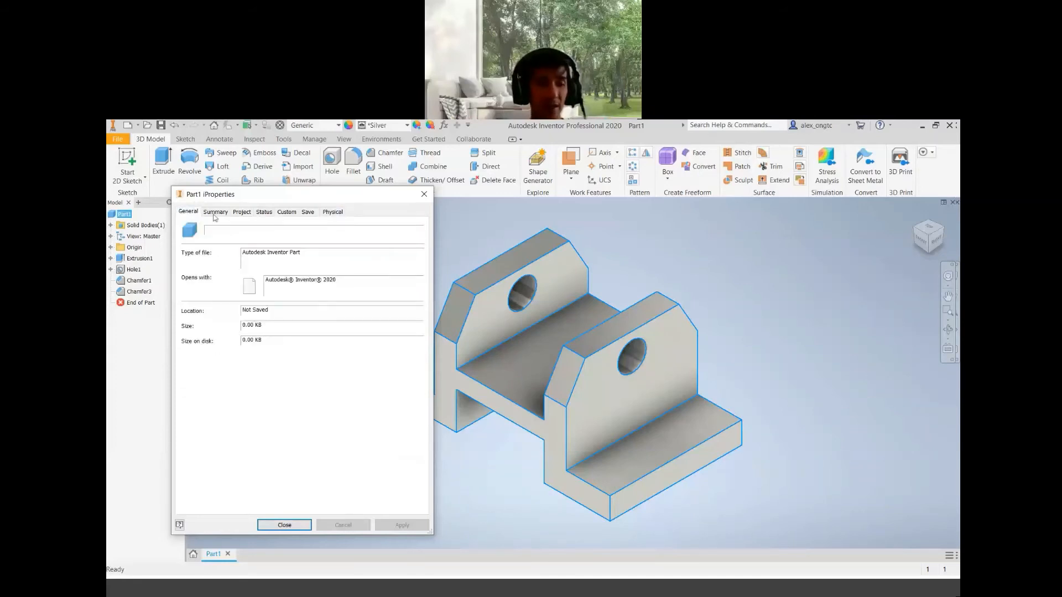
pyautogui.click(337, 213)
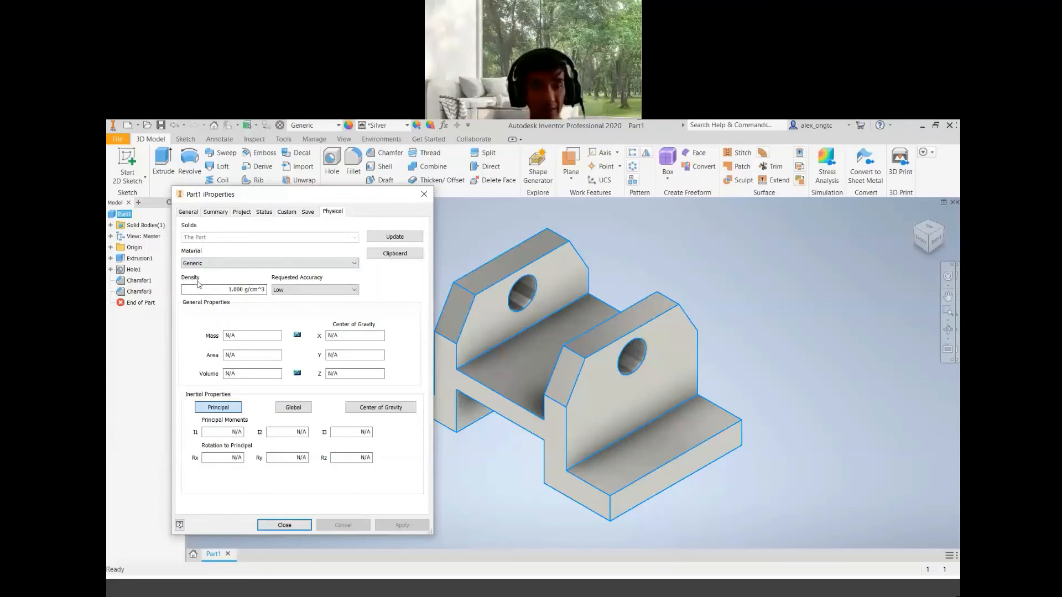
# Update the physical properties calculation and select the resulting mass value
pyautogui.click(254, 289)
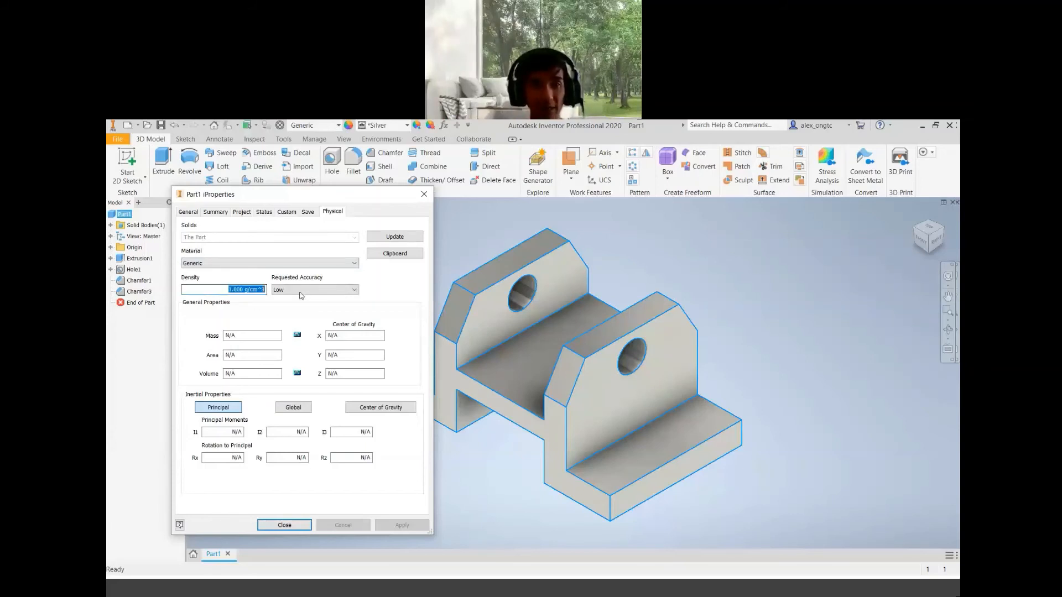
pyautogui.click(406, 239)
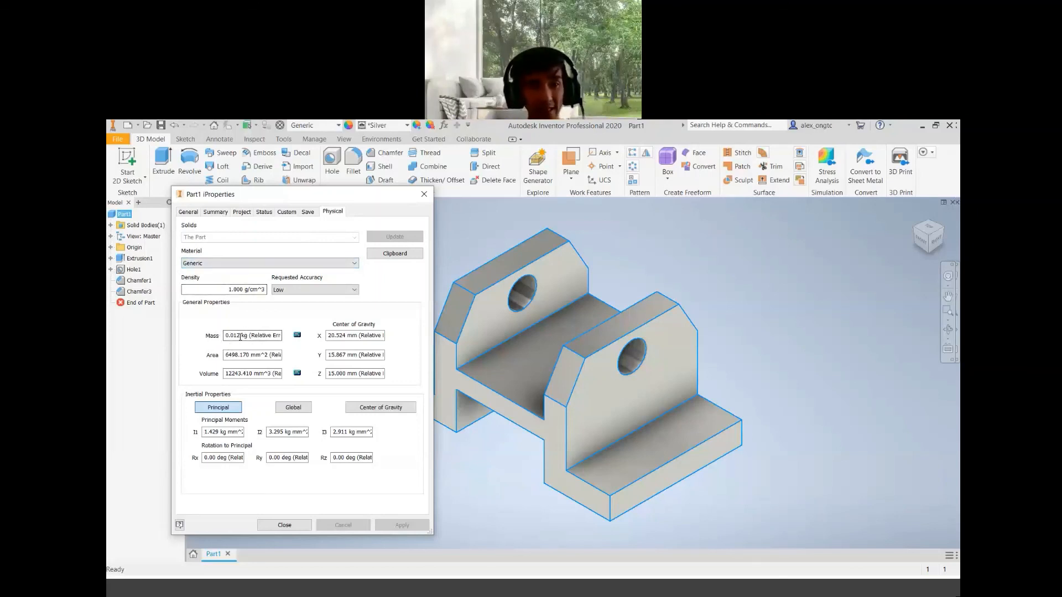
pyautogui.moveTo(248, 336); pyautogui.dragTo(217, 341)
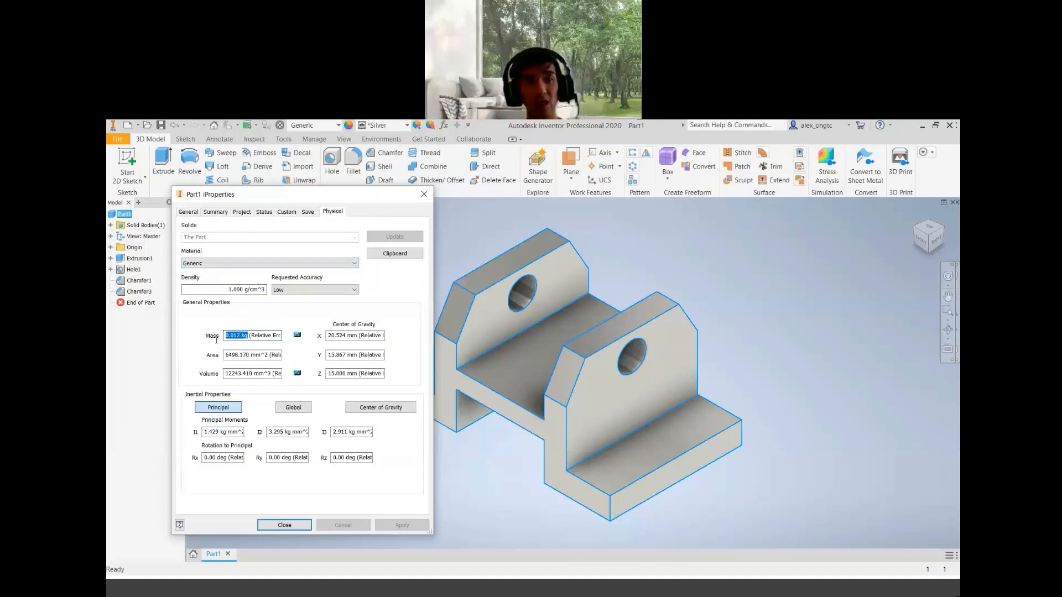